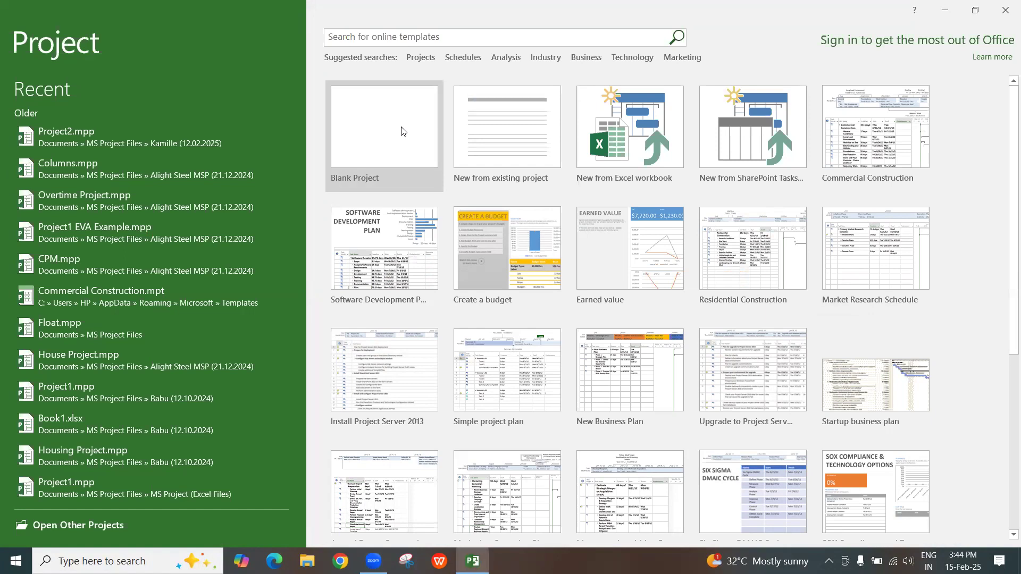
- Create a blank project and switch it to the Resource Sheet view
{"action": "left_click", "coordinate": [377, 137]}
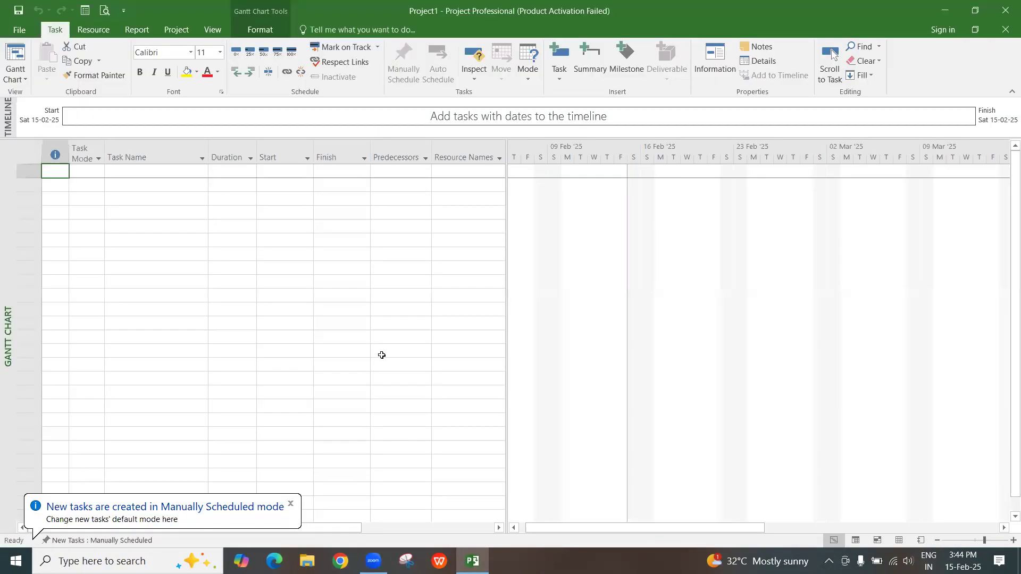
{"action": "left_click", "coordinate": [290, 503]}
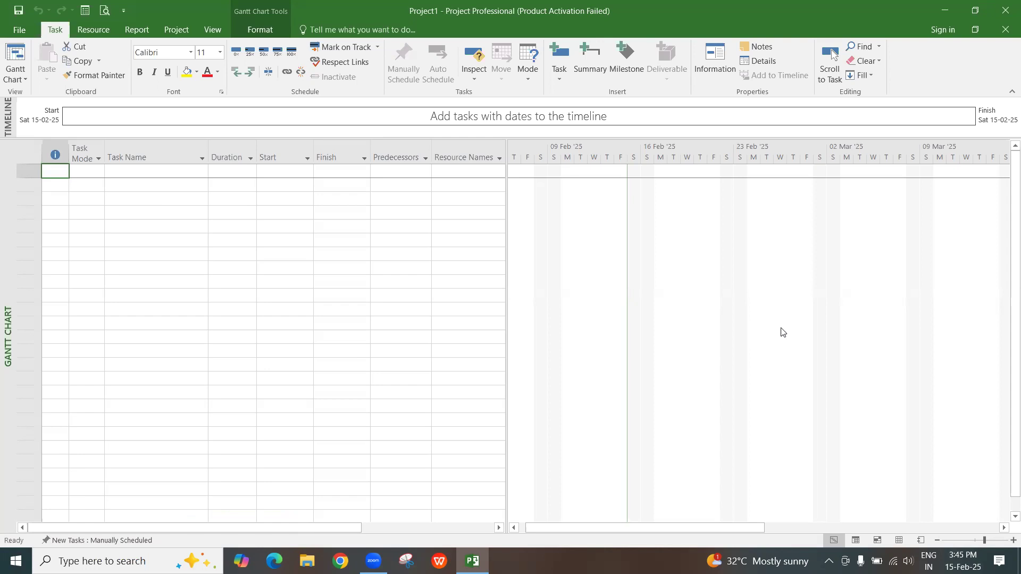
{"action": "left_click", "coordinate": [899, 541]}
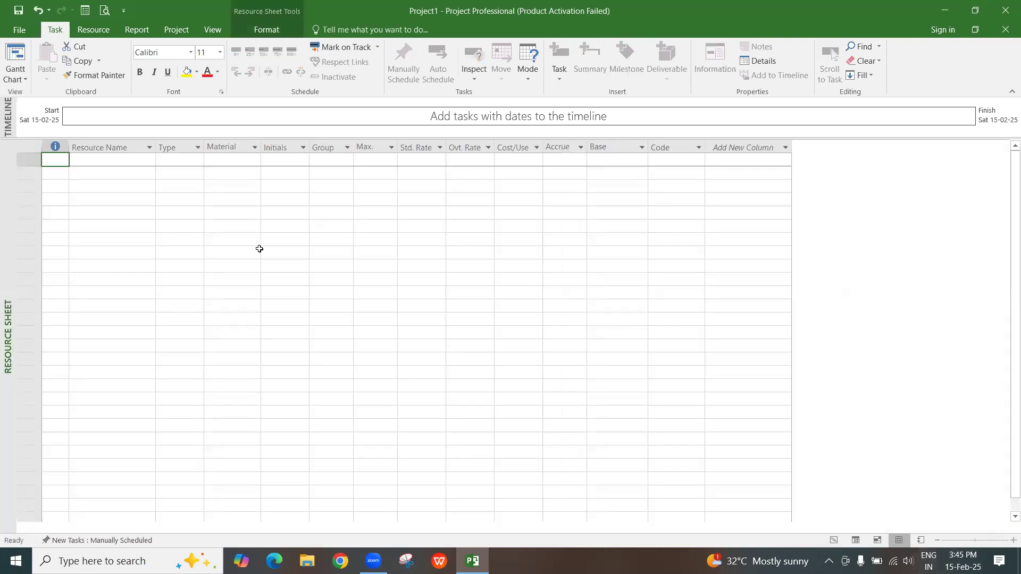
- Add a work resource named Painter with a standard rate of $12.00/hr
{"action": "left_click", "coordinate": [120, 161]}
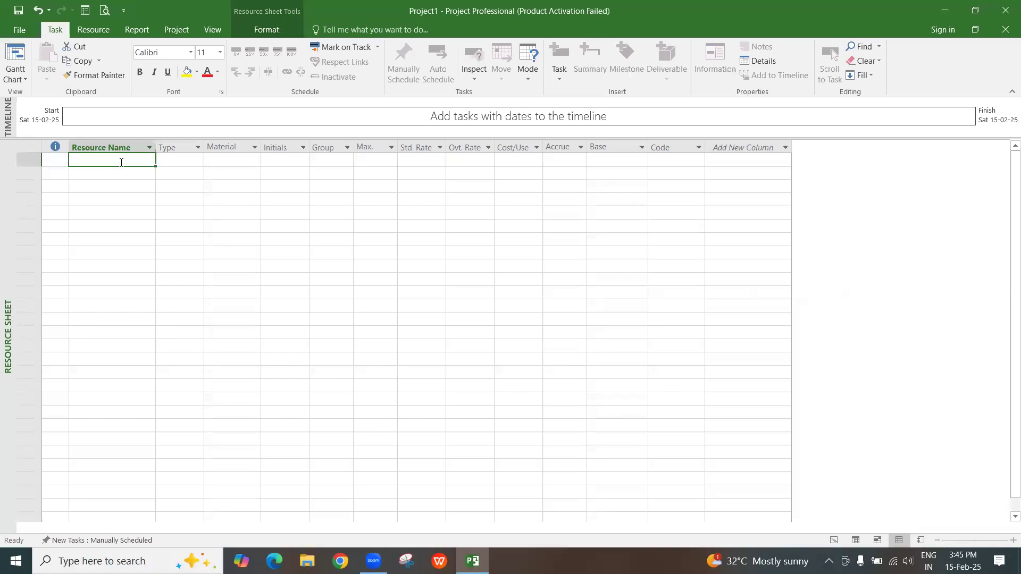
{"action": "type", "text": "Pai ter"}
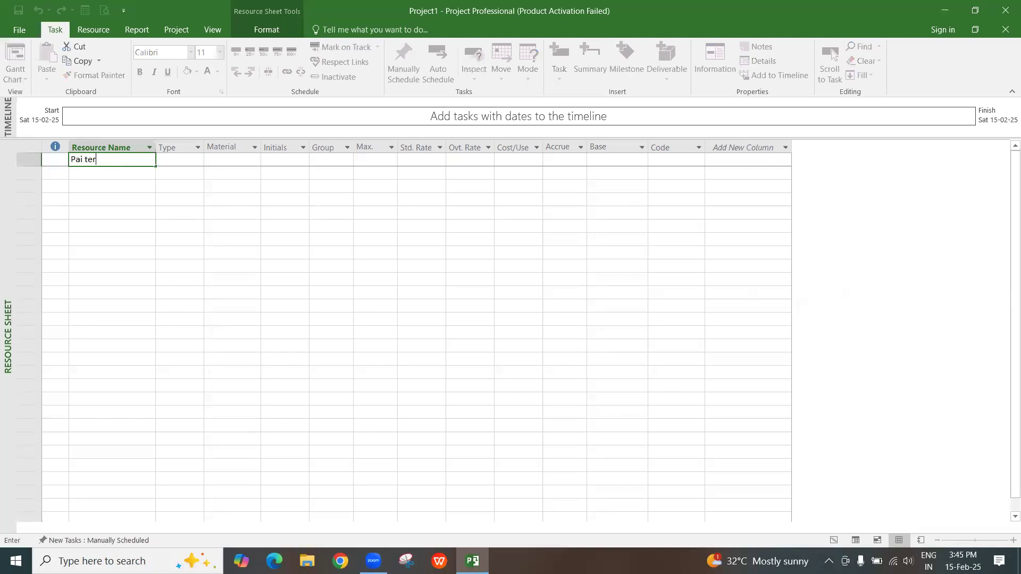
{"action": "left_click", "coordinate": [86, 159]}
{"action": "key", "text": "BackSpace"}
{"action": "type", "text": "n"}
{"action": "key", "text": "Tab"}
{"action": "key", "text": "Tab"}
{"action": "key", "text": "Tab"}
{"action": "key", "text": "Tab"}
{"action": "key", "text": "Tab"}
{"action": "key", "text": "Tab"}
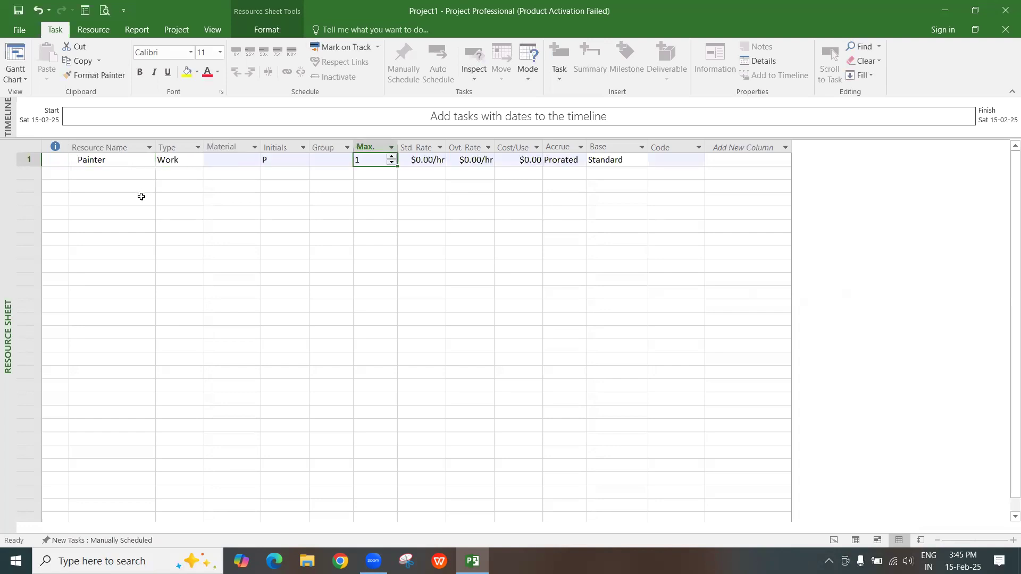
{"action": "type", "text": "2"}
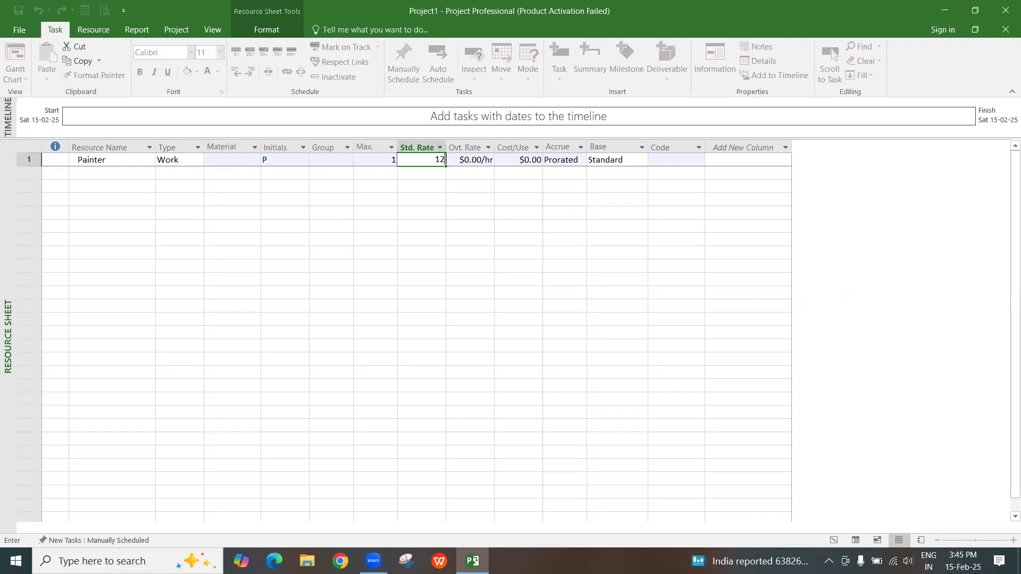
{"action": "key", "text": "Tab"}
- Add a second work resource named Plumber below Painter
{"action": "left_click", "coordinate": [94, 171]}
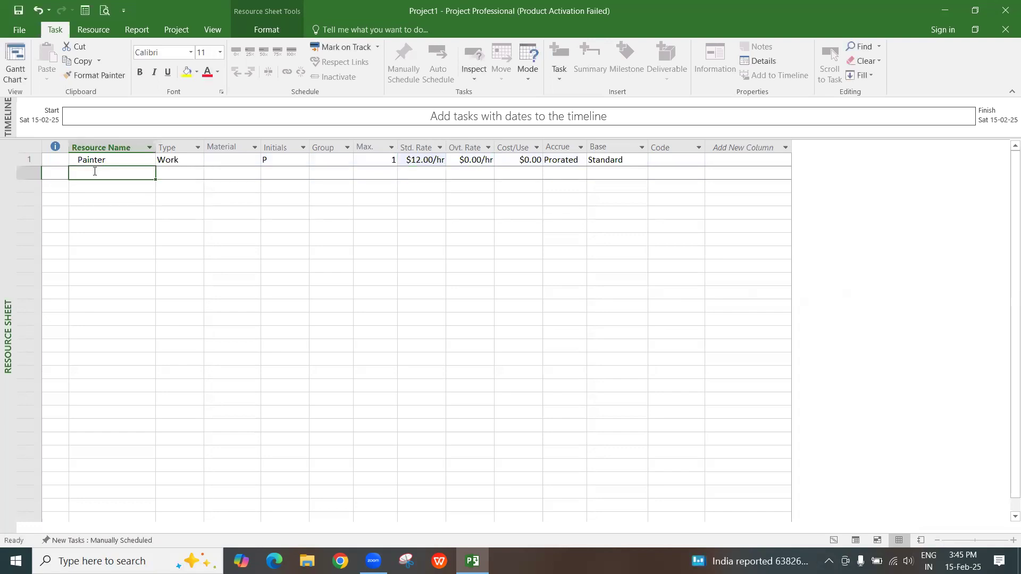
{"action": "type", "text": "Plumber"}
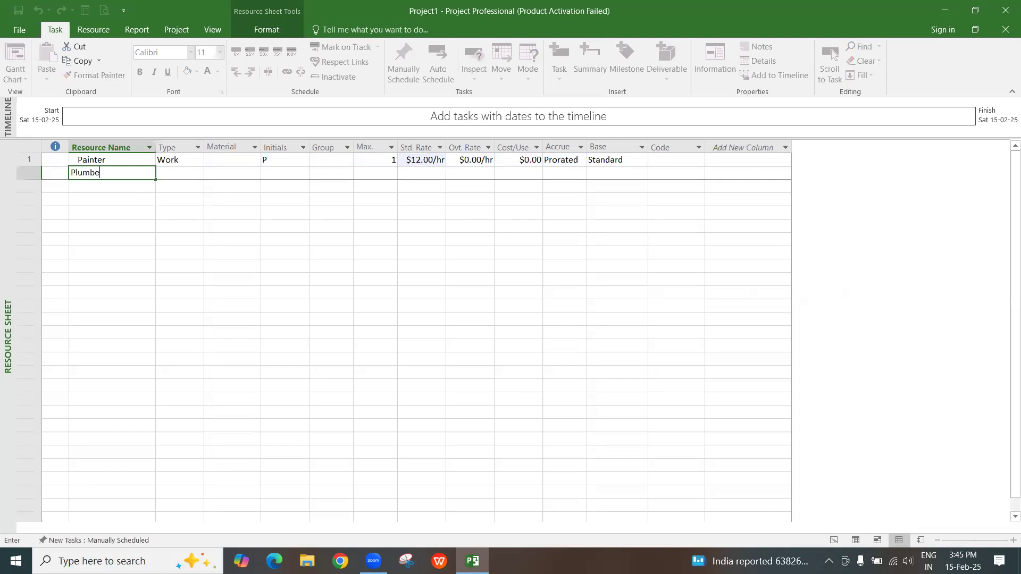
{"action": "key", "text": "Tab"}
{"action": "key", "text": "Tab"}
{"action": "key", "text": "Tab"}
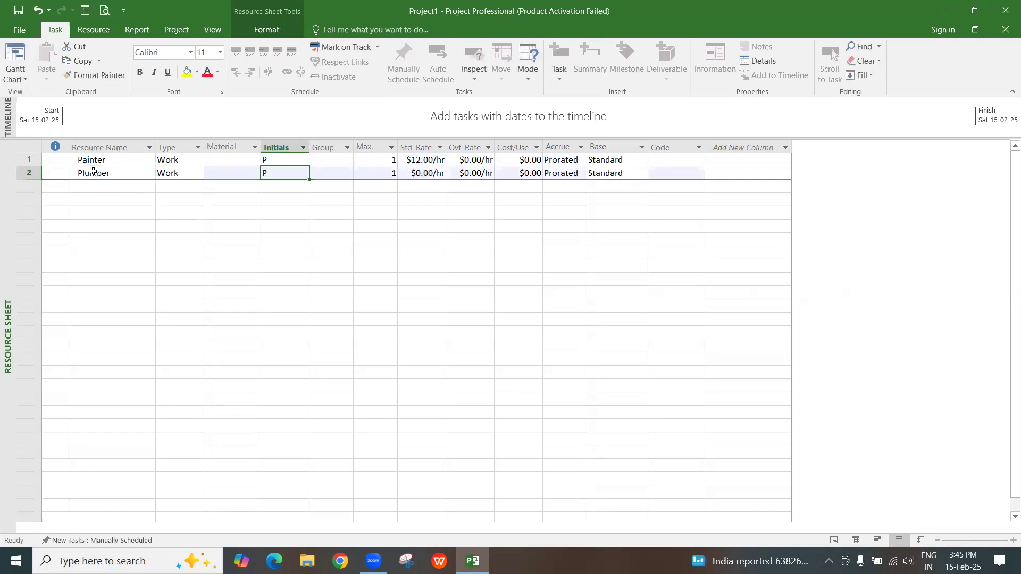
- Set the initials to Pa for Painter and Pl for Plumber
{"action": "left_click", "coordinate": [280, 161]}
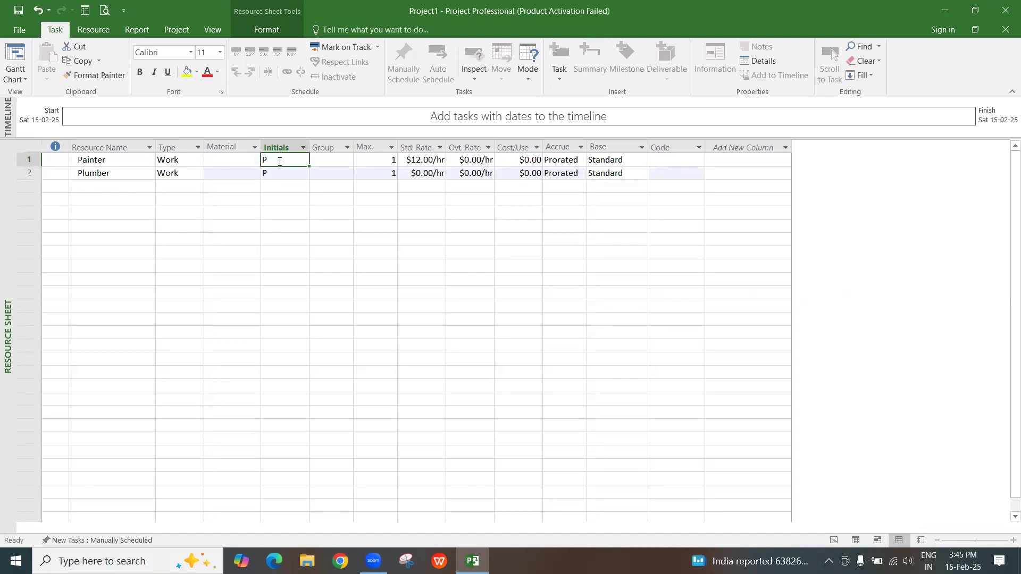
{"action": "left_click", "coordinate": [280, 161]}
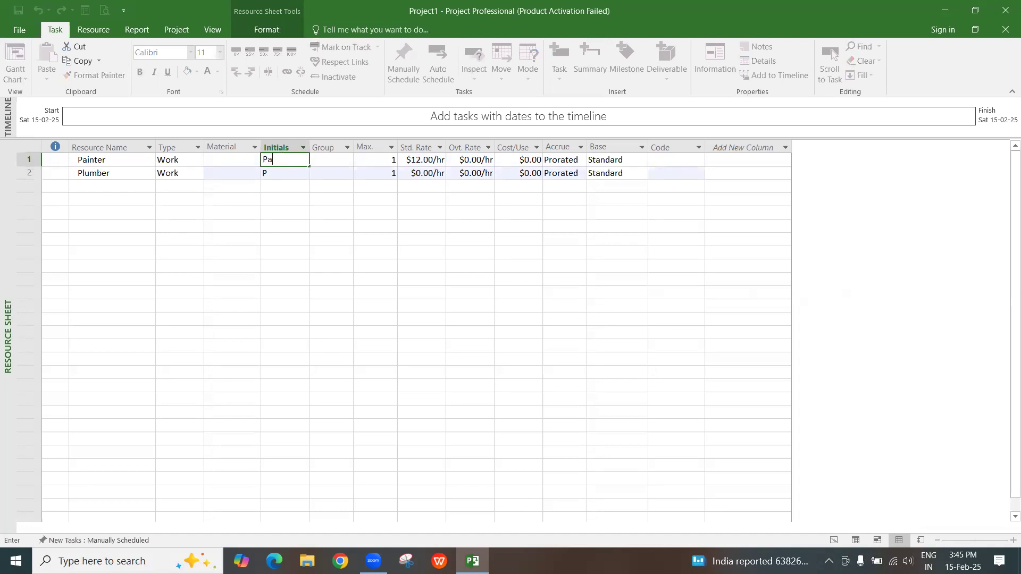
{"action": "key", "text": "Return"}
{"action": "key", "text": "Return"}
{"action": "key", "text": "Up"}
{"action": "key", "text": "F2"}
{"action": "type", "text": "l"}
- Set Plumber's standard rate to $15.00/hr
{"action": "key", "text": "Tab"}
{"action": "key", "text": "Tab"}
{"action": "key", "text": "Tab"}
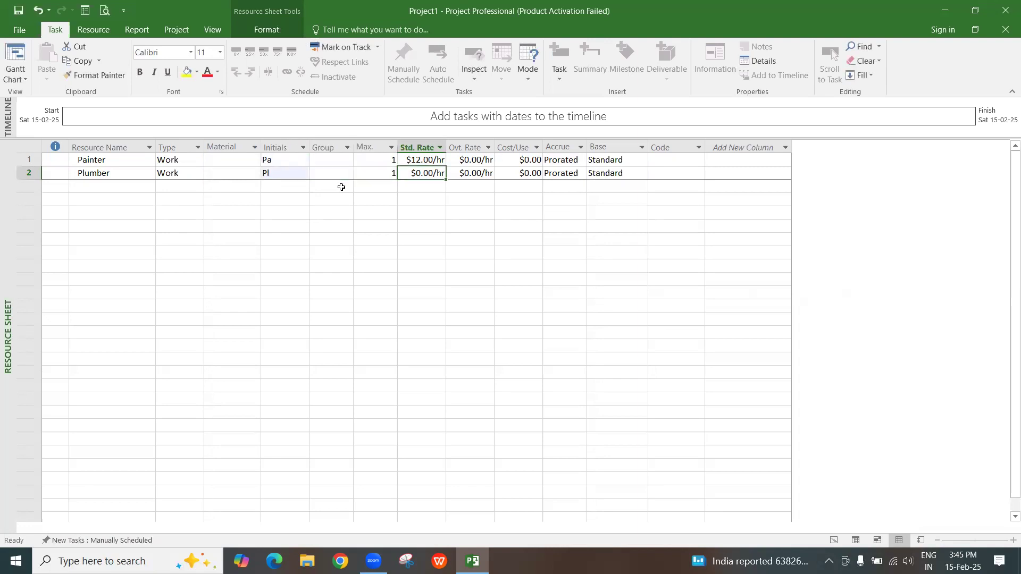
{"action": "type", "text": "15"}
{"action": "key", "text": "Tab"}
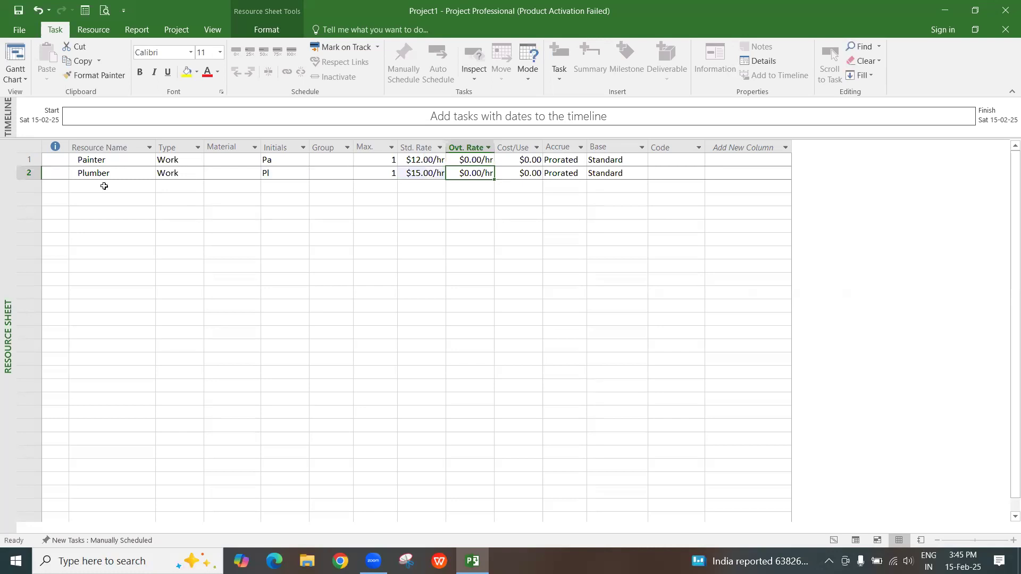
- Add a third work resource named Electrician with initials El and a standard rate of $18.00/hr
{"action": "left_click", "coordinate": [105, 186]}
{"action": "type", "text": "Electrician"}
{"action": "key", "text": "Tab"}
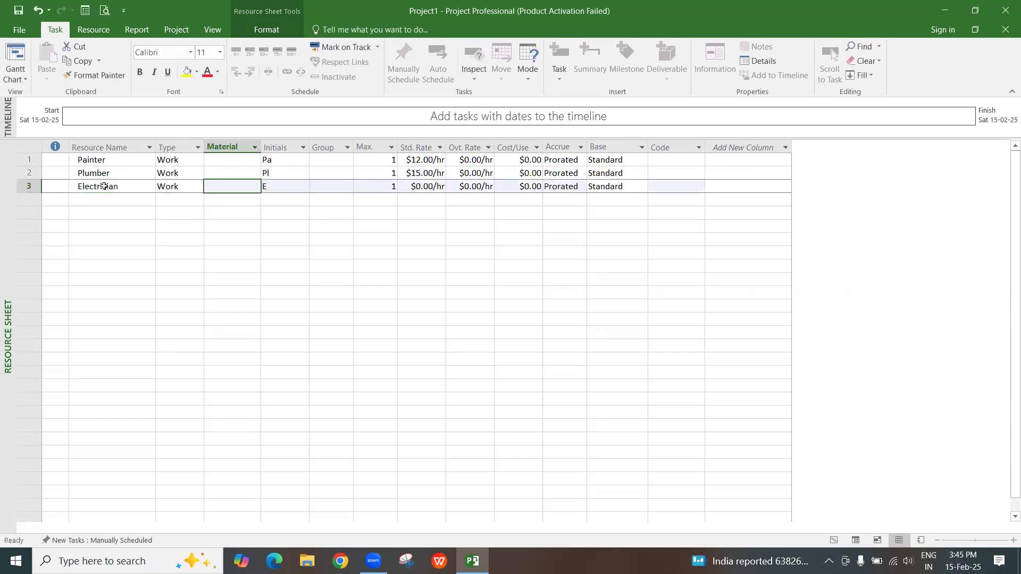
{"action": "key", "text": "Tab"}
{"action": "key", "text": "Tab"}
{"action": "type", "text": "E"}
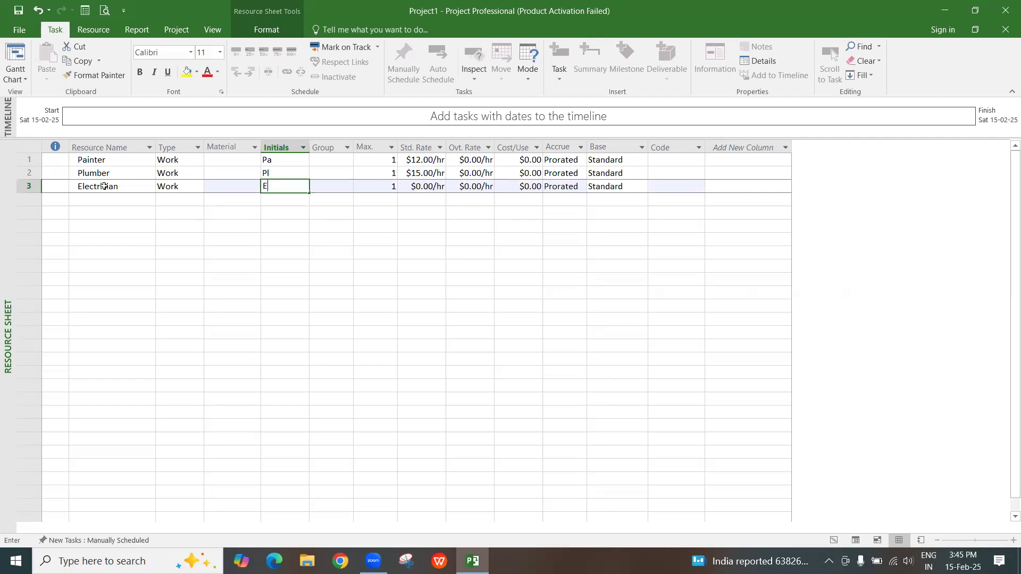
{"action": "key", "text": "Tab"}
{"action": "key", "text": "Tab"}
{"action": "key", "text": "Tab"}
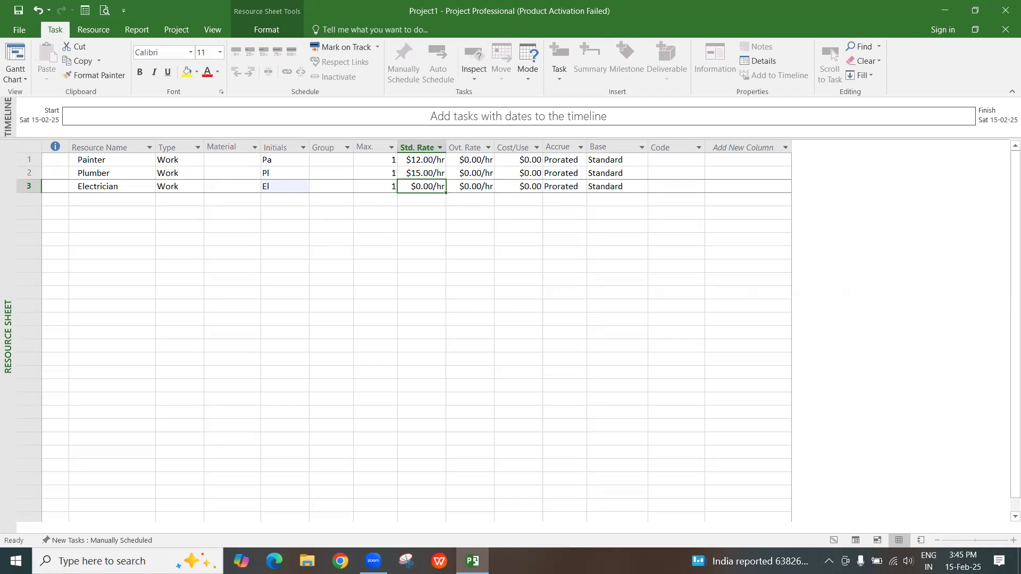
{"action": "type", "text": "18"}
{"action": "key", "text": "Tab"}
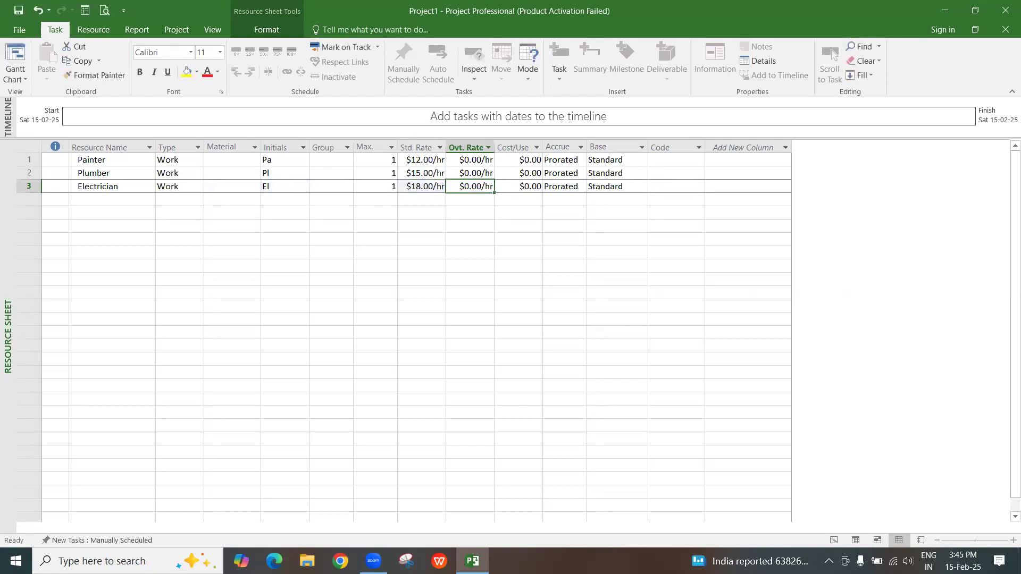
{"action": "left_click", "coordinate": [89, 199]}
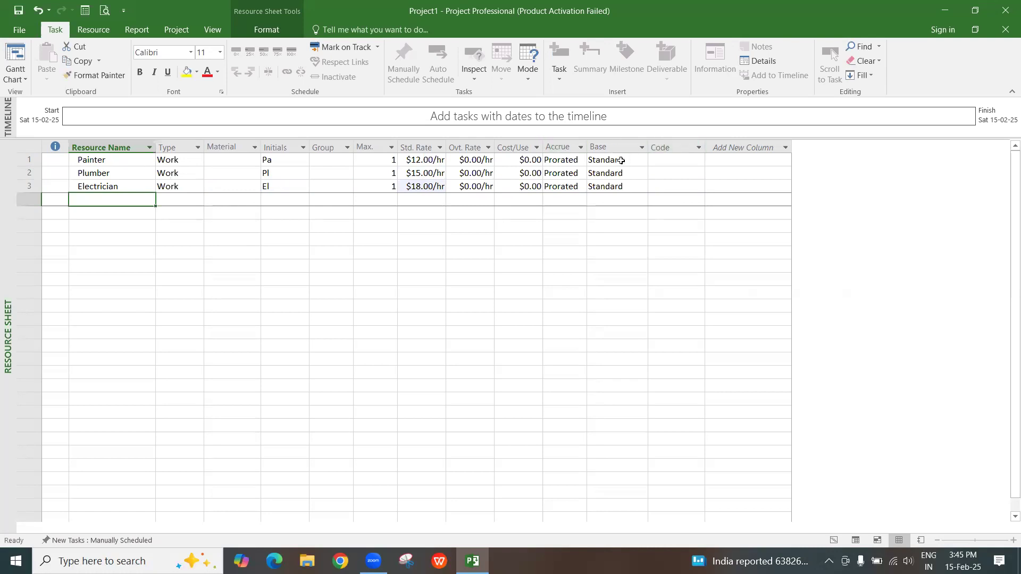
- Review the calendars available in the Change Working Time settings, and close them without changes
{"action": "left_click", "coordinate": [177, 29]}
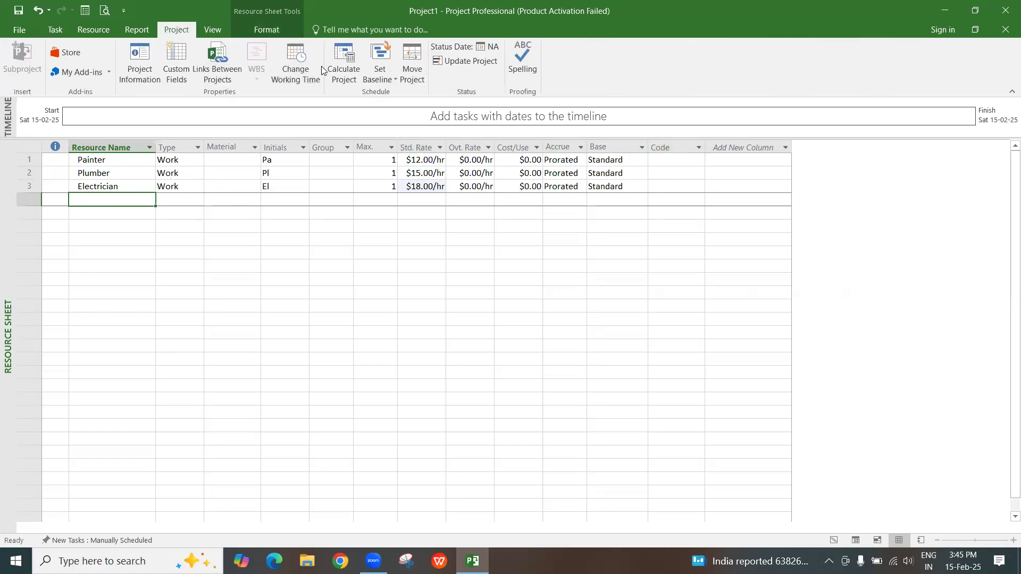
{"action": "left_click", "coordinate": [302, 70]}
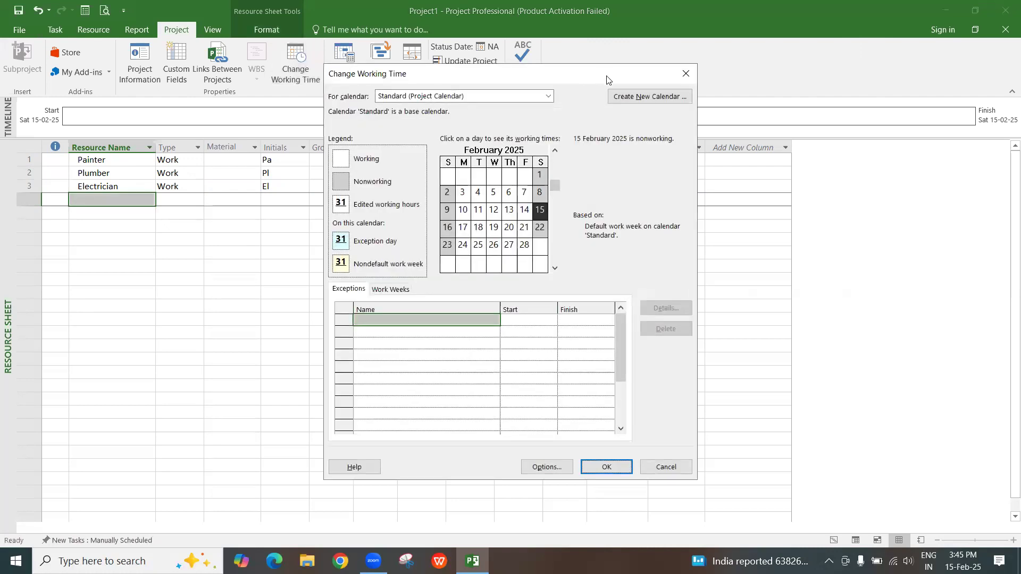
{"action": "left_click", "coordinate": [420, 97]}
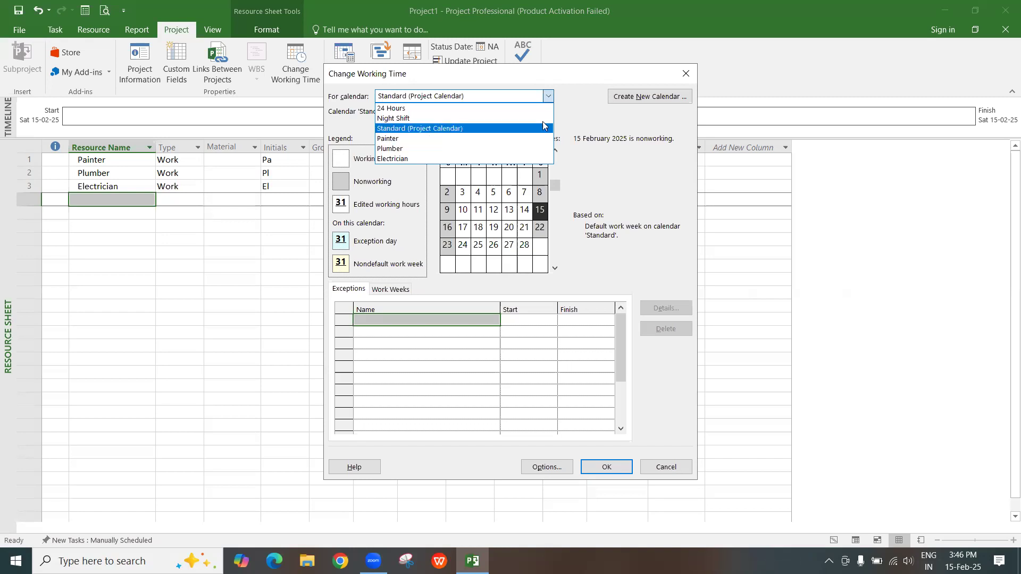
{"action": "left_click", "coordinate": [685, 69]}
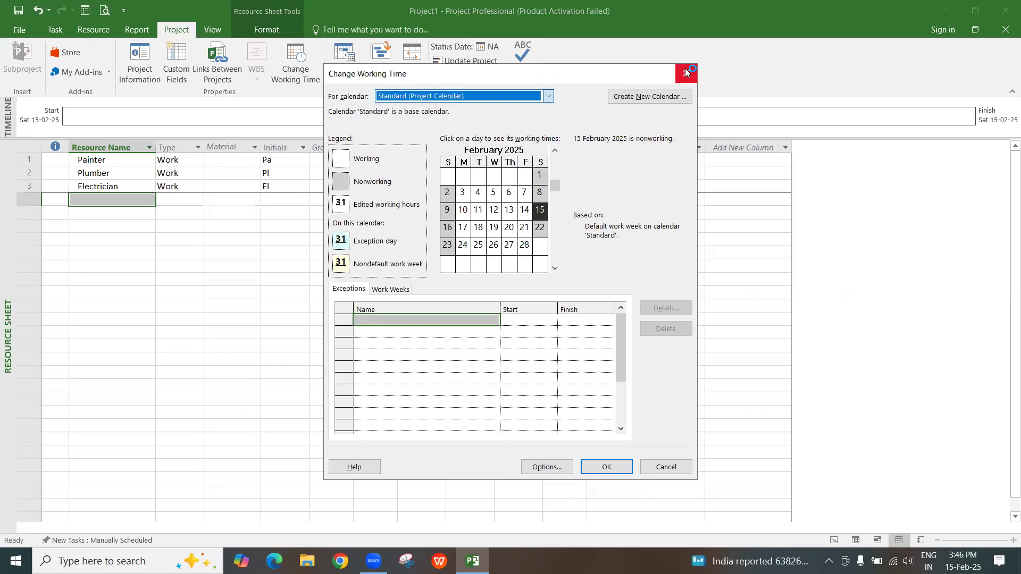
{"action": "left_click", "coordinate": [686, 74]}
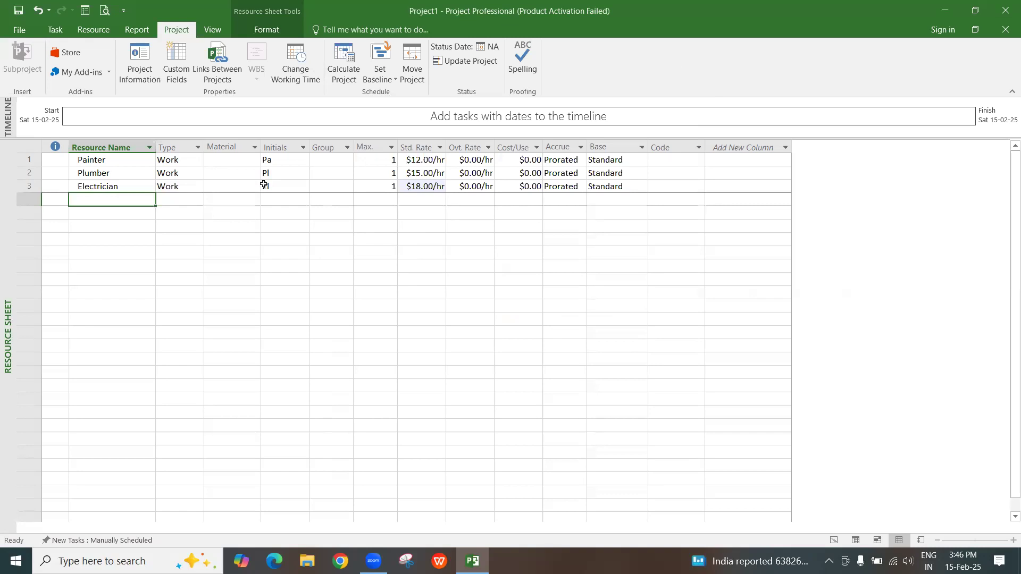
- Save the project as Resource Pool in the Alight Steel MSP (21.12.2024) folder
{"action": "left_click", "coordinate": [20, 11]}
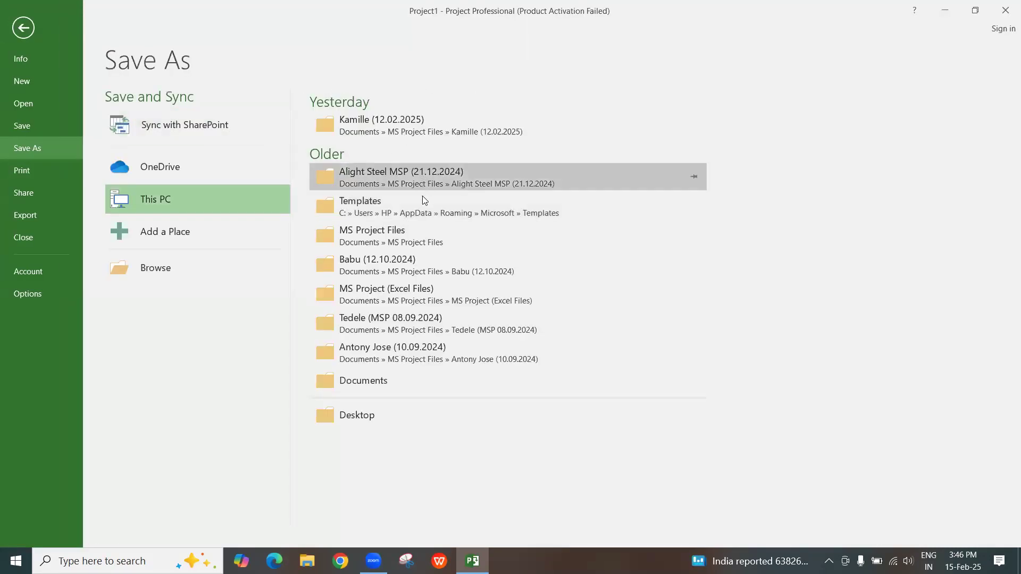
{"action": "left_click", "coordinate": [424, 182]}
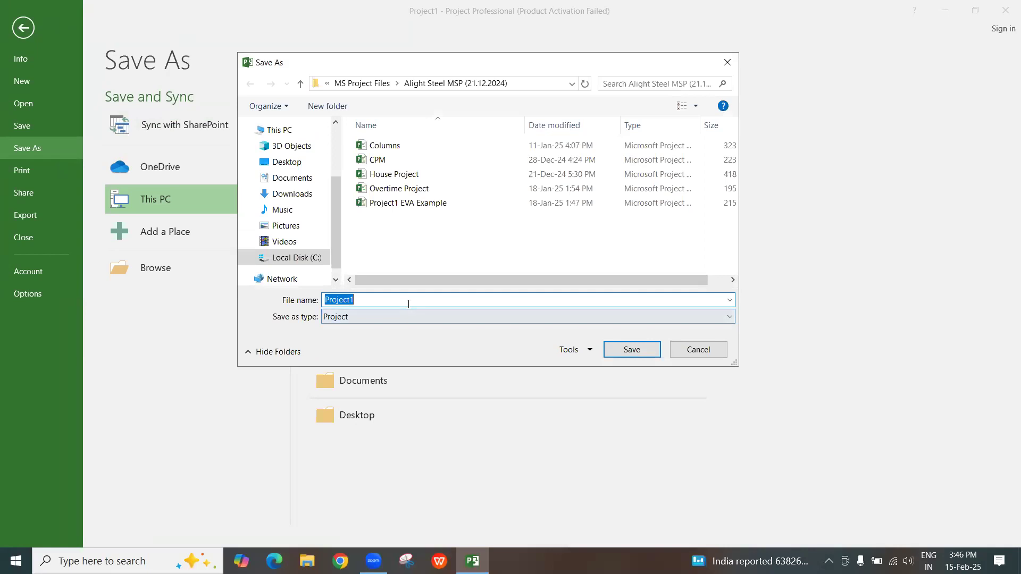
{"action": "type", "text": "Resou"}
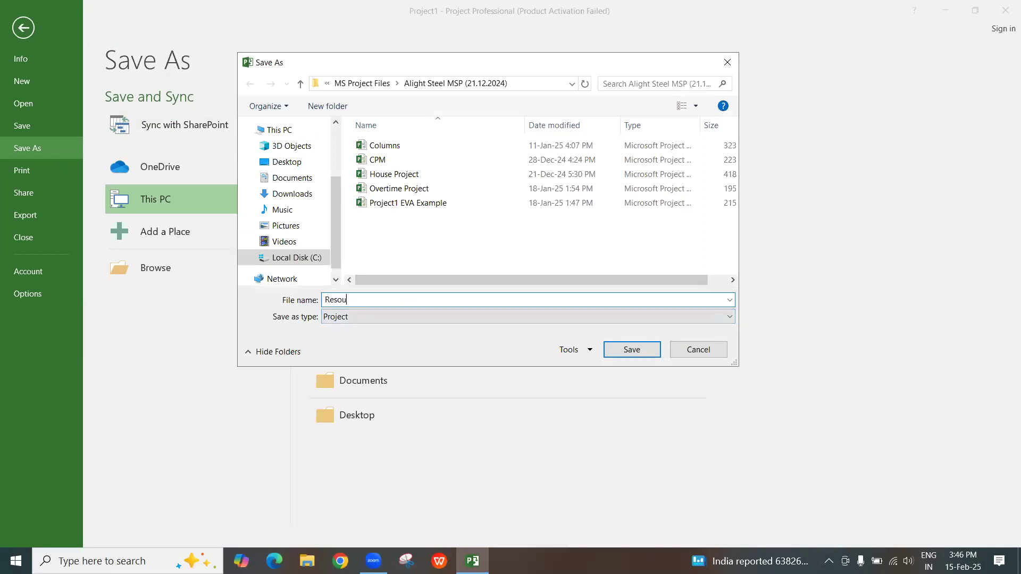
{"action": "type", "text": "rce Pool"}
{"action": "left_click", "coordinate": [644, 350]}
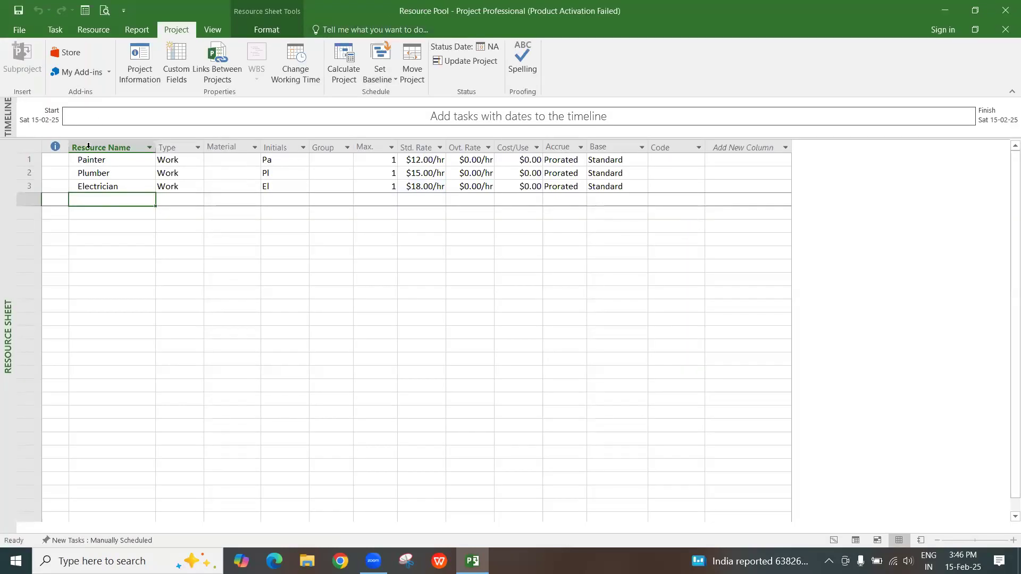
- Create another blank project and enter three tasks named A, B and C
{"action": "left_click", "coordinate": [19, 29]}
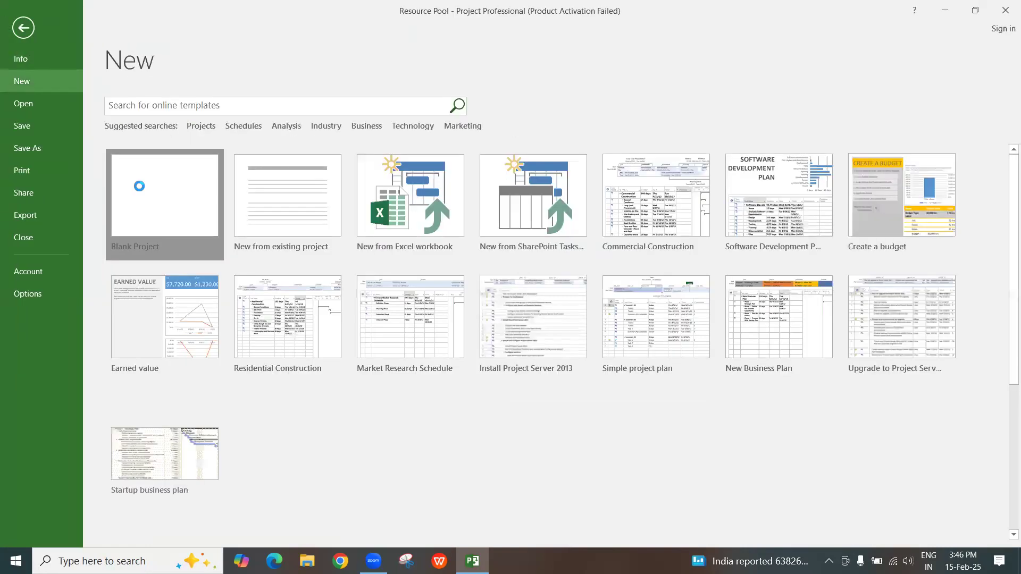
{"action": "left_click", "coordinate": [140, 187]}
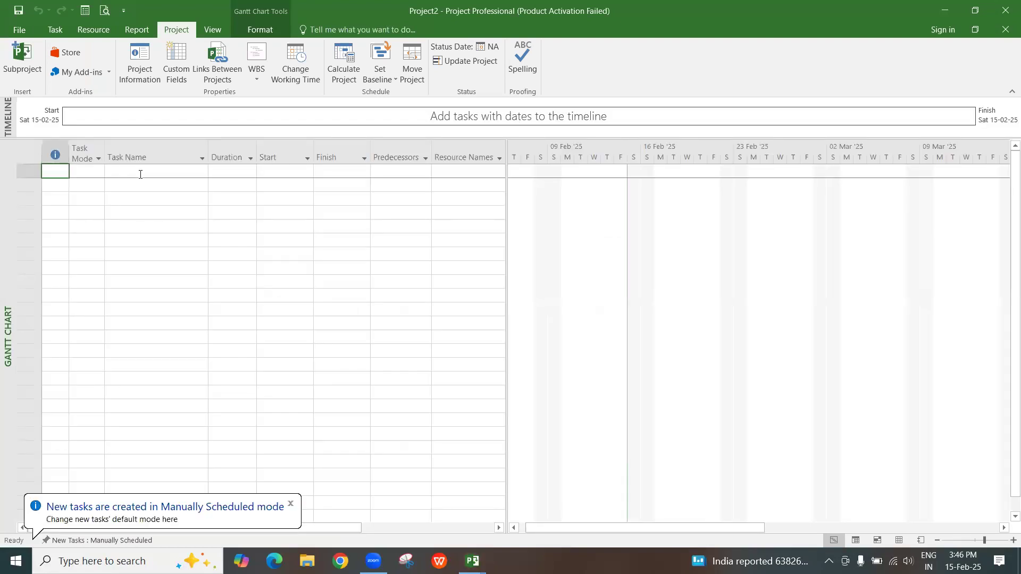
{"action": "left_click", "coordinate": [142, 174]}
{"action": "type", "text": "A"}
{"action": "key", "text": "Return"}
{"action": "type", "text": "B"}
{"action": "key", "text": "Return"}
{"action": "type", "text": "C"}
{"action": "key", "text": "Tab"}
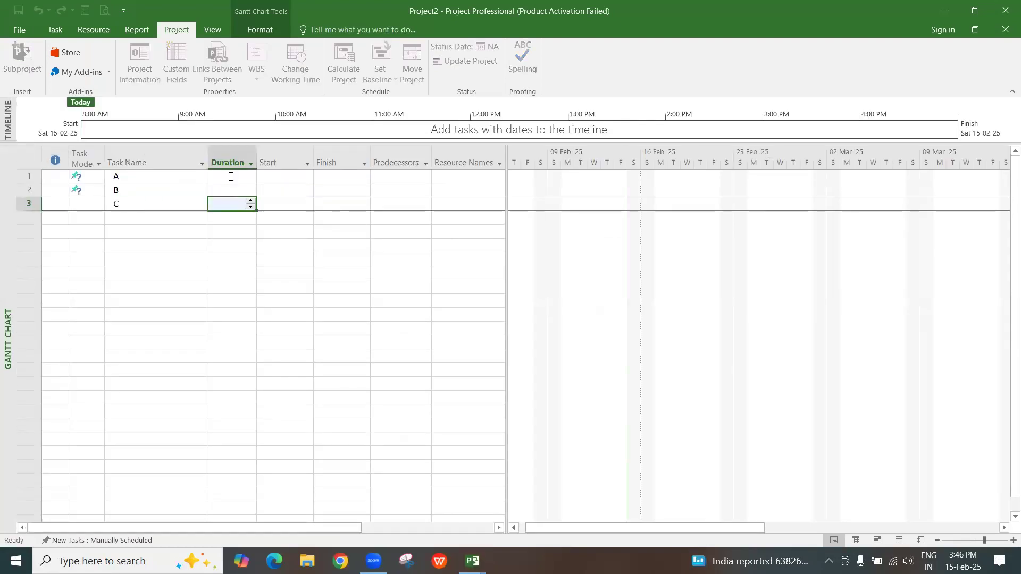
- Set the durations of tasks A, B and C to 5, 3 and 8 days
{"action": "left_click", "coordinate": [231, 176]}
{"action": "type", "text": "5"}
{"action": "key", "text": "Return"}
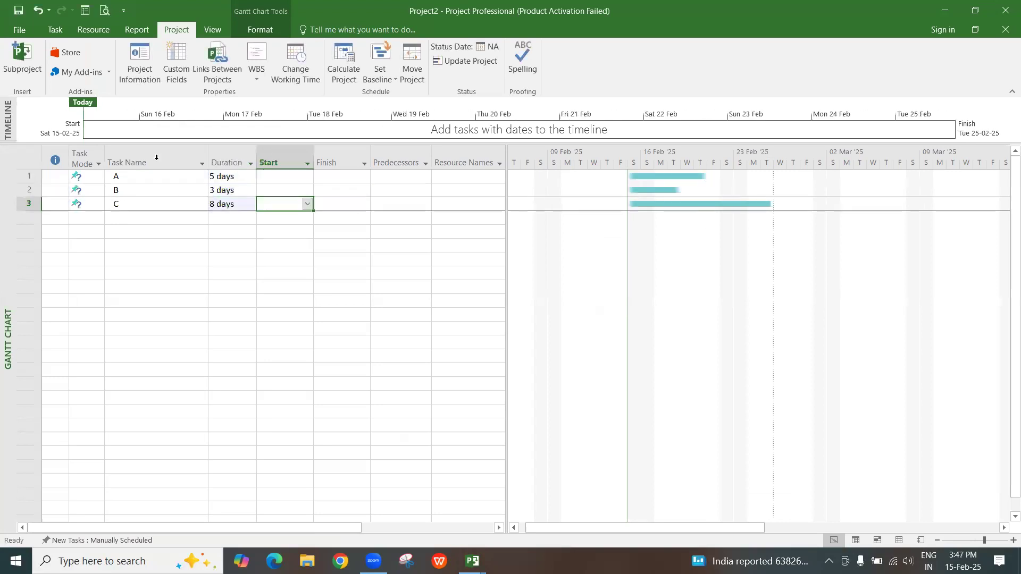
- Switch tasks A, B and C to Auto Schedule and link them in sequence
{"action": "left_click", "coordinate": [156, 158]}
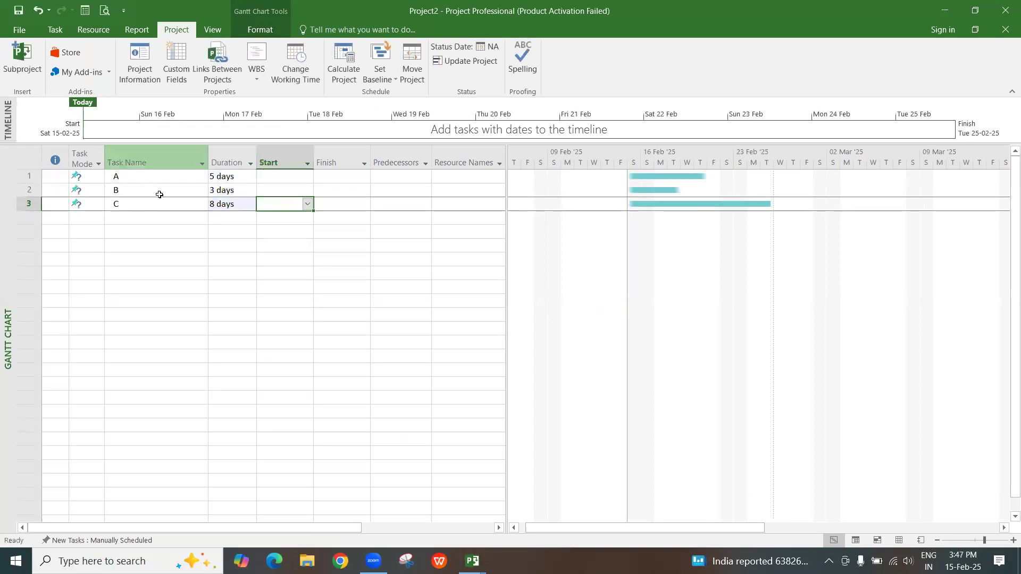
{"action": "left_click", "coordinate": [60, 33]}
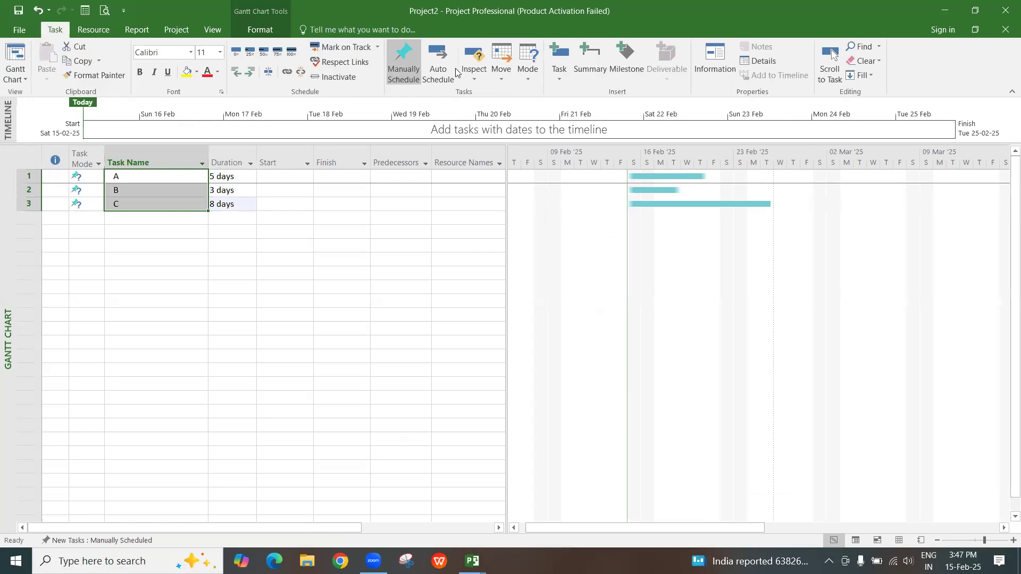
{"action": "left_click", "coordinate": [286, 75]}
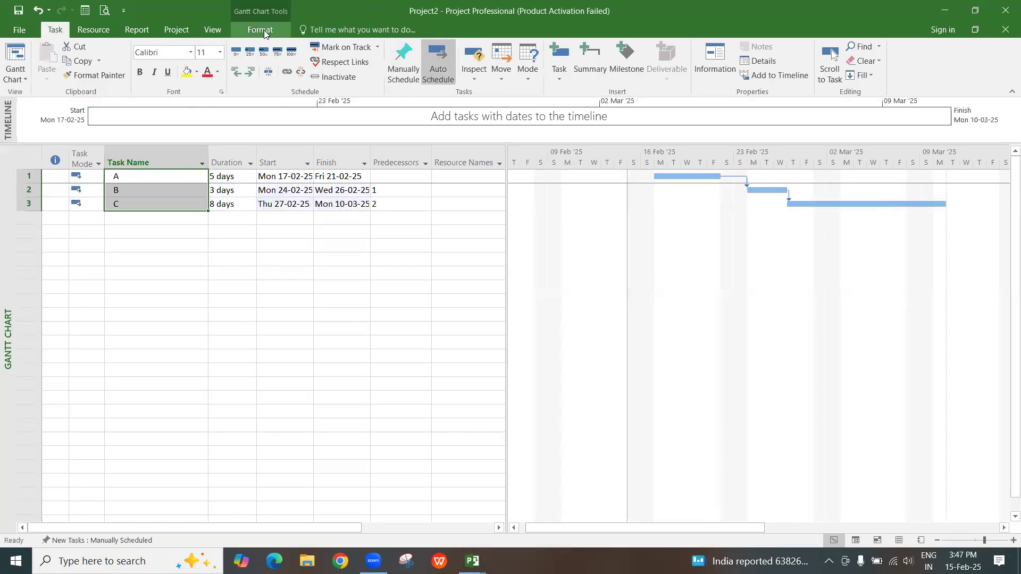
- Highlight the critical tasks in the Gantt chart and show the project summary task
{"action": "left_click", "coordinate": [264, 33]}
{"action": "left_click", "coordinate": [257, 48]}
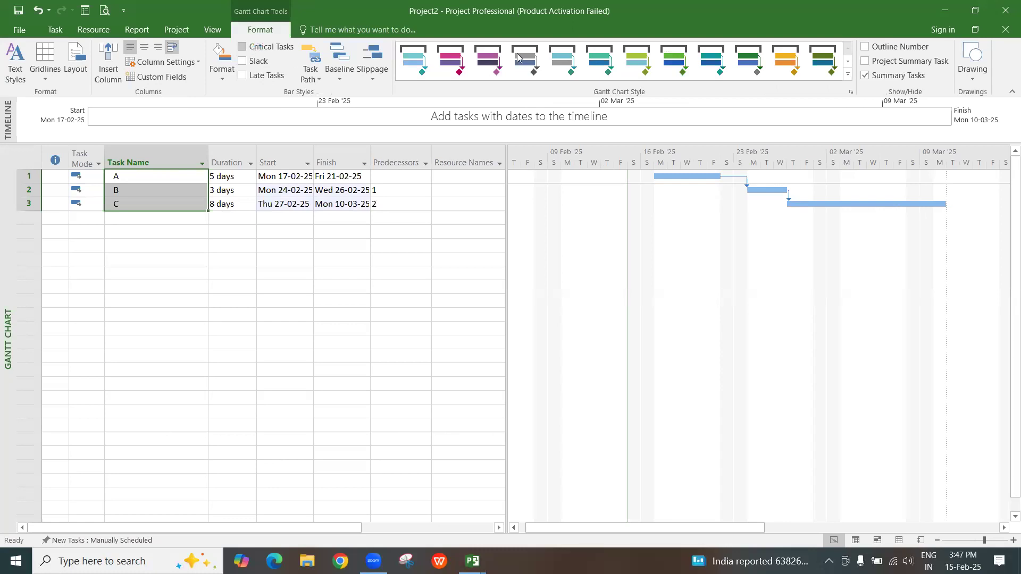
{"action": "left_click", "coordinate": [865, 60]}
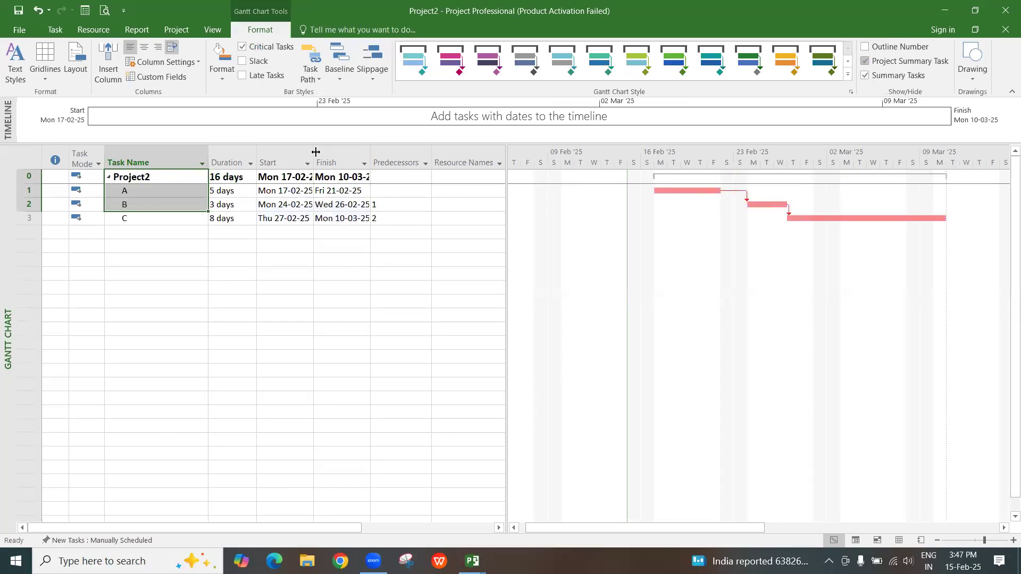
{"action": "left_click", "coordinate": [173, 186]}
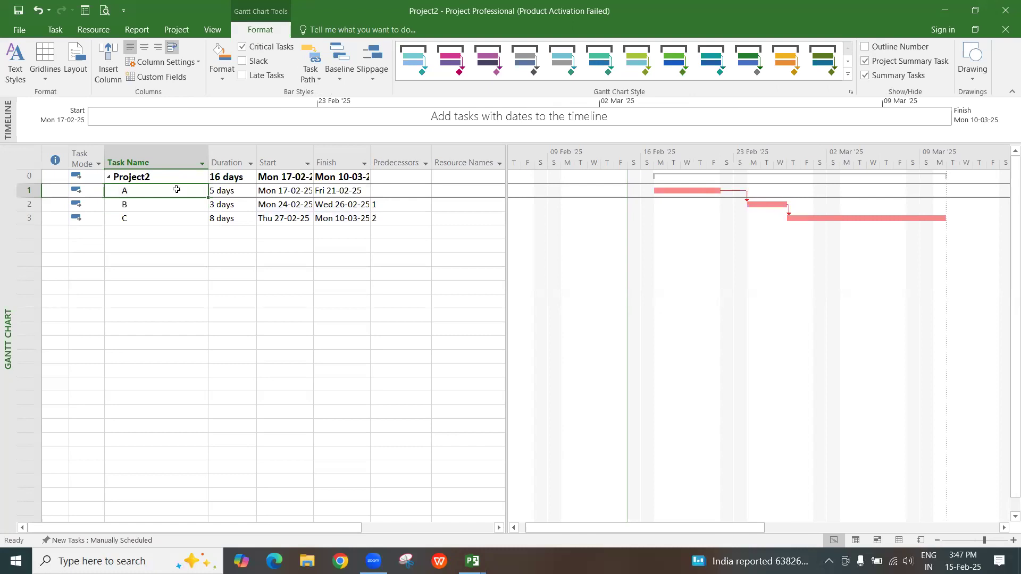
{"action": "left_click", "coordinate": [164, 179]}
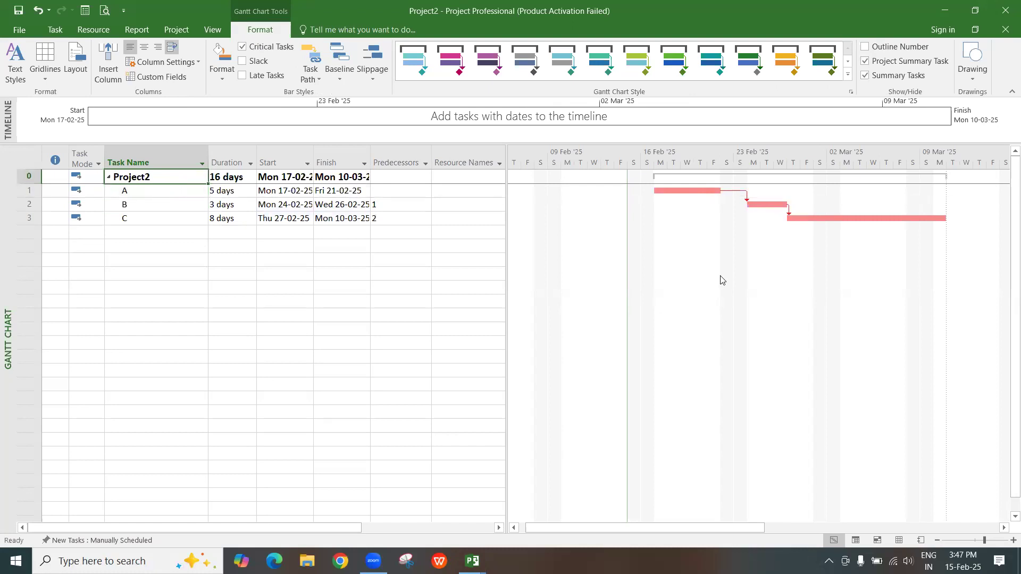
- From the resource sheet, set the project to share the resources of the open Resource Pool file
{"action": "left_click", "coordinate": [894, 538]}
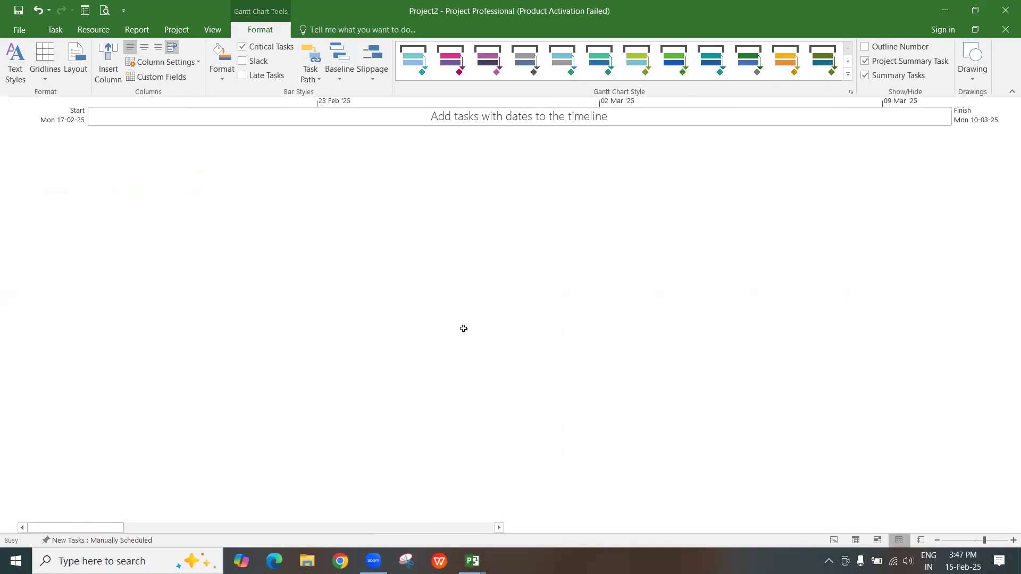
{"action": "left_click", "coordinate": [104, 26]}
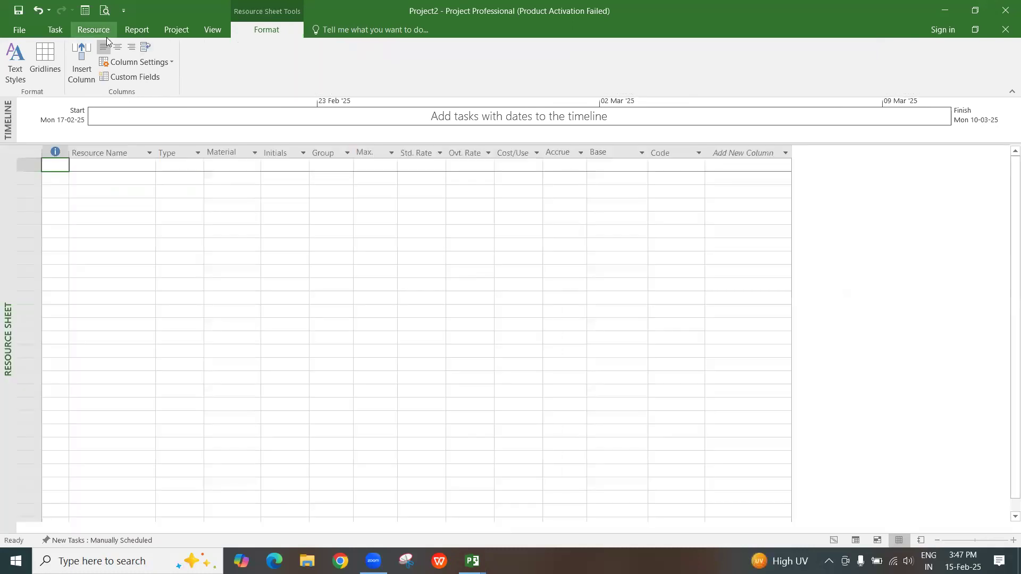
{"action": "left_click", "coordinate": [102, 78]}
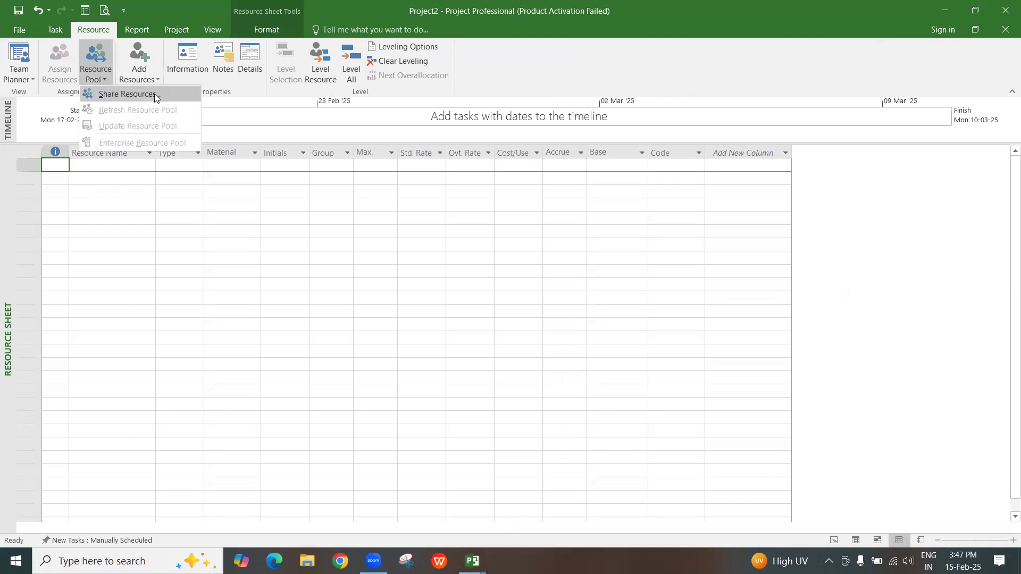
{"action": "left_click", "coordinate": [154, 94]}
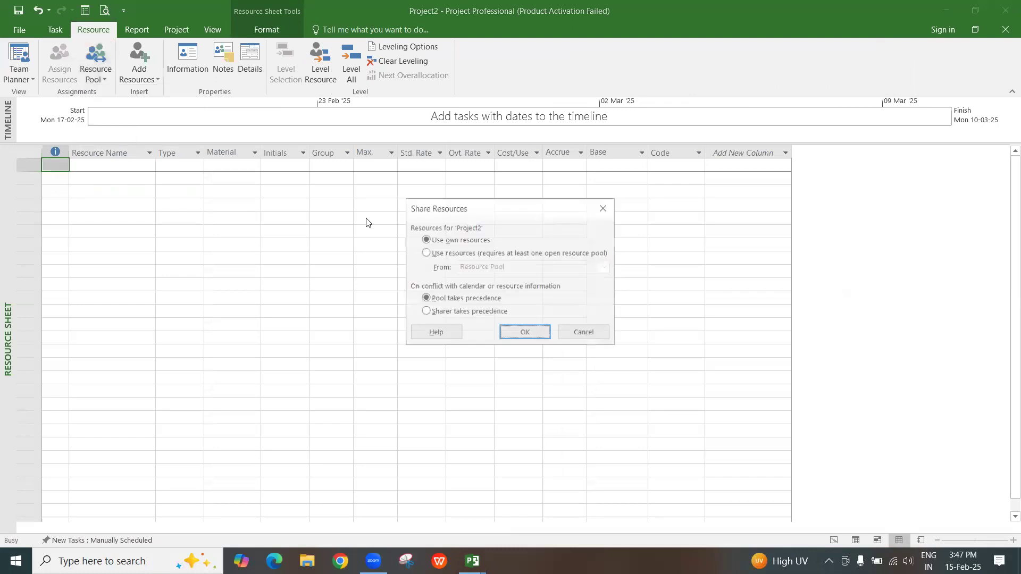
{"action": "left_click", "coordinate": [425, 253]}
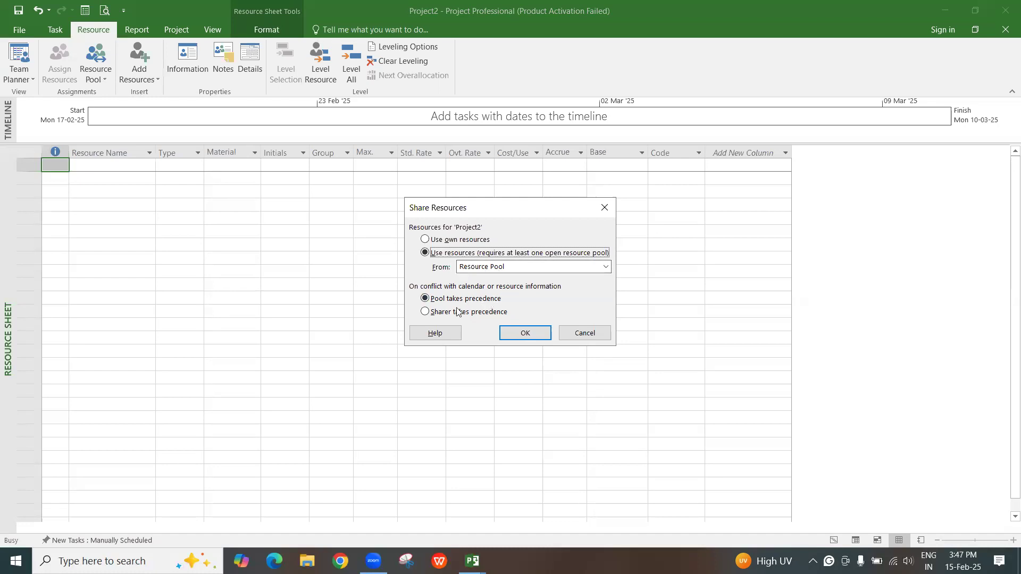
{"action": "left_click", "coordinate": [518, 338]}
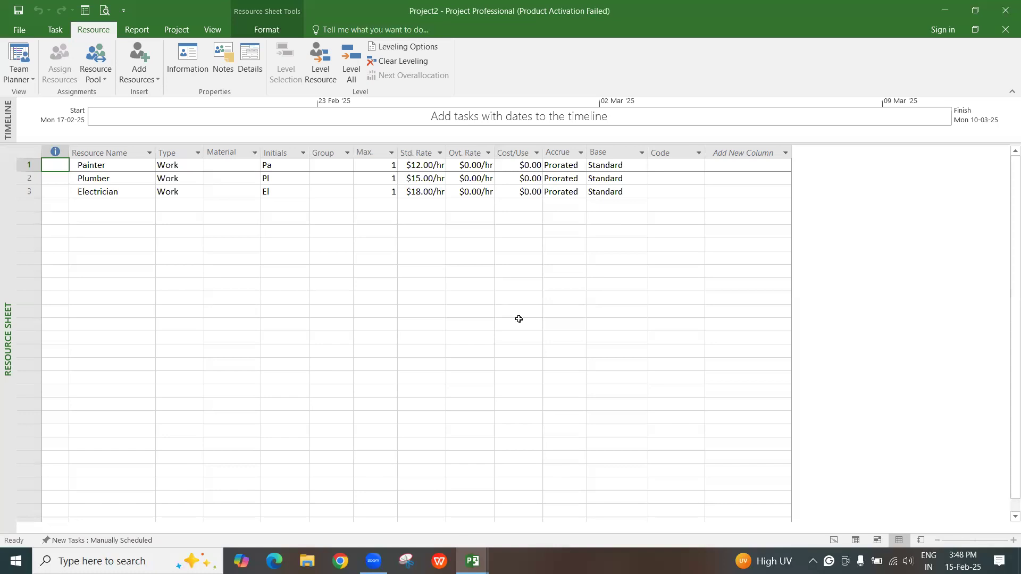
- Return to the Gantt Chart view and assign Electrician to task A through its Task Information
{"action": "left_click", "coordinate": [834, 541]}
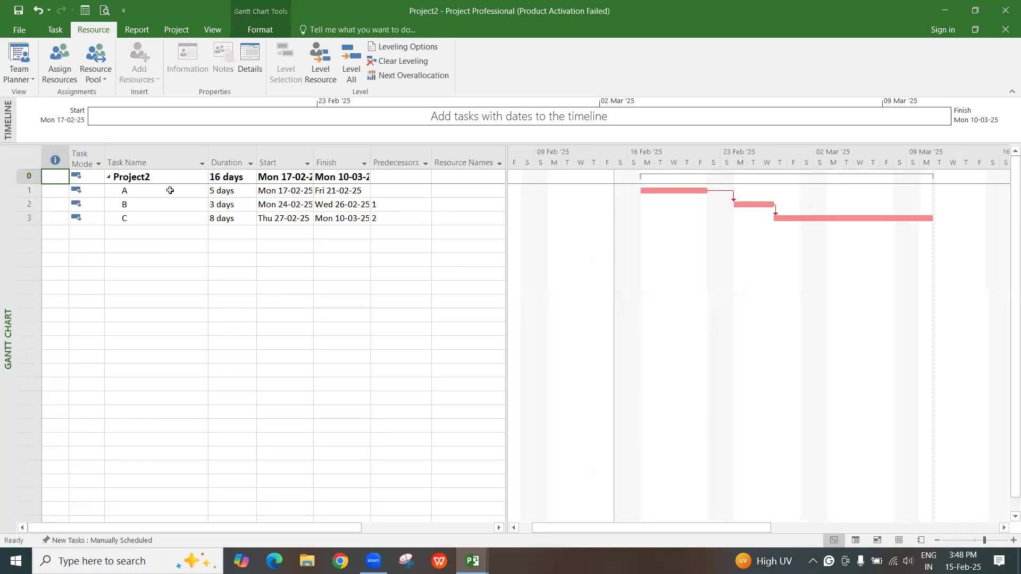
{"action": "left_click", "coordinate": [162, 196]}
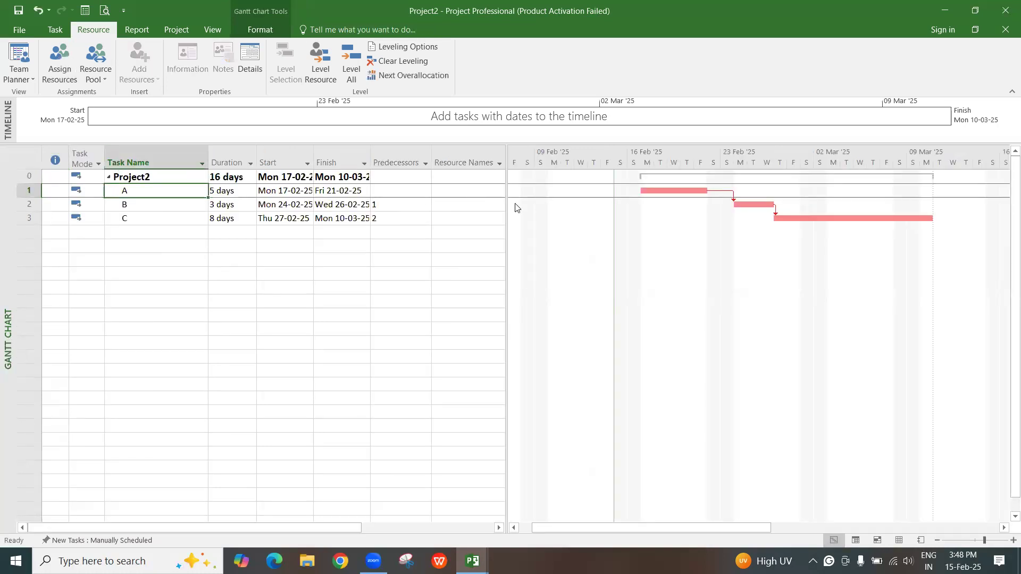
{"action": "left_click_drag", "start_coordinate": [506, 199], "coordinate": [579, 199]}
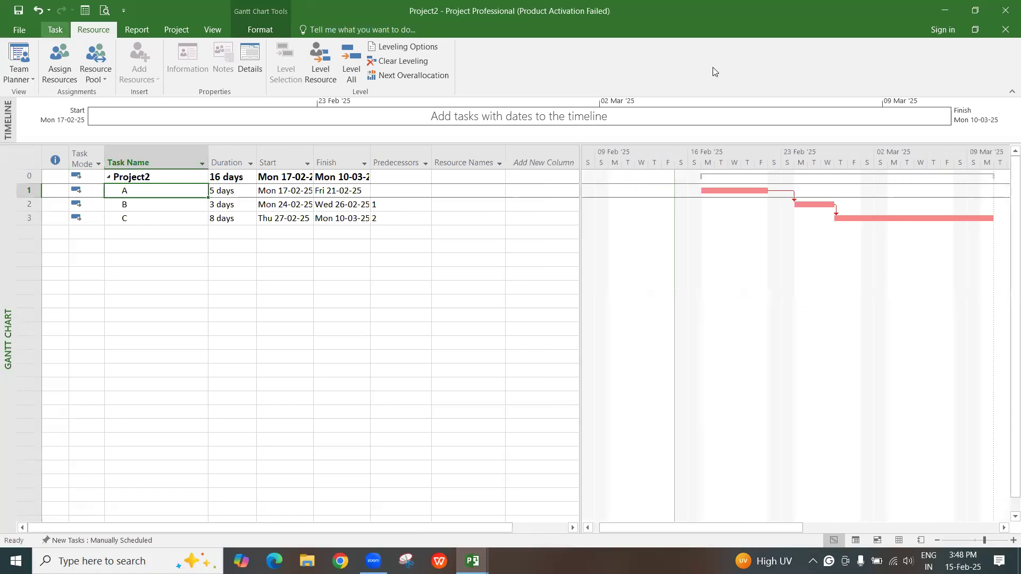
{"action": "scroll", "coordinate": [713, 67], "scroll_direction": "up", "scroll_amount": 1}
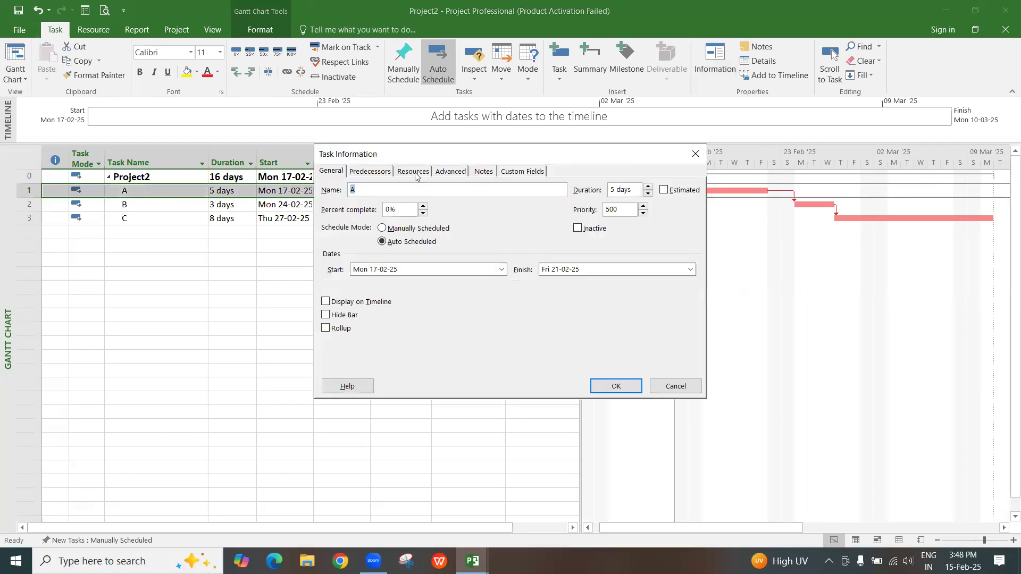
{"action": "left_click", "coordinate": [408, 172]}
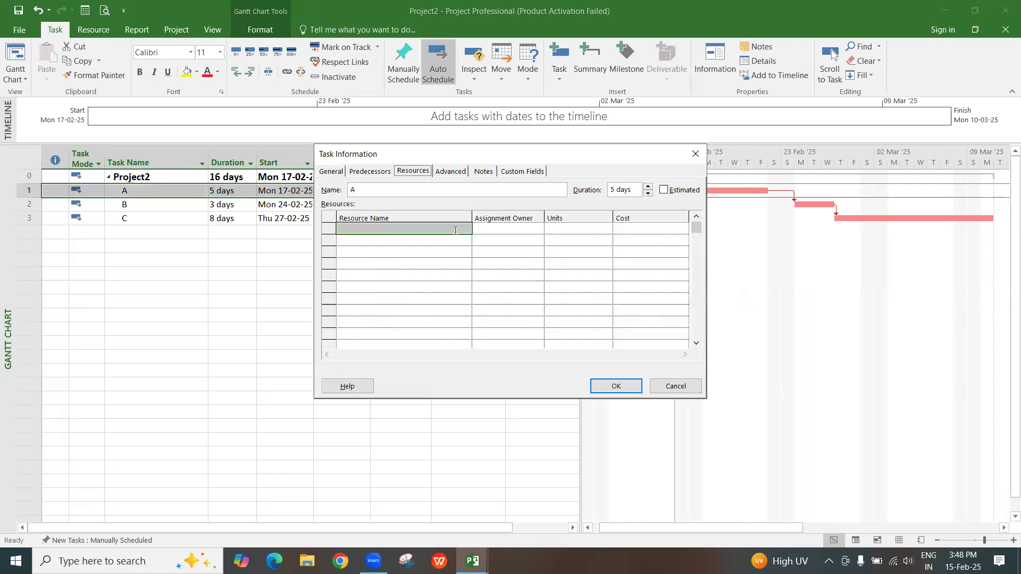
{"action": "left_click", "coordinate": [467, 232]}
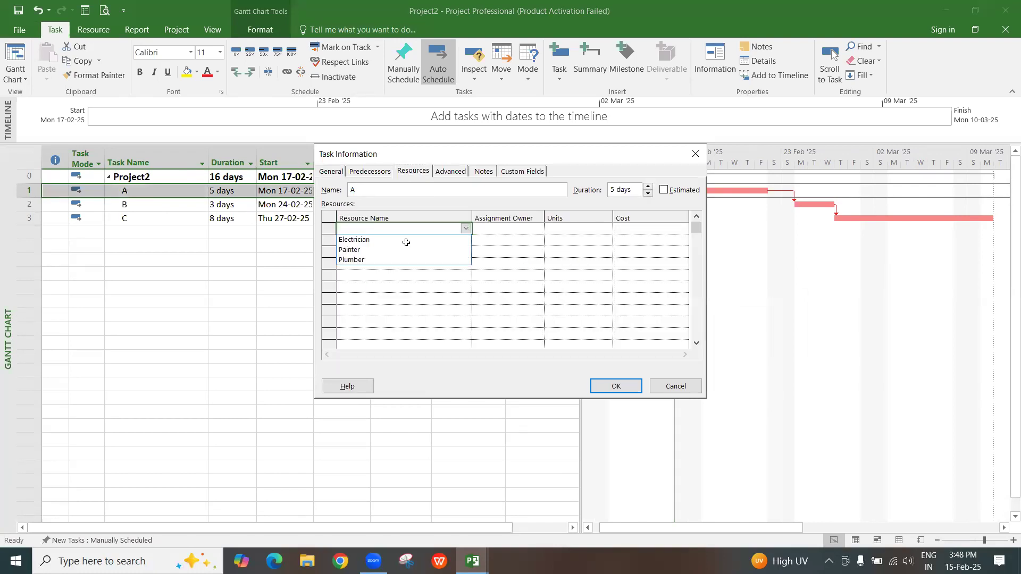
{"action": "left_click", "coordinate": [444, 240]}
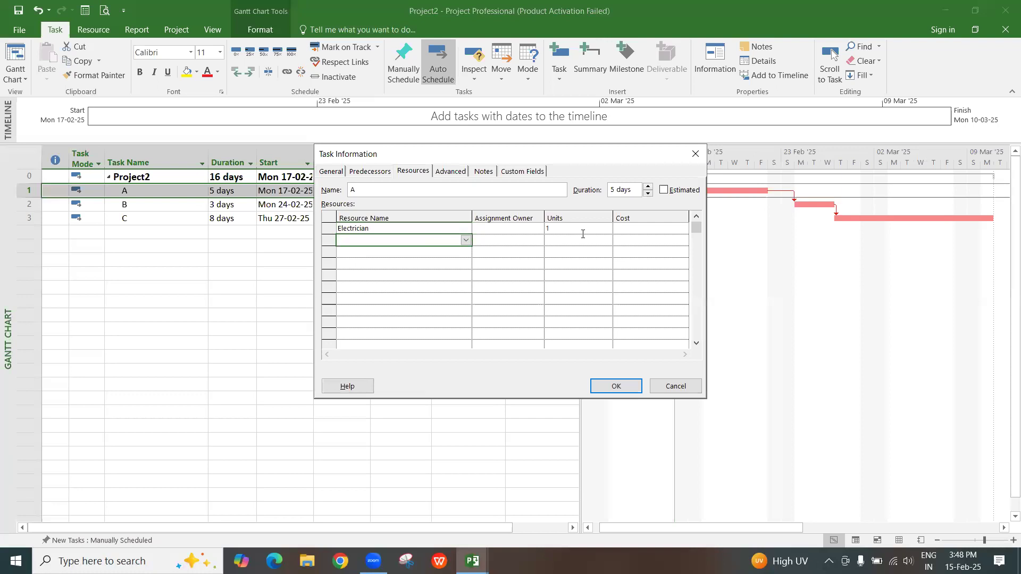
{"action": "left_click", "coordinate": [617, 386]}
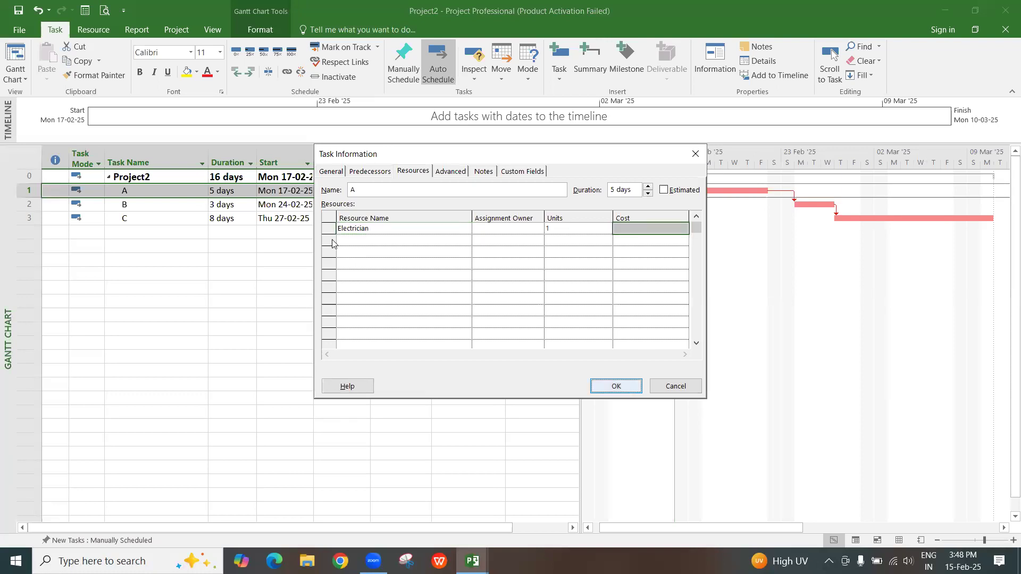
- Assign Painter to task B and Plumber to task C in the task table
{"action": "left_click", "coordinate": [500, 209]}
{"action": "left_click", "coordinate": [500, 205]}
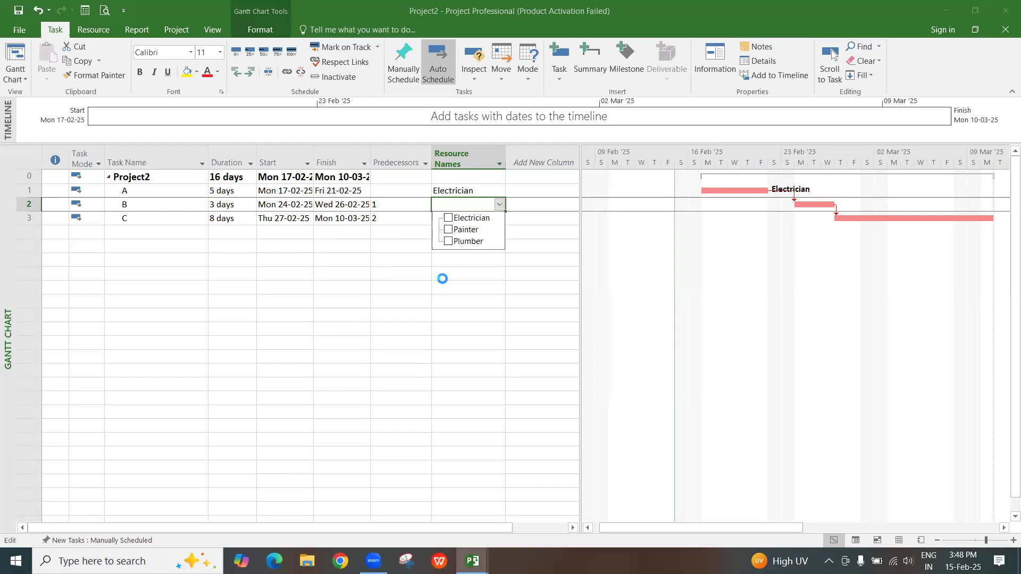
{"action": "left_click", "coordinate": [466, 229]}
{"action": "key", "text": "Return"}
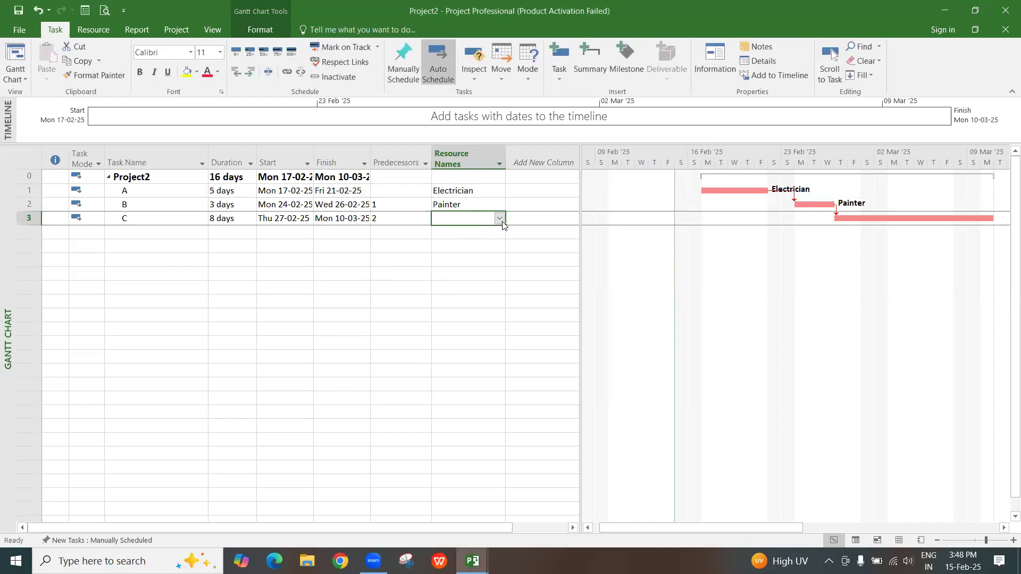
{"action": "left_click", "coordinate": [446, 256]}
{"action": "left_click", "coordinate": [454, 288]}
- Add a Cost column after the resource names and widen the task table to show it fully
{"action": "left_click", "coordinate": [535, 160]}
{"action": "type", "text": "cost"}
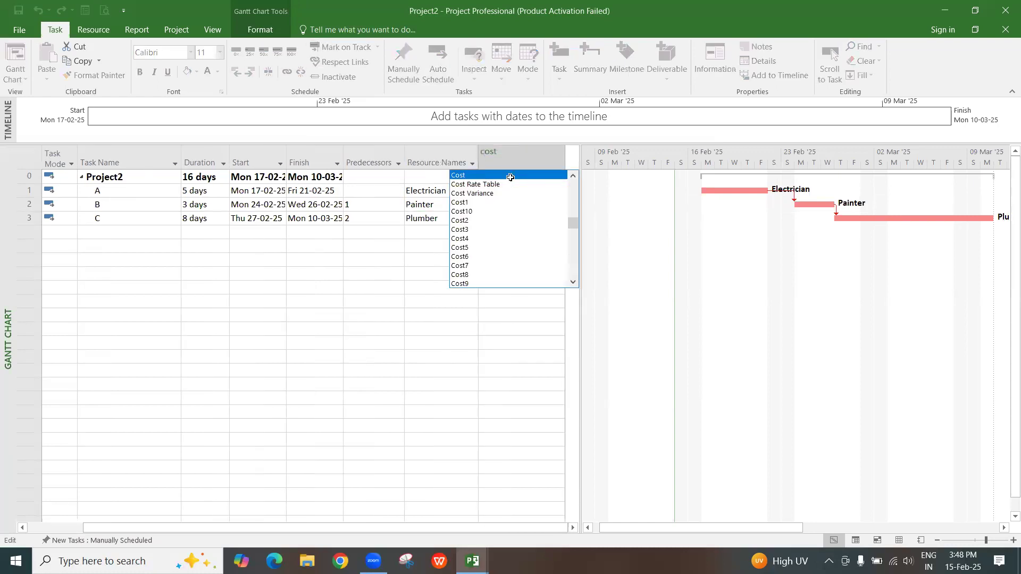
{"action": "key", "text": "Return"}
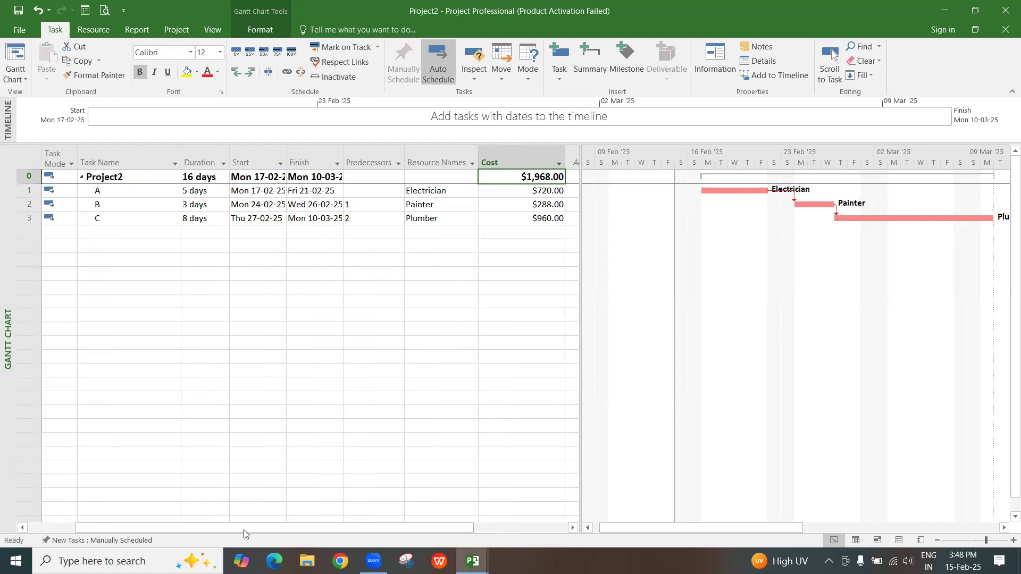
{"action": "left_click_drag", "start_coordinate": [124, 524], "coordinate": [110, 523]}
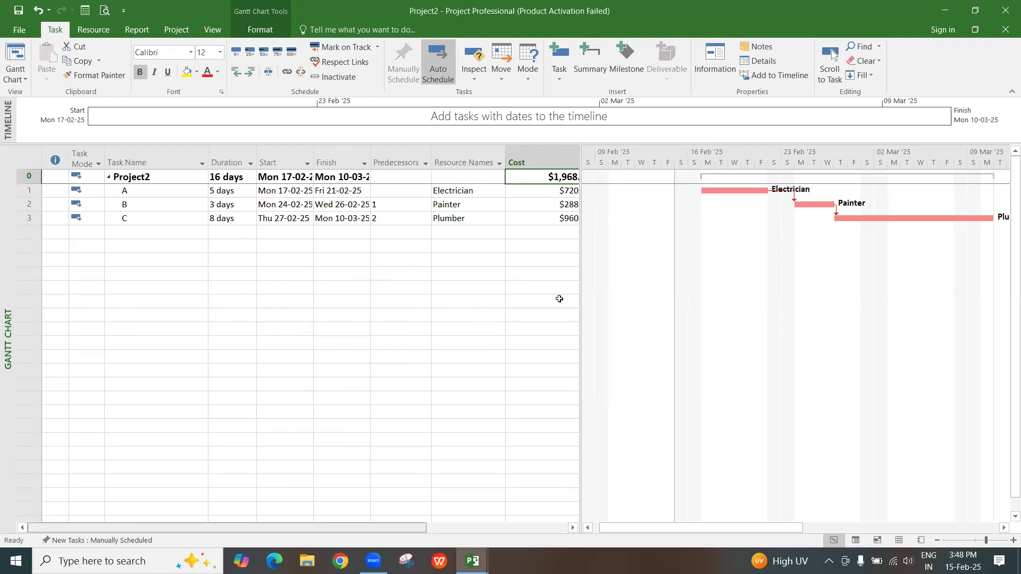
{"action": "left_click_drag", "start_coordinate": [580, 263], "coordinate": [636, 262]}
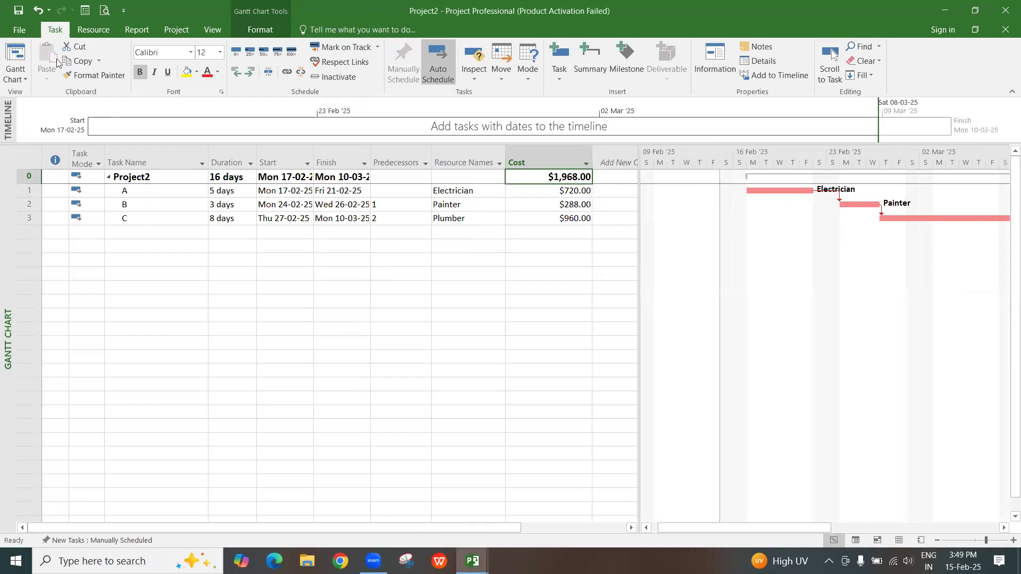
- Save the project as Project A in the Alight Steel MSP (21.12.2024) folder
{"action": "left_click", "coordinate": [18, 11]}
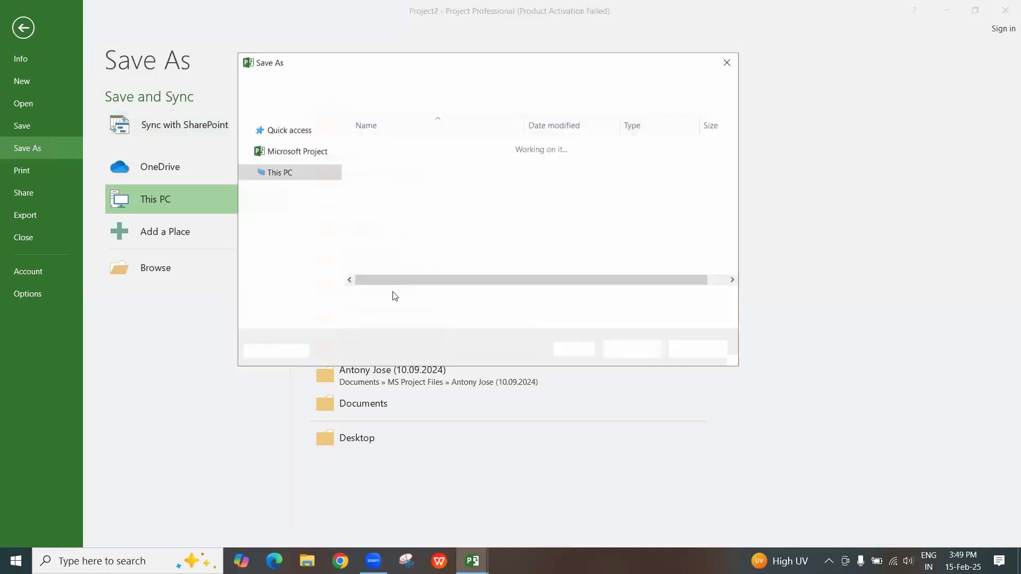
{"action": "left_click", "coordinate": [390, 303]}
{"action": "type", "text": "A"}
{"action": "left_click", "coordinate": [647, 349]}
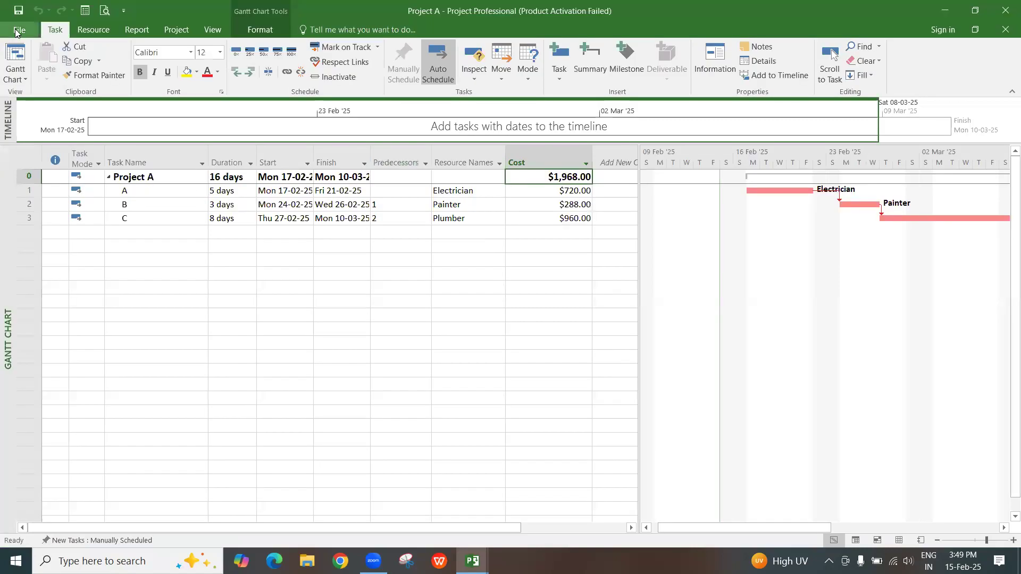
- Create another blank project and enter three tasks named Aa, Bb and Cc, starting in the second row
{"action": "left_click", "coordinate": [19, 30]}
{"action": "left_click", "coordinate": [38, 77]}
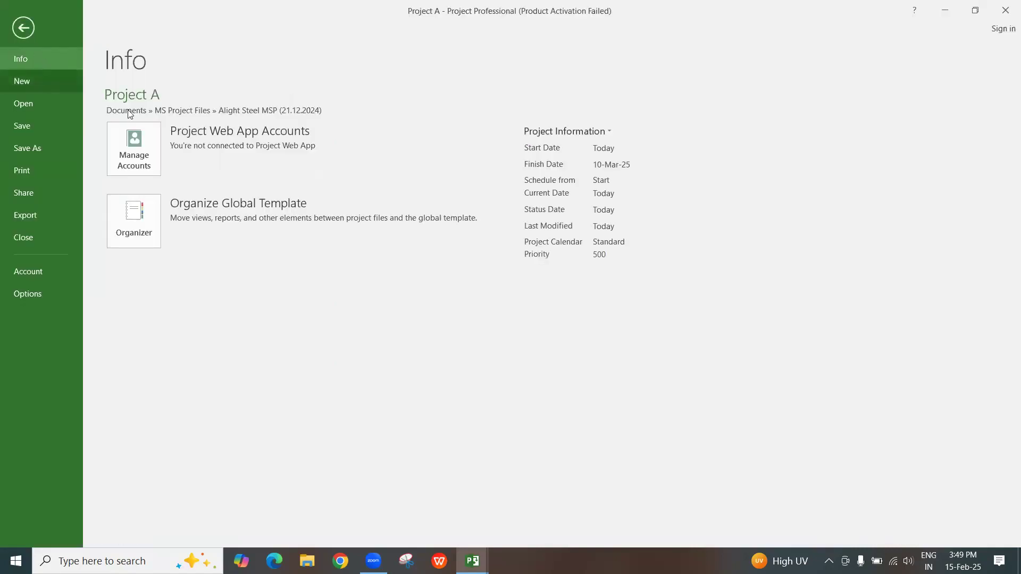
{"action": "left_click", "coordinate": [198, 197]}
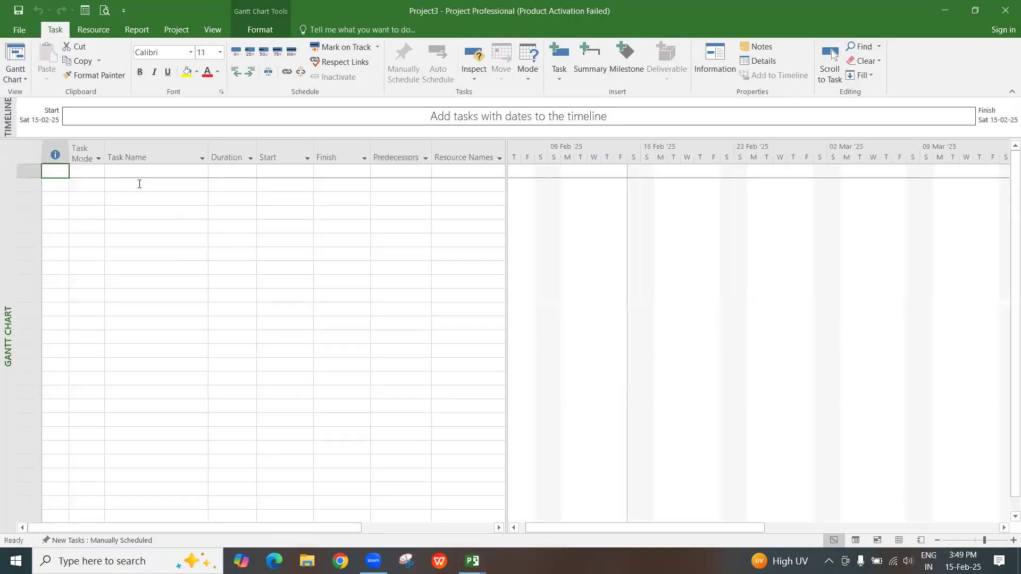
{"action": "left_click", "coordinate": [139, 184]}
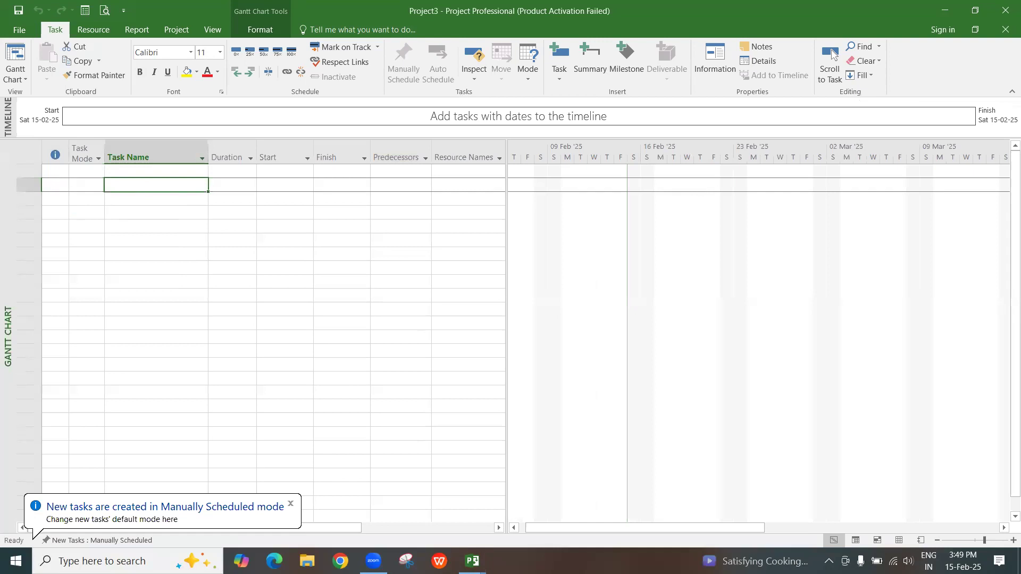
{"action": "type", "text": "Aa"}
{"action": "key", "text": "Return"}
{"action": "type", "text": "B"}
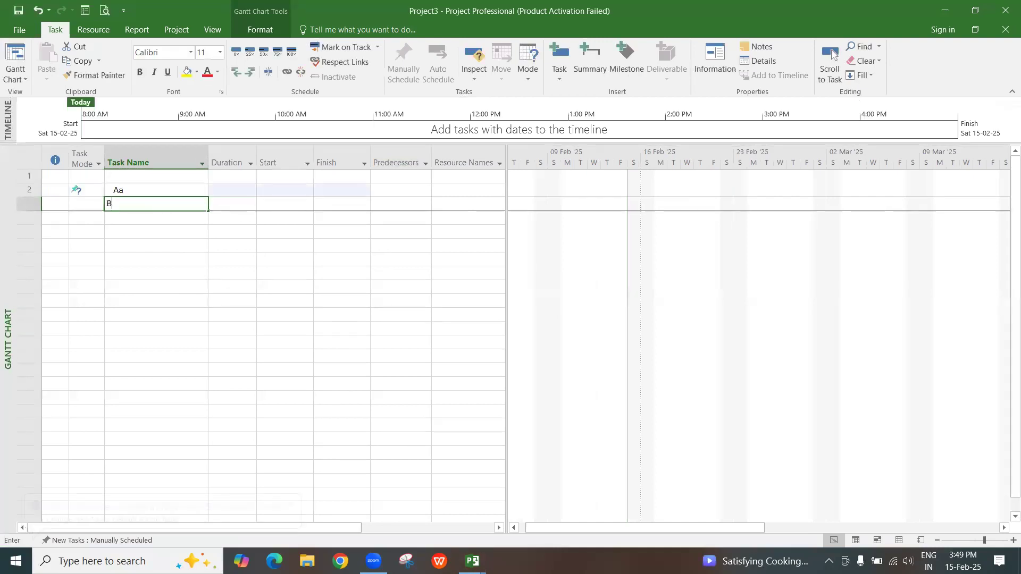
{"action": "type", "text": "b"}
{"action": "key", "text": "Return"}
{"action": "type", "text": "C"}
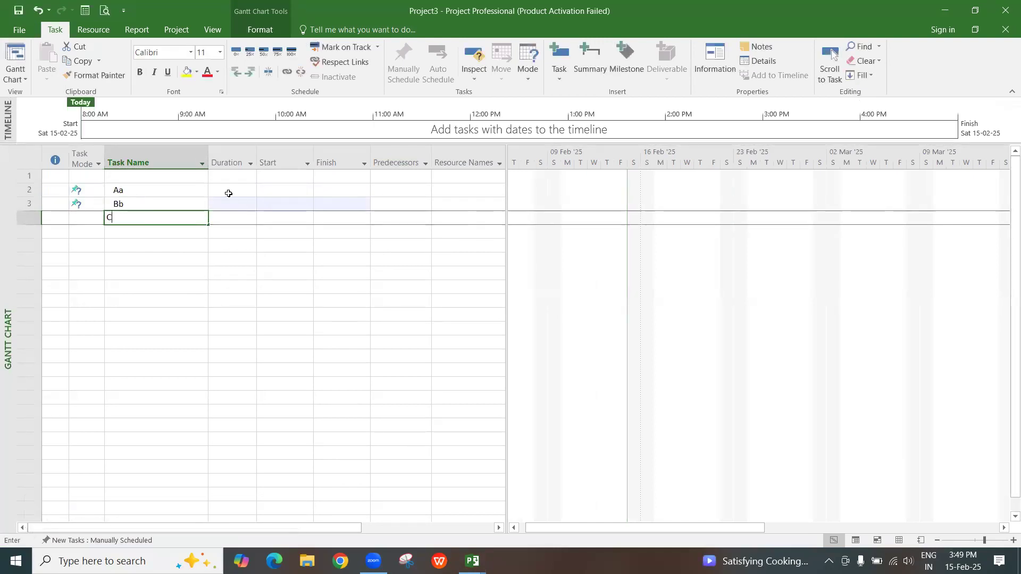
{"action": "type", "text": "c"}
{"action": "key", "text": "Tab"}
- Delete the empty first row above task Aa
{"action": "left_click", "coordinate": [30, 178]}
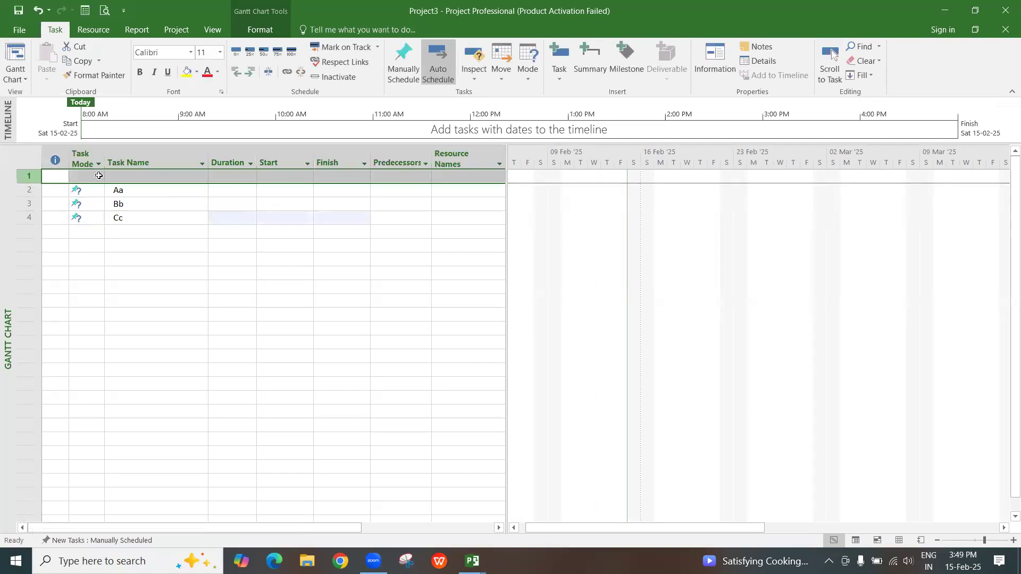
{"action": "right_click", "coordinate": [25, 177]}
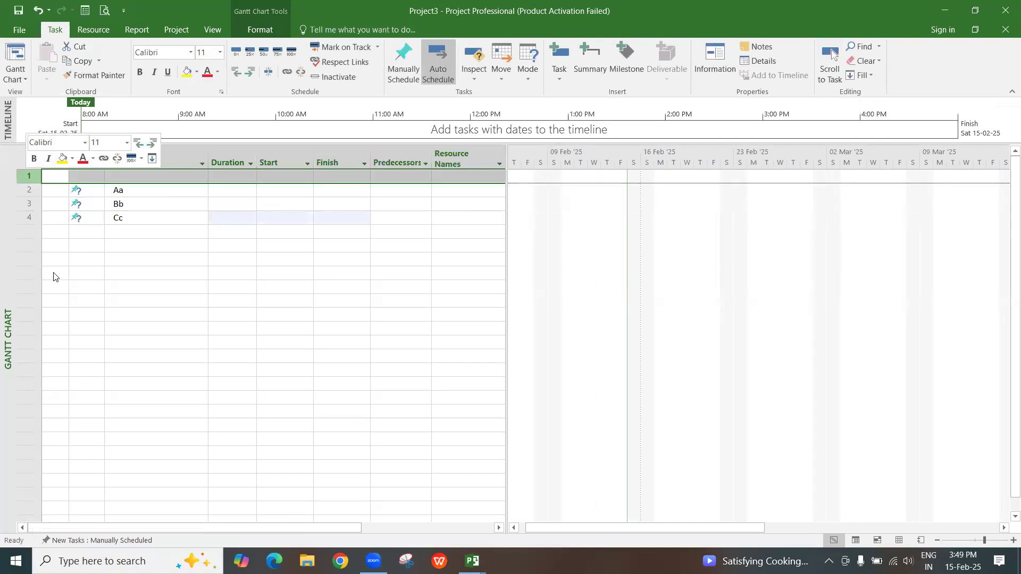
{"action": "left_click", "coordinate": [60, 282]}
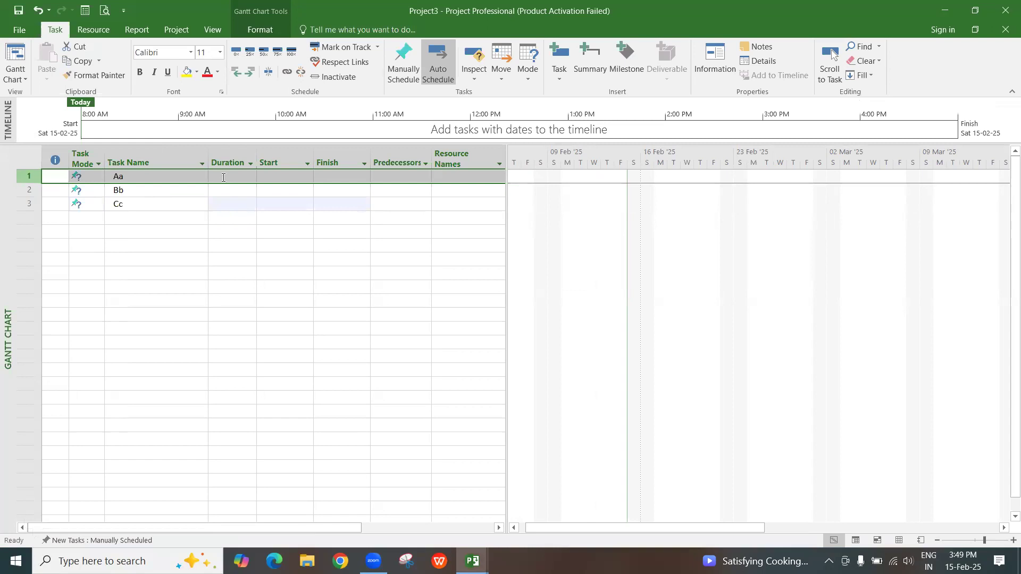
- Set the durations of tasks Aa, Bb and Cc to 6, 8 and 10 days
{"action": "left_click", "coordinate": [225, 177]}
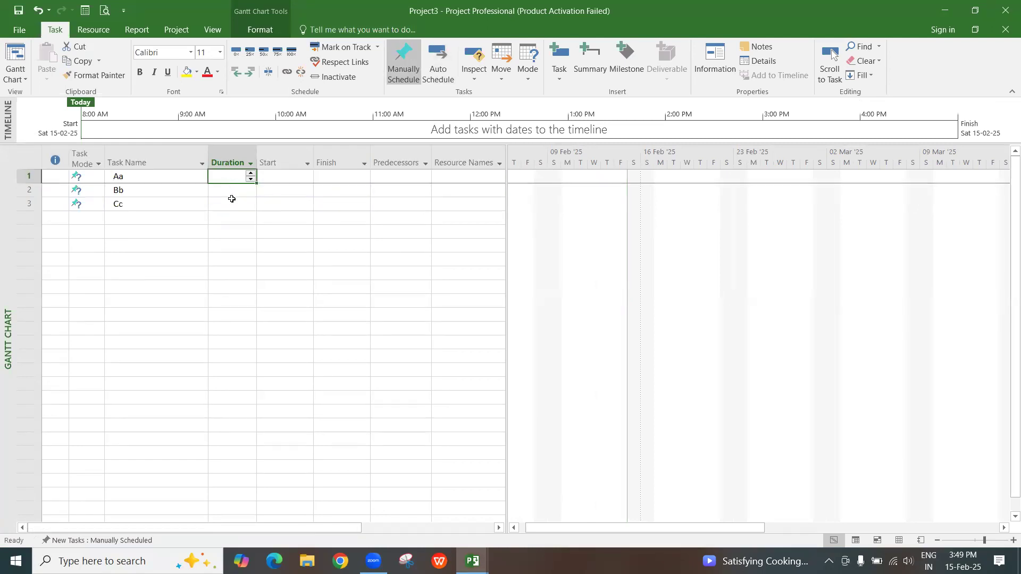
{"action": "type", "text": "6"}
{"action": "key", "text": "Return"}
{"action": "type", "text": "8"}
{"action": "key", "text": "Return"}
{"action": "type", "text": "10"}
- Set tasks Aa, Bb and Cc to auto scheduling and link them in sequence
{"action": "left_click_drag", "start_coordinate": [167, 181], "coordinate": [167, 198]}
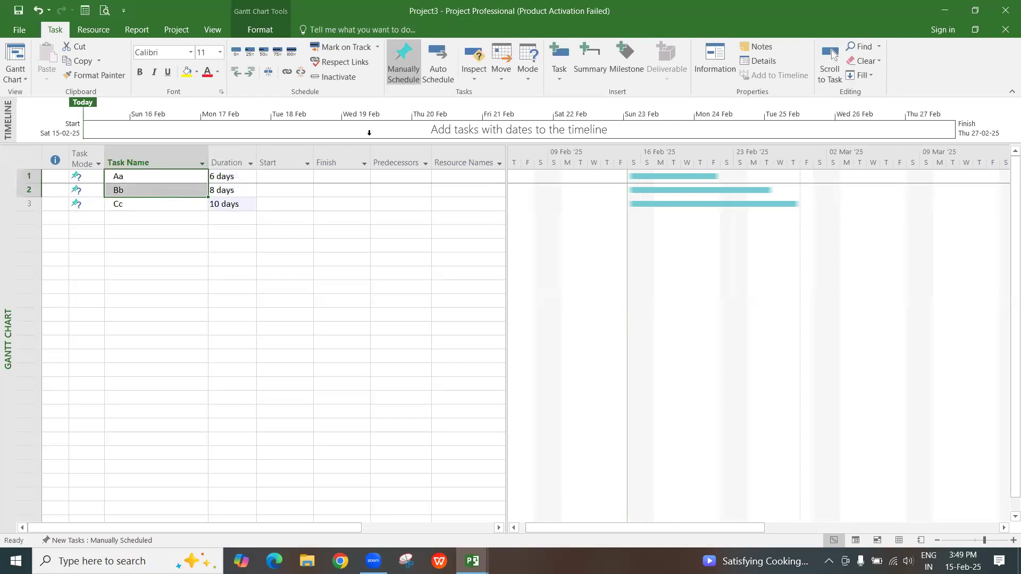
{"action": "key", "text": "shift+Down"}
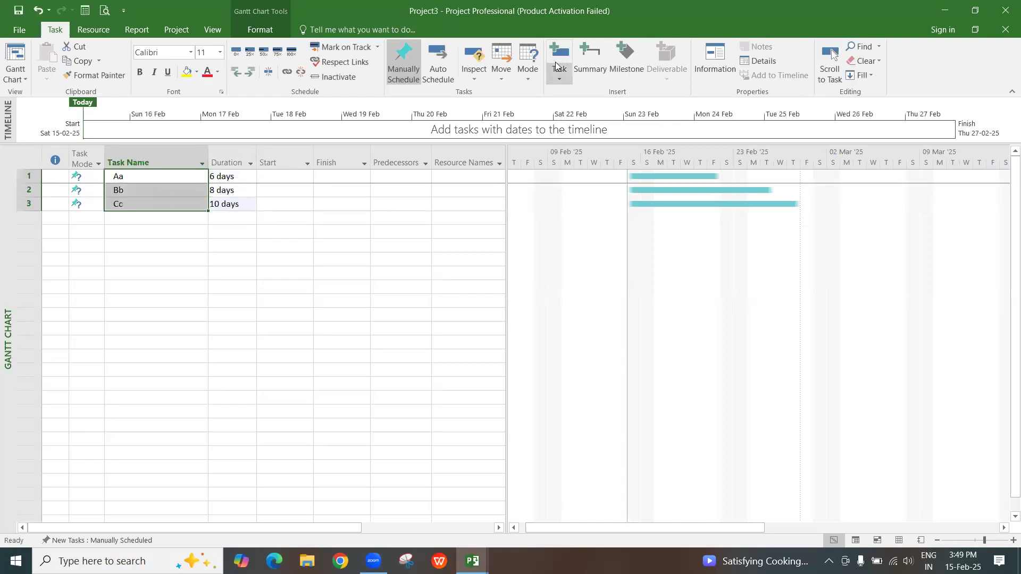
{"action": "left_click", "coordinate": [445, 69]}
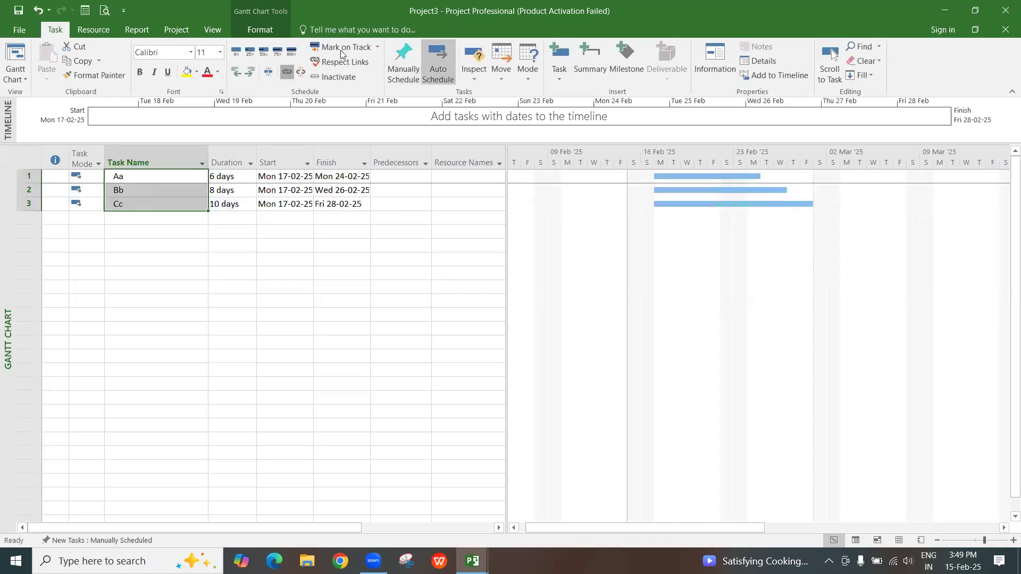
- Highlight the critical tasks in the Gantt chart and show the project summary task
{"action": "left_click", "coordinate": [260, 30]}
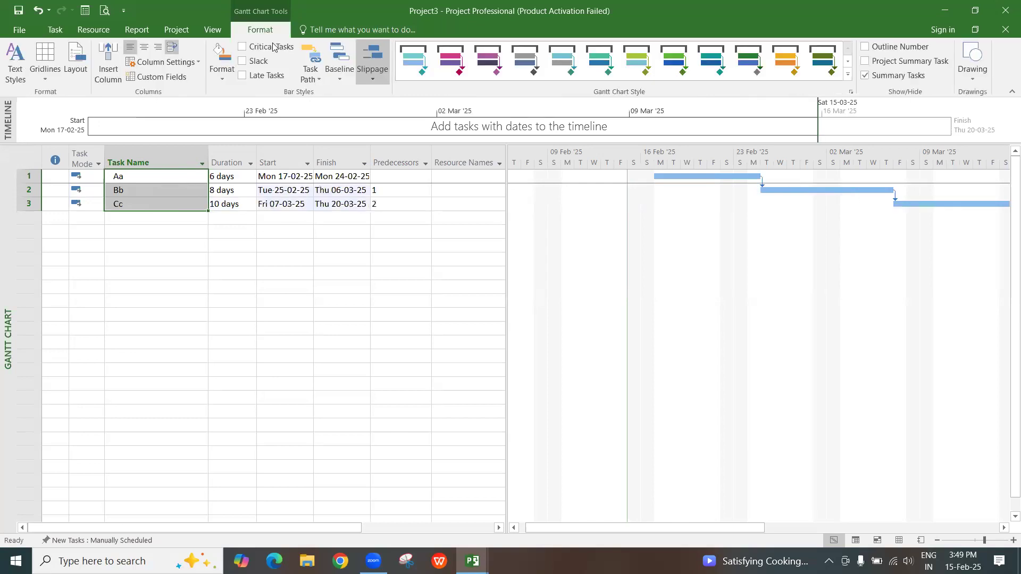
{"action": "left_click", "coordinate": [870, 63]}
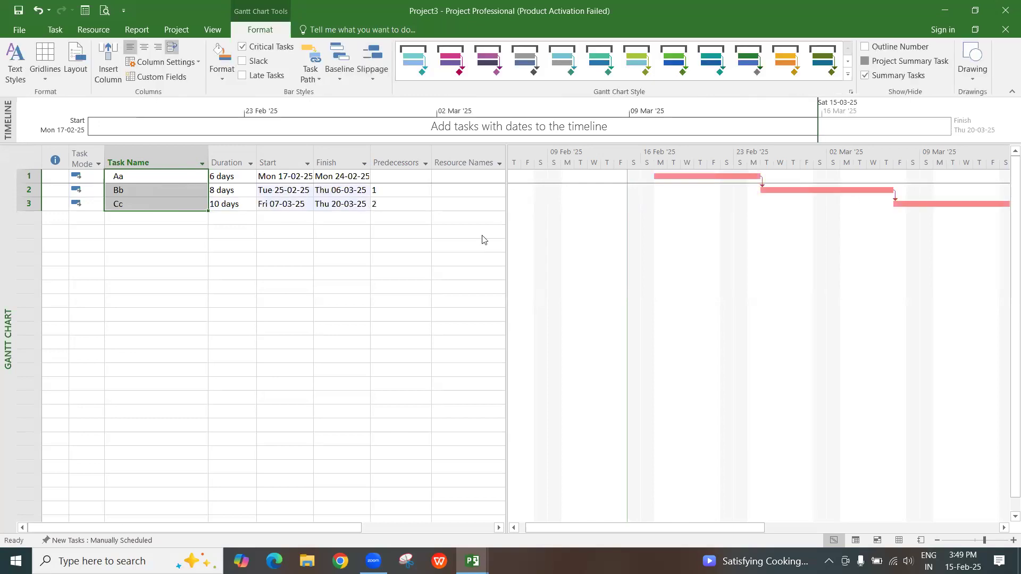
{"action": "left_click", "coordinate": [225, 286]}
{"action": "left_click", "coordinate": [169, 196]}
- From the resource sheet, share resources from Resource Pool with this project, letting the pool take precedence
{"action": "left_click", "coordinate": [899, 540]}
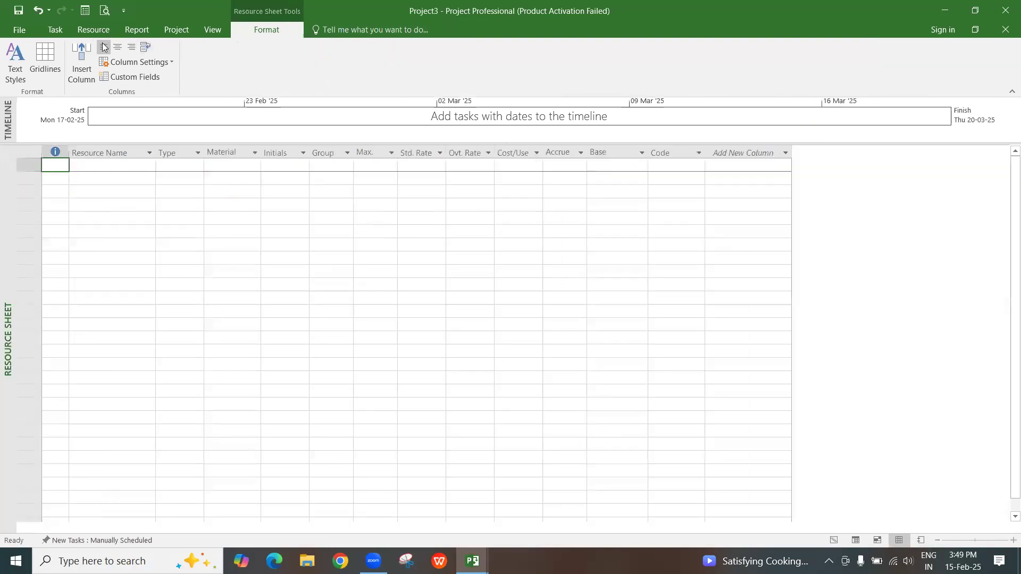
{"action": "left_click", "coordinate": [93, 30]}
{"action": "left_click", "coordinate": [93, 79]}
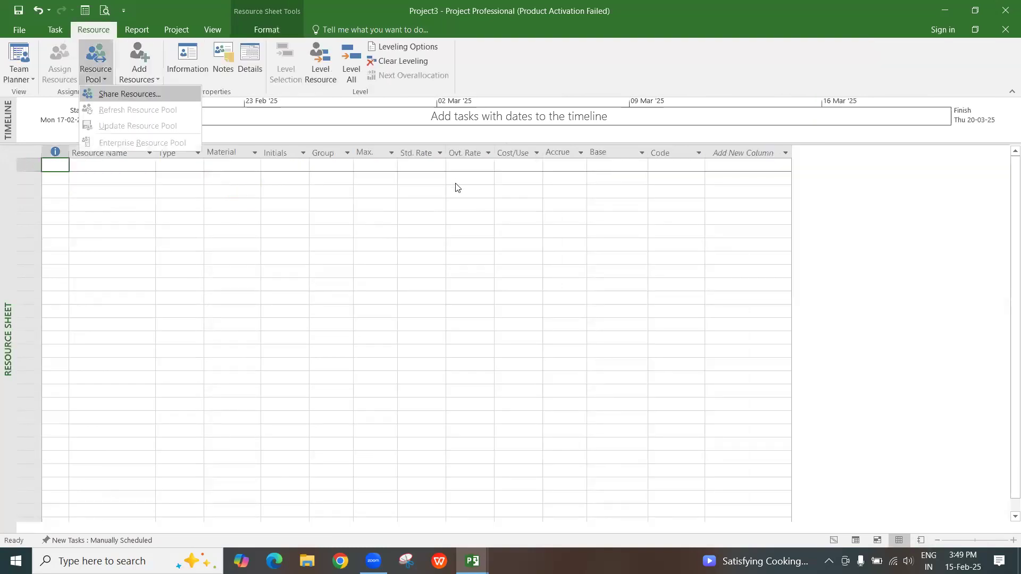
{"action": "key", "text": "Return"}
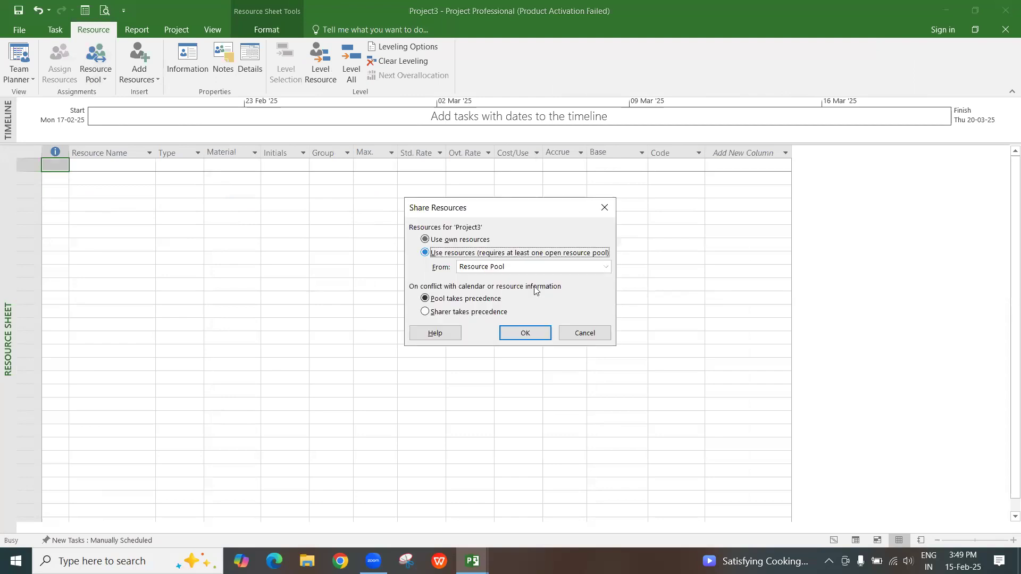
{"action": "left_click", "coordinate": [514, 272]}
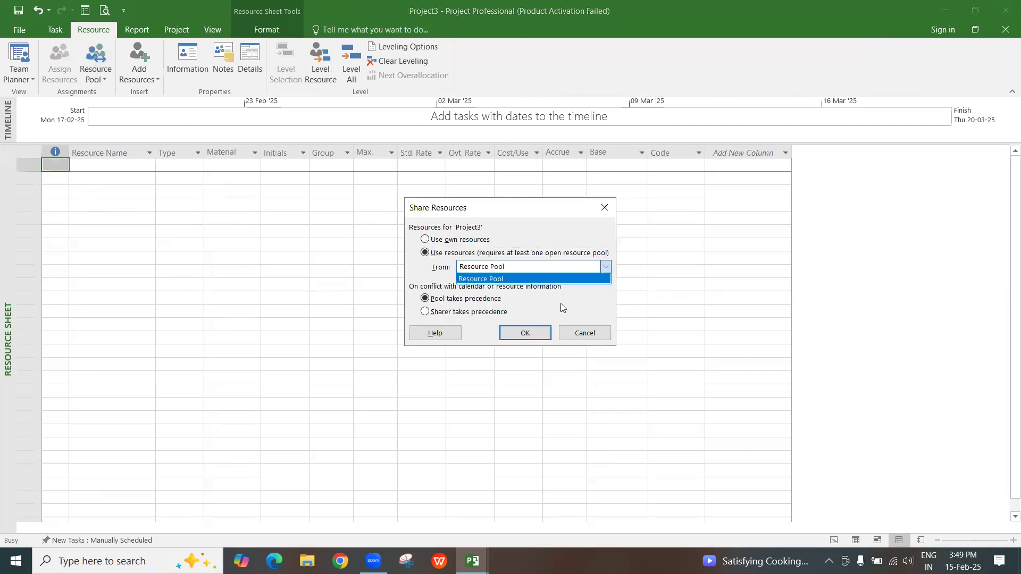
{"action": "left_click", "coordinate": [535, 331]}
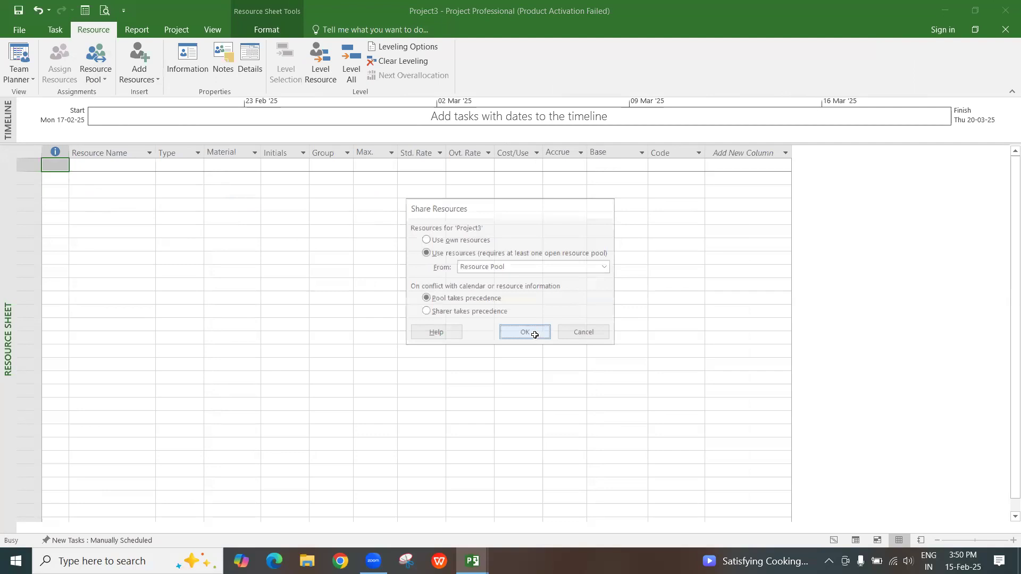
- In the Gantt chart, assign Electrician to task Aa, Painter to task Bb and Plumber to task Cc
{"action": "left_click", "coordinate": [834, 540]}
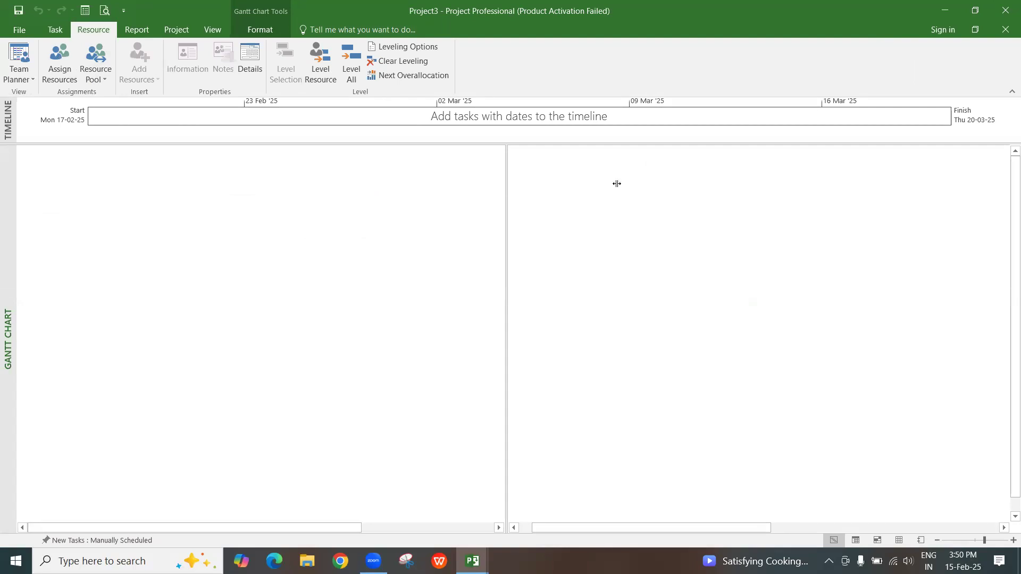
{"action": "left_click", "coordinate": [499, 191]}
{"action": "left_click", "coordinate": [498, 191]}
{"action": "left_click", "coordinate": [450, 206]}
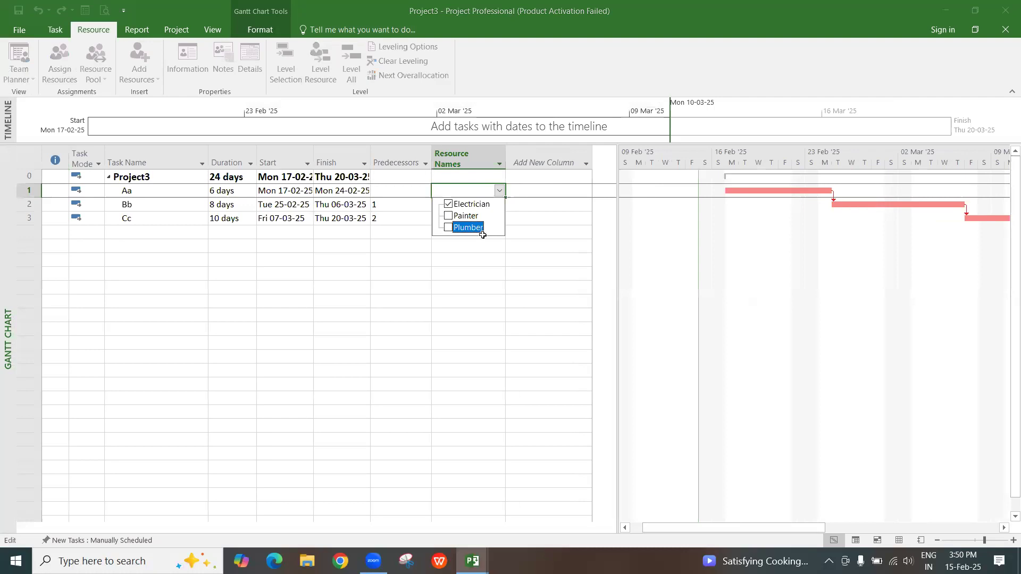
{"action": "key", "text": "Return"}
{"action": "left_click", "coordinate": [453, 233]}
{"action": "left_click", "coordinate": [444, 278]}
{"action": "left_click", "coordinate": [500, 220]}
{"action": "left_click", "coordinate": [500, 219]}
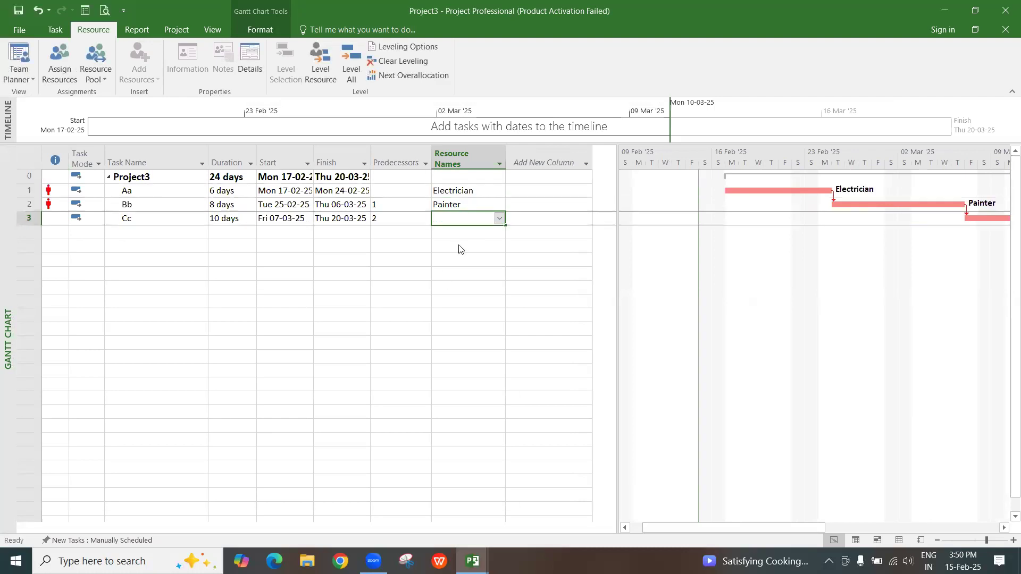
{"action": "left_click", "coordinate": [449, 259]}
{"action": "left_click", "coordinate": [451, 285]}
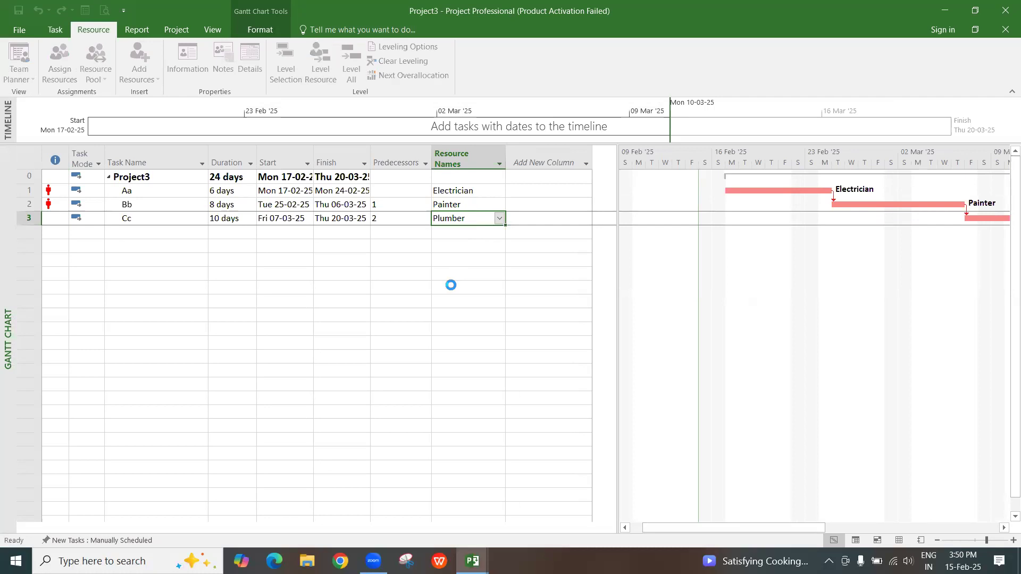
- Add a Cost column after the resource names in the task table
{"action": "left_click", "coordinate": [529, 162]}
{"action": "type", "text": "cost"}
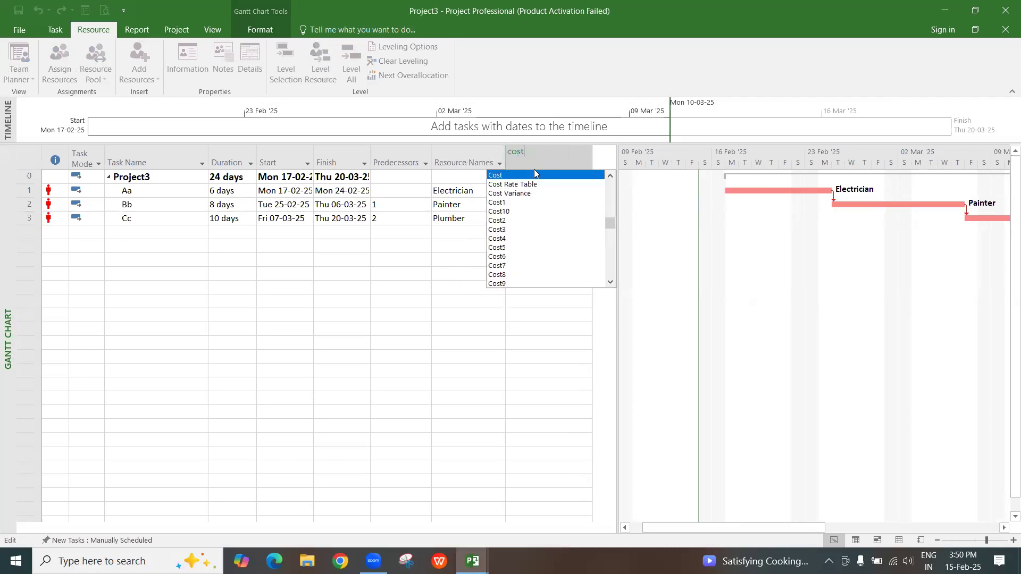
{"action": "key", "text": "Return"}
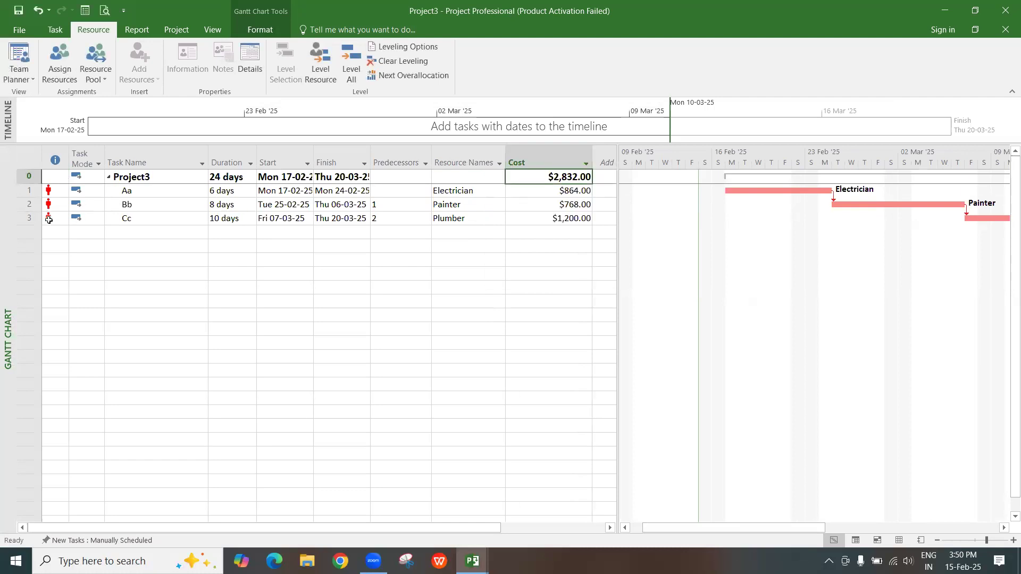
{"action": "left_click", "coordinate": [146, 190]}
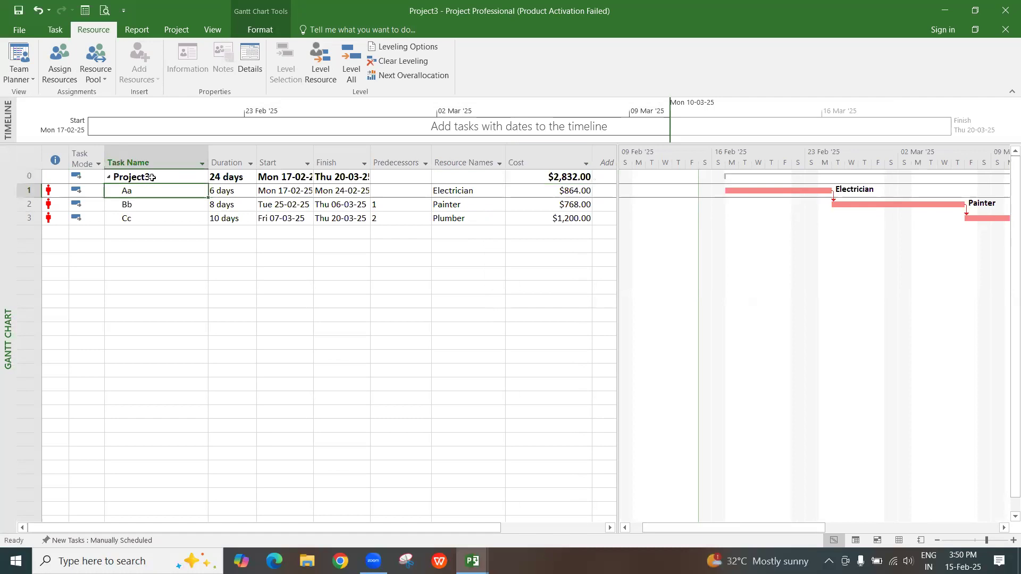
- Save the project as Project B in the Alight Steel MSP (21.12.2024) folder
{"action": "left_click", "coordinate": [33, 11]}
{"action": "left_click", "coordinate": [18, 10]}
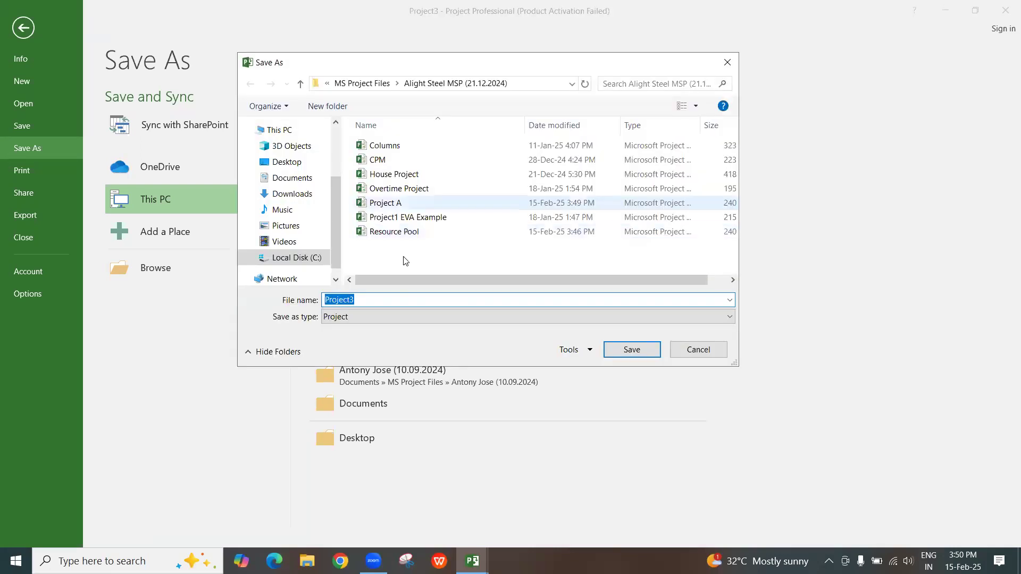
{"action": "left_click", "coordinate": [397, 203]}
{"action": "left_click", "coordinate": [398, 300]}
{"action": "left_click", "coordinate": [398, 306]}
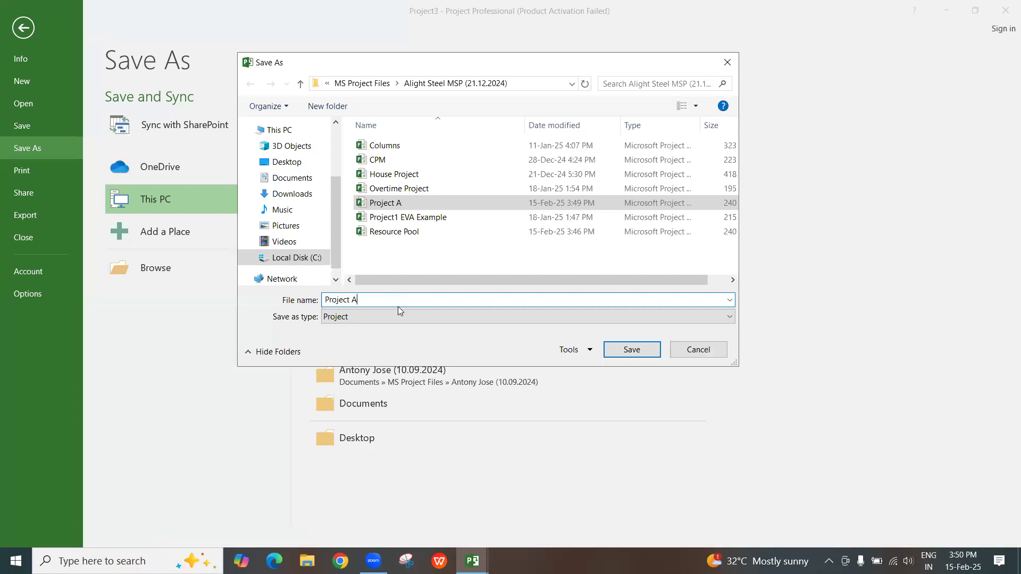
{"action": "key", "text": "BackSpace"}
{"action": "type", "text": "B"}
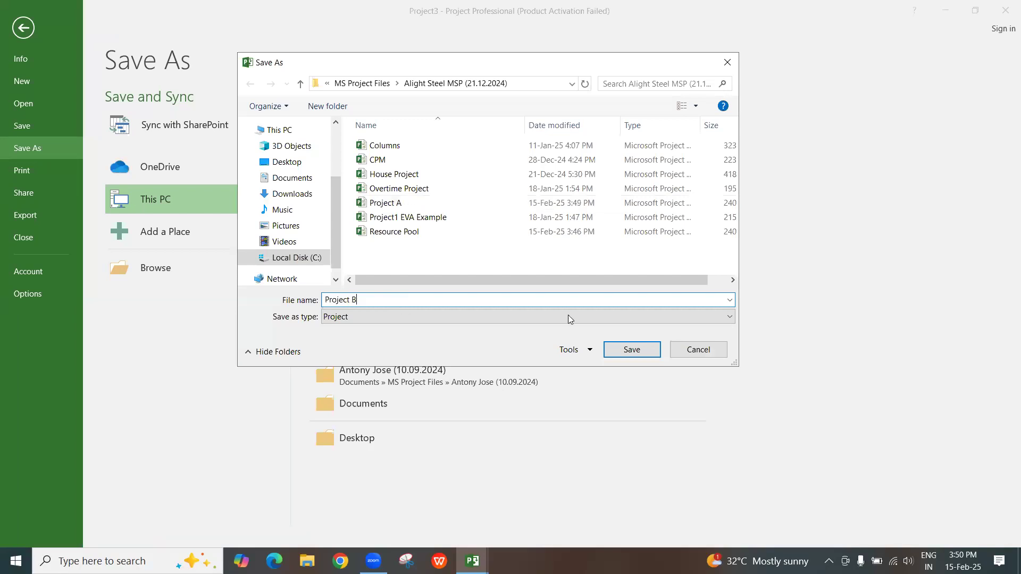
{"action": "left_click", "coordinate": [623, 352]}
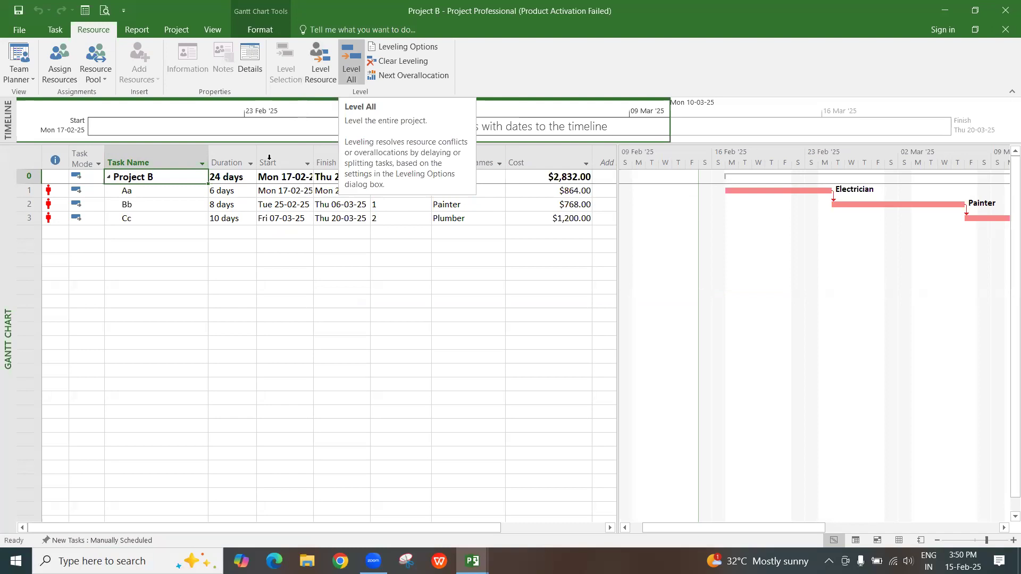
- Try to level resources with the Selected Resources option and Project B as the source
{"action": "left_click", "coordinate": [322, 71]}
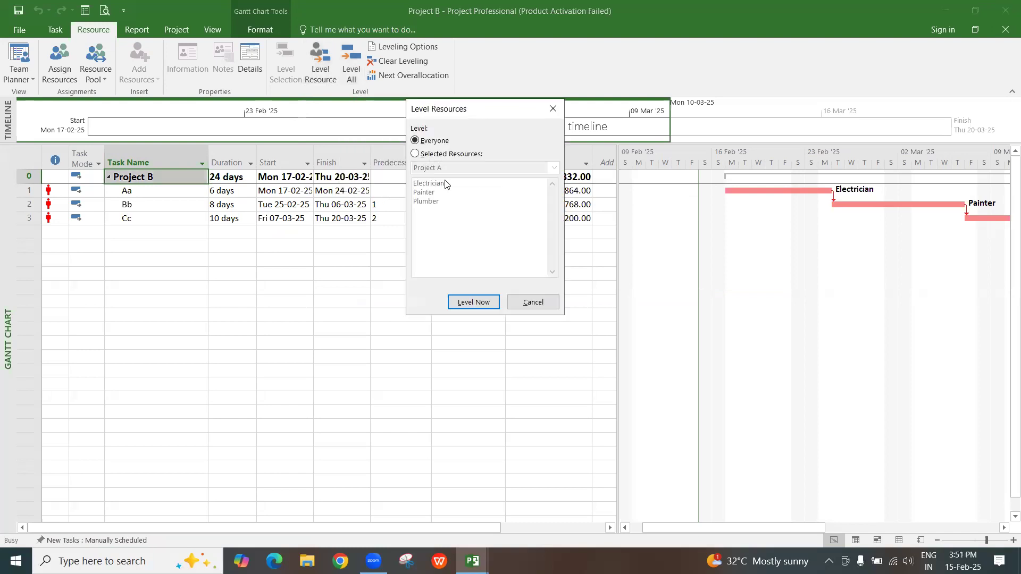
{"action": "left_click", "coordinate": [456, 194]}
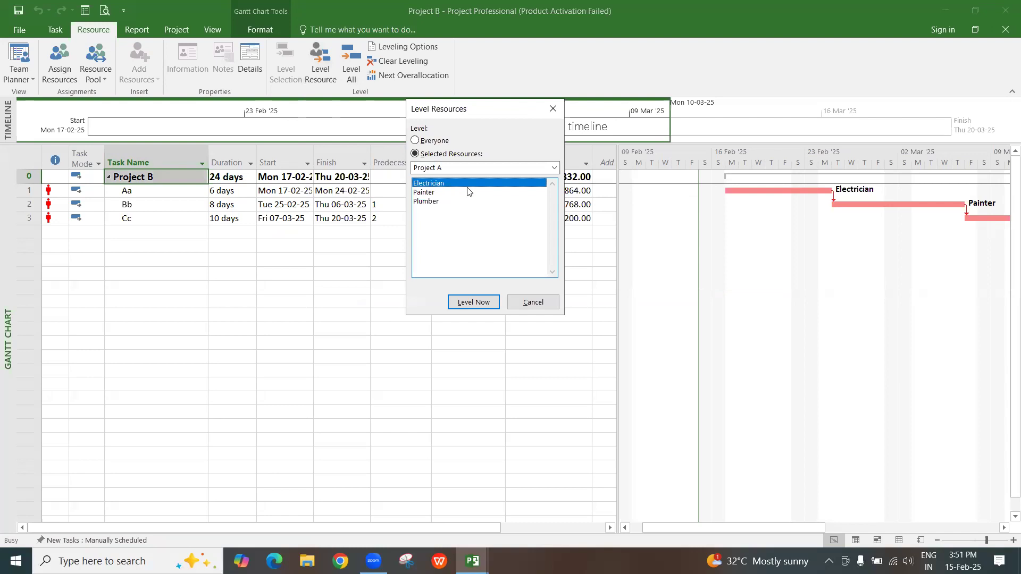
{"action": "left_click", "coordinate": [555, 169]}
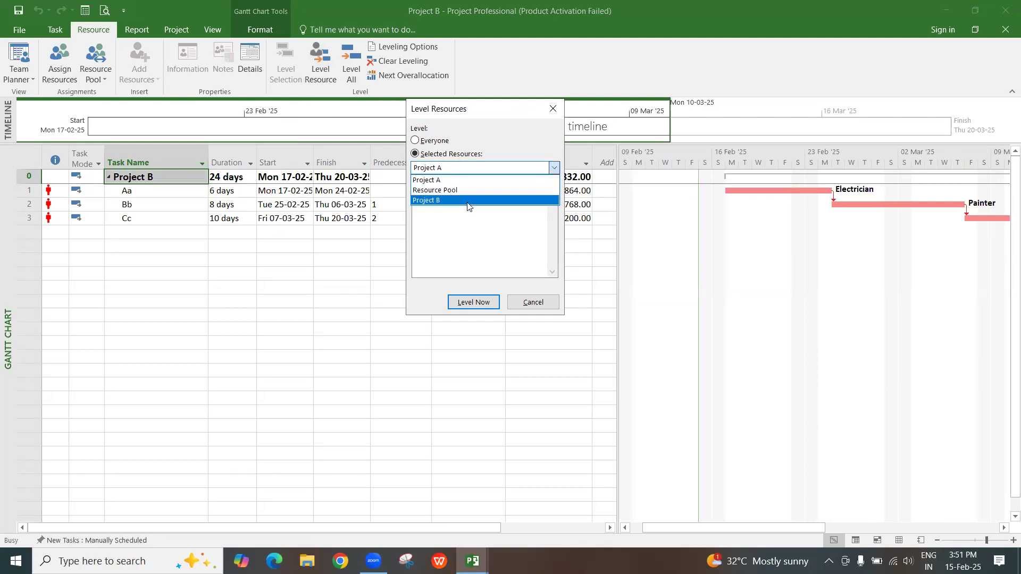
{"action": "left_click", "coordinate": [452, 200]}
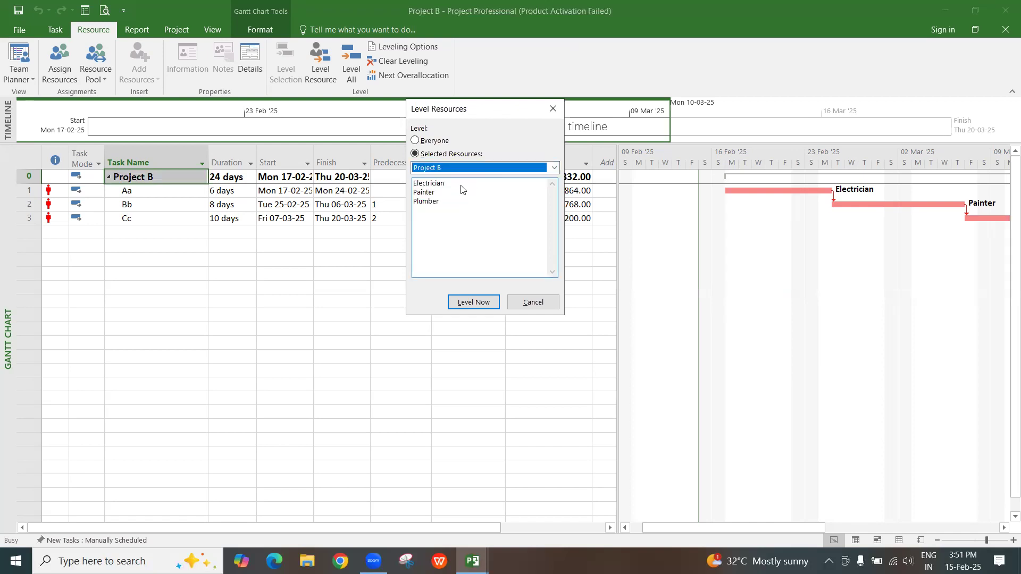
{"action": "left_click", "coordinate": [475, 301]}
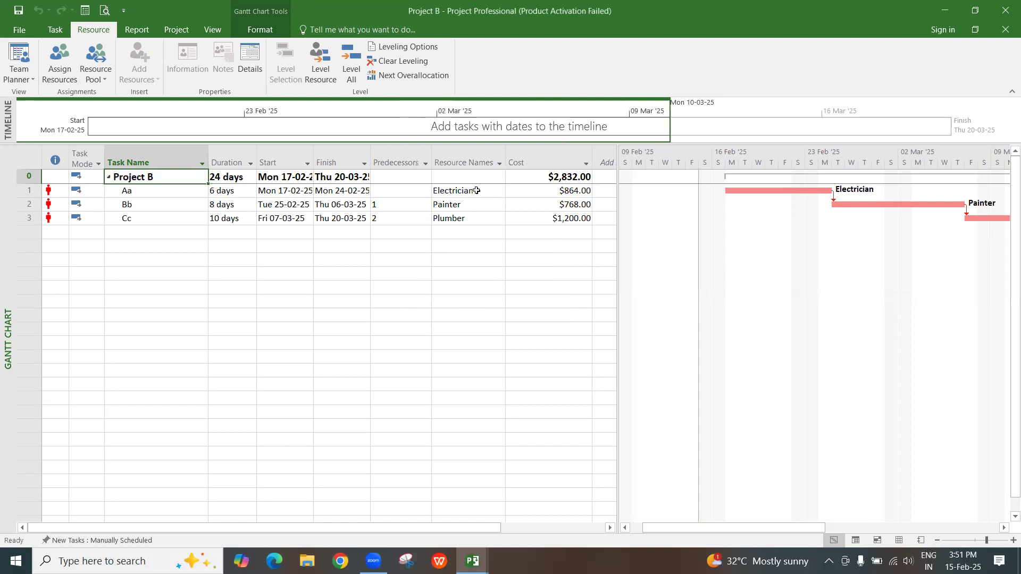
- Level the entire project and undo that leveling
{"action": "left_click", "coordinate": [349, 75]}
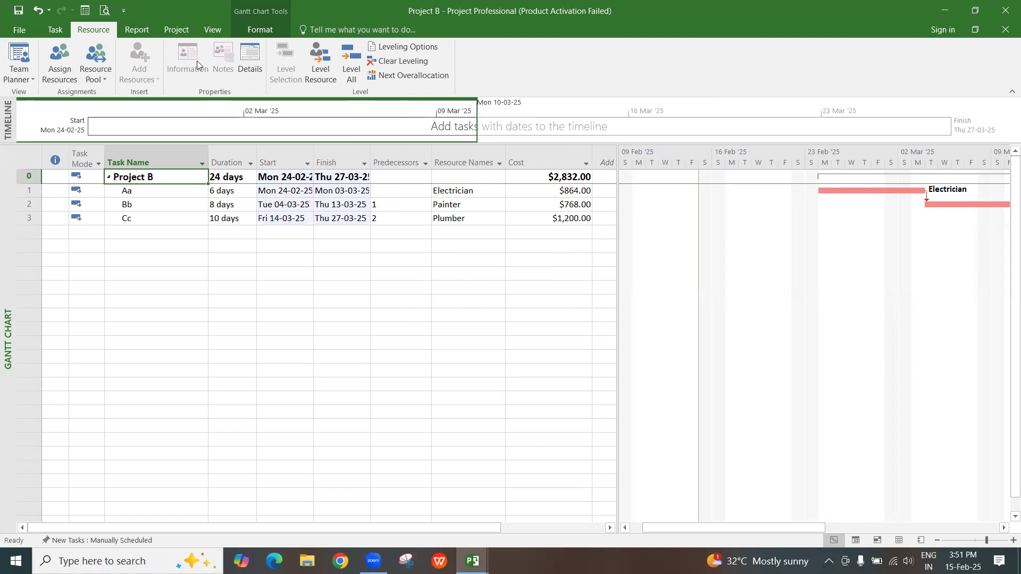
{"action": "left_click", "coordinate": [42, 13]}
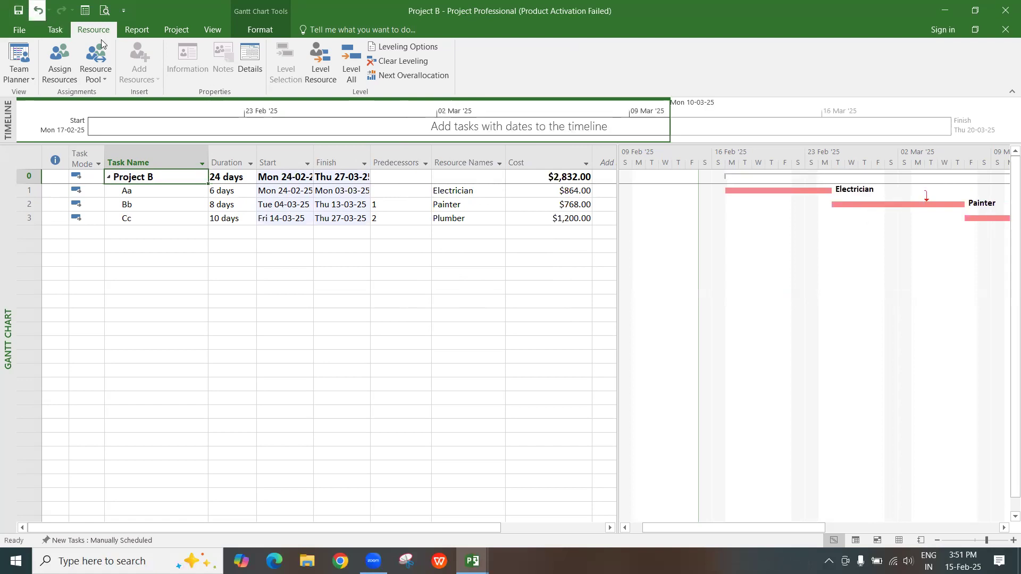
- Level only the Electrician with the Selected Resources option and undo that leveling
{"action": "left_click", "coordinate": [318, 69]}
{"action": "left_click", "coordinate": [416, 153]}
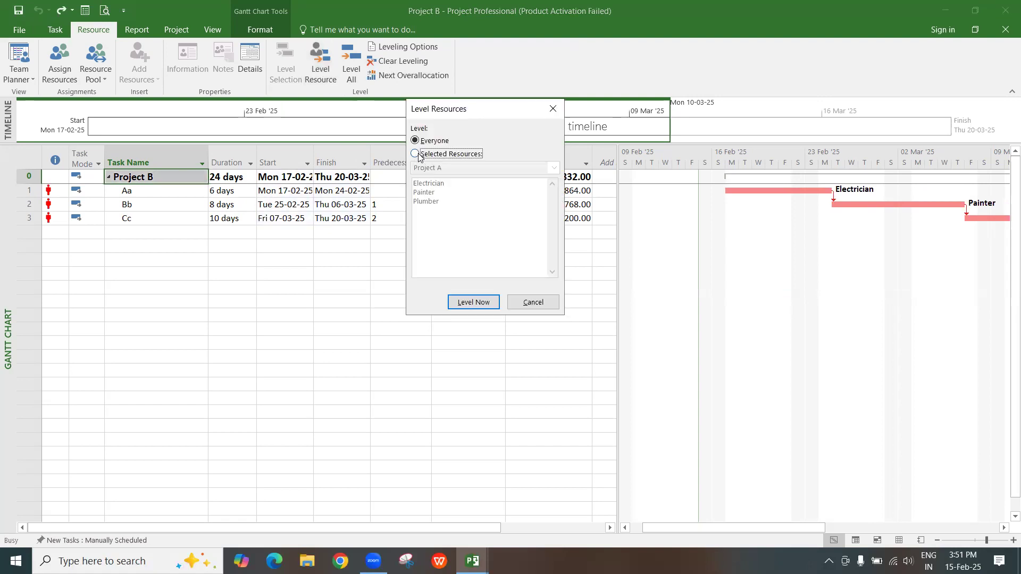
{"action": "left_click", "coordinate": [432, 183]}
{"action": "left_click", "coordinate": [472, 302]}
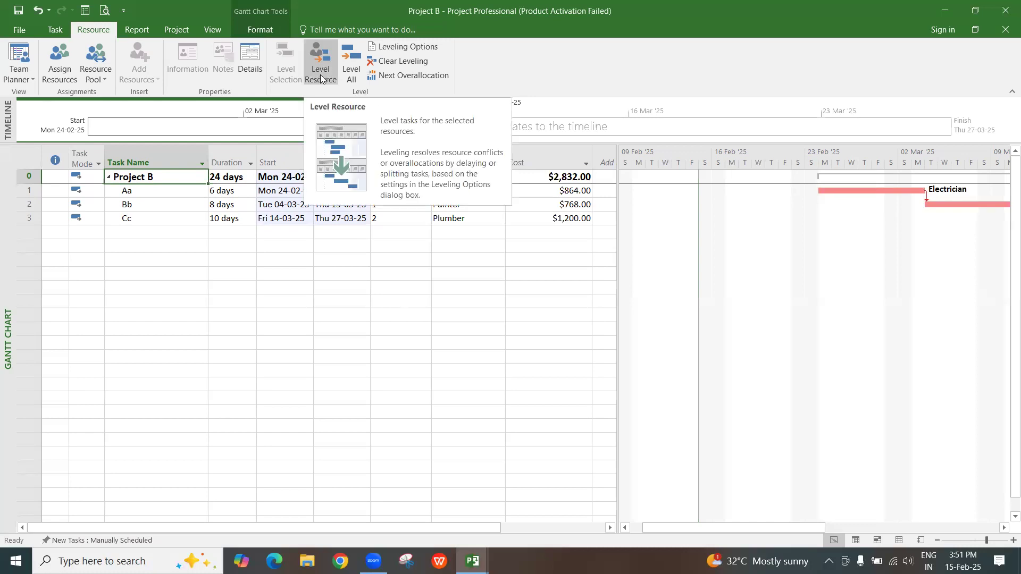
{"action": "left_click", "coordinate": [39, 12]}
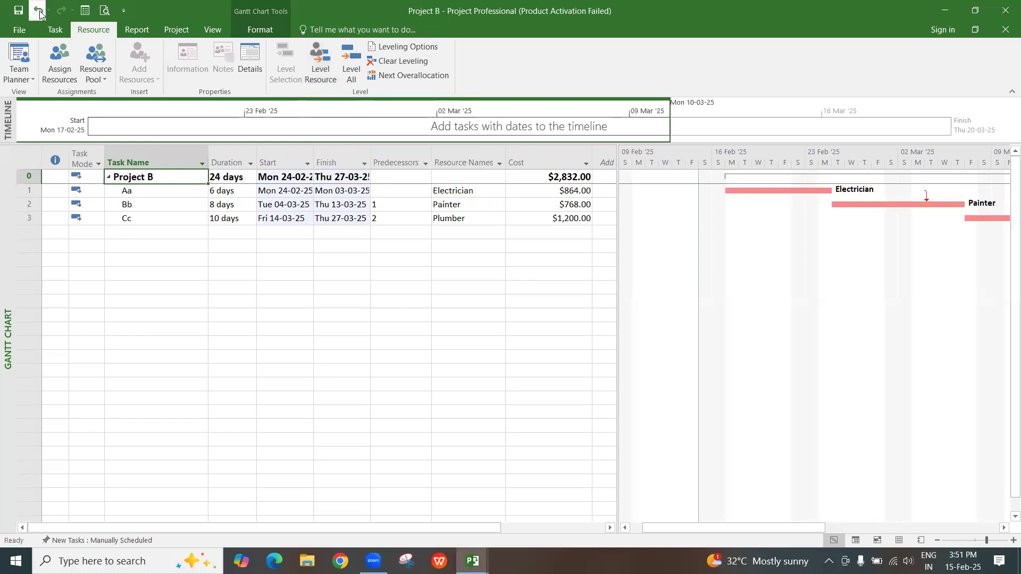
- Close the Project B file
{"action": "left_click", "coordinate": [21, 32]}
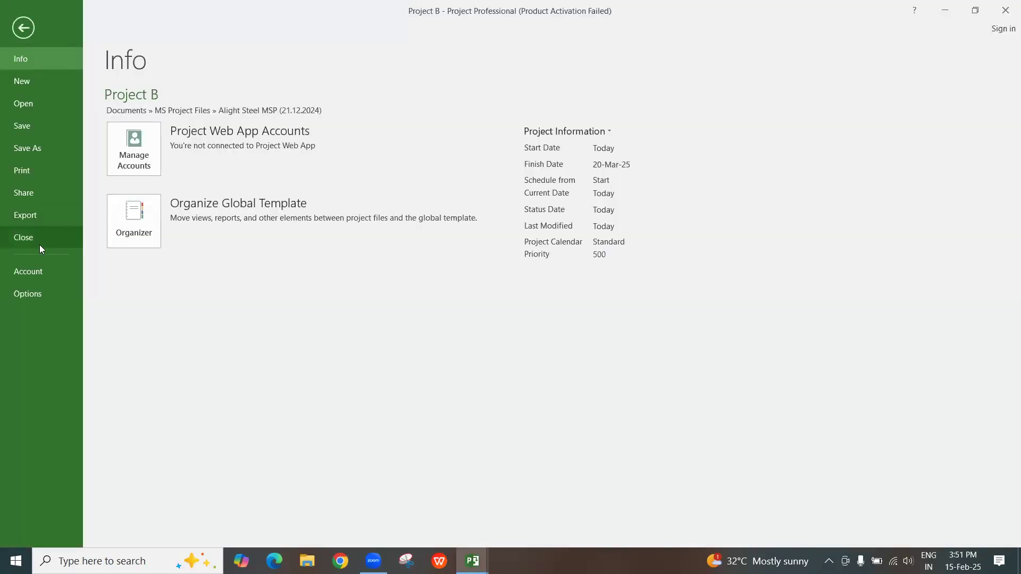
{"action": "left_click", "coordinate": [39, 245]}
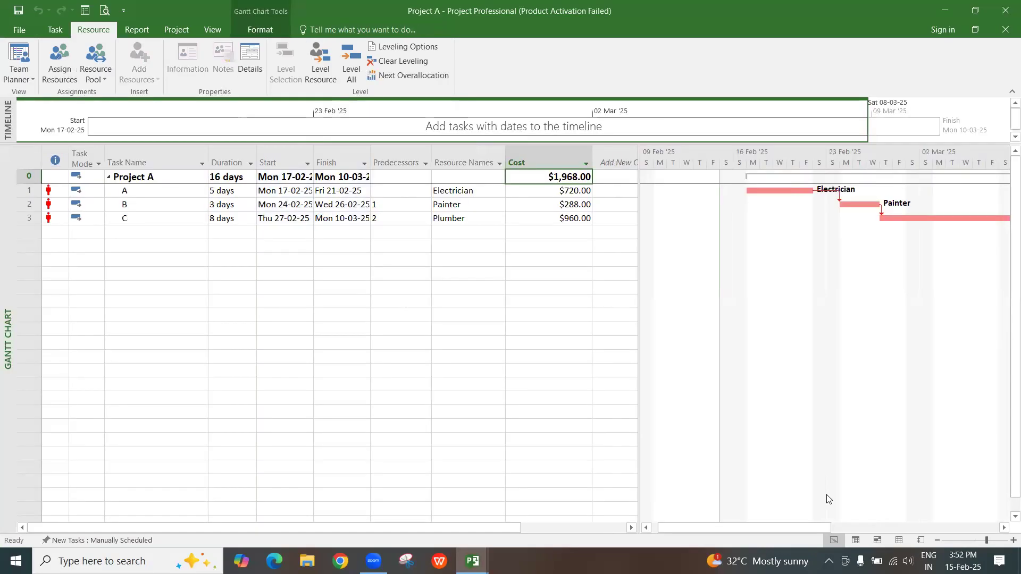
{"action": "mouse_move", "coordinate": [473, 561]}
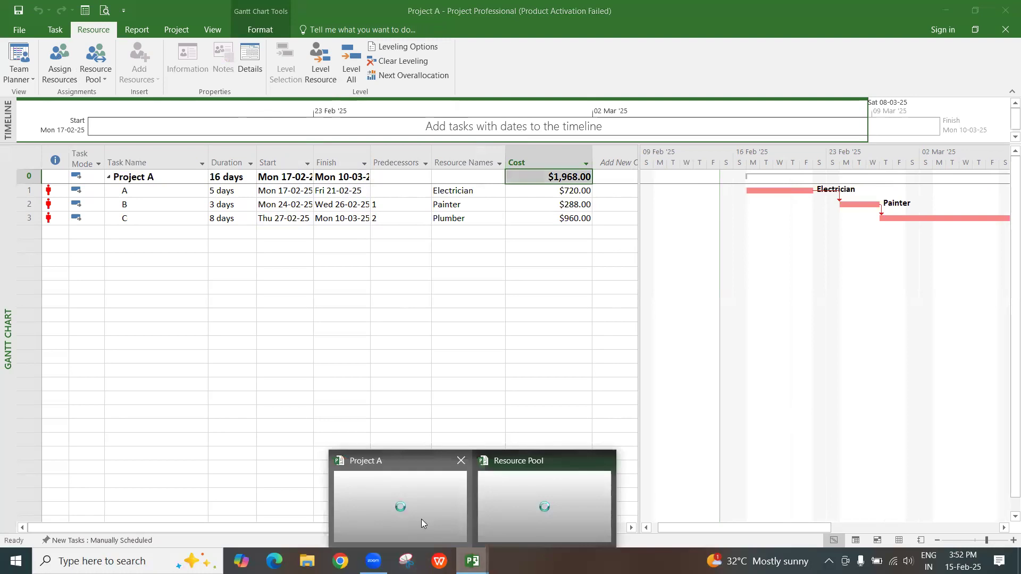
- Switch to the Resource Pool file and examine the daily allocation of the Electrician, Painter and Plumber in the Resource Graph view
{"action": "left_click", "coordinate": [506, 509]}
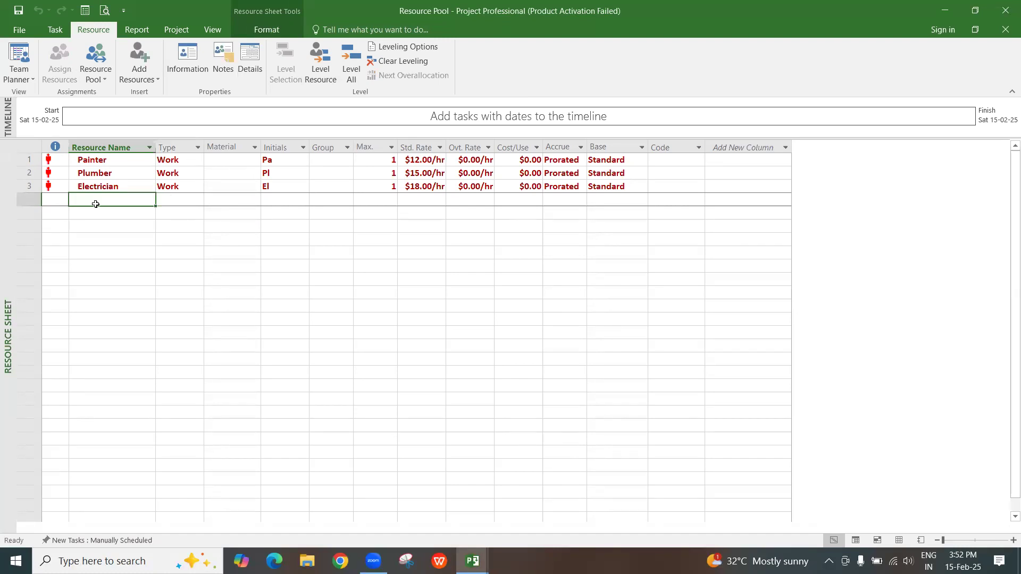
{"action": "right_click", "coordinate": [4, 223]}
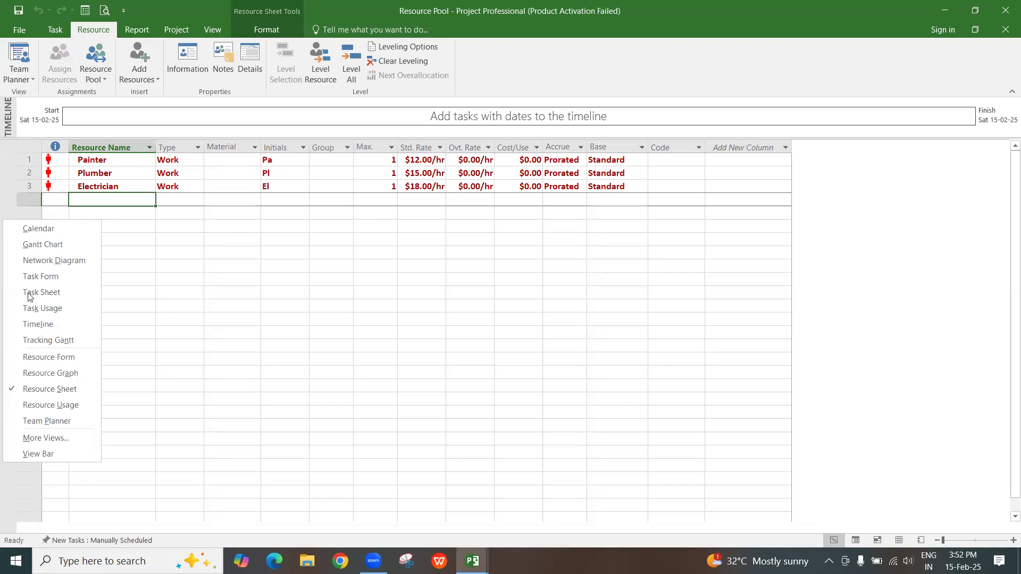
{"action": "left_click", "coordinate": [55, 373]}
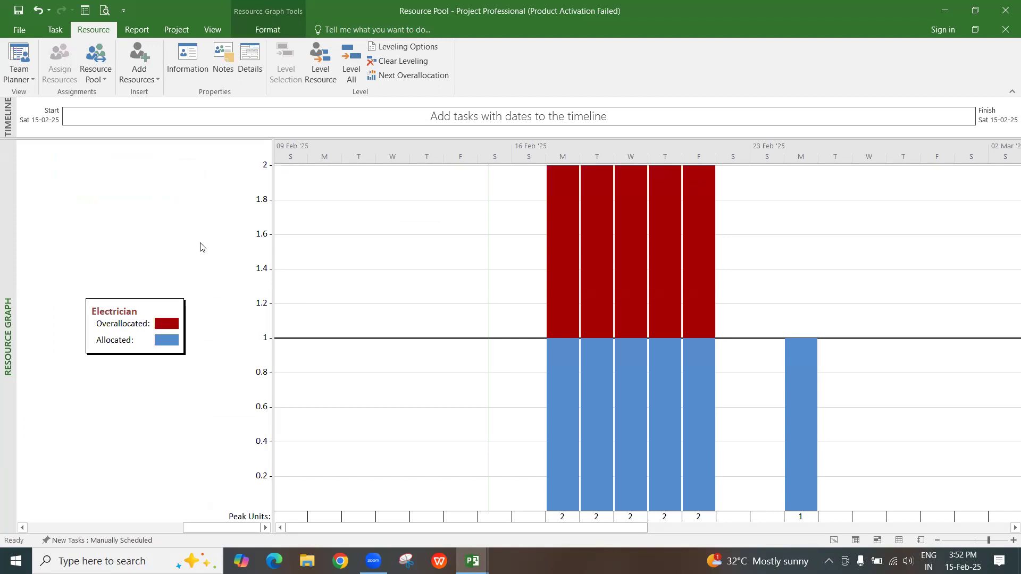
{"action": "scroll", "coordinate": [177, 246], "scroll_direction": "up", "scroll_amount": 1}
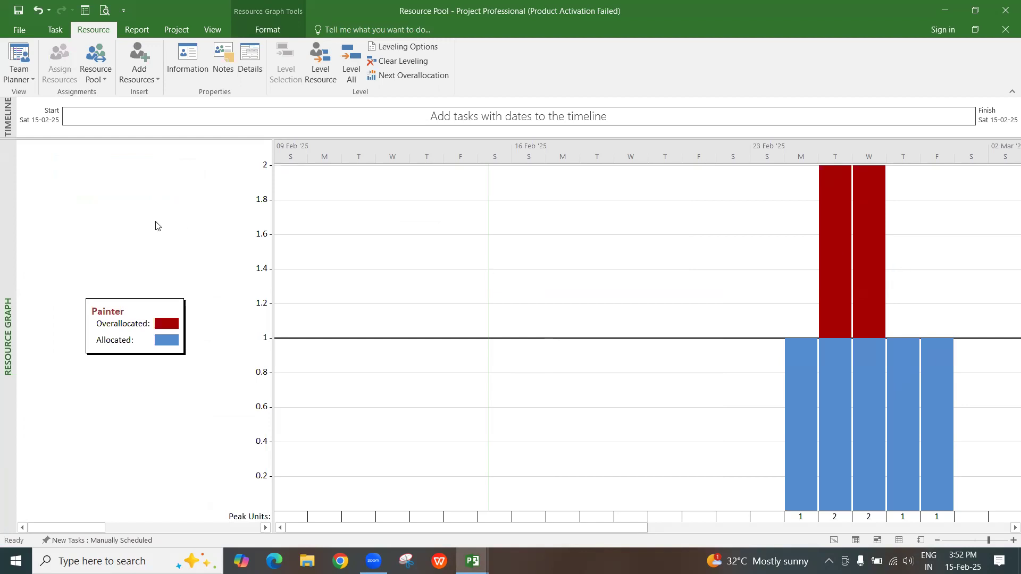
{"action": "scroll", "coordinate": [156, 226], "scroll_direction": "down", "scroll_amount": 2}
{"action": "scroll", "coordinate": [157, 224], "scroll_direction": "up", "scroll_amount": 2}
{"action": "scroll", "coordinate": [158, 223], "scroll_direction": "down", "scroll_amount": 1}
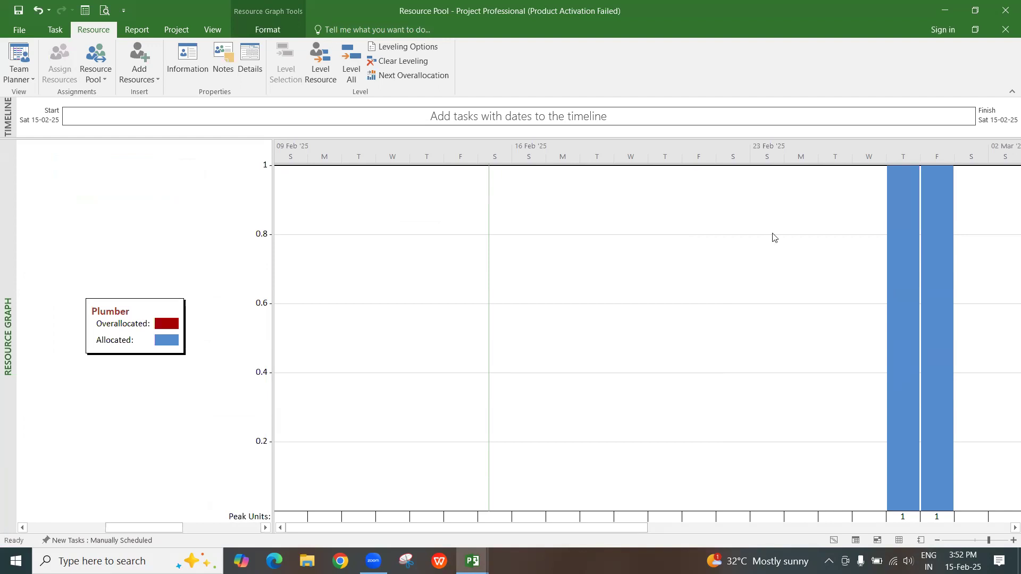
{"action": "scroll", "coordinate": [996, 526], "scroll_direction": "right", "scroll_amount": 8}
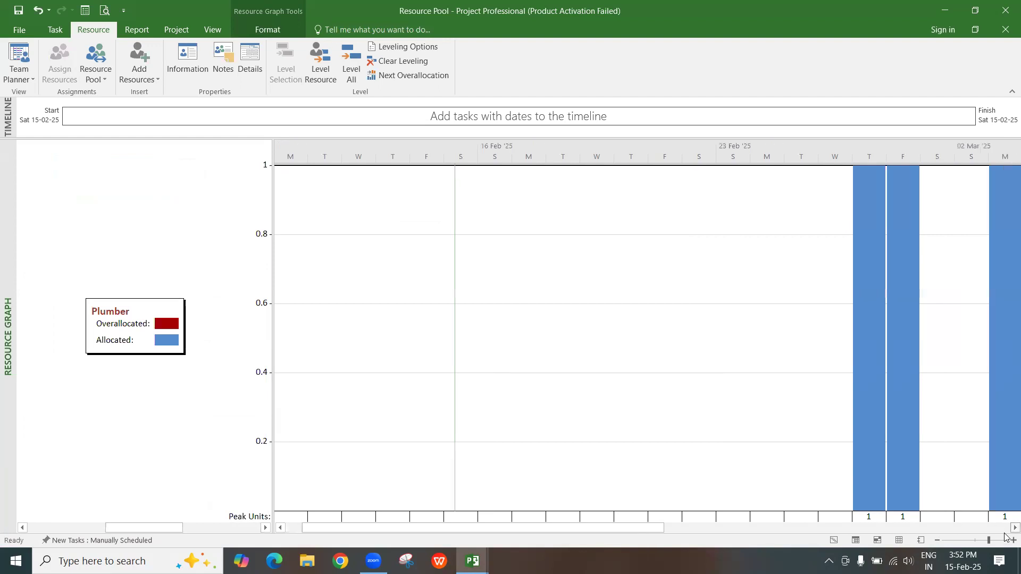
{"action": "scroll", "coordinate": [1006, 537], "scroll_direction": "right", "scroll_amount": 7}
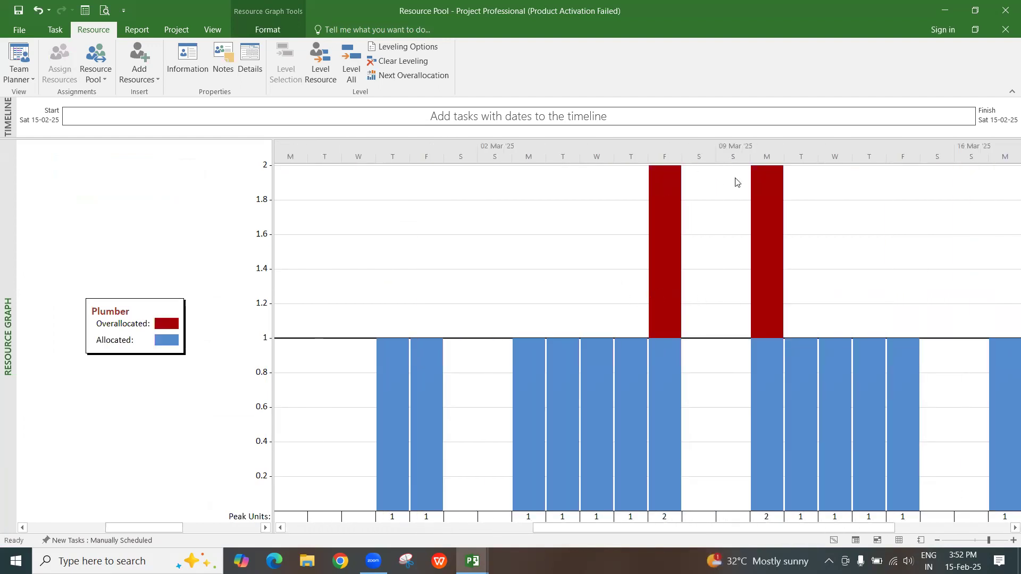
- Show the Plumber in the Resource Form view, review the work assigned per project, and leave that view
{"action": "right_click", "coordinate": [4, 238]}
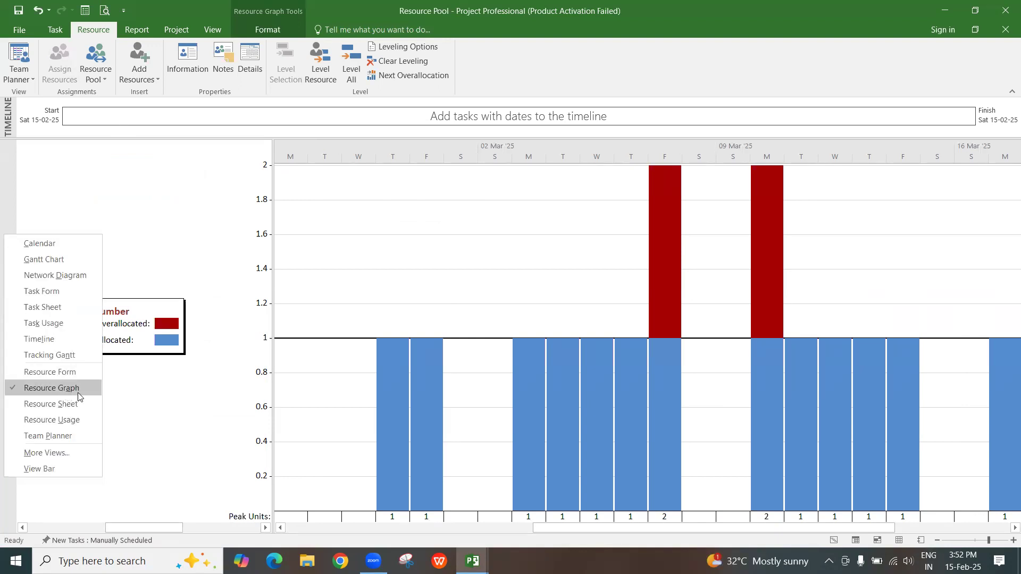
{"action": "left_click", "coordinate": [72, 373]}
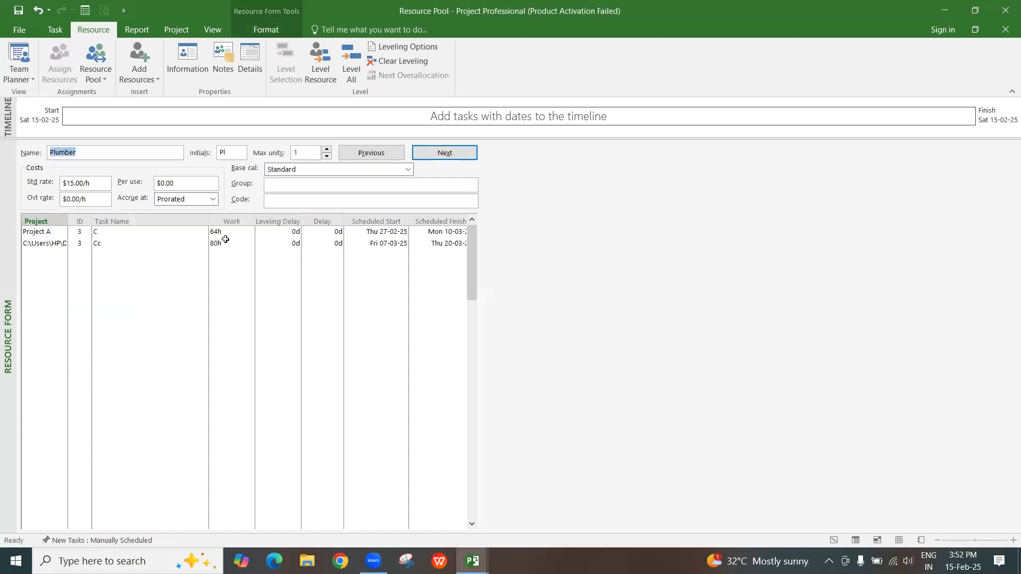
{"action": "left_click", "coordinate": [232, 235]}
{"action": "left_click", "coordinate": [229, 243]}
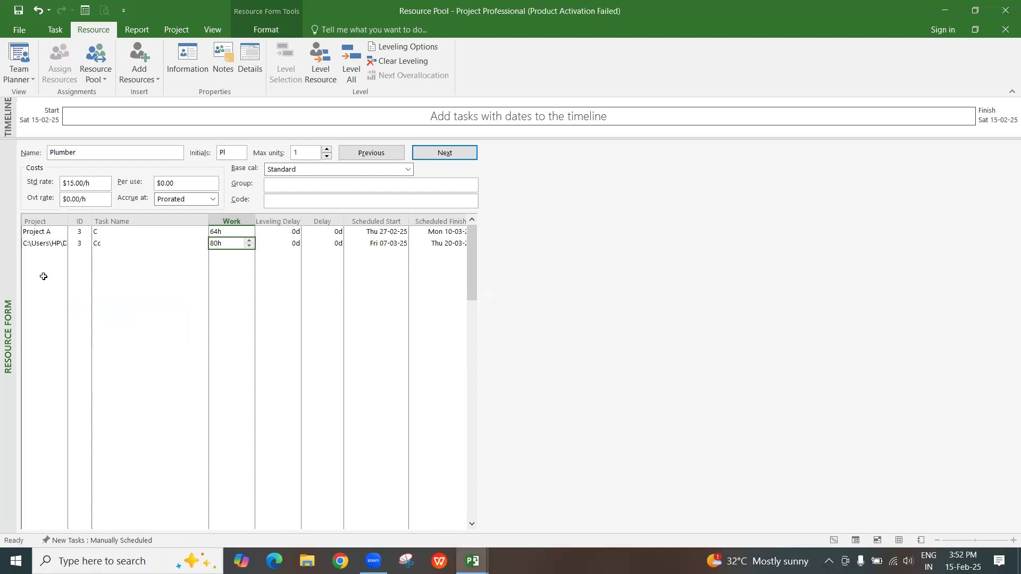
{"action": "right_click", "coordinate": [2, 253]}
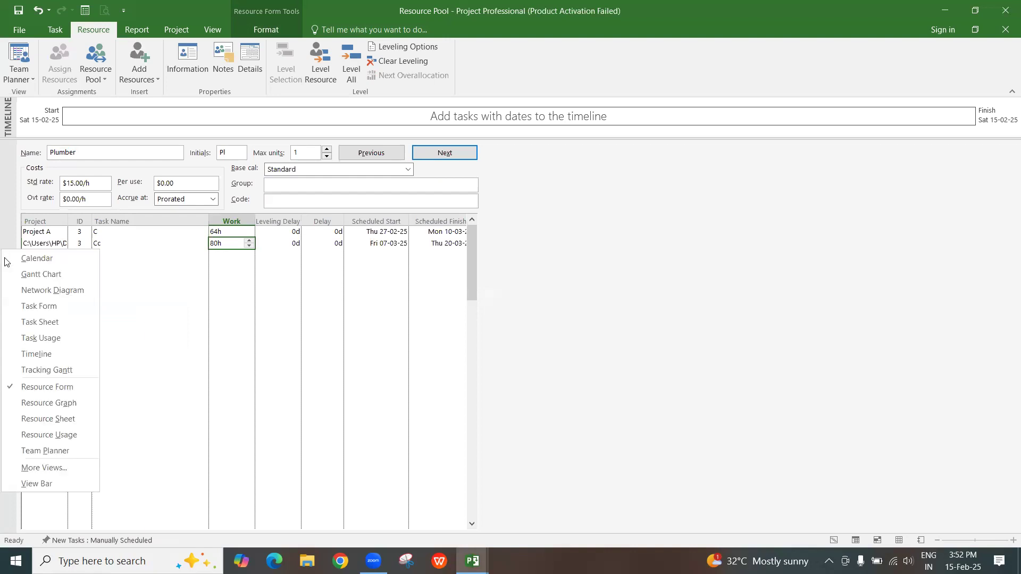
{"action": "left_click", "coordinate": [42, 277]}
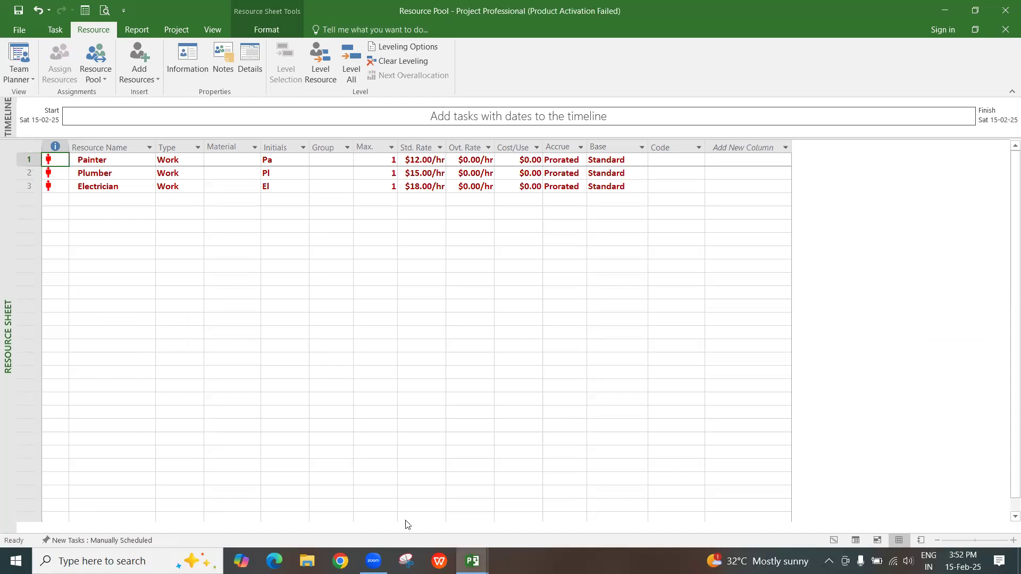
- Switch to Project A and try to reschedule its overallocated task A to the available date
{"action": "left_click", "coordinate": [408, 524]}
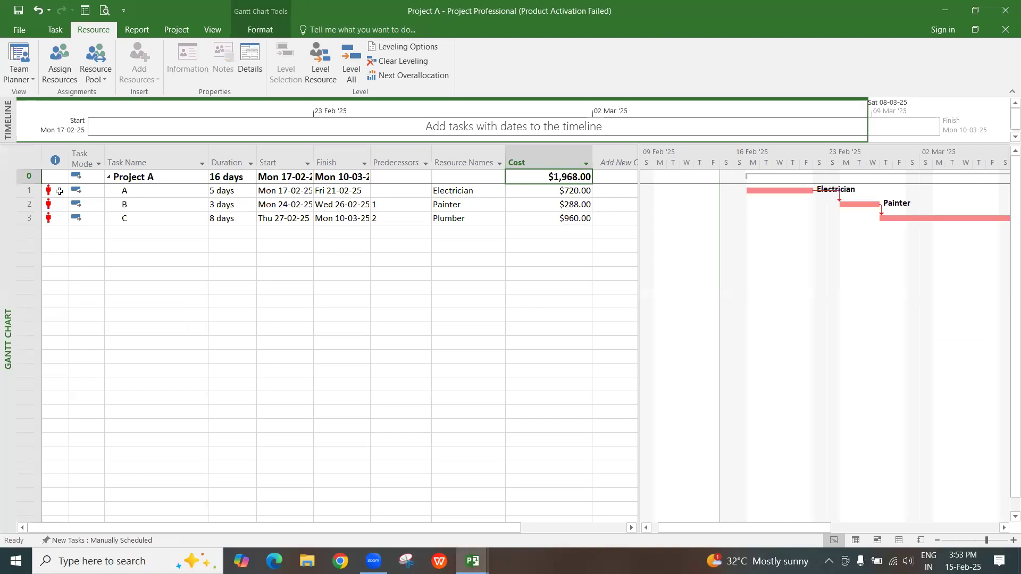
{"action": "mouse_move", "coordinate": [60, 191]}
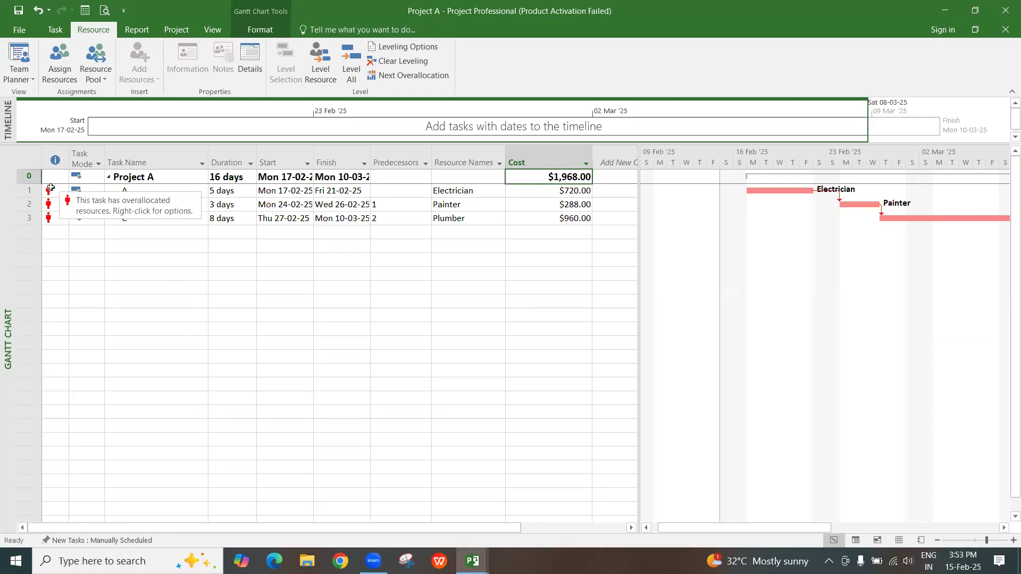
{"action": "right_click", "coordinate": [54, 192]}
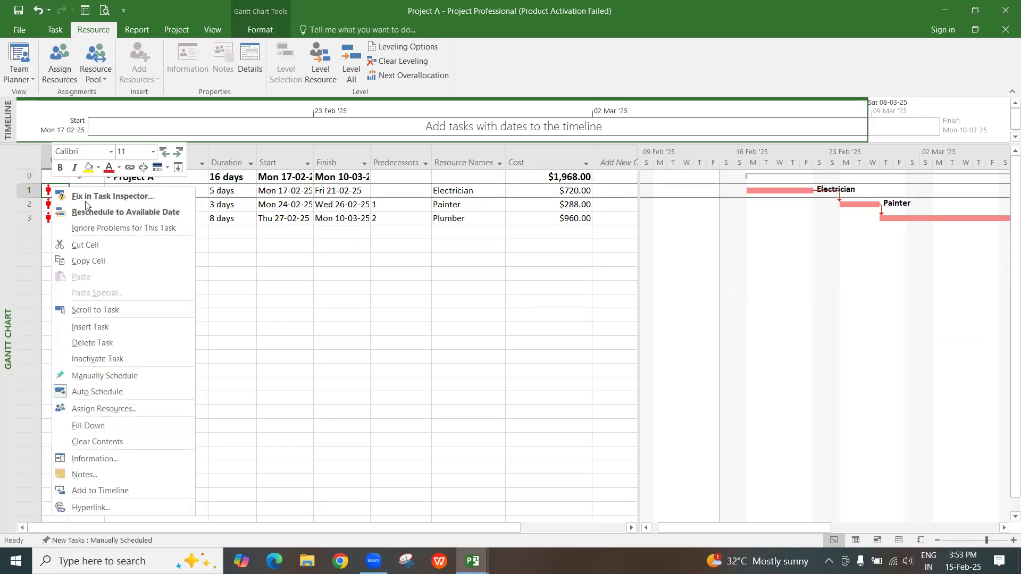
{"action": "left_click", "coordinate": [158, 213]}
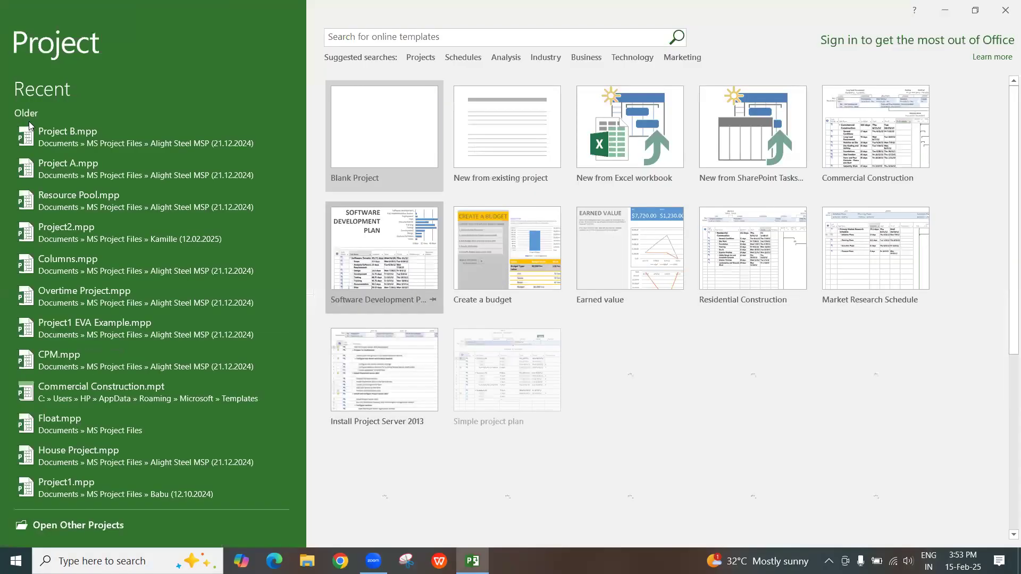
- Reopen Project A together with its resource pool to see assignments across all sharer files
{"action": "left_click", "coordinate": [101, 176]}
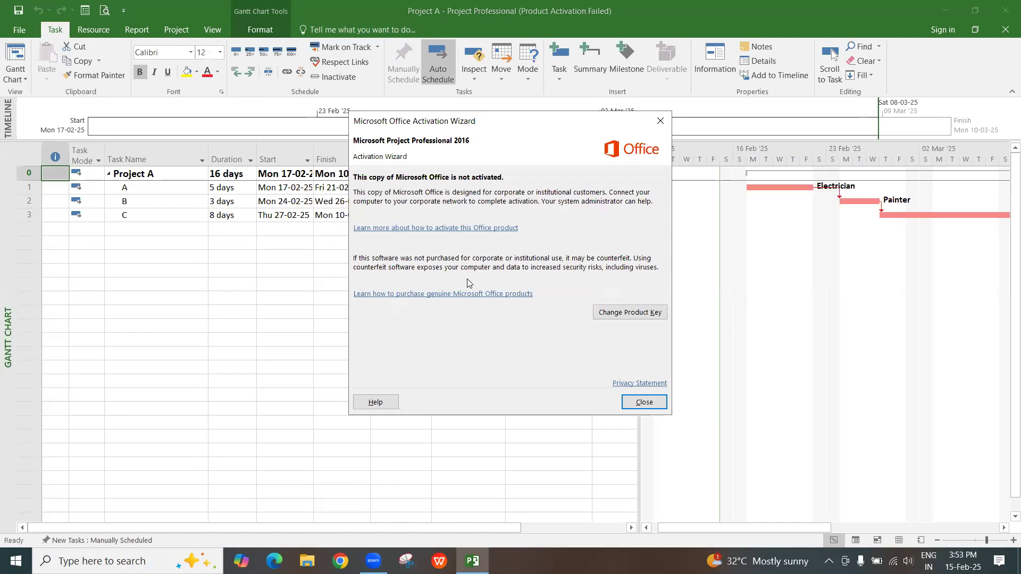
{"action": "key", "text": "Escape"}
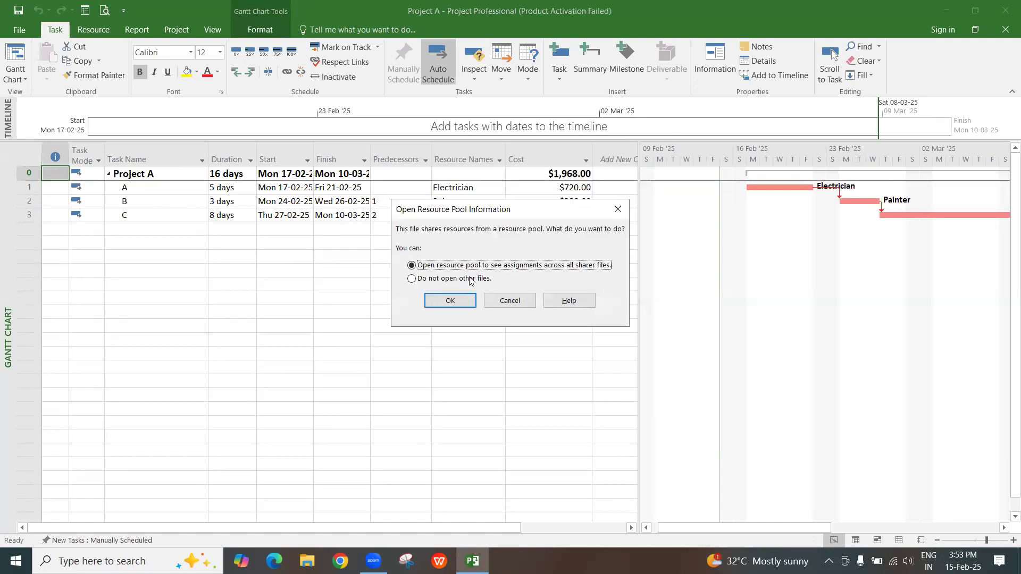
{"action": "left_click", "coordinate": [446, 302]}
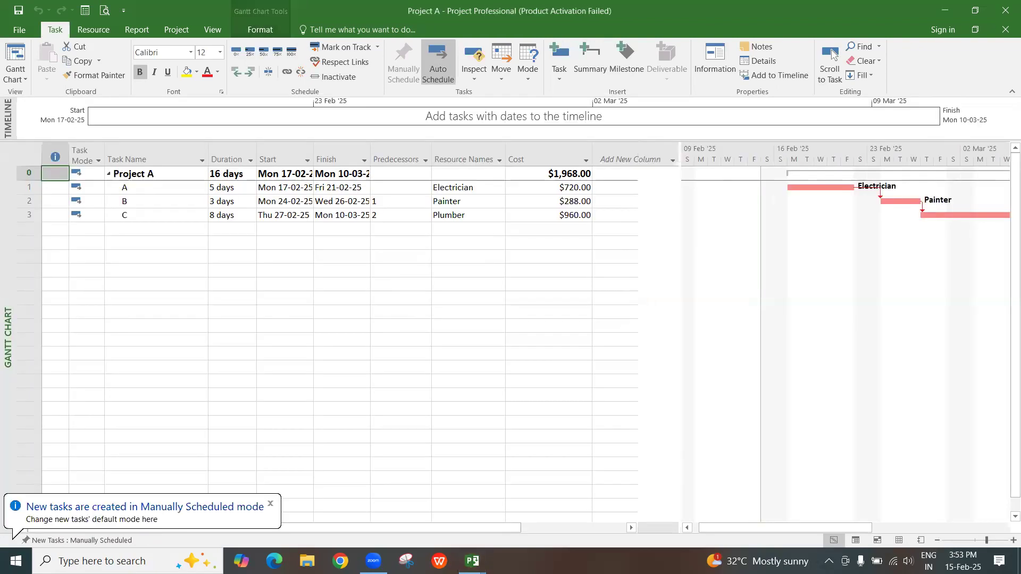
{"action": "left_click", "coordinate": [471, 561]}
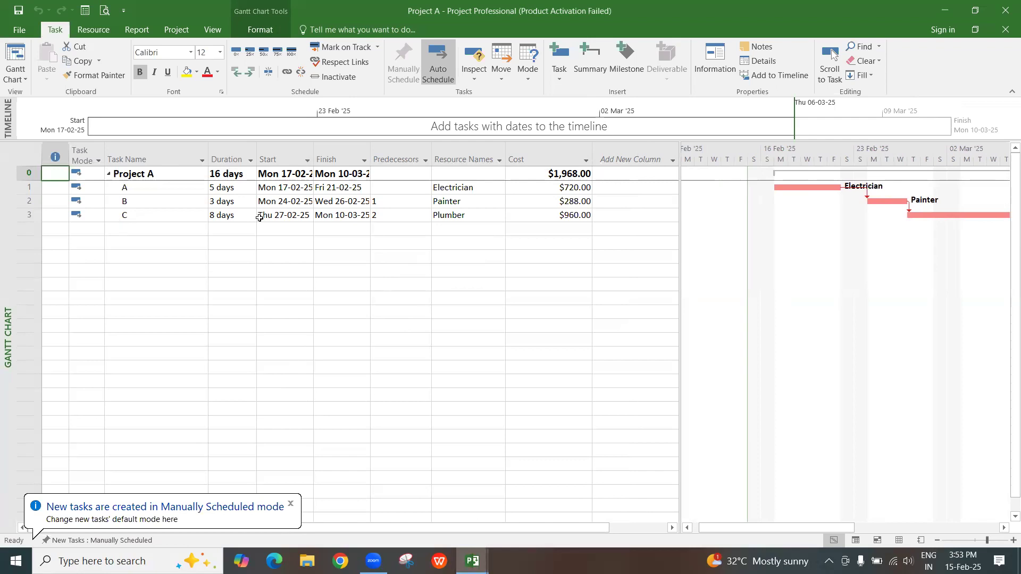
- Insert Project B from the Alight Steel MSP (21.12.2024) folder into Project A as a linked subproject and expand its tasks
{"action": "left_click", "coordinate": [295, 176]}
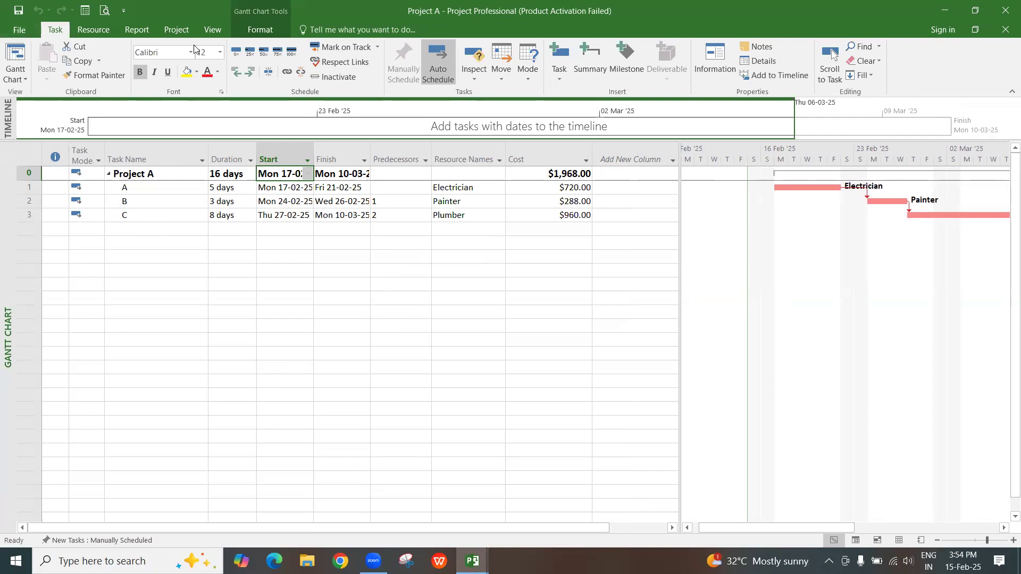
{"action": "left_click", "coordinate": [181, 33]}
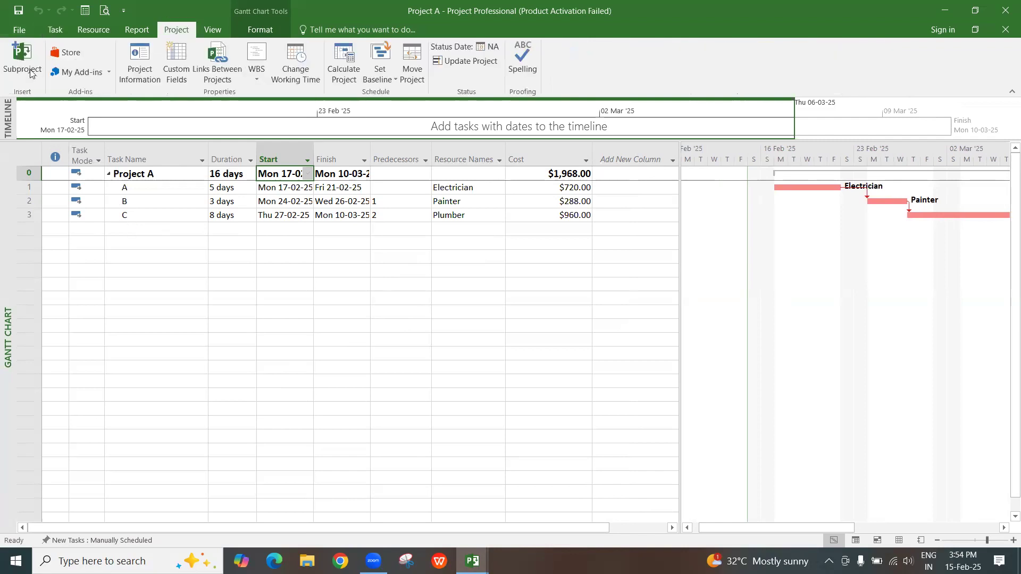
{"action": "left_click", "coordinate": [20, 68]}
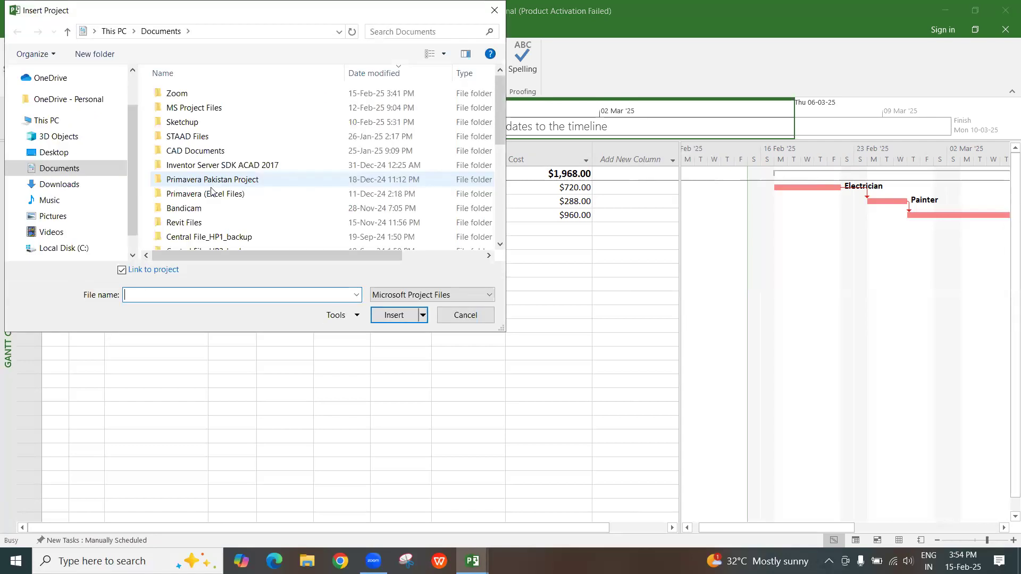
{"action": "left_click", "coordinate": [211, 222]}
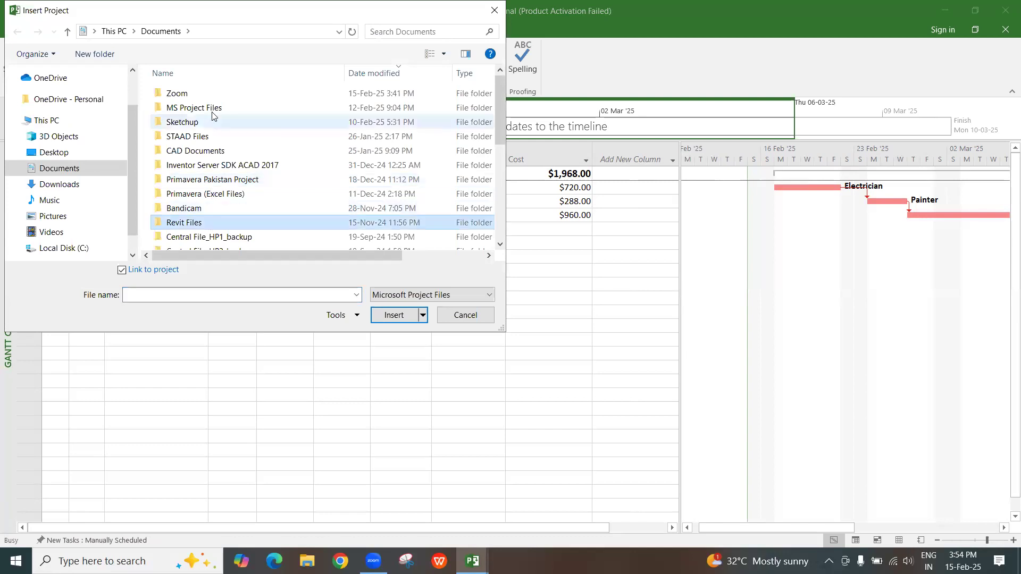
{"action": "double_click", "coordinate": [212, 109]}
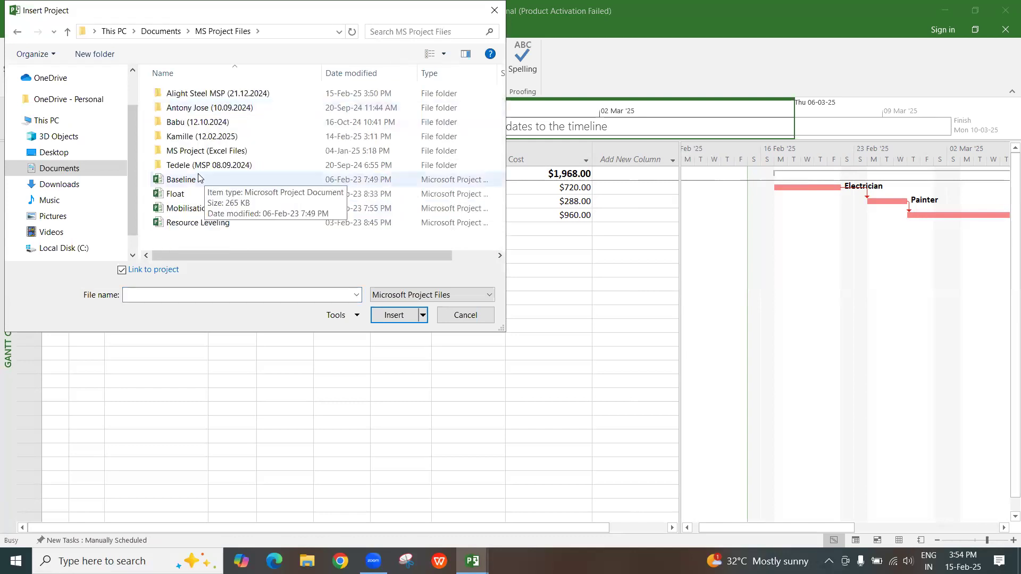
{"action": "left_click", "coordinate": [201, 94]}
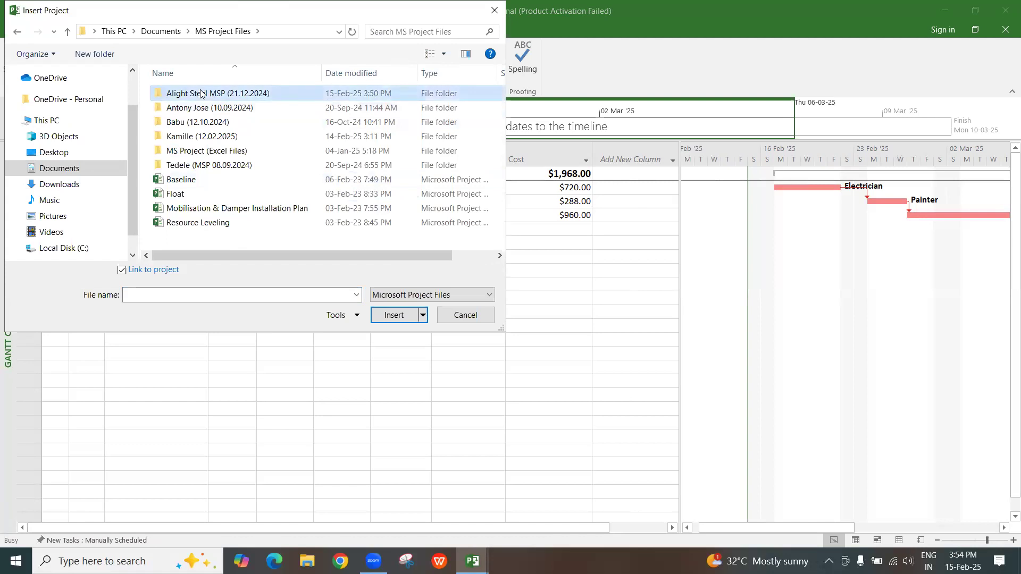
{"action": "left_click", "coordinate": [385, 311]}
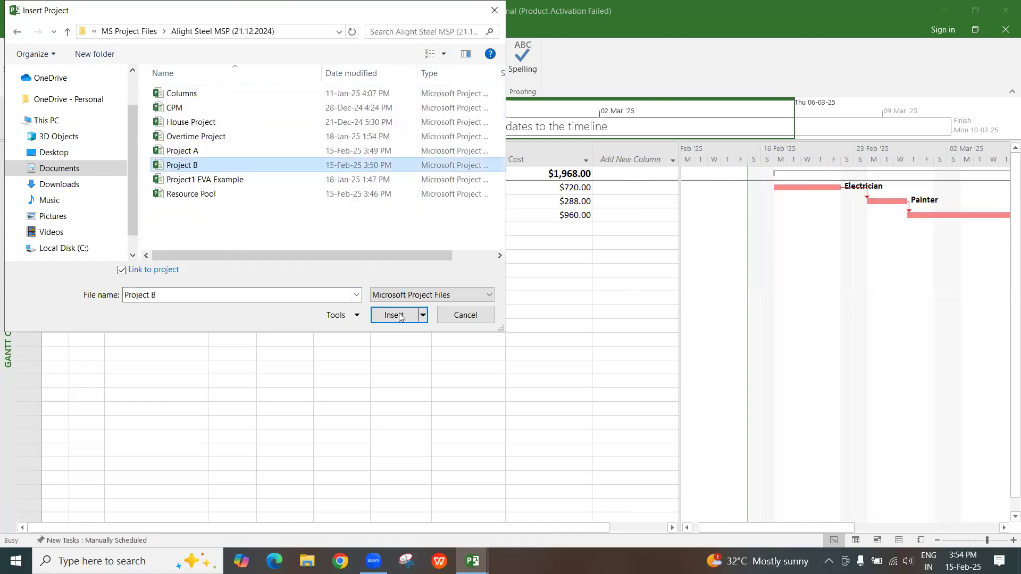
{"action": "key", "text": "Return"}
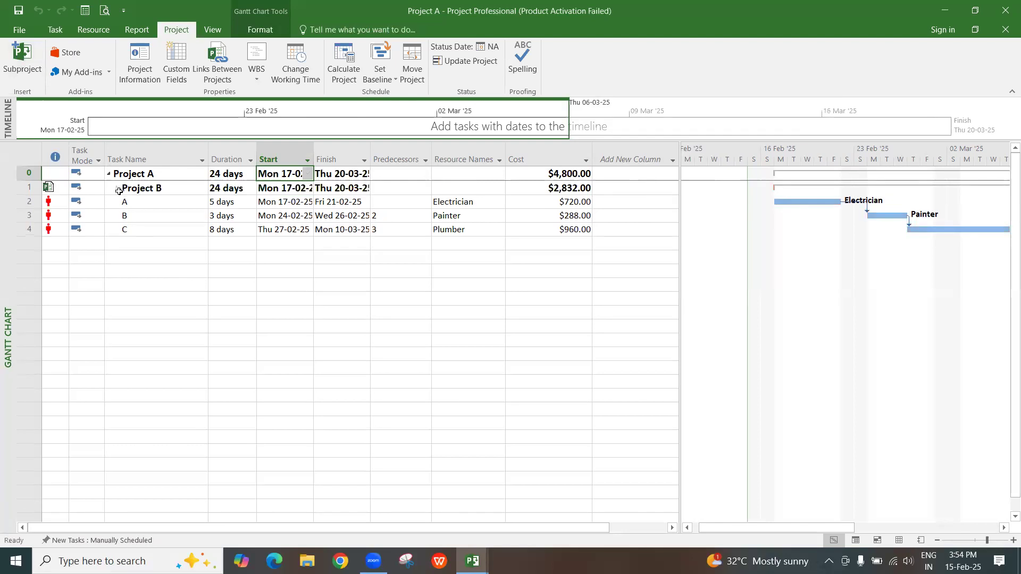
{"action": "left_click", "coordinate": [117, 189]}
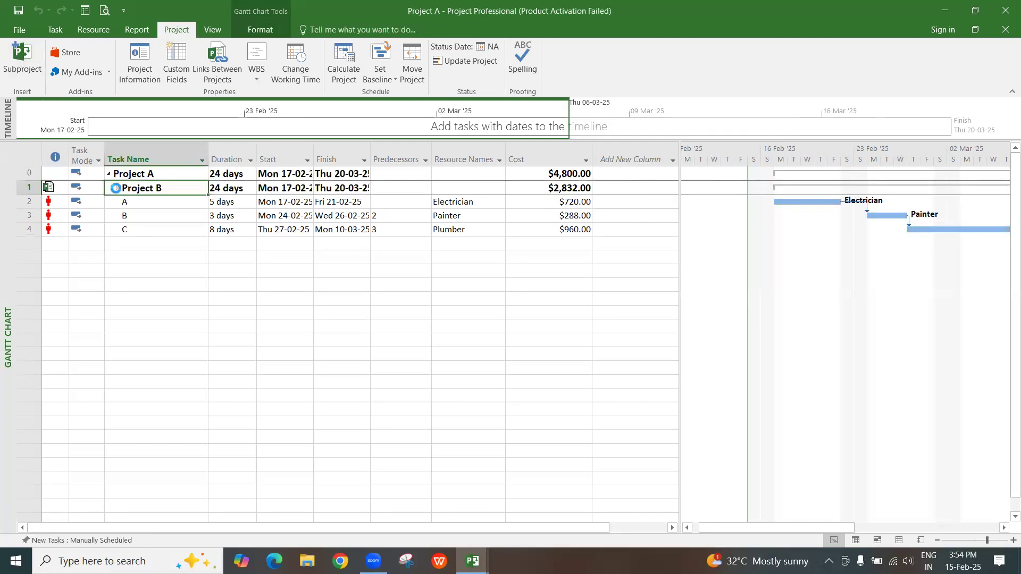
- Try to delete the Project B subproject from Project A's task list
{"action": "right_click", "coordinate": [33, 191]}
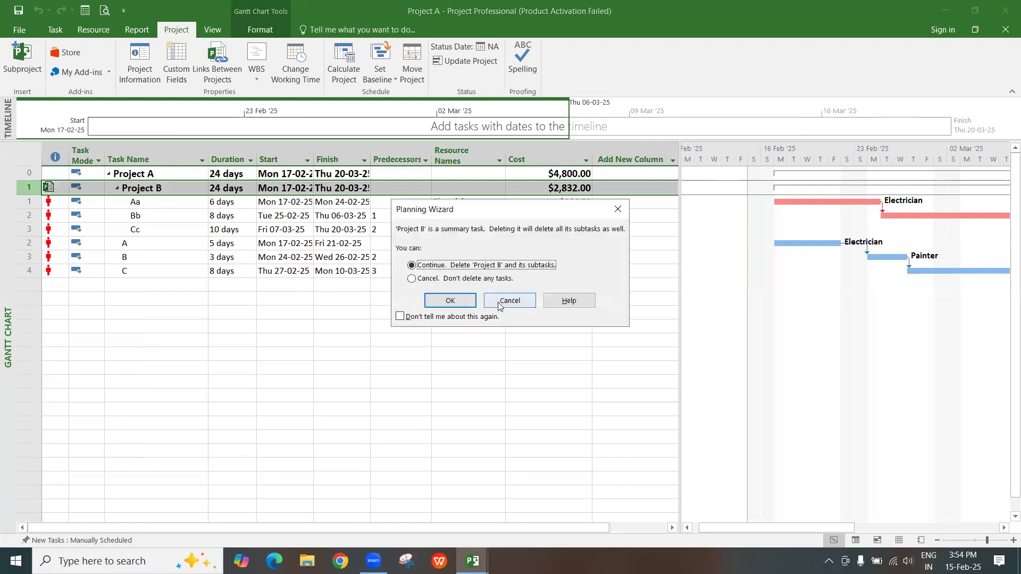
{"action": "key", "text": "Escape"}
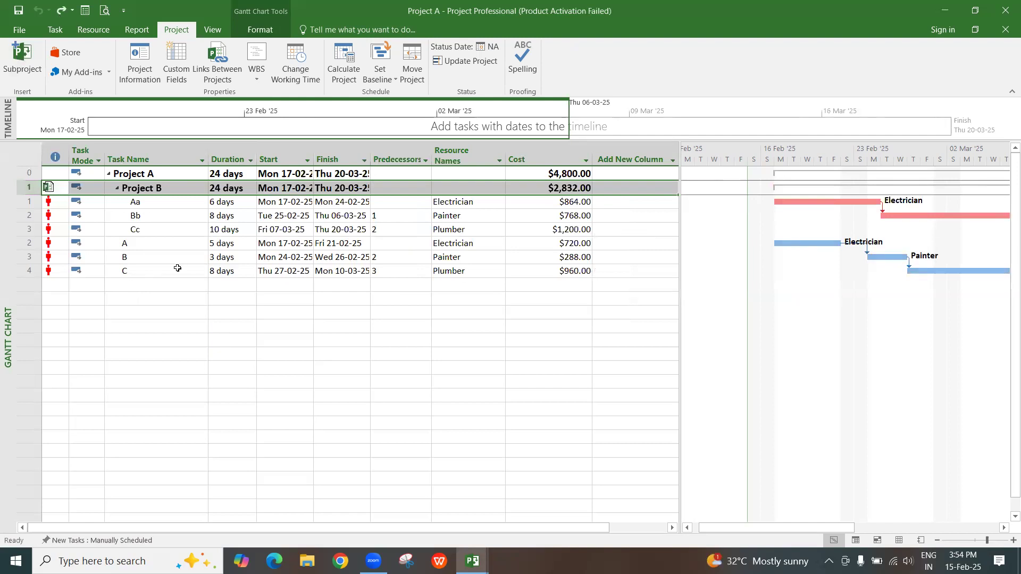
{"action": "left_click", "coordinate": [156, 285]}
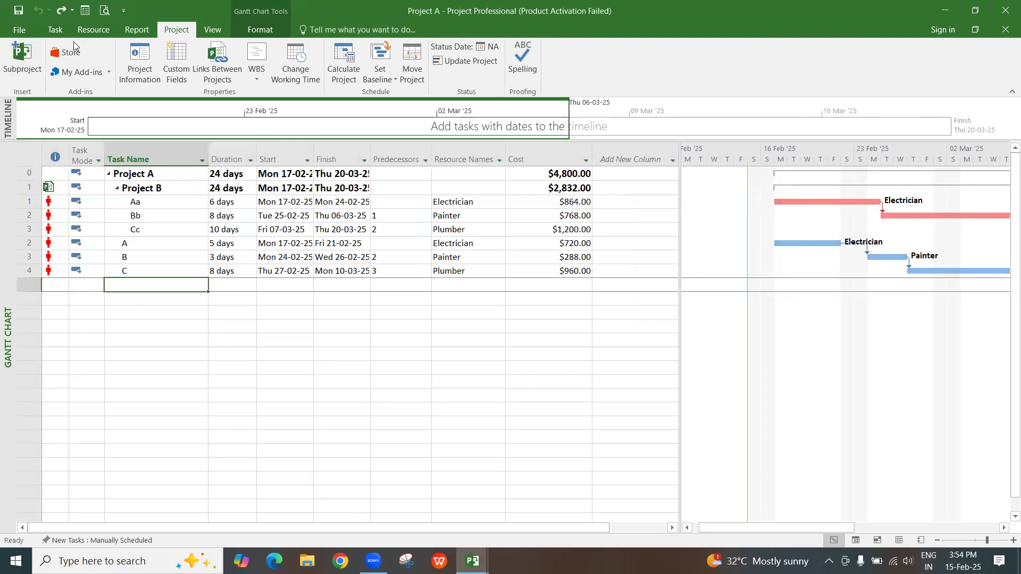
- Close the Project A file
{"action": "key", "text": "alt+f"}
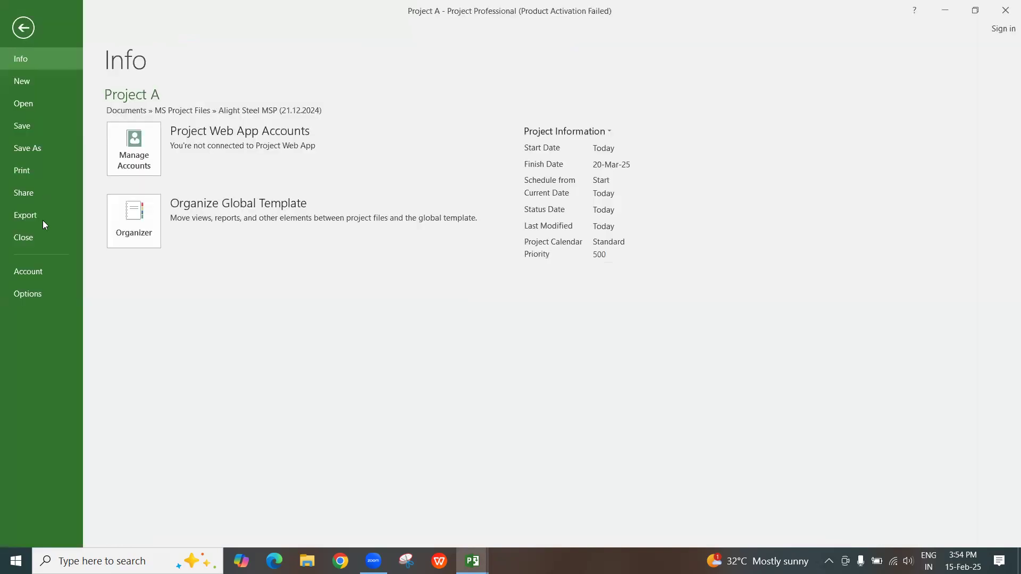
{"action": "left_click", "coordinate": [43, 241]}
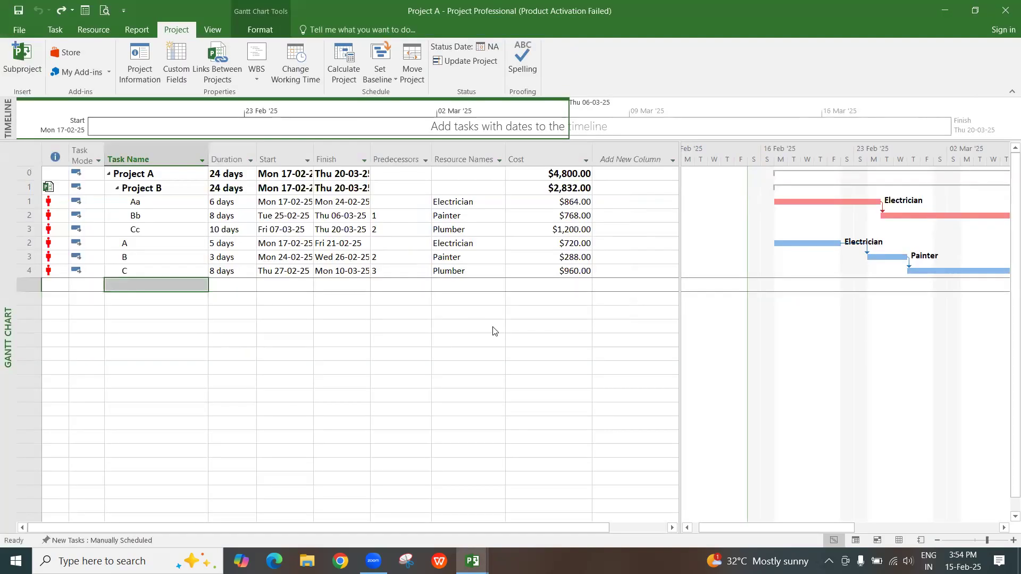
{"action": "left_click", "coordinate": [520, 322]}
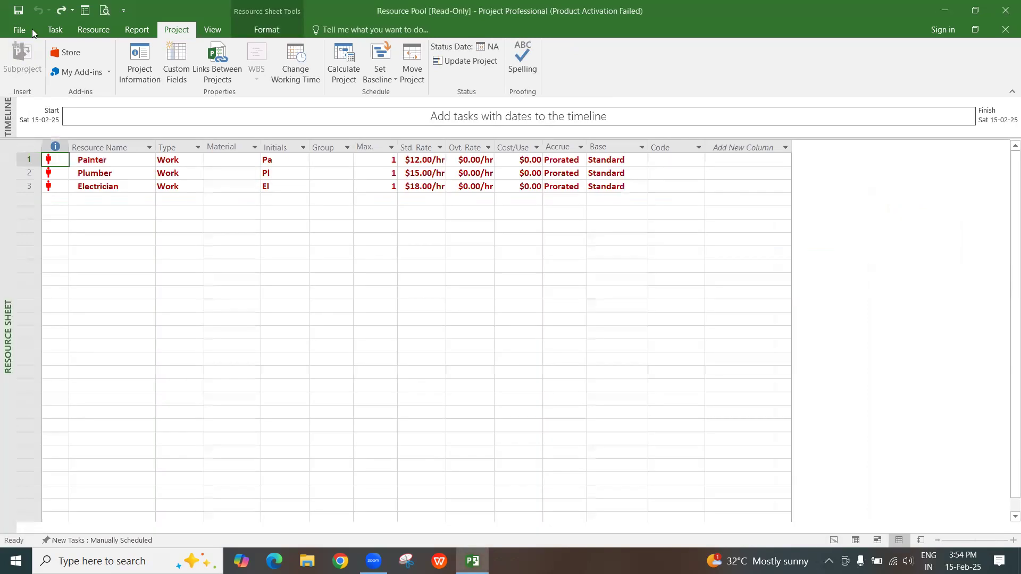
- Open the recent Project A.mpp file from the Alight Steel MSP (21.12.2024) folder
{"action": "left_click", "coordinate": [27, 28]}
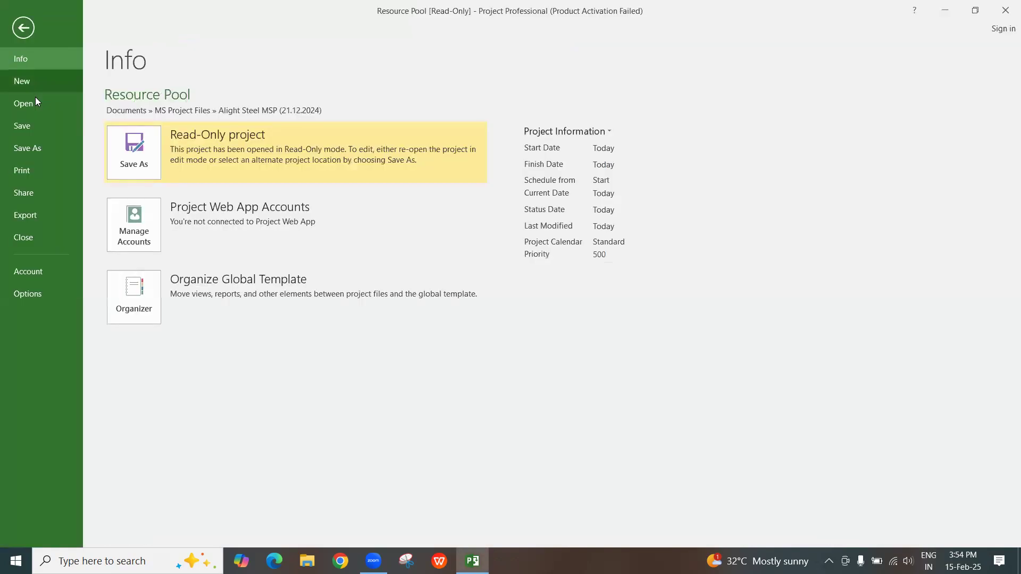
{"action": "left_click", "coordinate": [35, 99]}
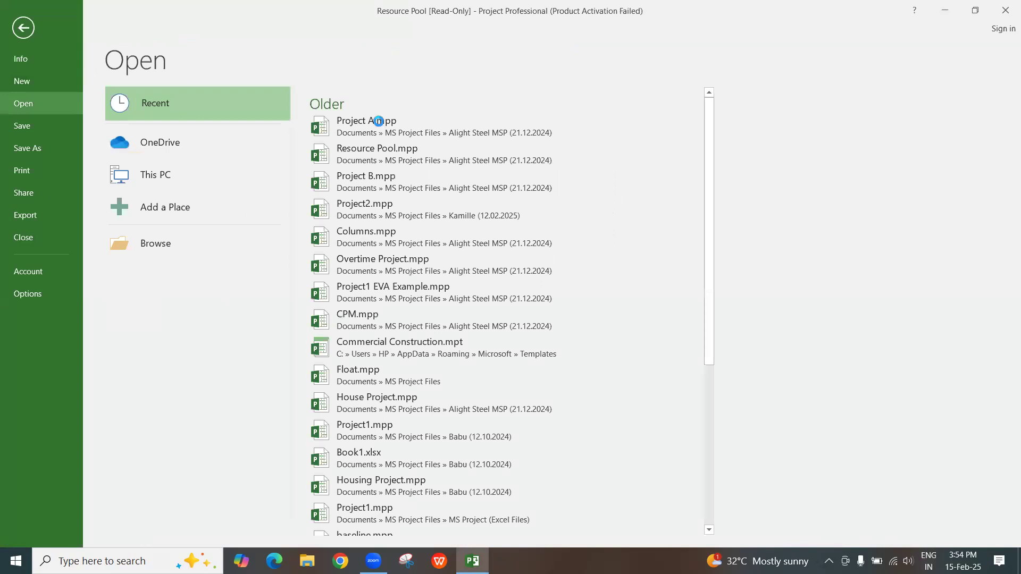
{"action": "left_click", "coordinate": [378, 121]}
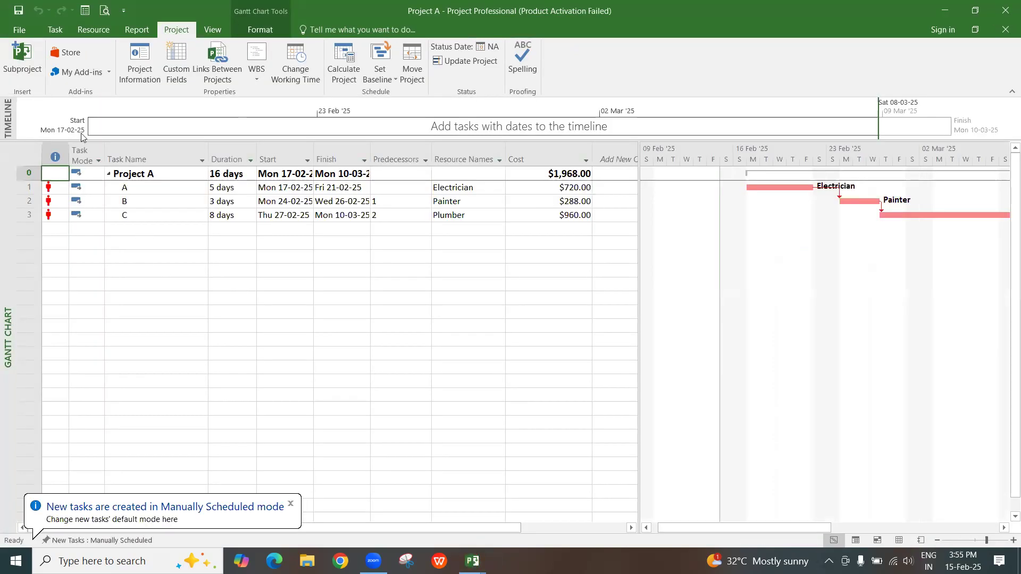
- Insert Project B as a linked subproject directly below task C in Project A
{"action": "left_click", "coordinate": [133, 230]}
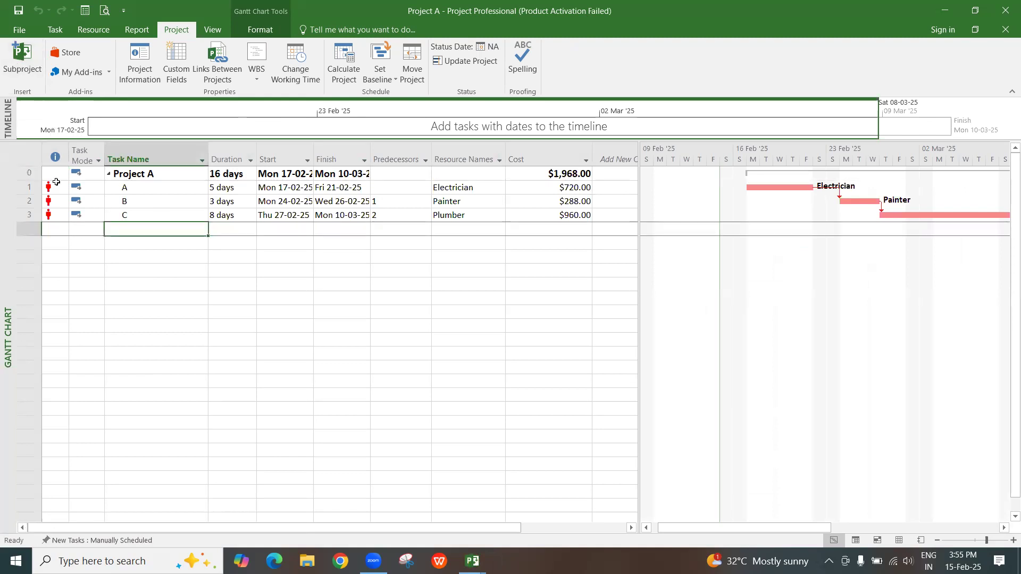
{"action": "left_click", "coordinate": [15, 66]}
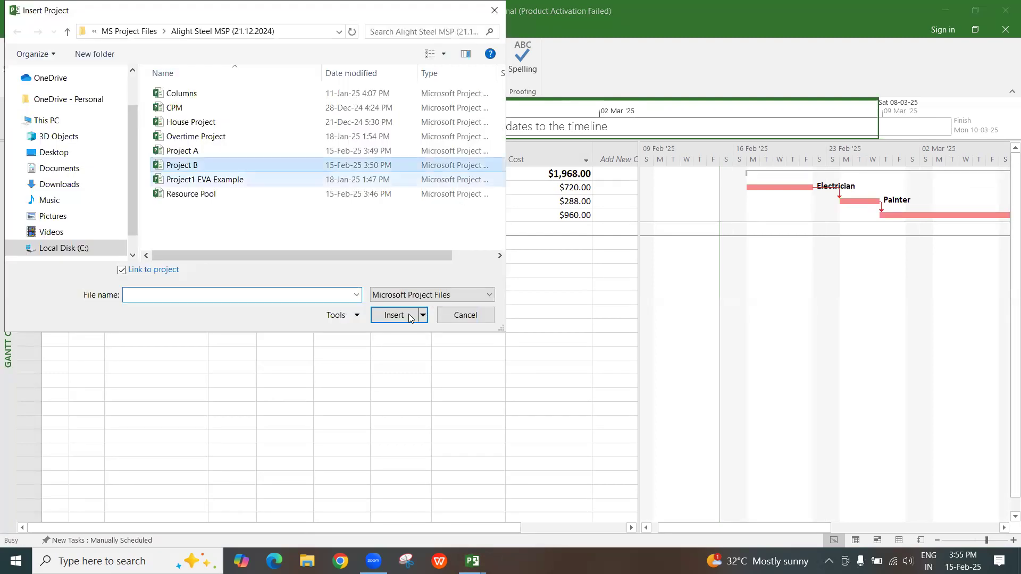
{"action": "left_click", "coordinate": [394, 315]}
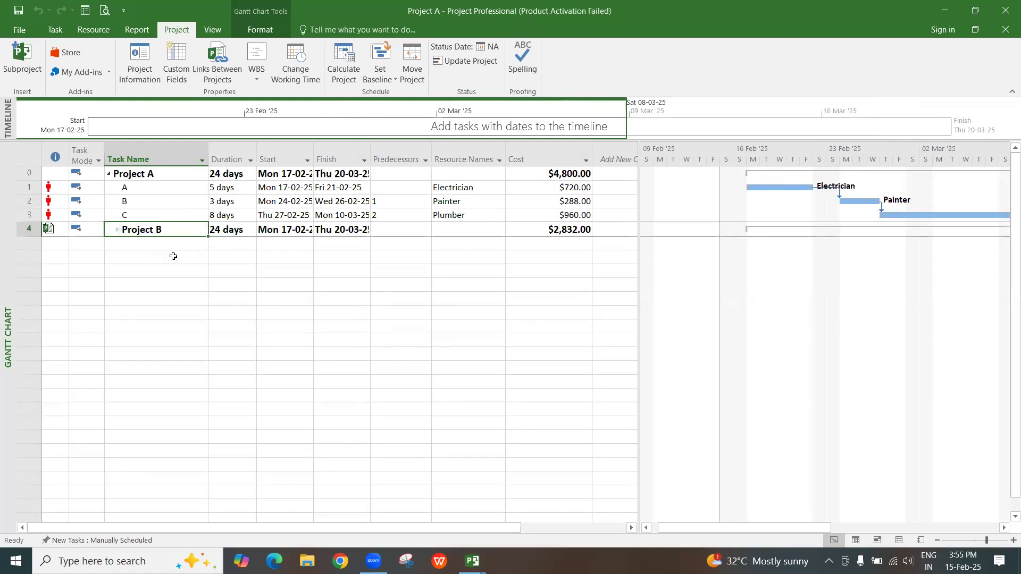
- Try to outdent the expanded Project B subproject to the same outline level as Project A
{"action": "left_click", "coordinate": [235, 76]}
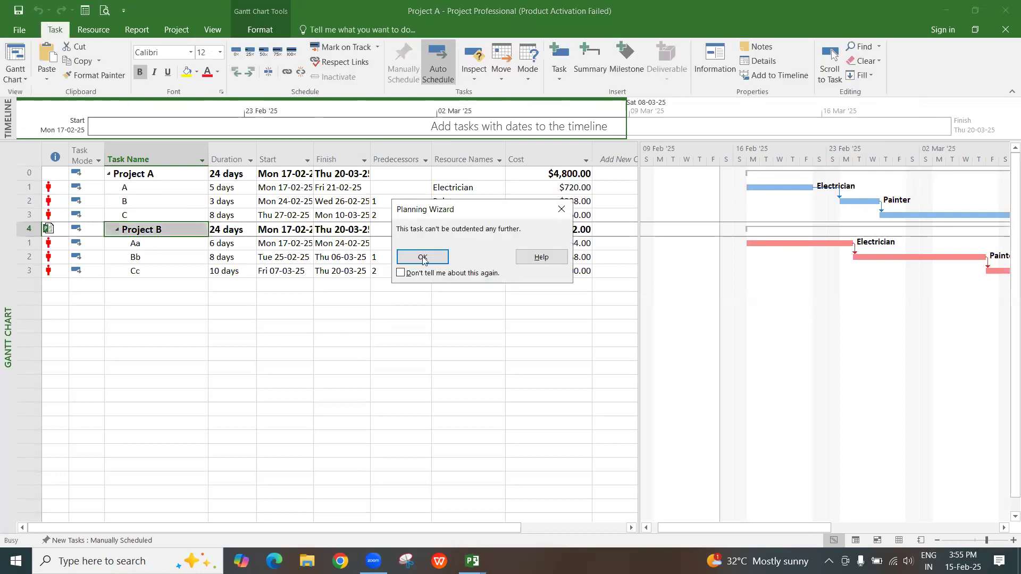
{"action": "left_click", "coordinate": [559, 209]}
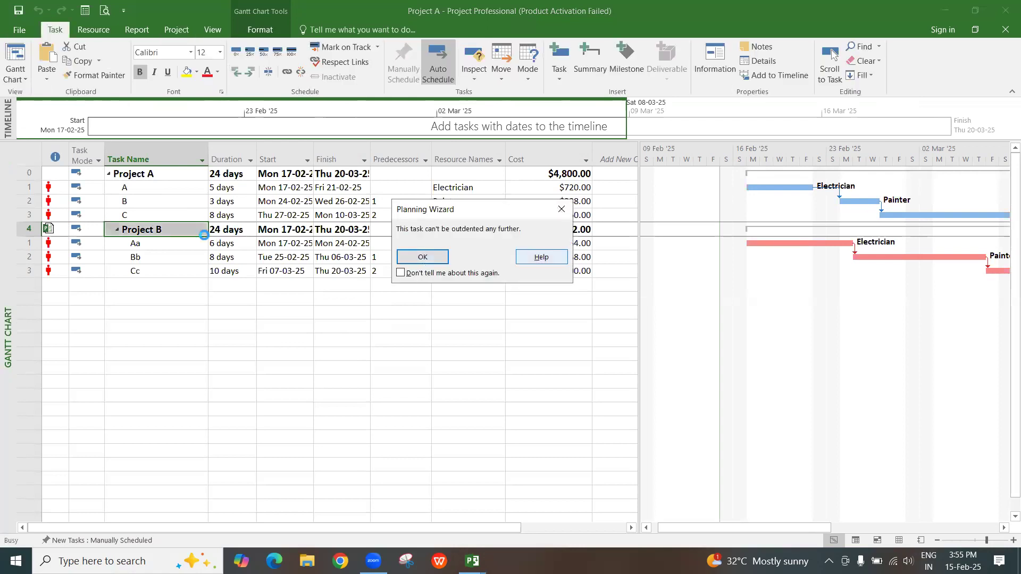
- Collapse and re-expand the Project A summary task, and undo these outline changes
{"action": "left_click", "coordinate": [109, 175]}
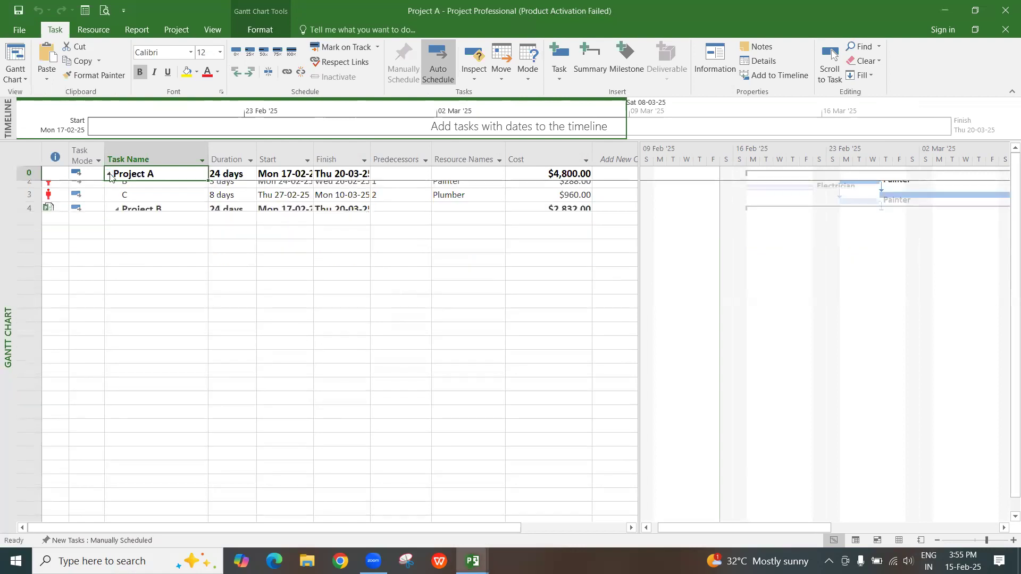
{"action": "left_click", "coordinate": [109, 175]}
{"action": "left_click", "coordinate": [172, 230]}
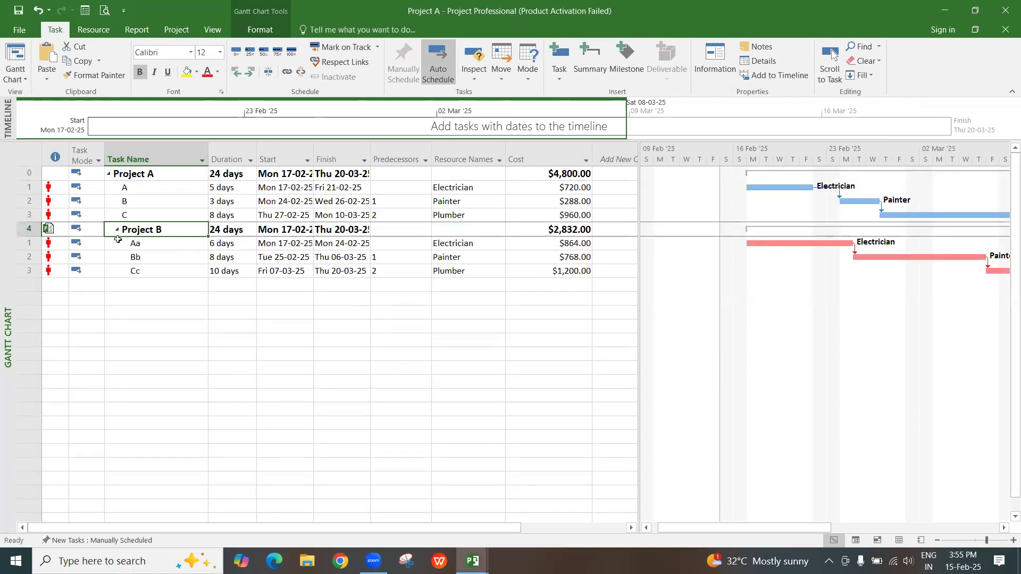
{"action": "left_click", "coordinate": [39, 10]}
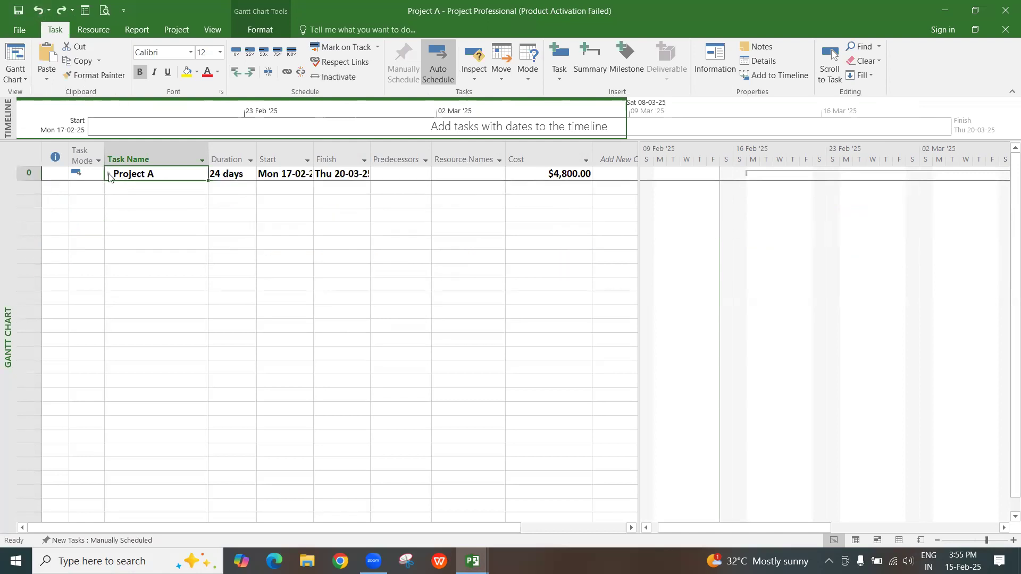
{"action": "left_click", "coordinate": [61, 11]}
{"action": "left_click", "coordinate": [41, 11]}
{"action": "left_click", "coordinate": [41, 8]}
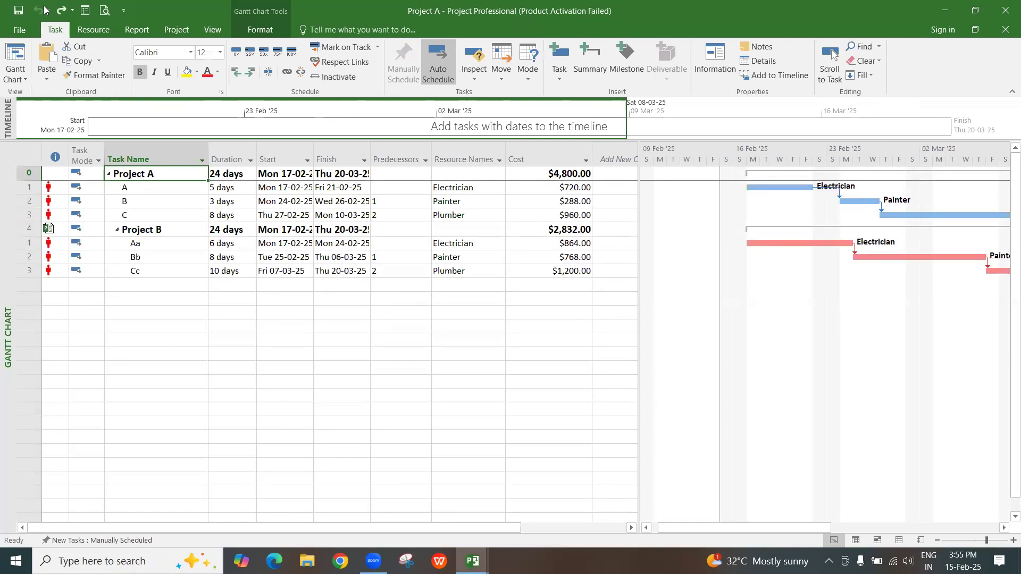
- Check the external predecessors and external successors in Links Between Projects with the Project B subproject selected
{"action": "left_click", "coordinate": [140, 231]}
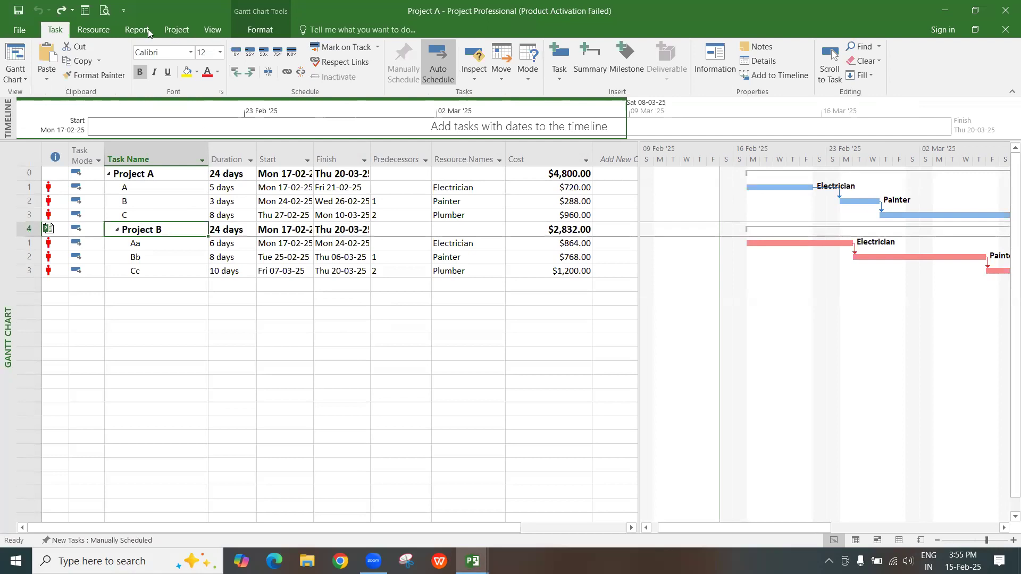
{"action": "left_click", "coordinate": [178, 31]}
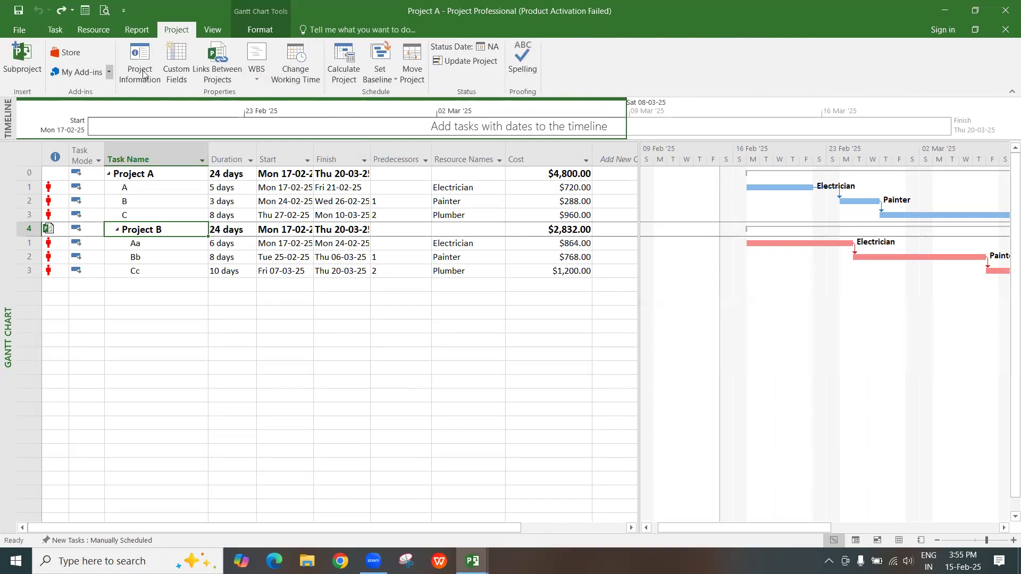
{"action": "left_click", "coordinate": [227, 70]}
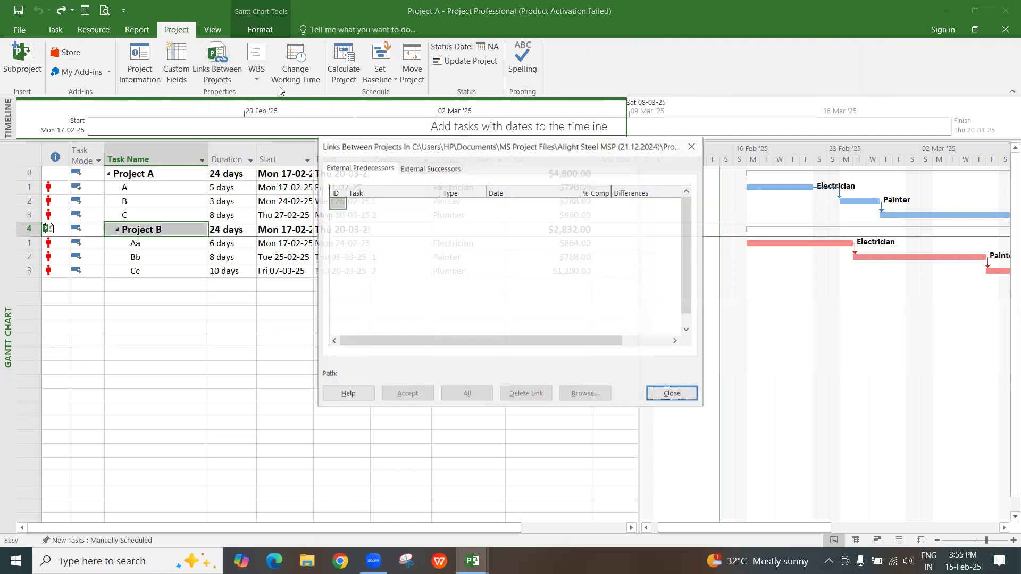
{"action": "left_click", "coordinate": [431, 169]}
{"action": "left_click", "coordinate": [374, 168]}
{"action": "left_click_drag", "start_coordinate": [552, 139], "coordinate": [412, 110]}
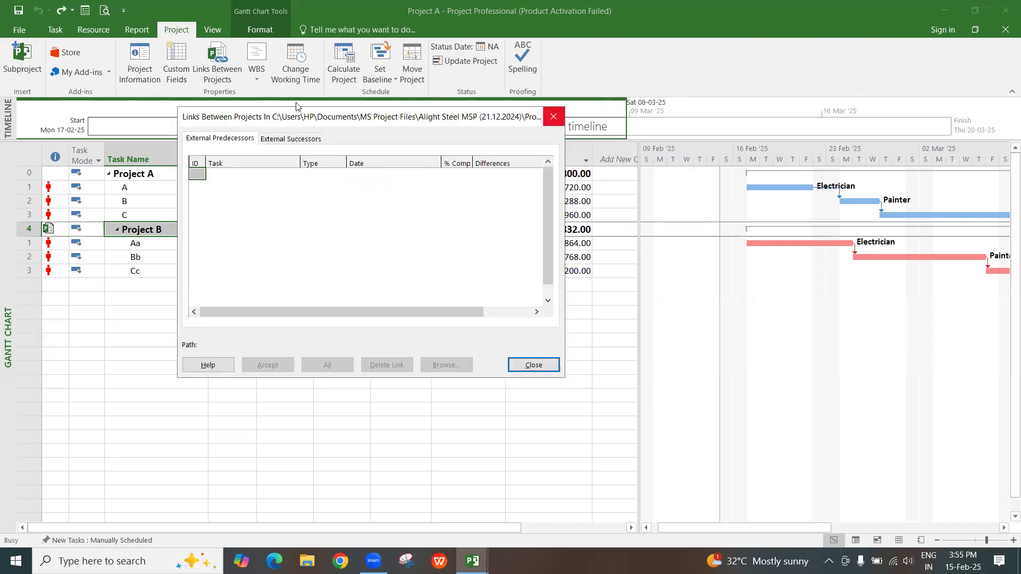
{"action": "key", "text": "Escape"}
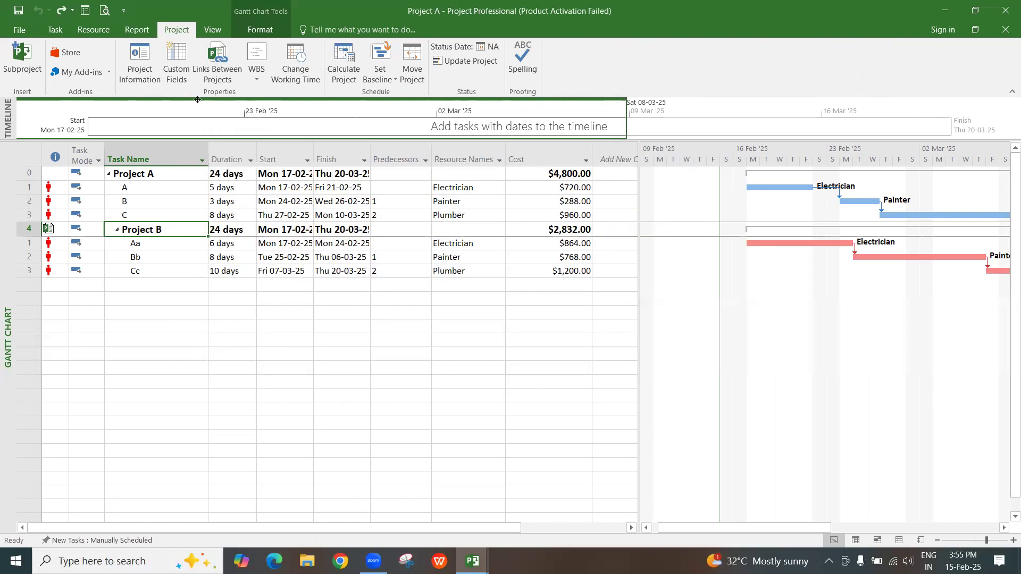
- Delete the Project B subproject and its subtasks from Project A's task list
{"action": "right_click", "coordinate": [32, 234]}
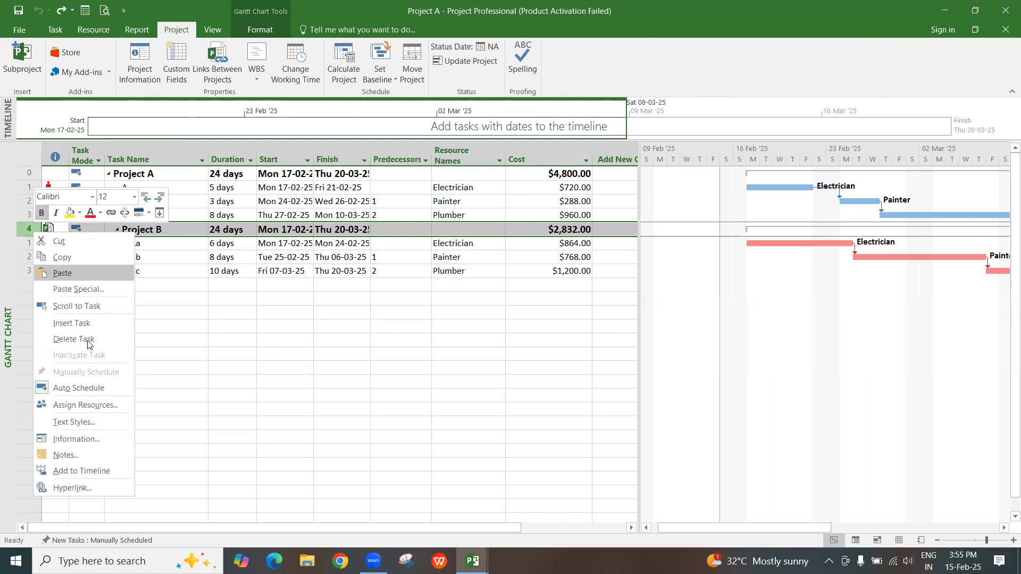
{"action": "key", "text": "Return"}
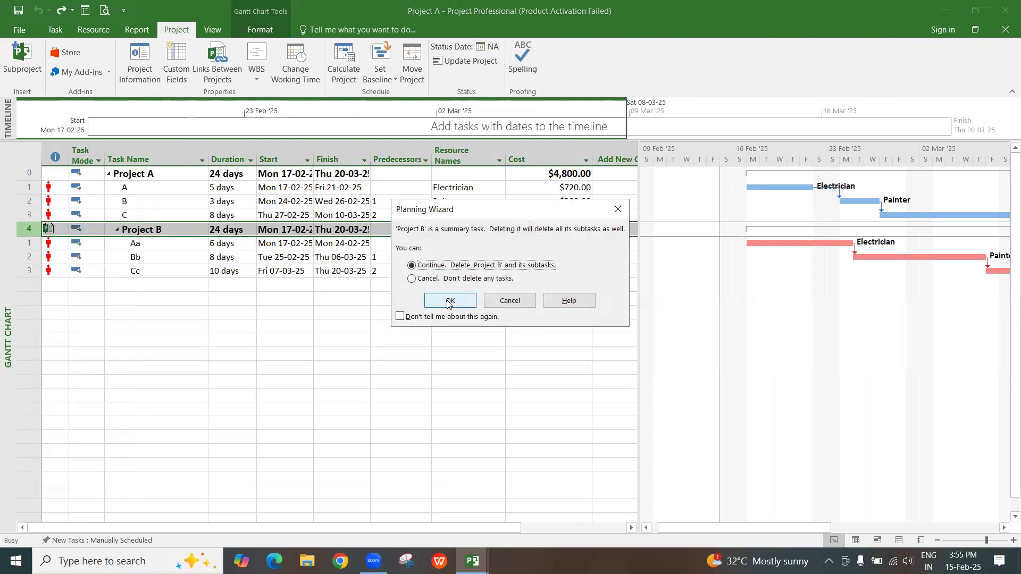
{"action": "left_click", "coordinate": [444, 304]}
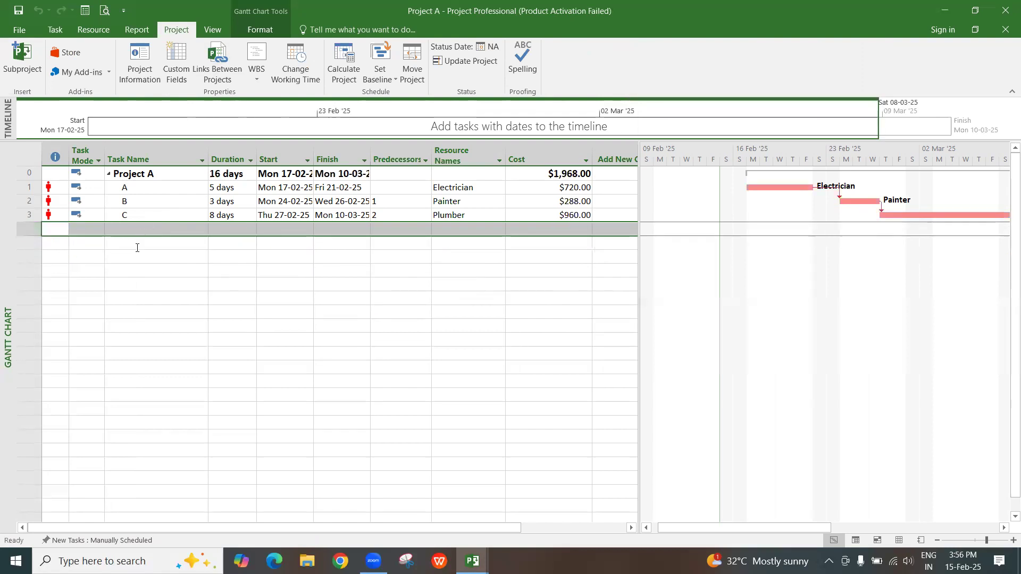
- Insert Project B as a linked subproject in the second empty row below task C and expand its tasks
{"action": "left_click", "coordinate": [136, 248]}
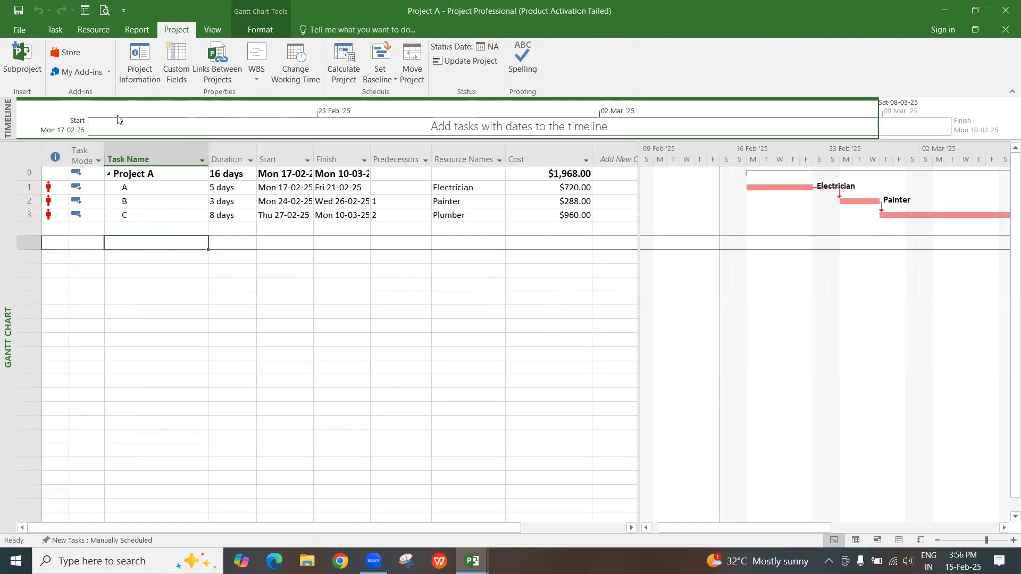
{"action": "left_click", "coordinate": [54, 33]}
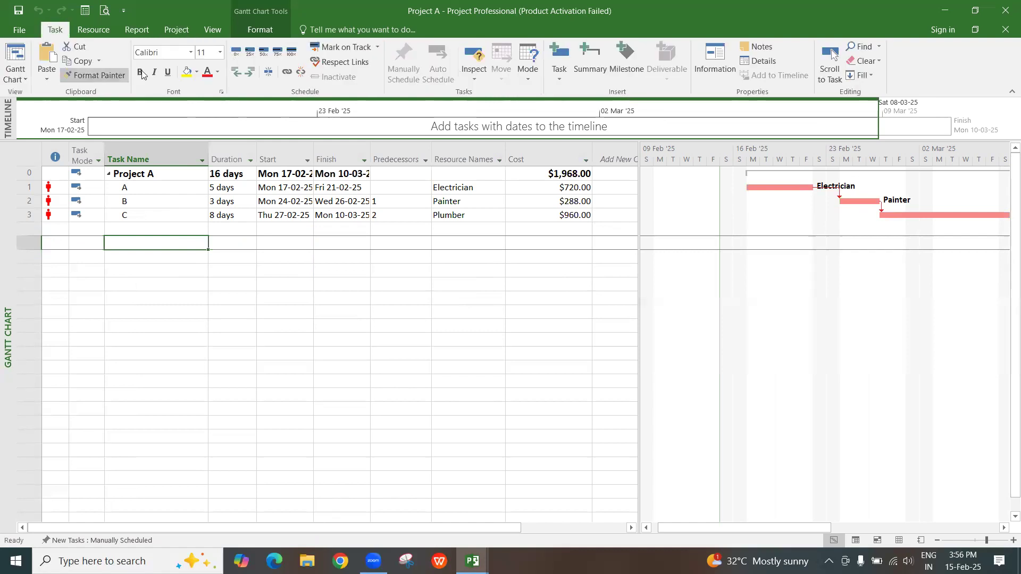
{"action": "left_click", "coordinate": [177, 30]}
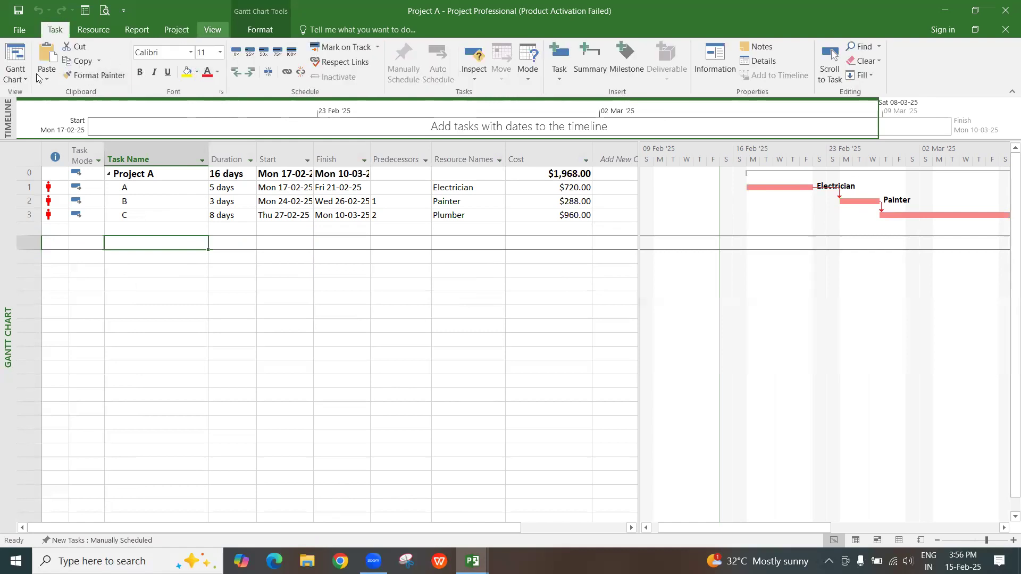
{"action": "left_click", "coordinate": [30, 77]}
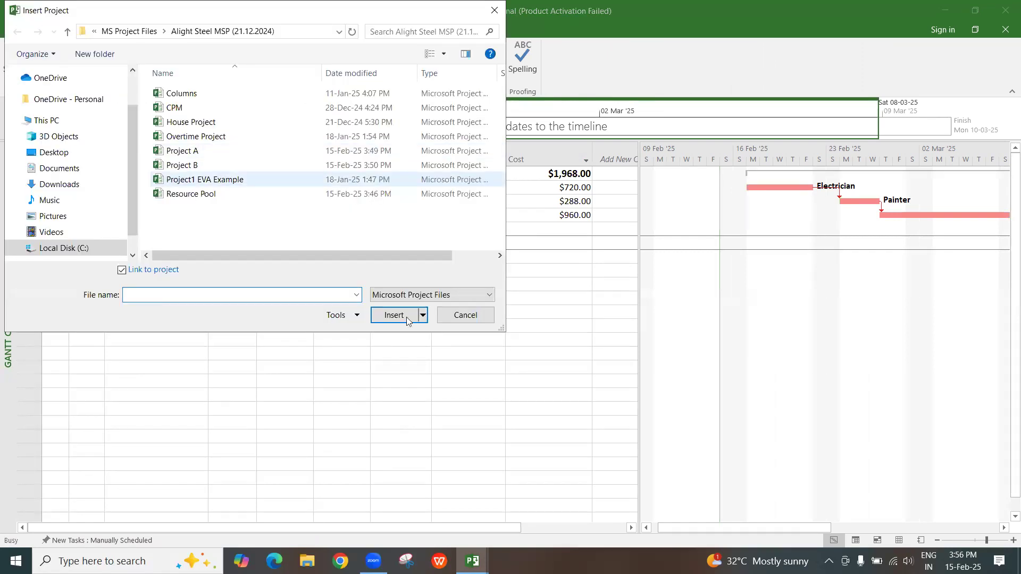
{"action": "left_click", "coordinate": [182, 165]}
{"action": "left_click", "coordinate": [407, 321]}
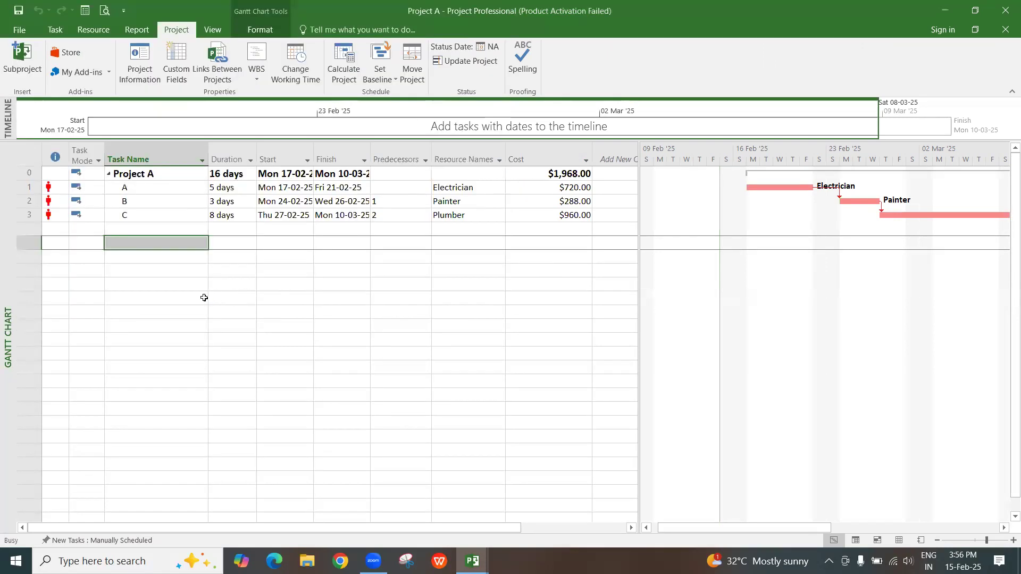
{"action": "left_click", "coordinate": [116, 243]}
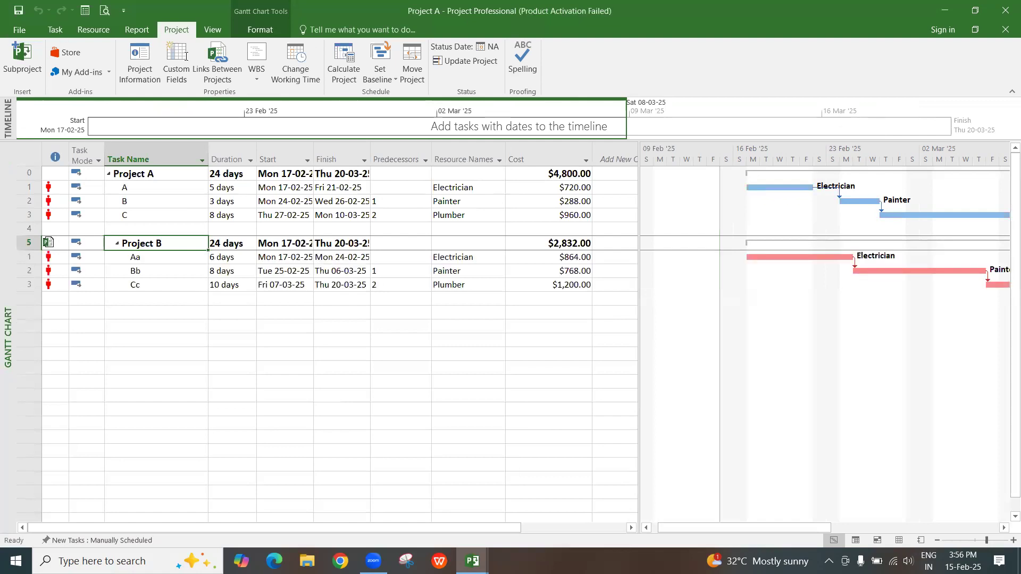
- Try to outdent the newly inserted Project B subproject
{"action": "left_click", "coordinate": [232, 72]}
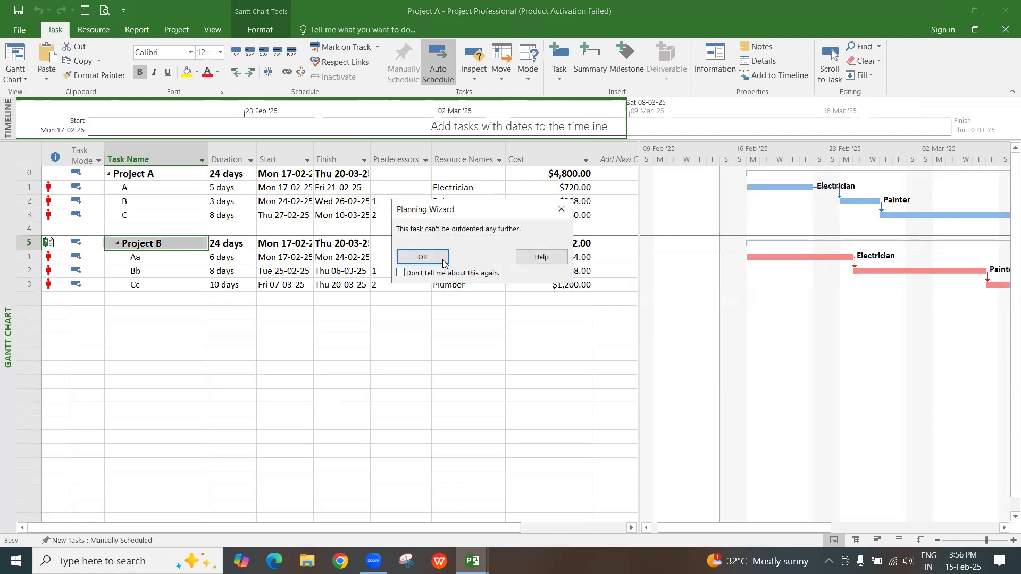
{"action": "key", "text": "Return"}
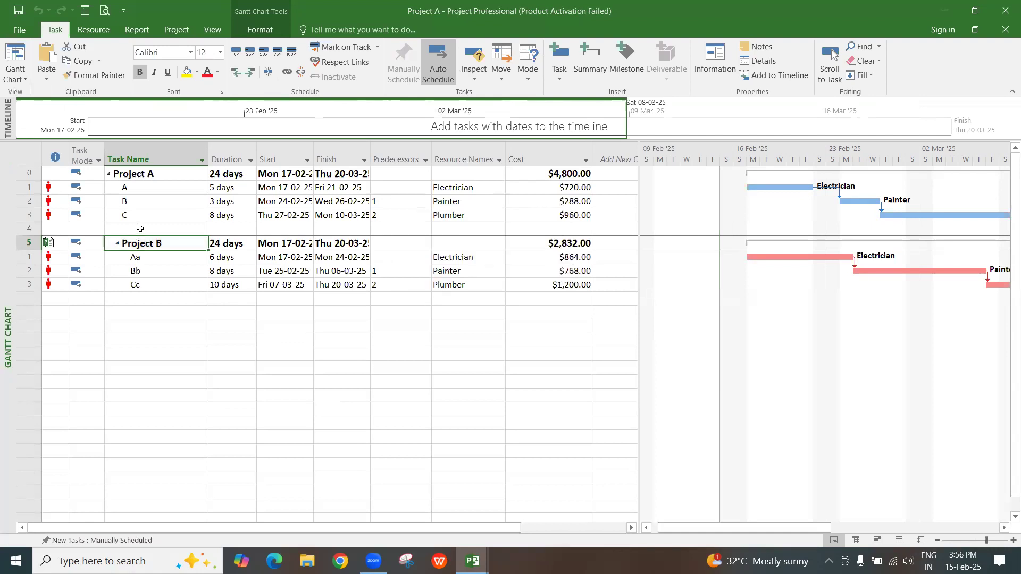
- Delete the blank task row between task C and the Project B subproject
{"action": "left_click", "coordinate": [139, 229]}
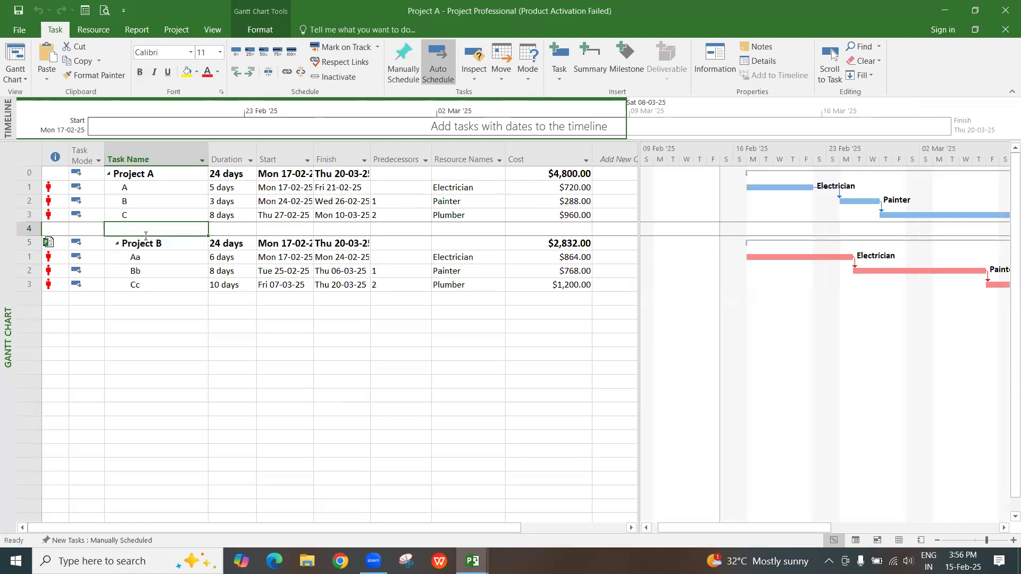
{"action": "right_click", "coordinate": [39, 229]}
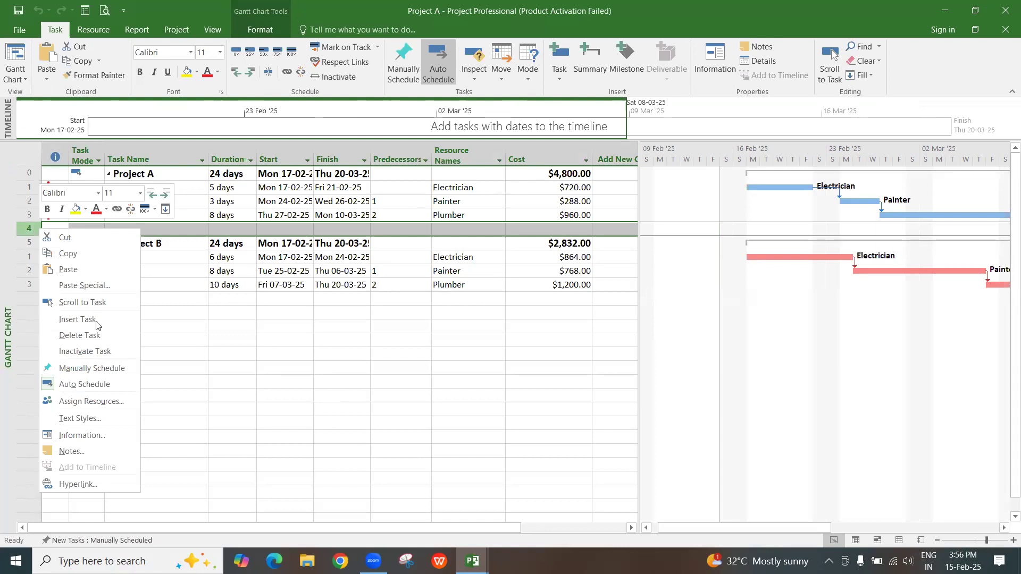
{"action": "left_click", "coordinate": [103, 336]}
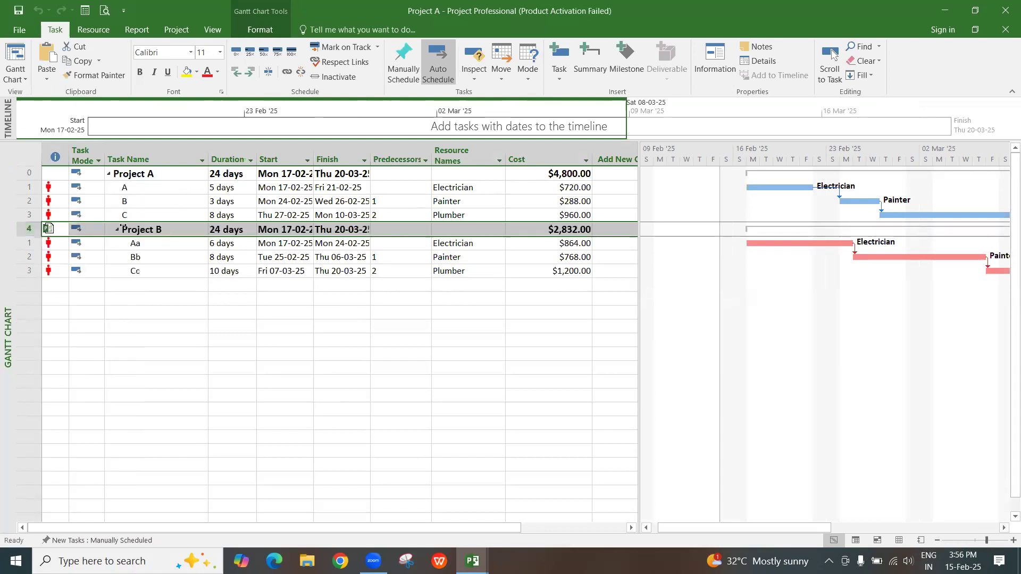
- Link task A of Project A to task Aa of Project B in the Gantt chart, making A the predecessor
{"action": "left_click", "coordinate": [109, 174]}
{"action": "left_click", "coordinate": [109, 174]}
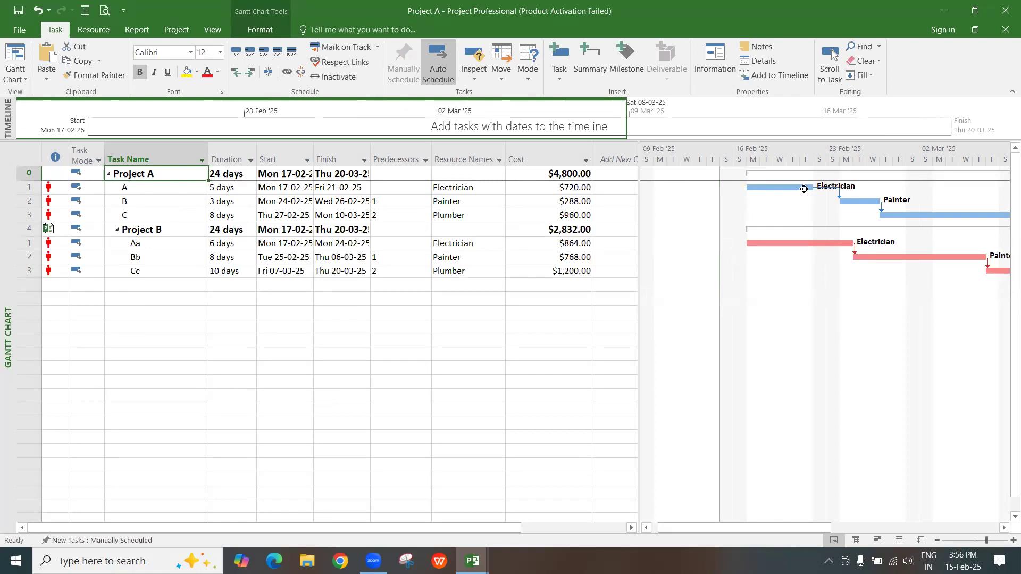
{"action": "left_click_drag", "start_coordinate": [792, 236], "coordinate": [795, 259]}
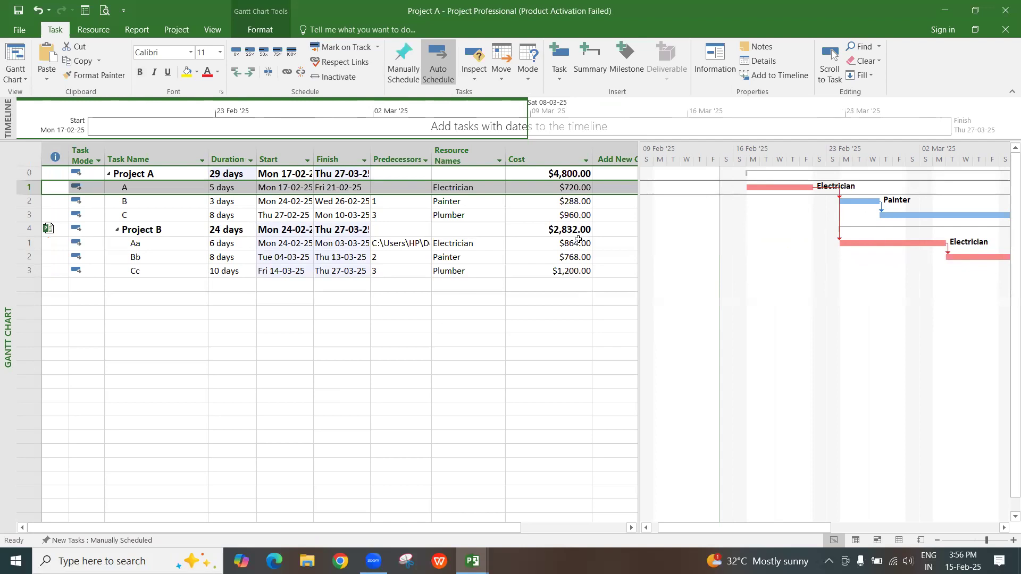
- Save Project A together with the changes to all linked projects, and update the shared resource pool for all open sharer projects
{"action": "left_click", "coordinate": [133, 178]}
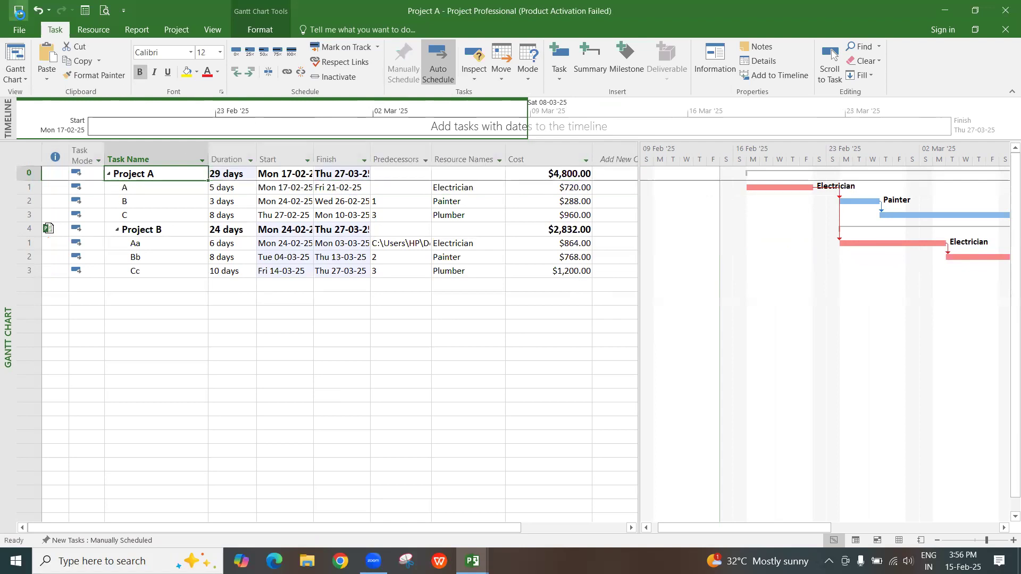
{"action": "left_click", "coordinate": [18, 11]}
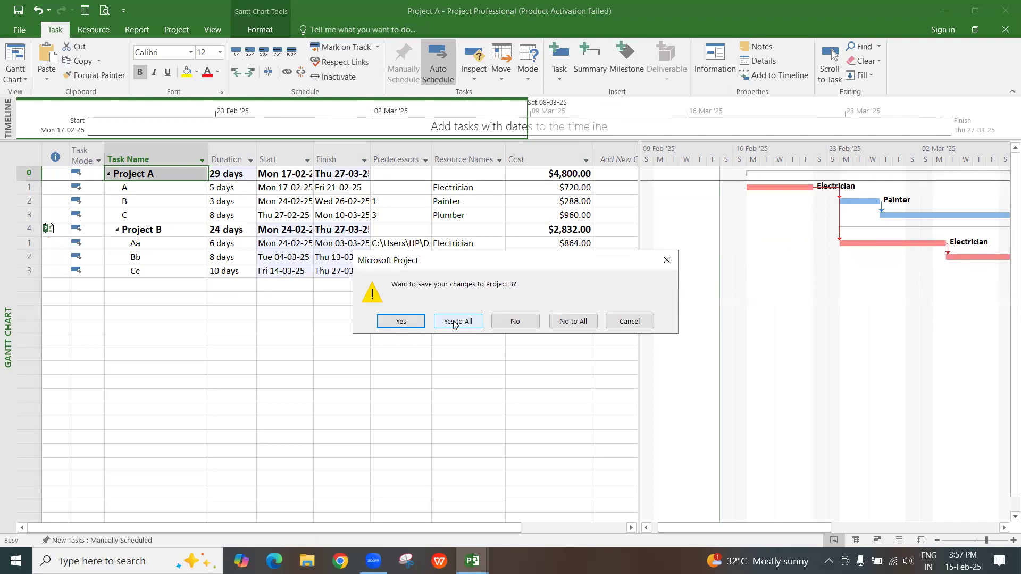
{"action": "left_click", "coordinate": [460, 323]}
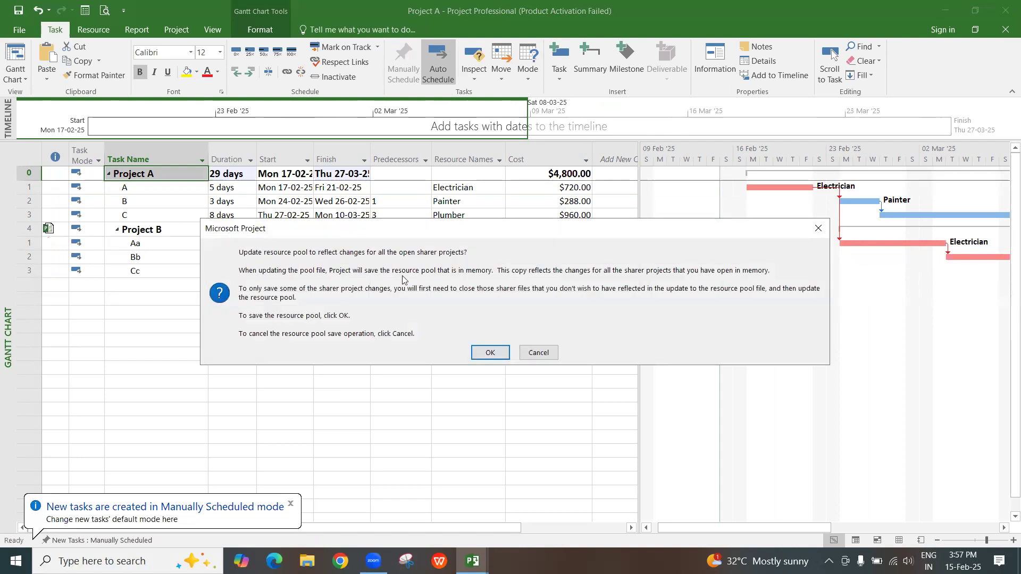
{"action": "left_click", "coordinate": [489, 353]}
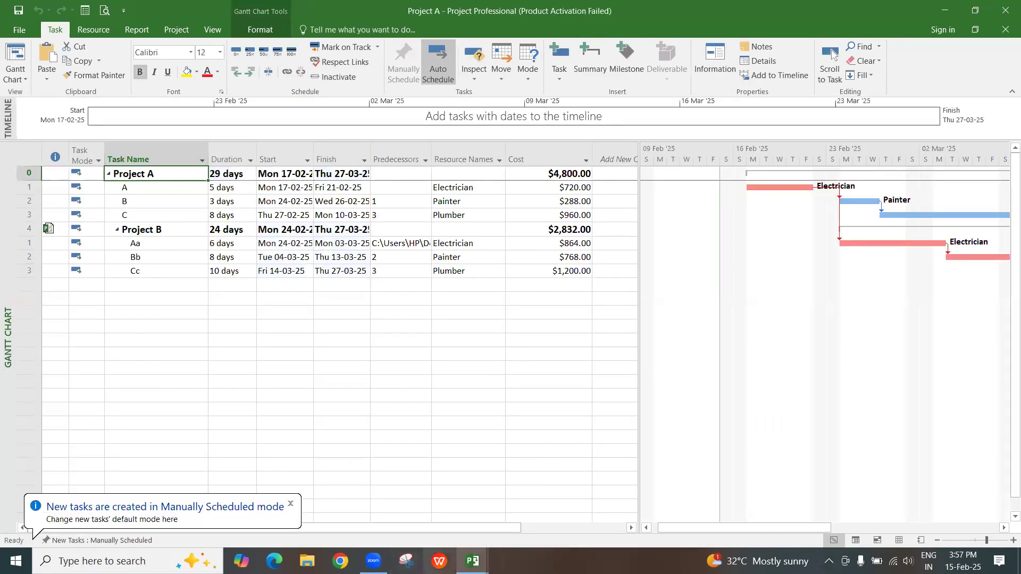
- Check the resource sheet in the Resource Pool file and return to Project A
{"action": "mouse_move", "coordinate": [472, 561]}
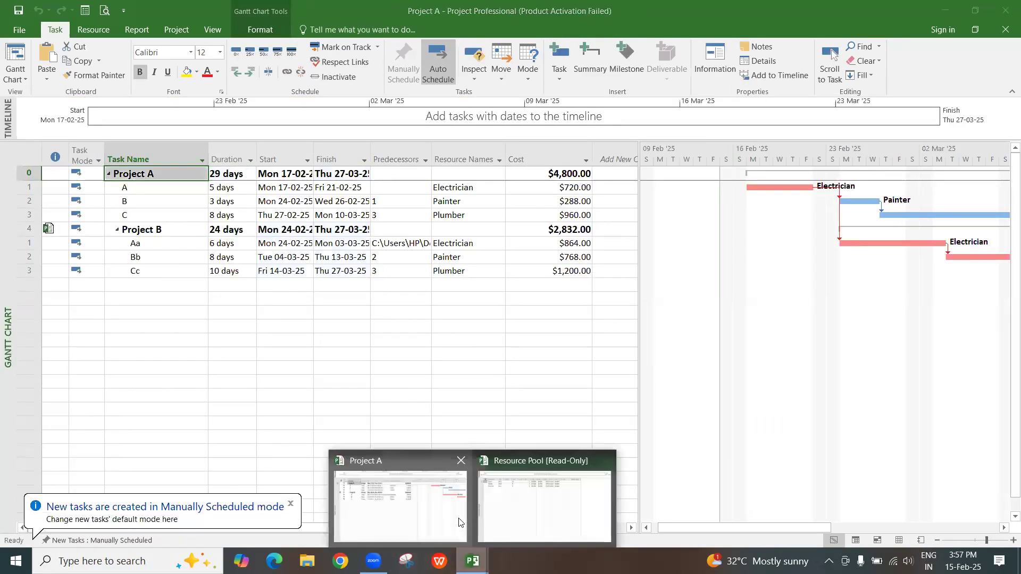
{"action": "left_click", "coordinate": [508, 511]}
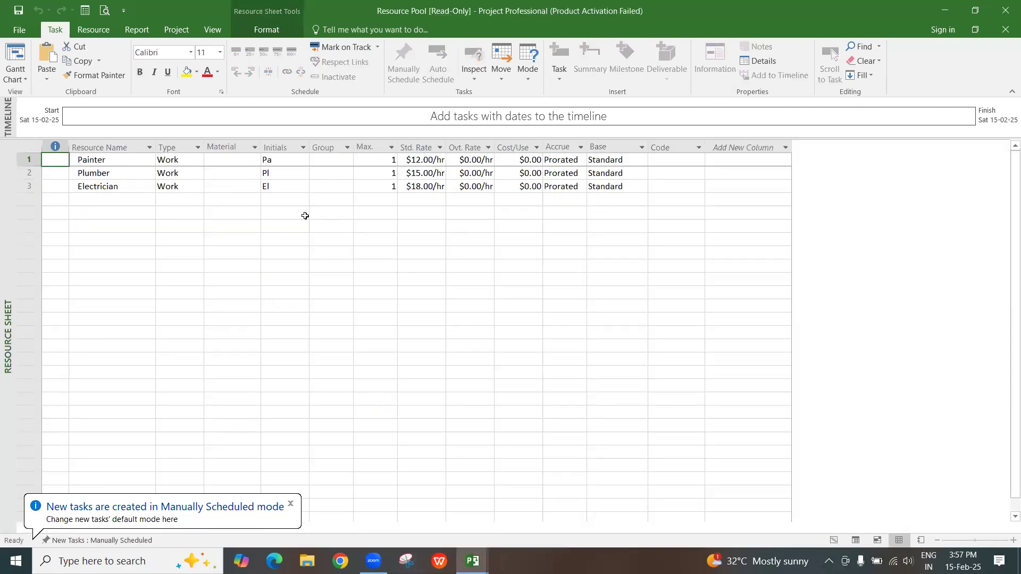
{"action": "mouse_move", "coordinate": [476, 561]}
{"action": "left_click", "coordinate": [447, 515]}
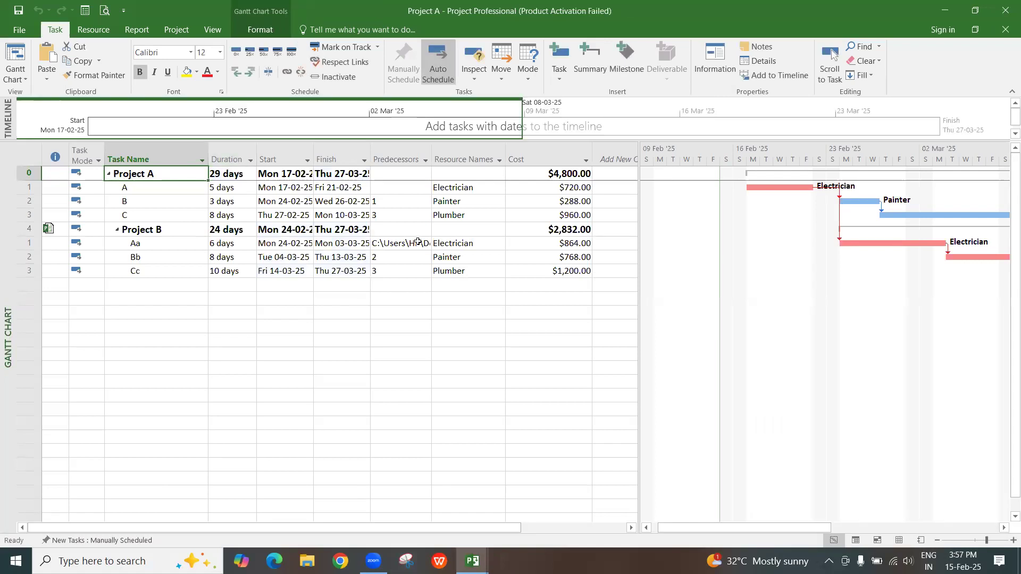
- Open the Project B file on its own and select external predecessor task A above task Aa
{"action": "left_click", "coordinate": [33, 32]}
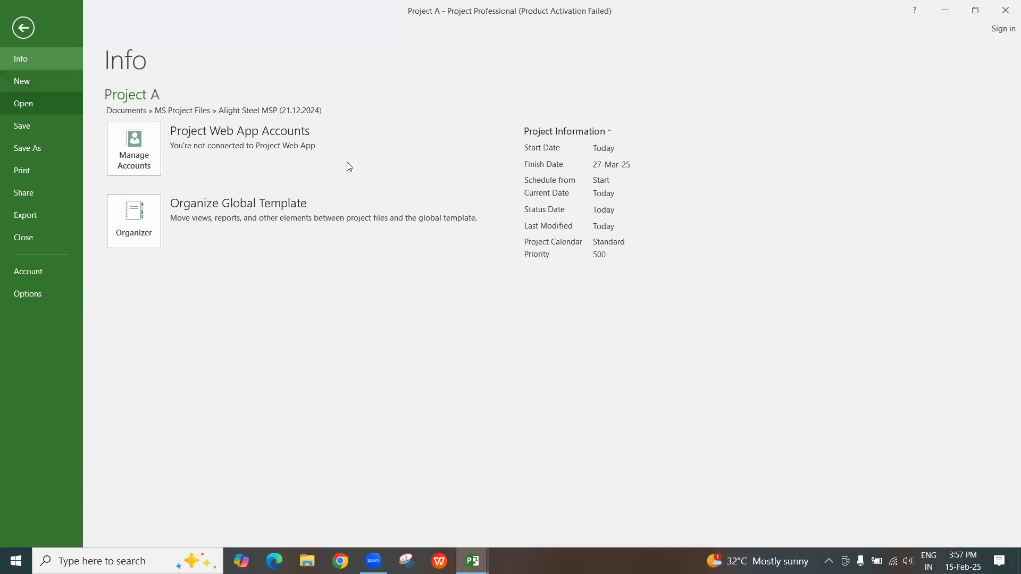
{"action": "key", "text": "ctrl+o"}
{"action": "left_click", "coordinate": [390, 159]}
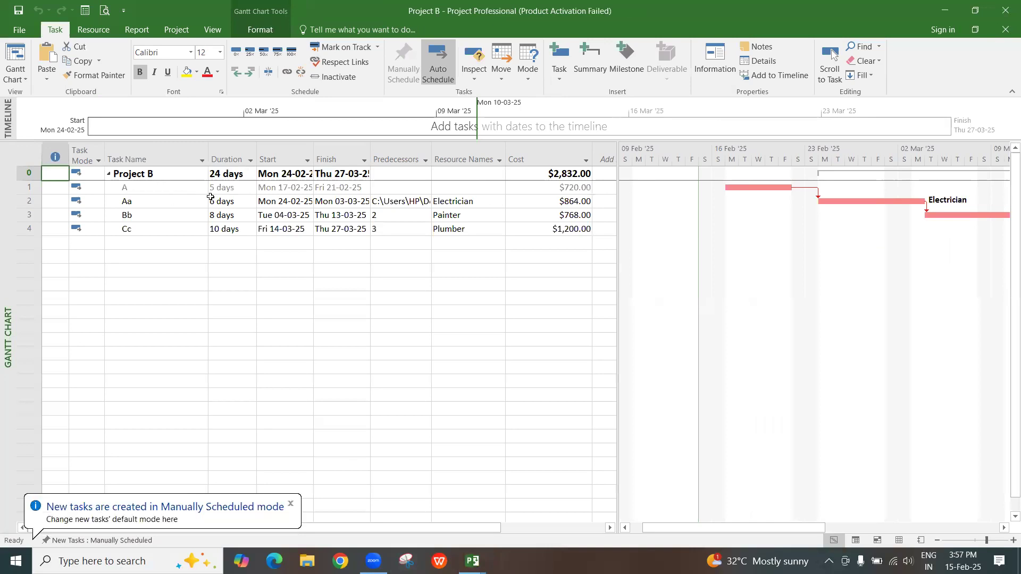
{"action": "left_click", "coordinate": [198, 191]}
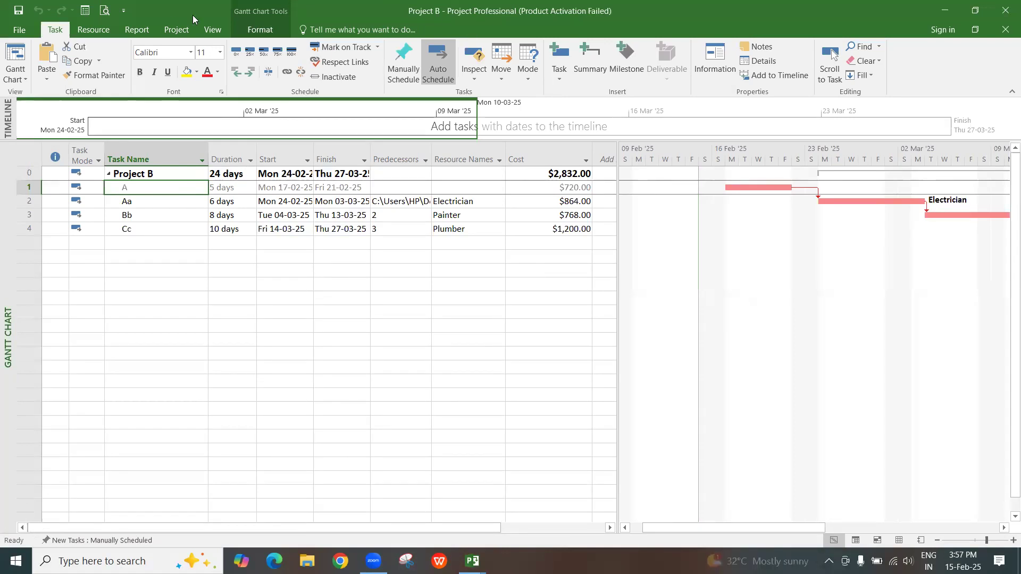
{"action": "left_click", "coordinate": [176, 30]}
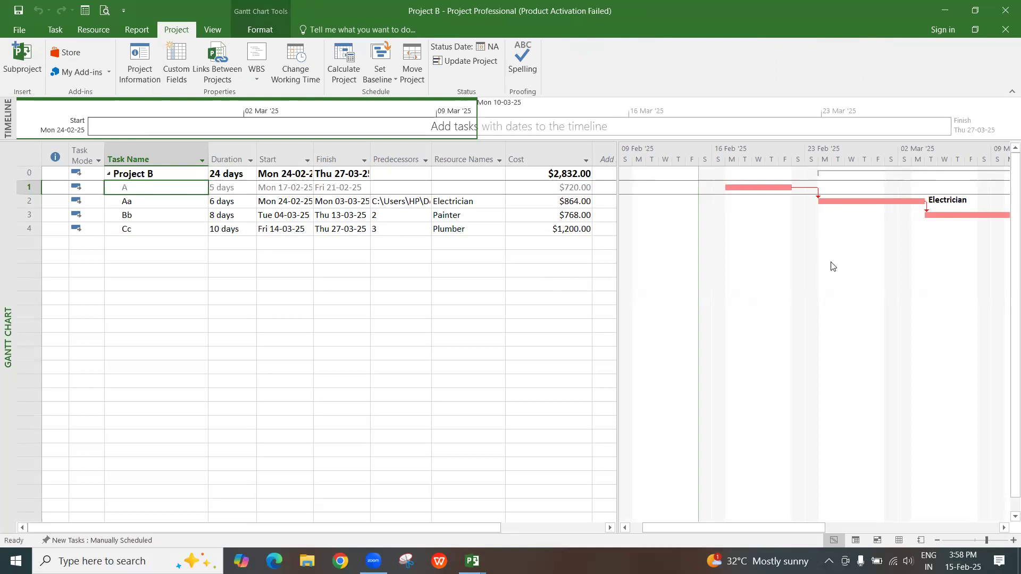
- Look at the Resource Pool window again and switch back to the Project A window
{"action": "left_click", "coordinate": [472, 561]}
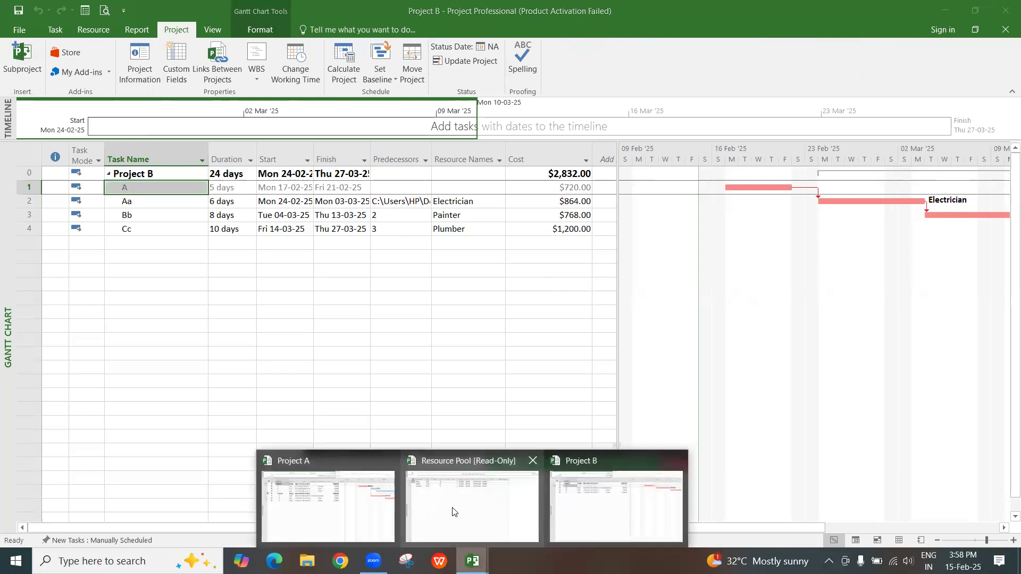
{"action": "left_click", "coordinate": [504, 506]}
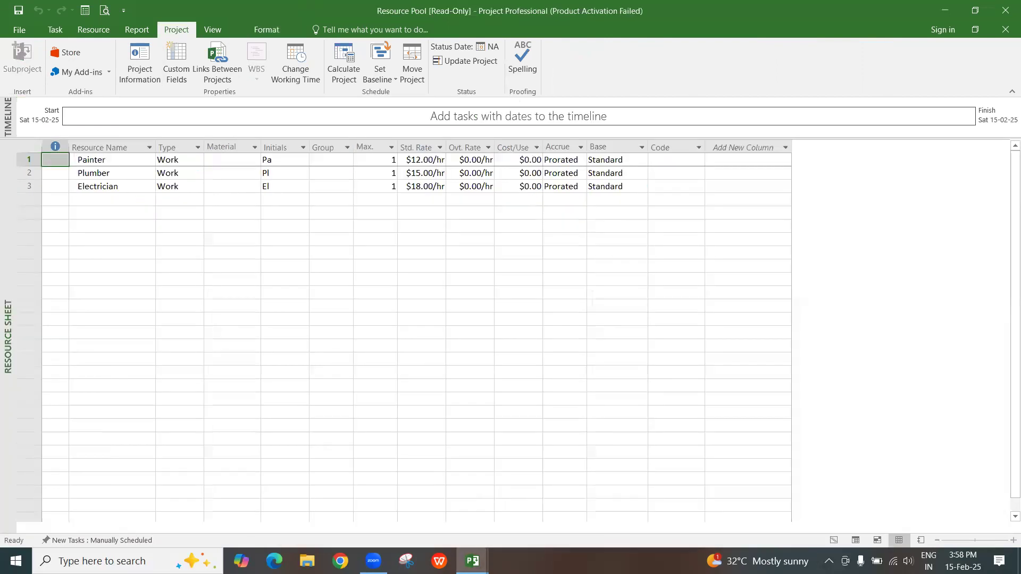
{"action": "left_click", "coordinate": [363, 513]}
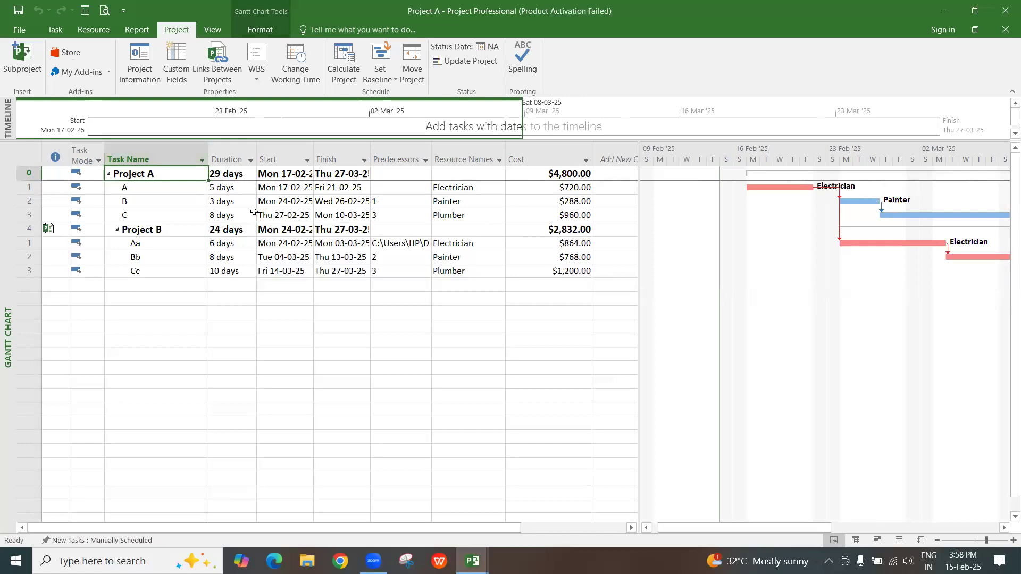
- Review Project A's work hours in the Task Usage view and return to the Gantt Chart view
{"action": "left_click", "coordinate": [260, 31]}
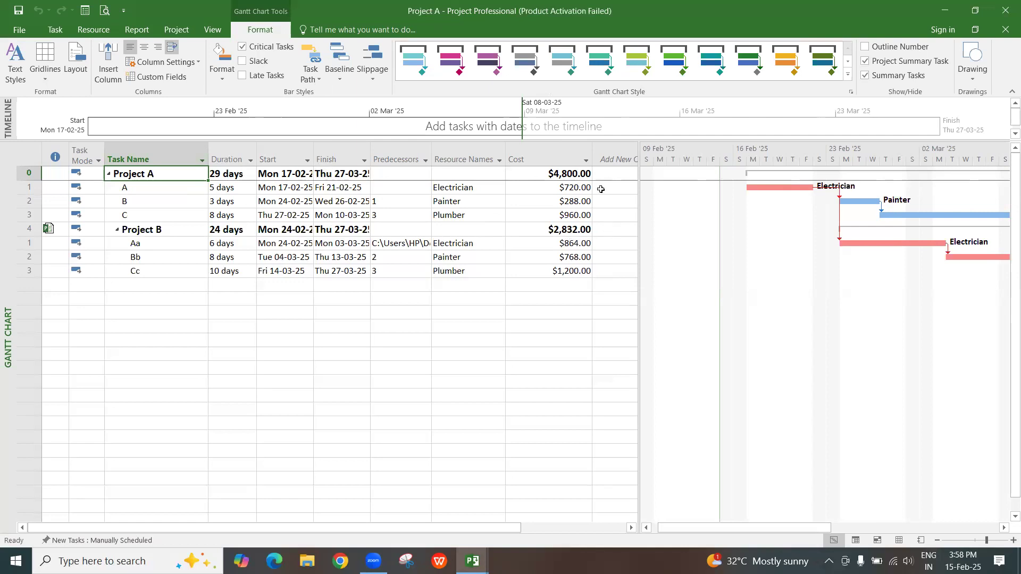
{"action": "left_click", "coordinate": [856, 540]}
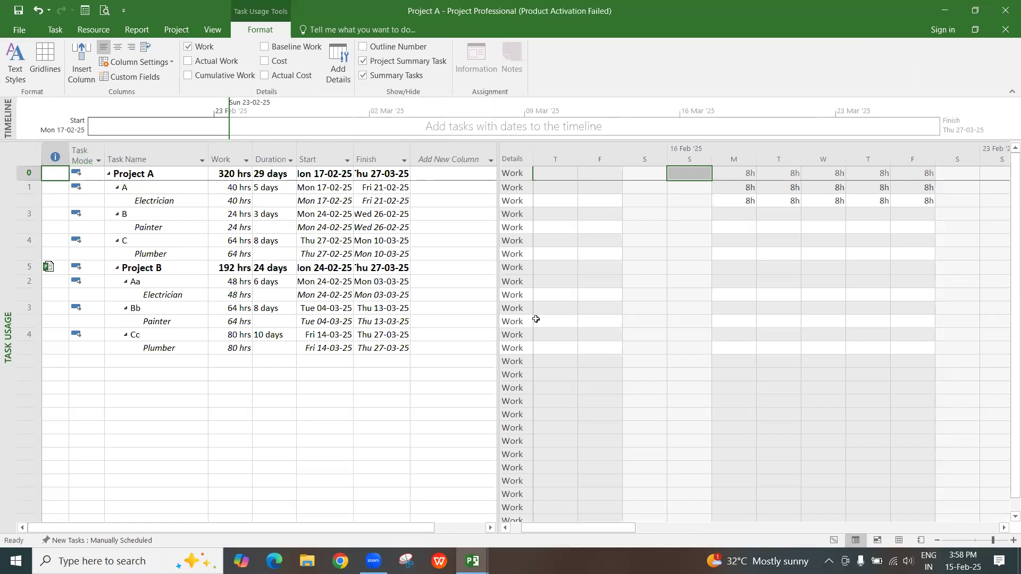
{"action": "left_click", "coordinate": [834, 540]}
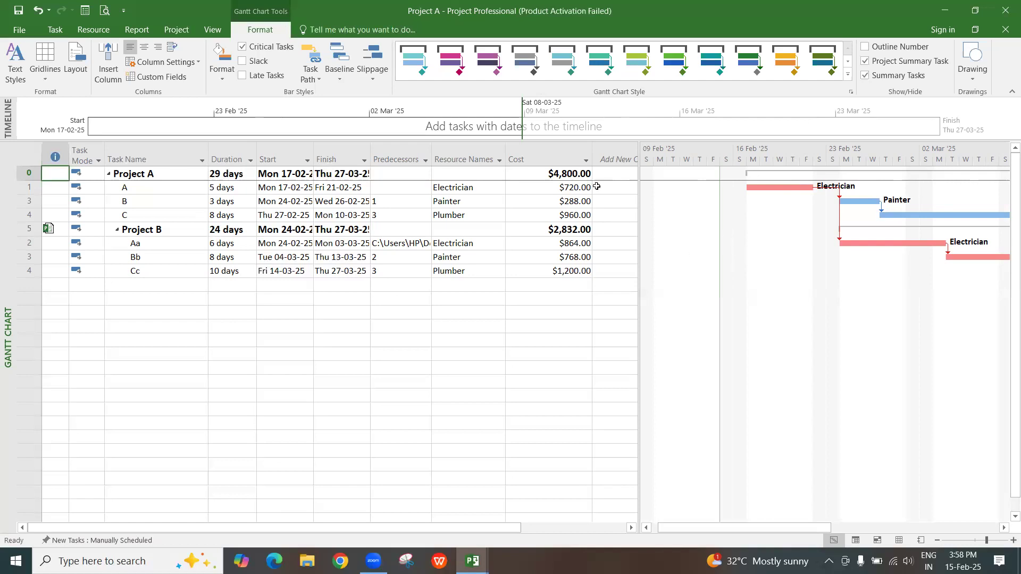
- Compare Project A's total cost with the costs of tasks A, B and C and the Project B subproject
{"action": "left_click", "coordinate": [576, 230]}
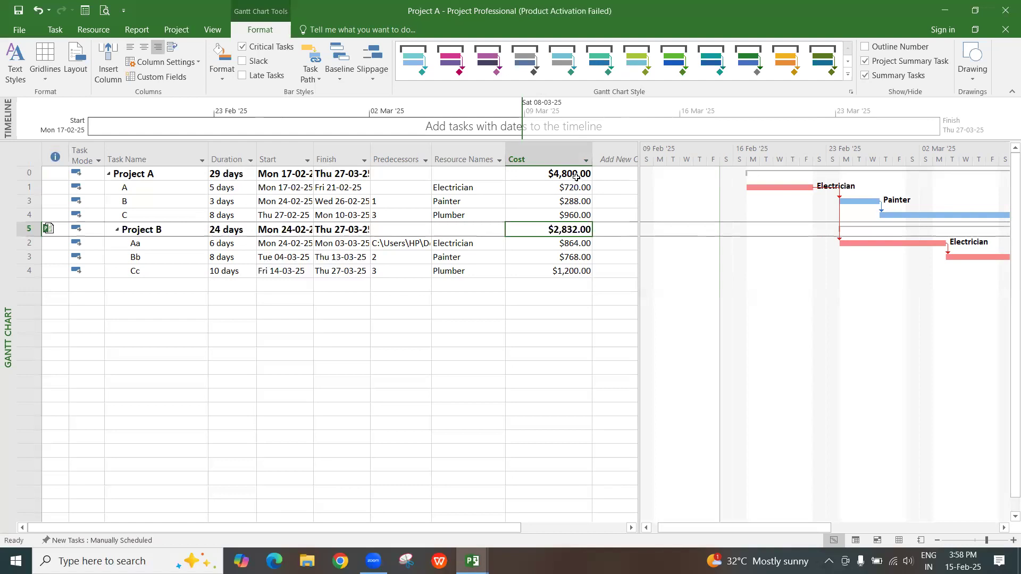
{"action": "left_click", "coordinate": [576, 175]}
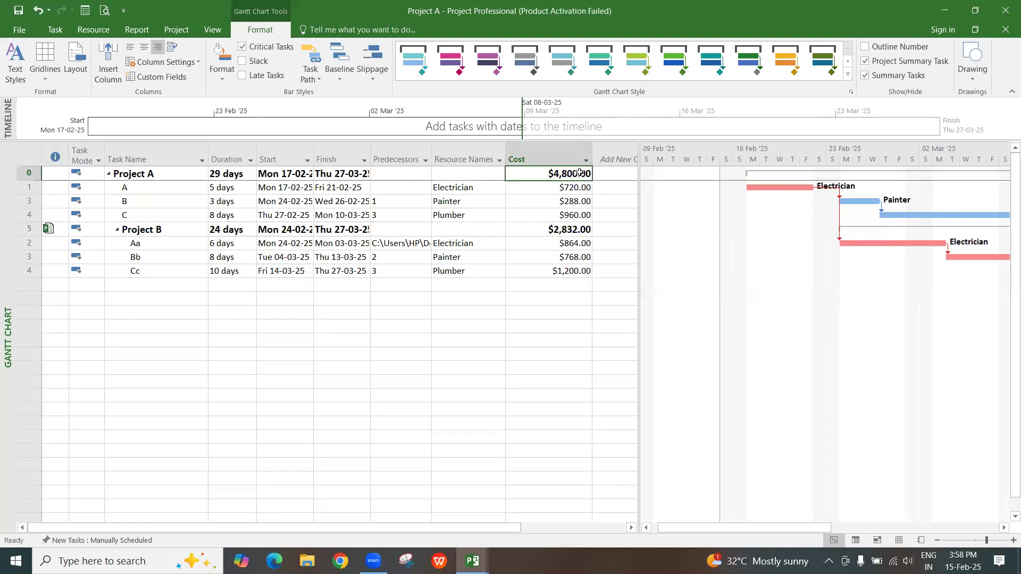
{"action": "left_click_drag", "start_coordinate": [572, 187], "coordinate": [569, 214]}
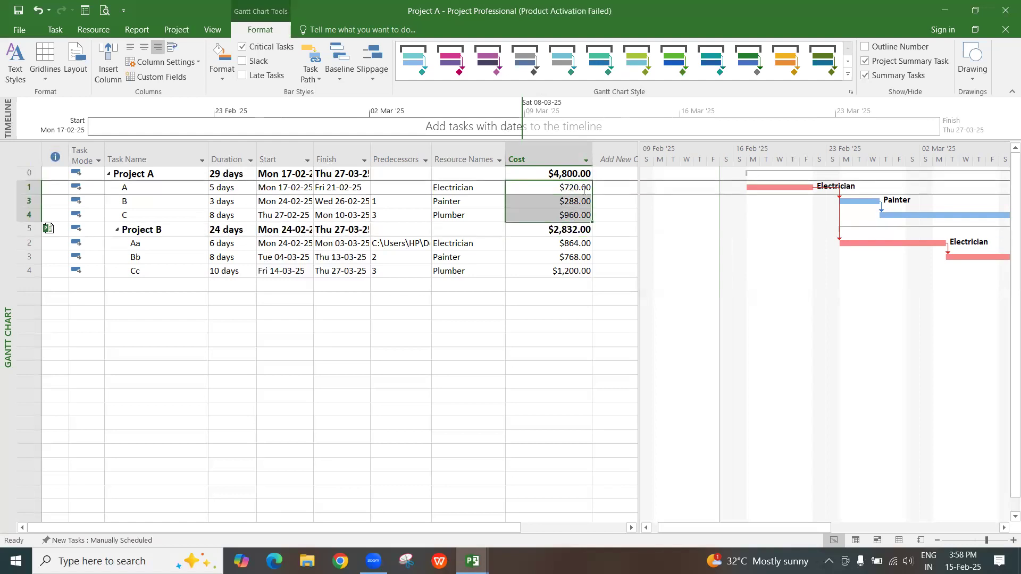
{"action": "left_click", "coordinate": [563, 299]}
{"action": "left_click_drag", "start_coordinate": [579, 189], "coordinate": [579, 212]}
{"action": "left_click", "coordinate": [574, 231], "text": "ctrl"}
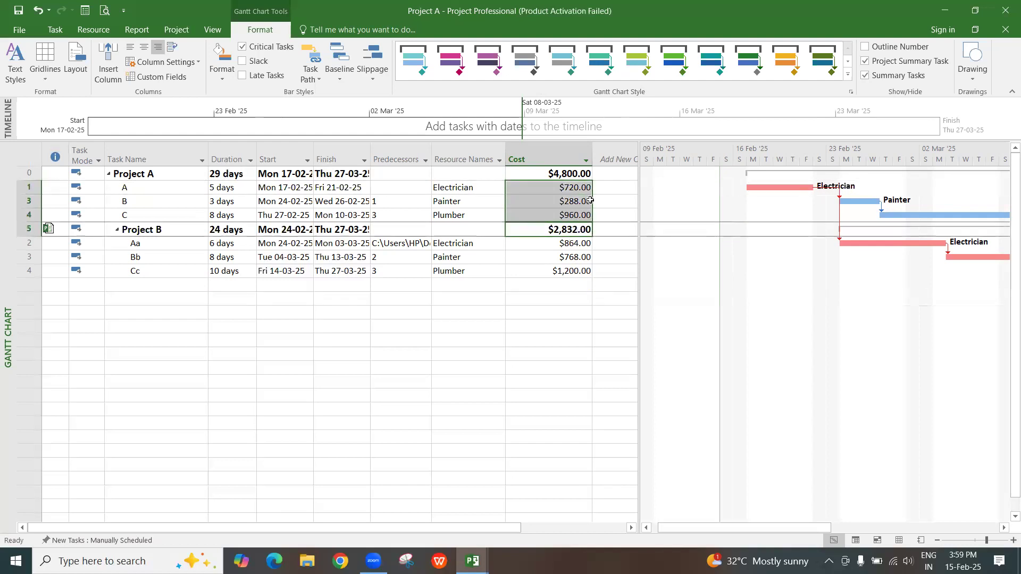
{"action": "left_click", "coordinate": [577, 172]}
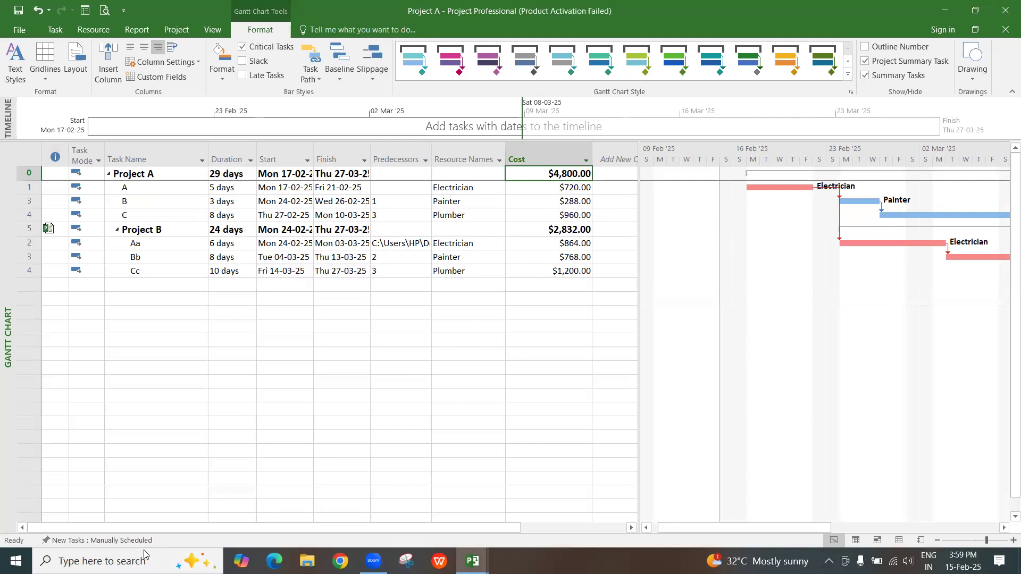
- Use Calculator to add the task costs 720 + 288 + 960 and Project B's 2832, and check Project A's total cost
{"action": "left_click", "coordinate": [101, 561]}
{"action": "type", "text": "cal"}
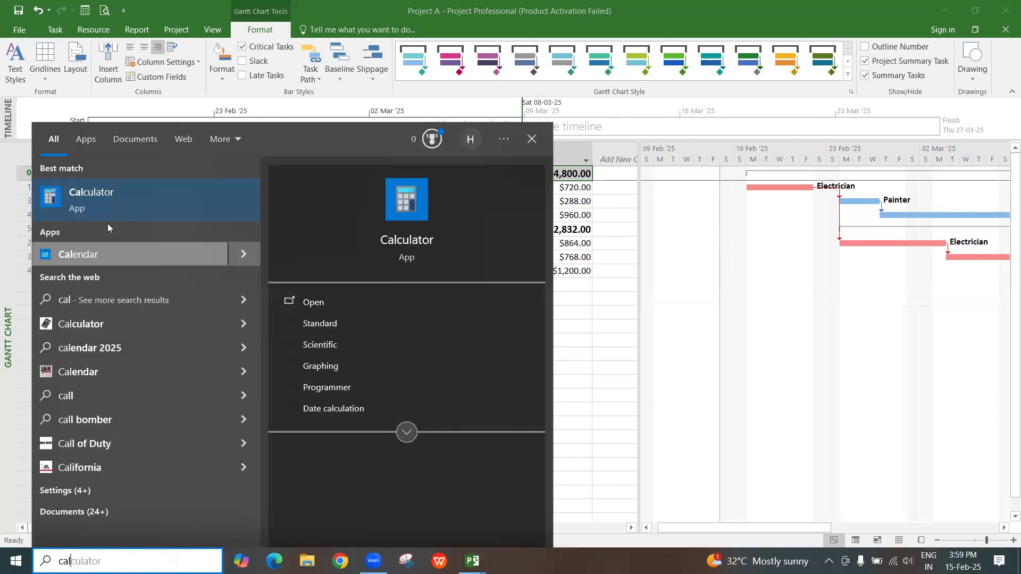
{"action": "left_click", "coordinate": [107, 209]}
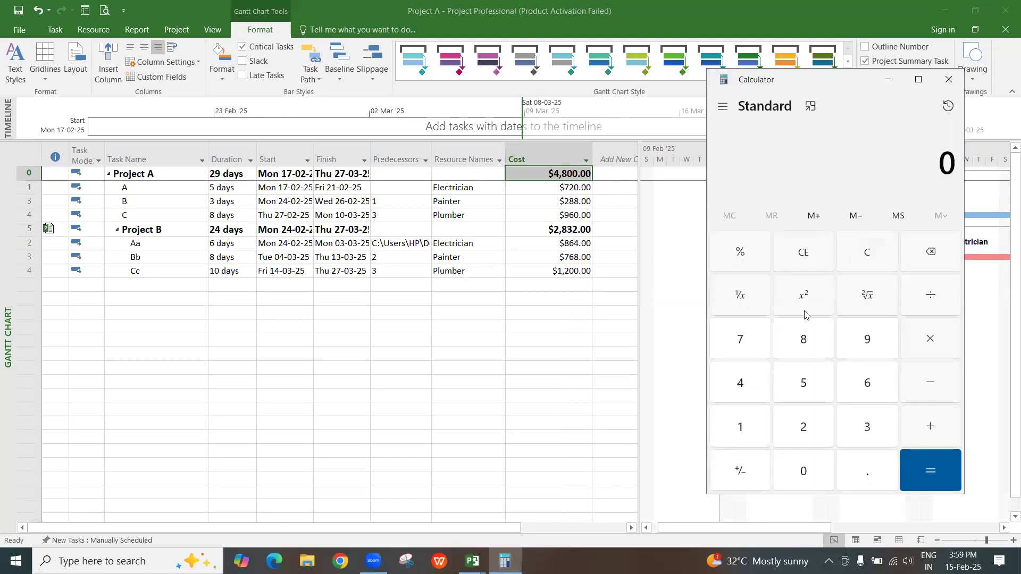
{"action": "left_click_drag", "start_coordinate": [857, 83], "coordinate": [877, 97]}
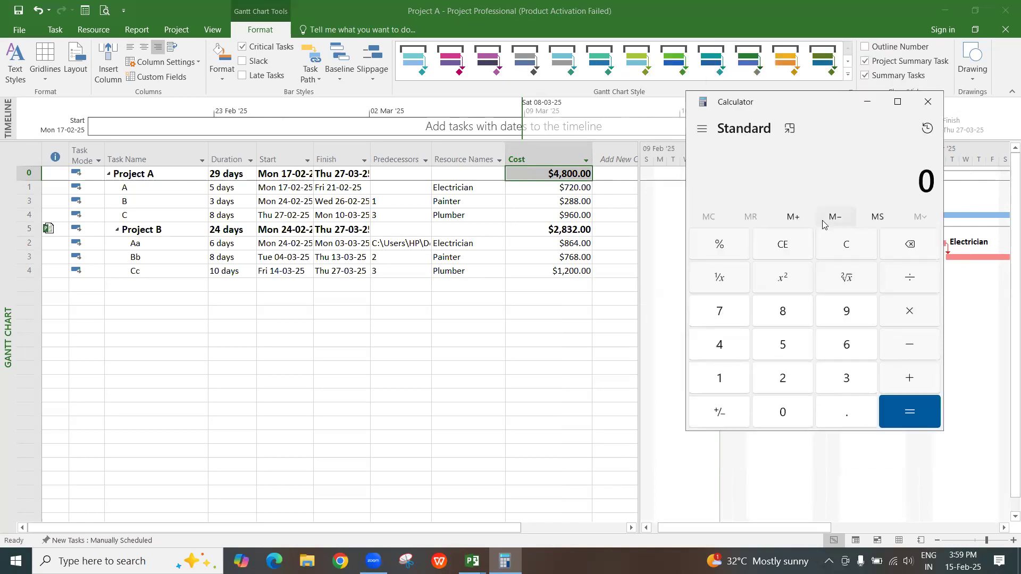
{"action": "type", "text": "720"}
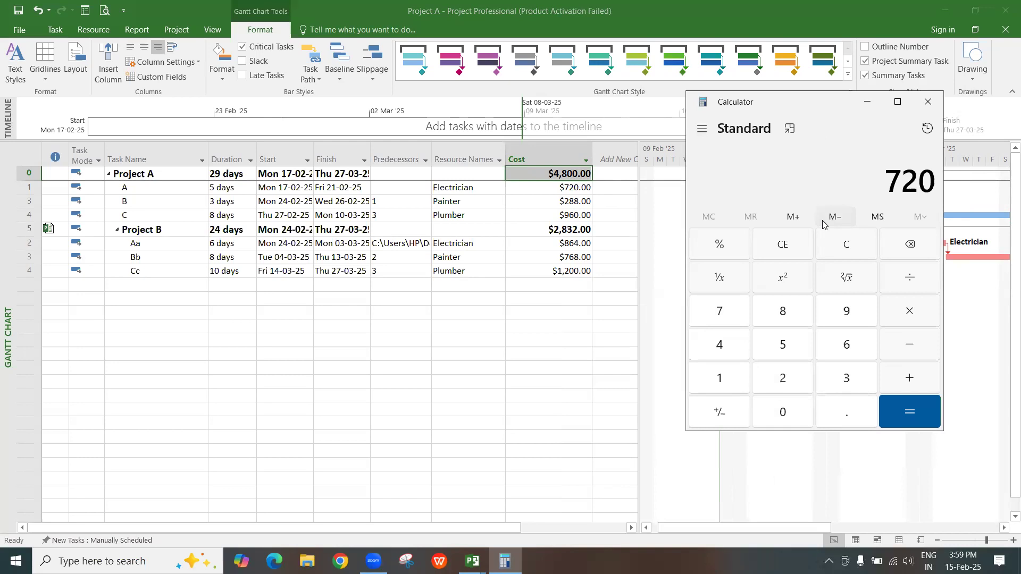
{"action": "type", "text": "+288"}
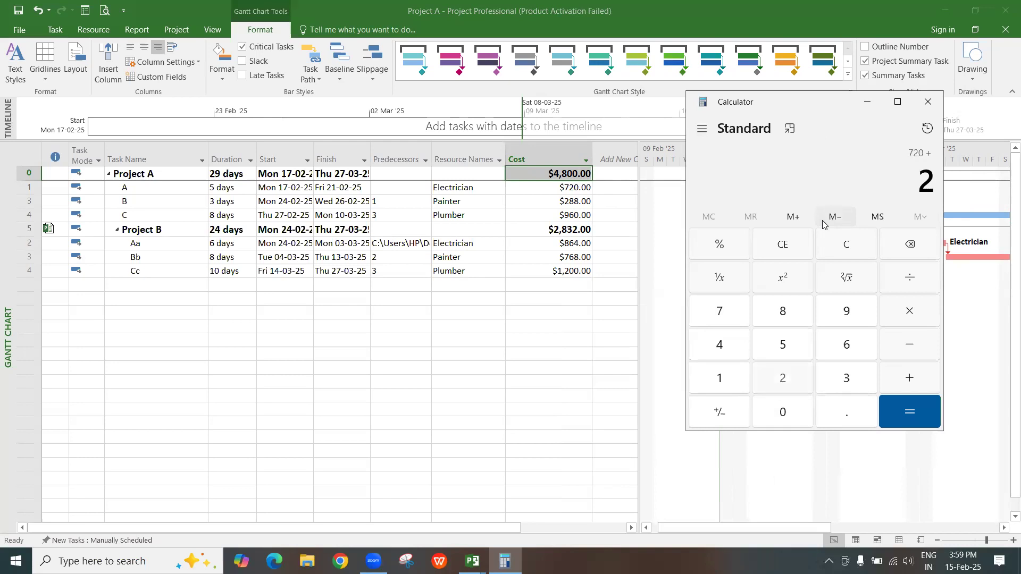
{"action": "type", "text": "+"}
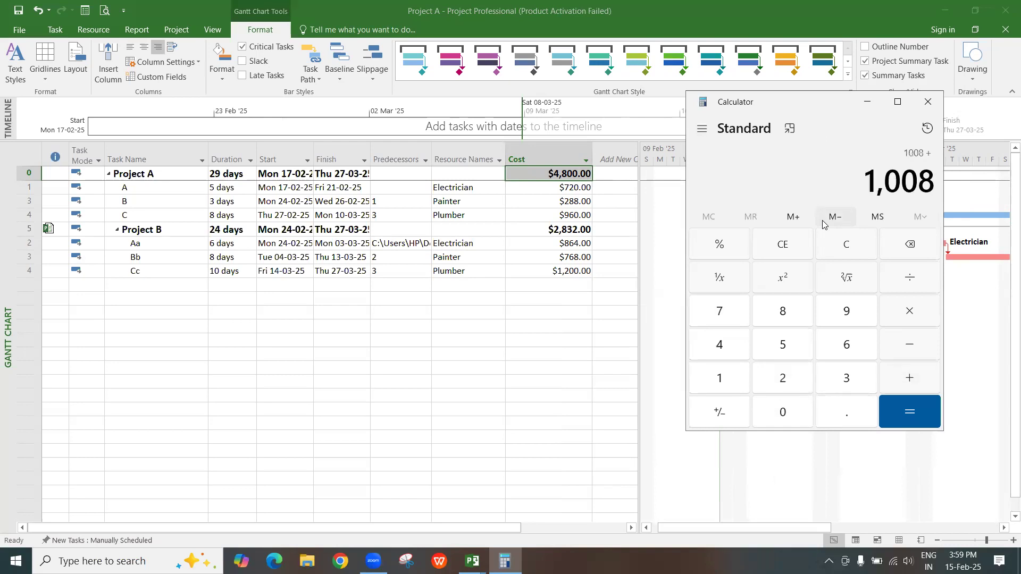
{"action": "type", "text": "960"}
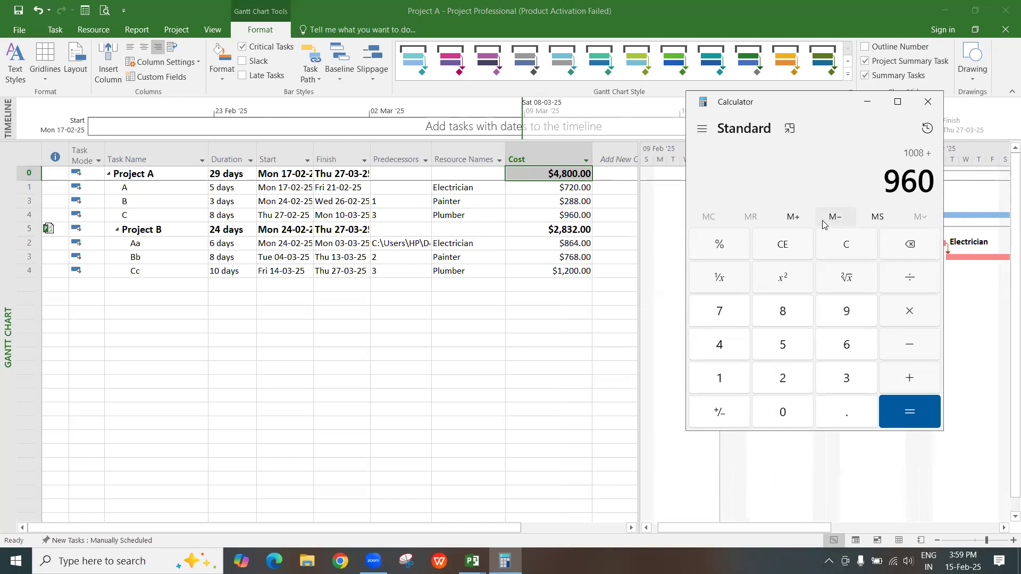
{"action": "type", "text": "+2832"}
{"action": "key", "text": "Return"}
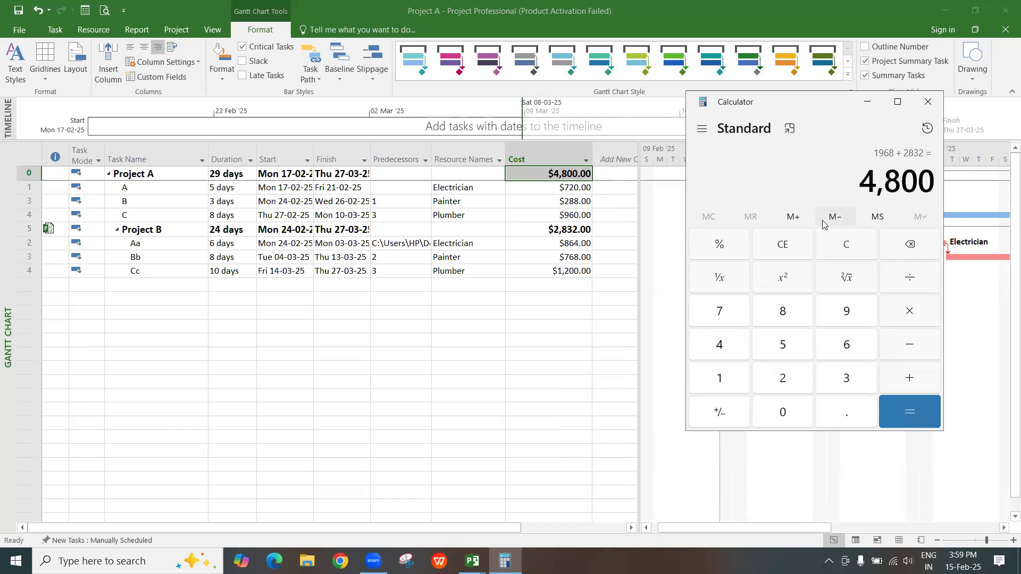
{"action": "left_click", "coordinate": [559, 174]}
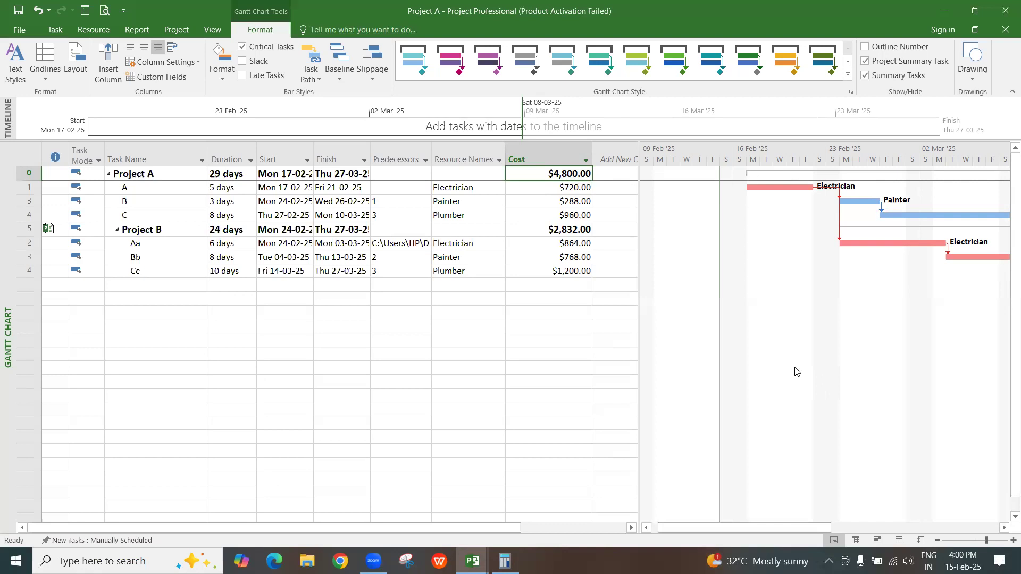
- Review Project A's calendar and scheduling options in Project Options and close them without making changes
{"action": "key", "text": "alt+Tab"}
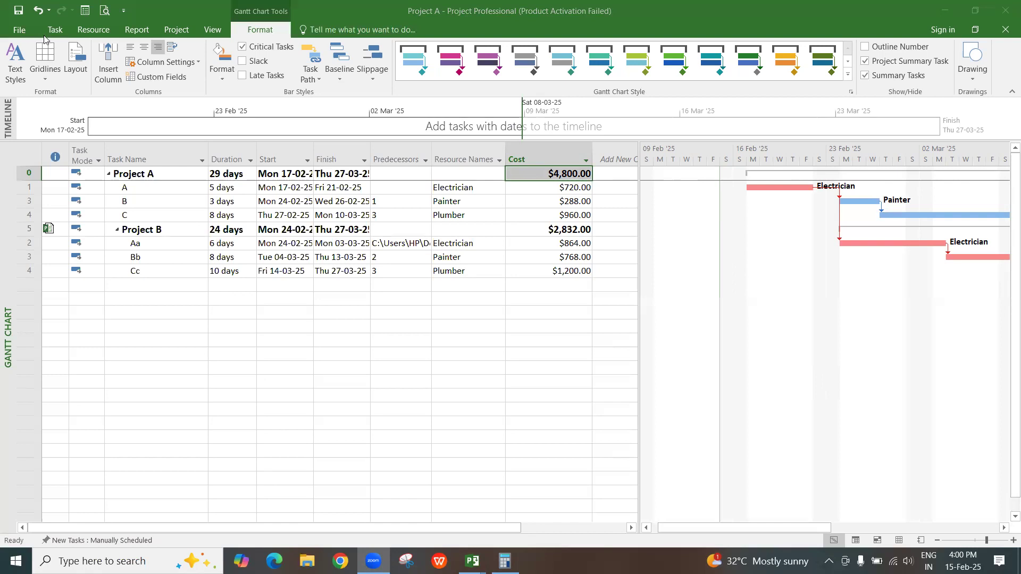
{"action": "left_click", "coordinate": [218, 36]}
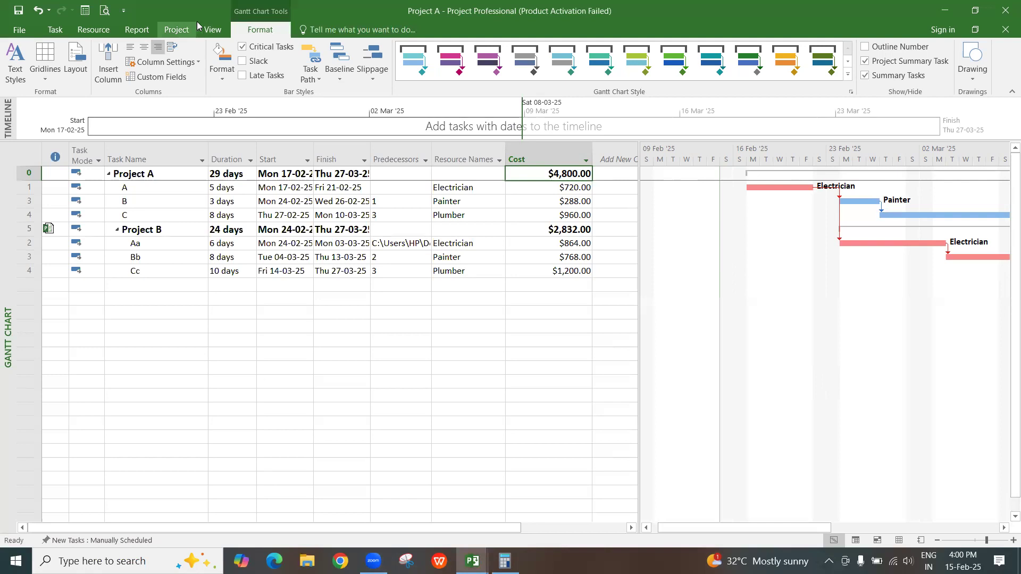
{"action": "left_click", "coordinate": [215, 32]}
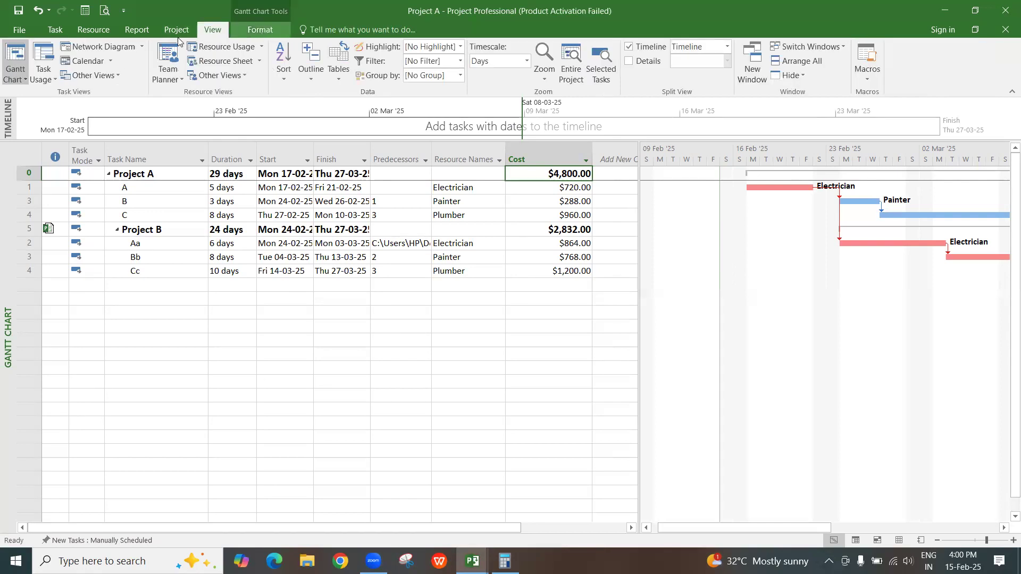
{"action": "left_click", "coordinate": [29, 30]}
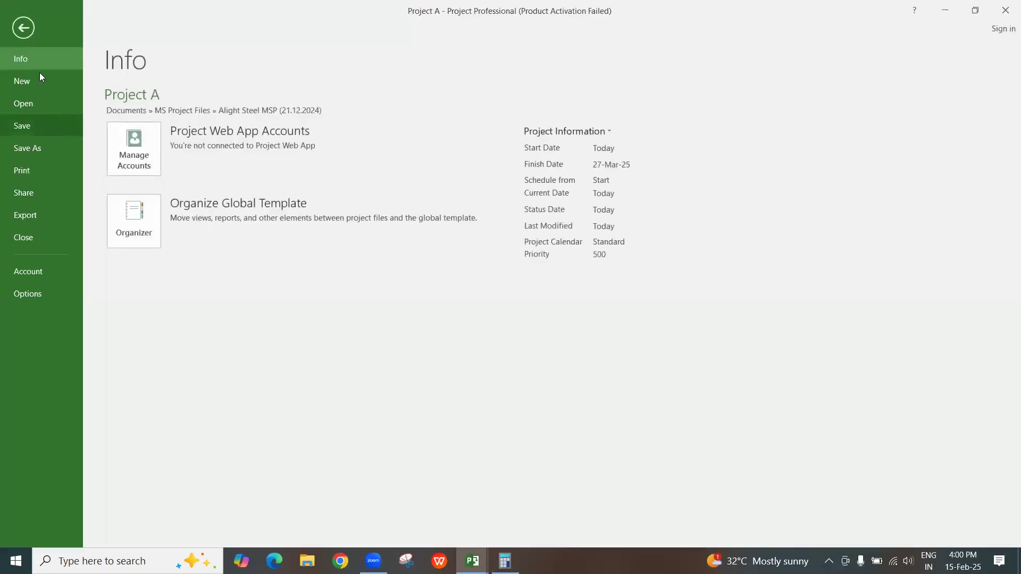
{"action": "left_click", "coordinate": [44, 291]}
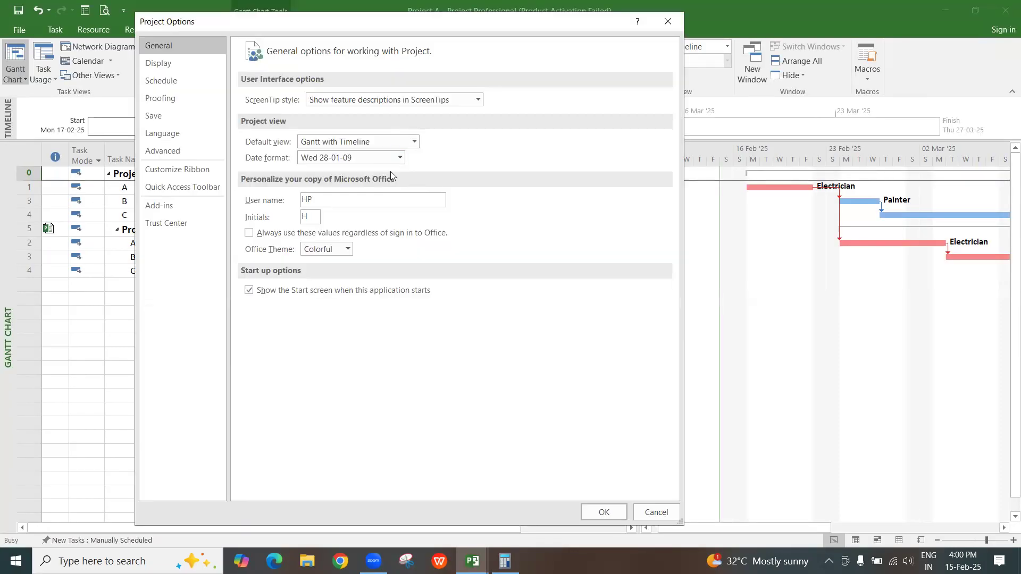
{"action": "left_click", "coordinate": [178, 82]}
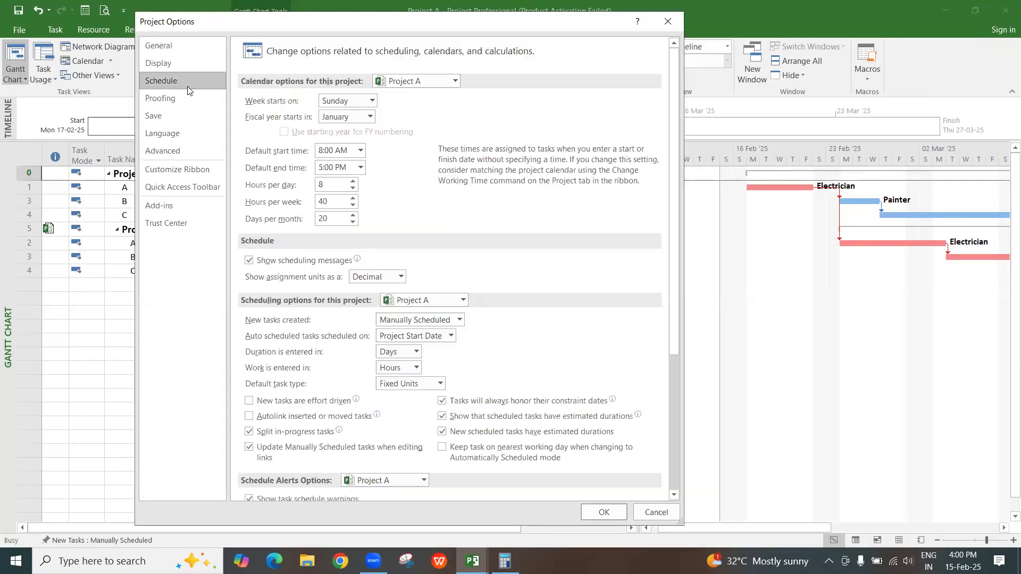
{"action": "left_click", "coordinate": [667, 21]}
- Check the resources' maximum units in the Resource Sheet and the assignment units format in the Schedule options
{"action": "left_click", "coordinate": [906, 539]}
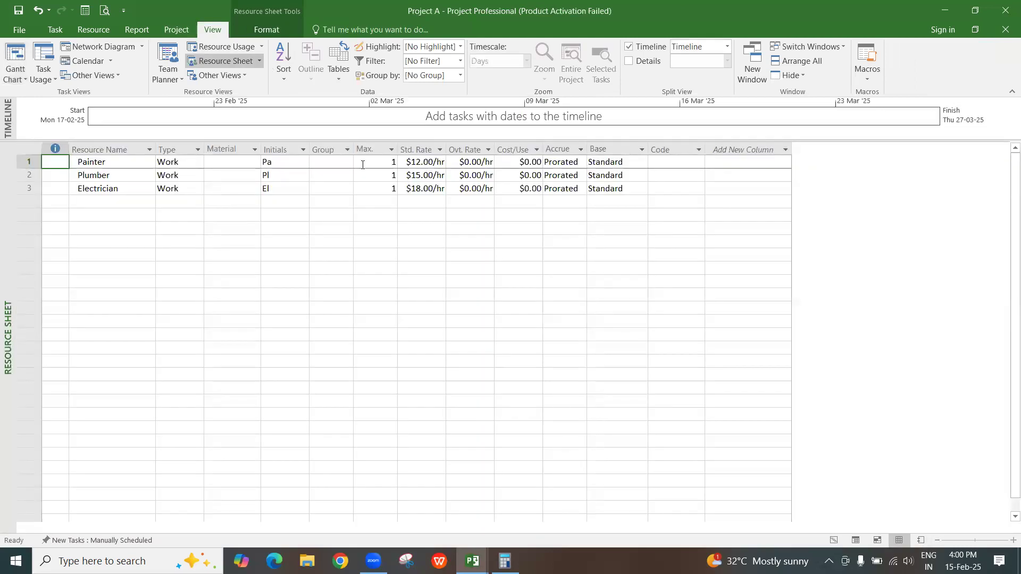
{"action": "double_click", "coordinate": [362, 166]}
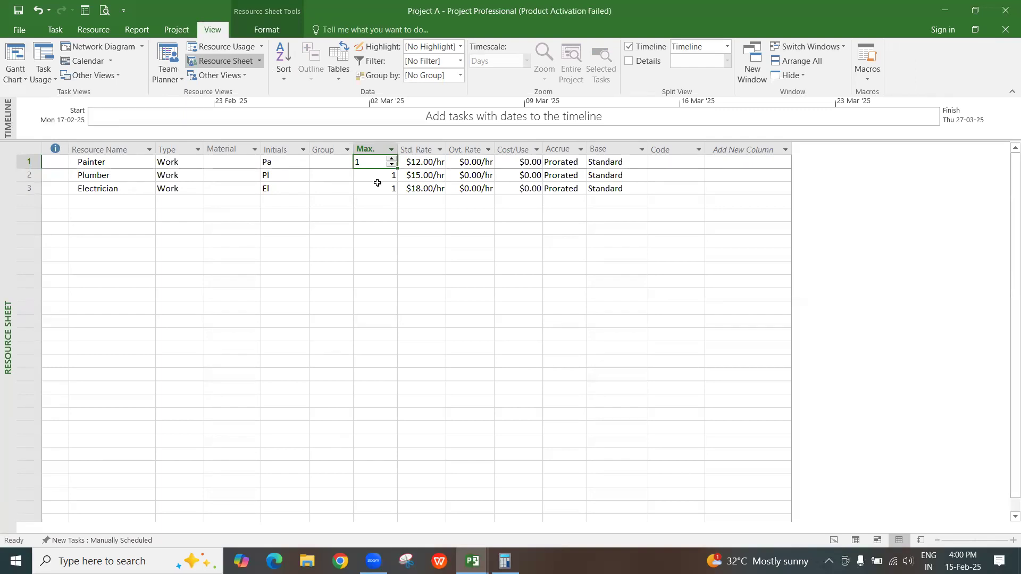
{"action": "left_click", "coordinate": [21, 37]}
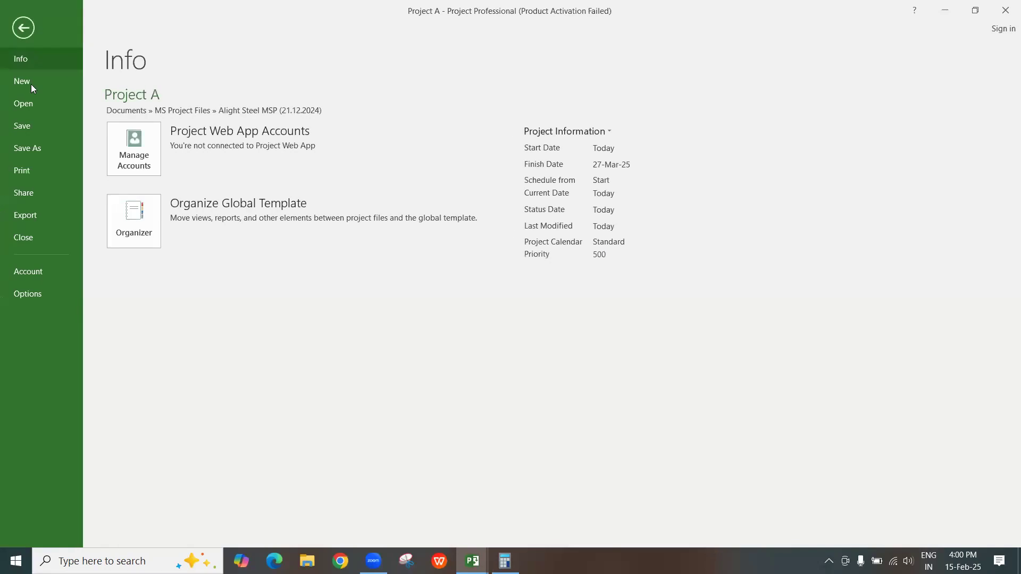
{"action": "left_click", "coordinate": [49, 299]}
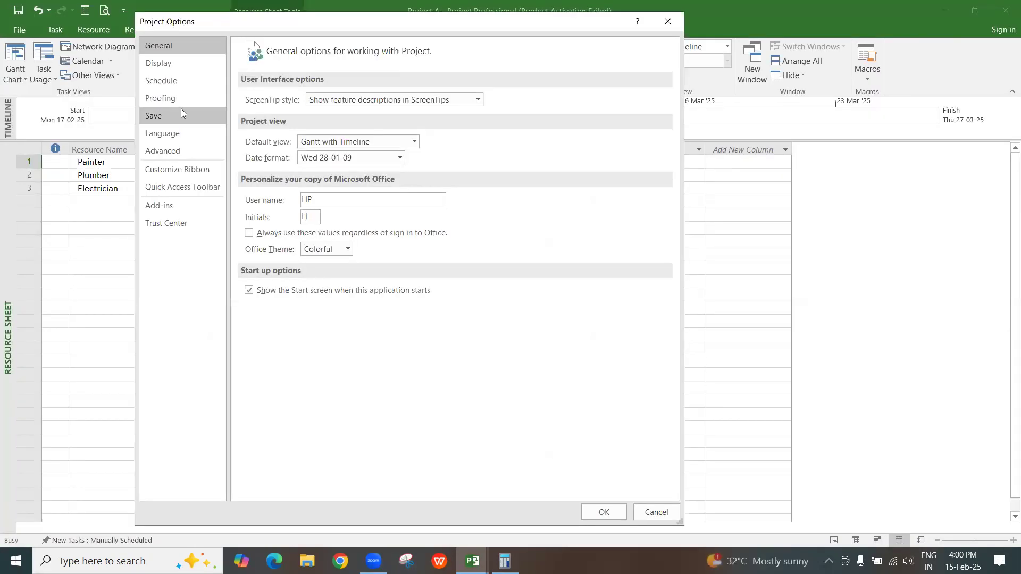
{"action": "left_click", "coordinate": [180, 82]}
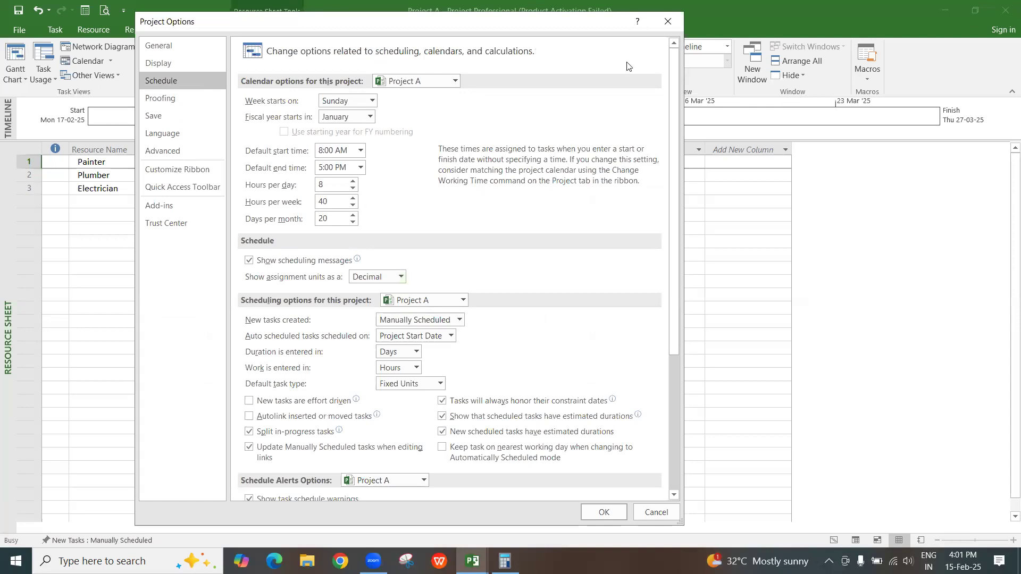
{"action": "left_click", "coordinate": [668, 22]}
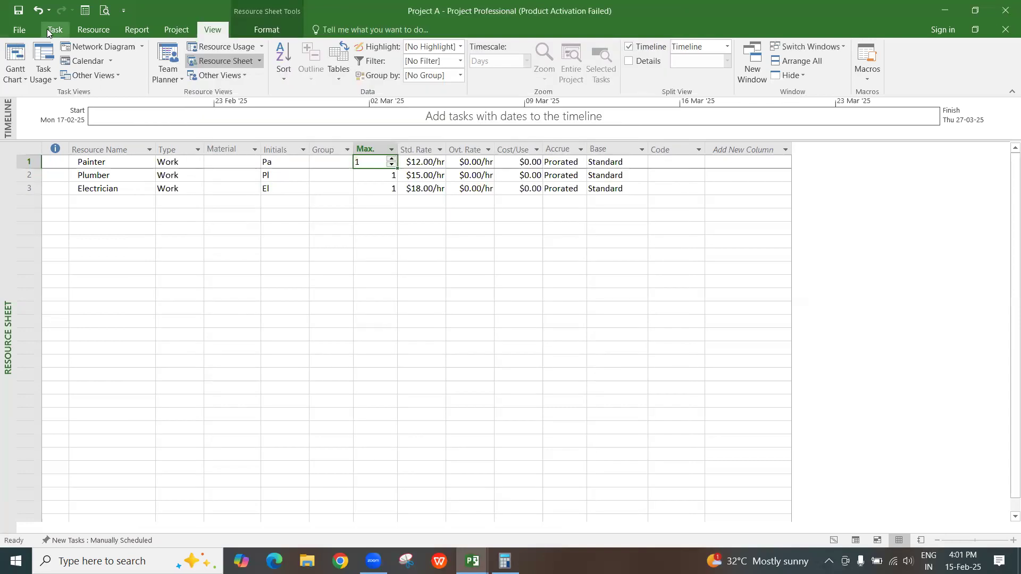
- Look at the options for moving tasks and return to the Gantt Chart view
{"action": "left_click", "coordinate": [48, 29]}
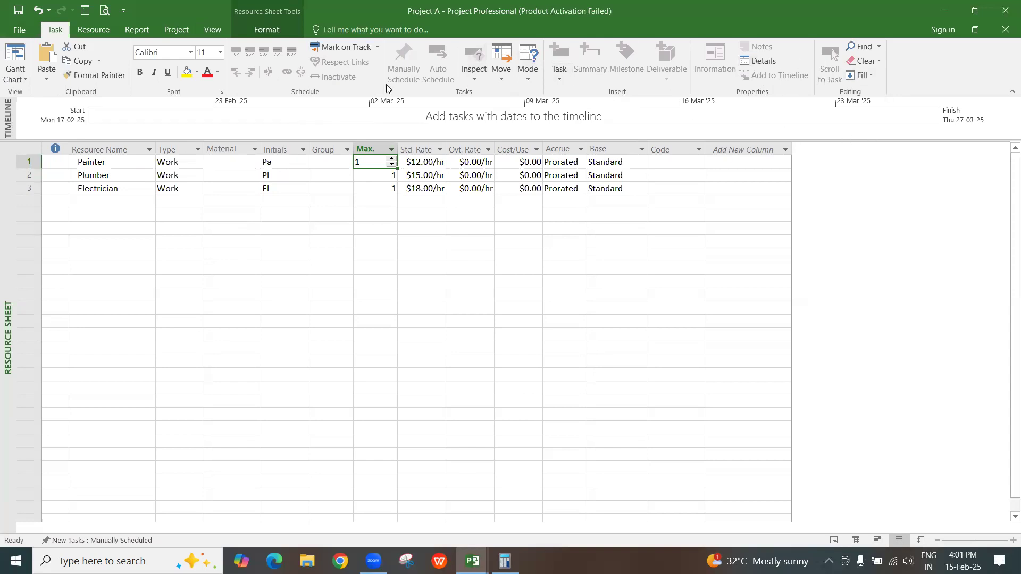
{"action": "left_click", "coordinate": [500, 75]}
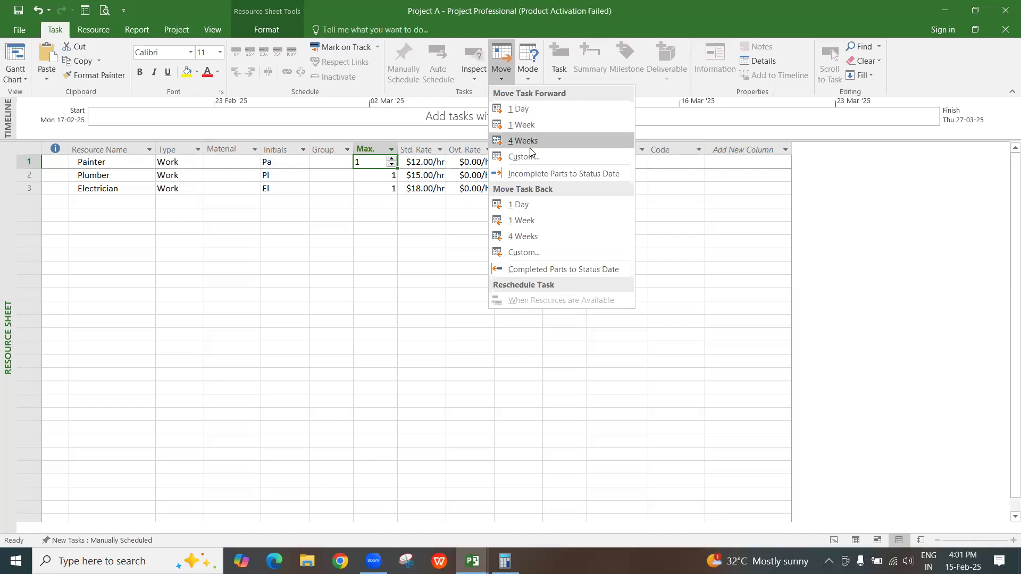
{"action": "left_click", "coordinate": [402, 224]}
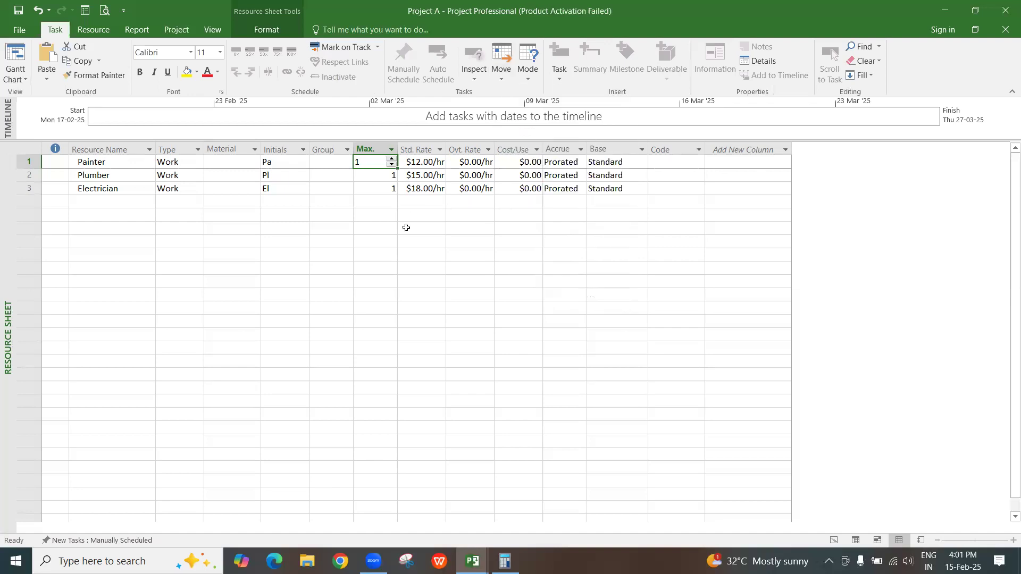
{"action": "left_click", "coordinate": [834, 543]}
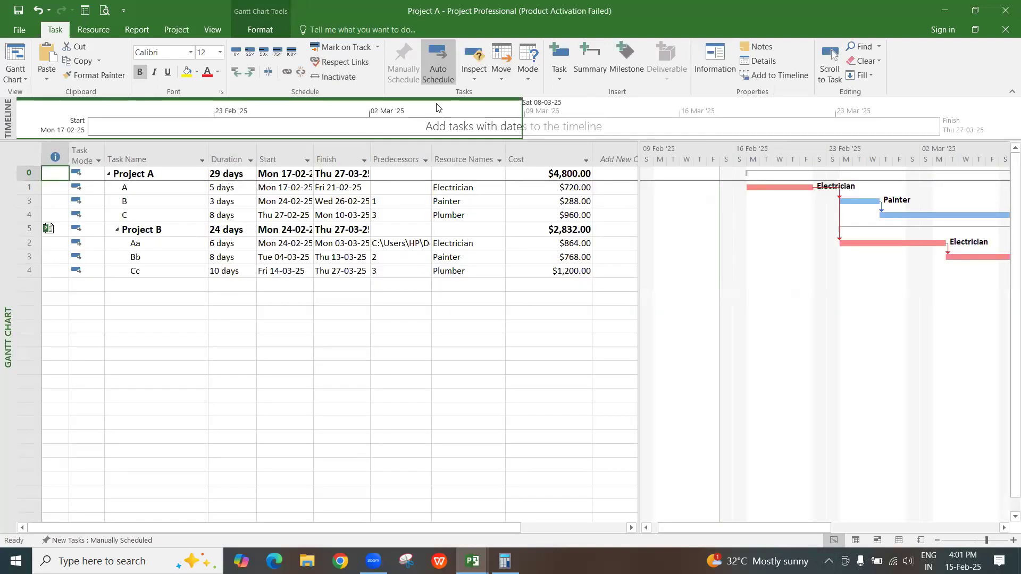
- Try to move the Project A summary task forward by 1 day
{"action": "left_click", "coordinate": [503, 77]}
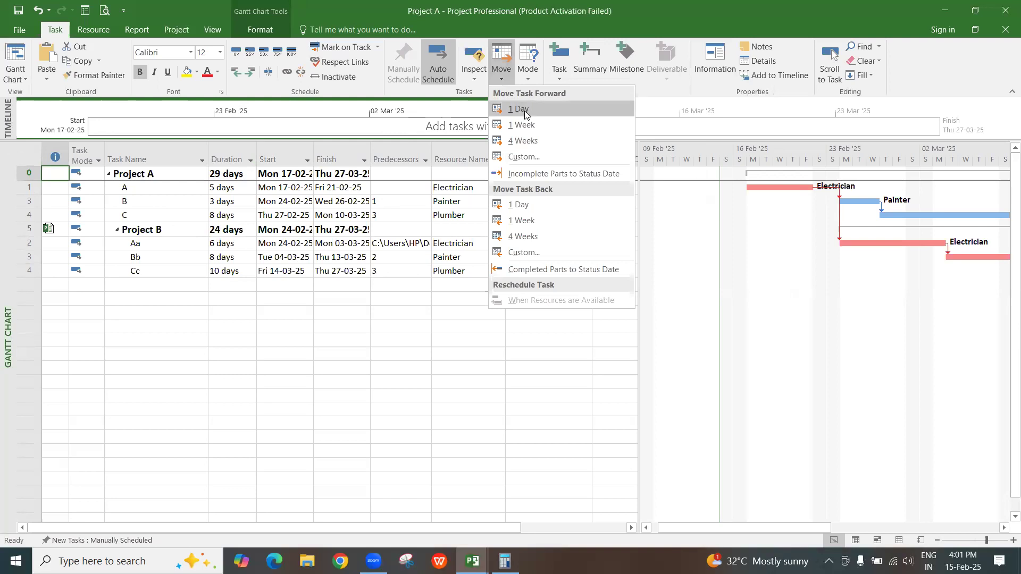
{"action": "left_click", "coordinate": [526, 112]}
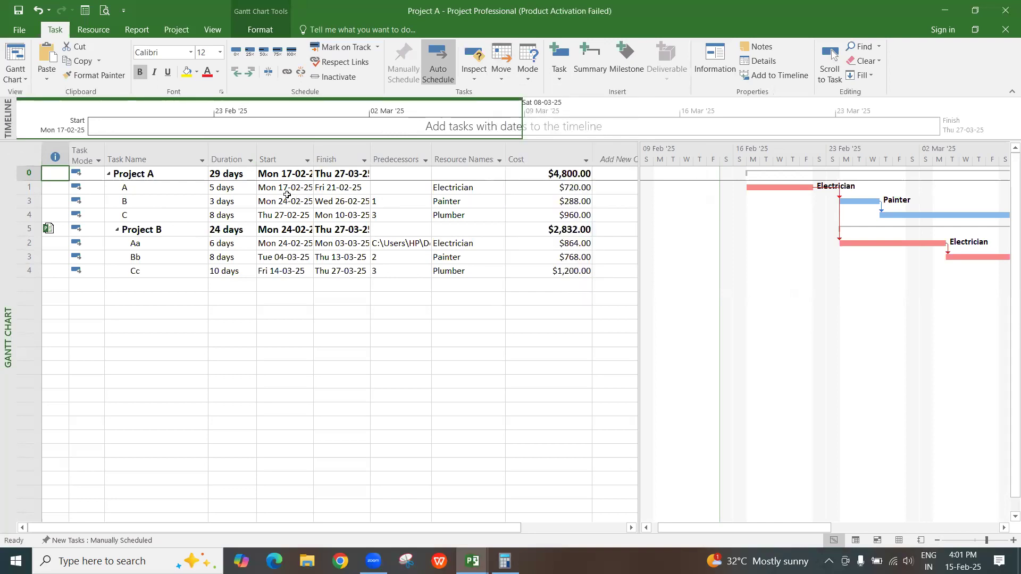
{"action": "left_click", "coordinate": [501, 62]}
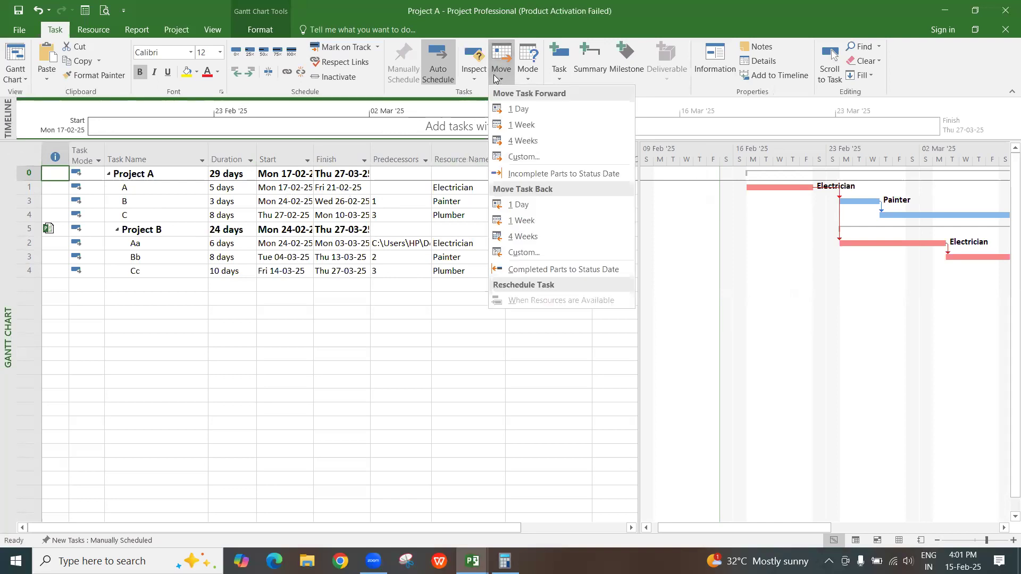
{"action": "left_click", "coordinate": [161, 169]}
{"action": "left_click", "coordinate": [161, 169]}
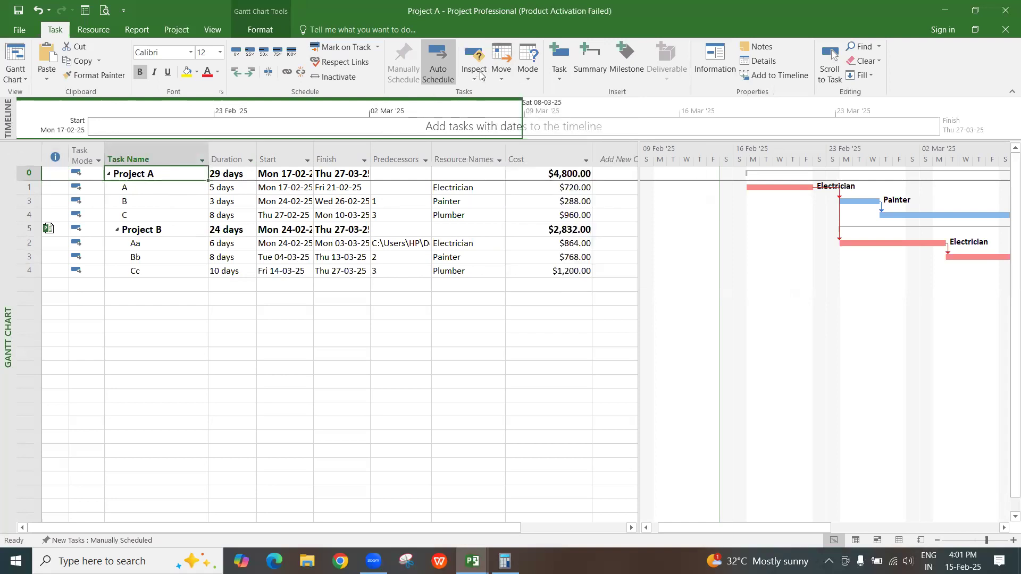
{"action": "left_click", "coordinate": [503, 74]}
{"action": "left_click", "coordinate": [517, 109]}
{"action": "left_click", "coordinate": [502, 73]}
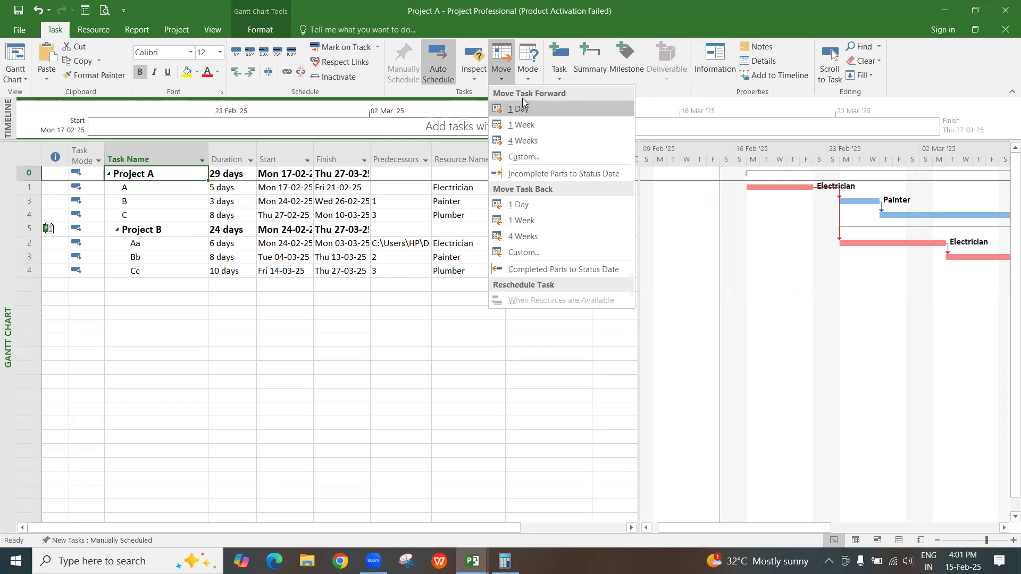
- Move task B of Project A forward by 1 day and check its constraint indicator
{"action": "left_click", "coordinate": [175, 189]}
{"action": "left_click", "coordinate": [174, 189]}
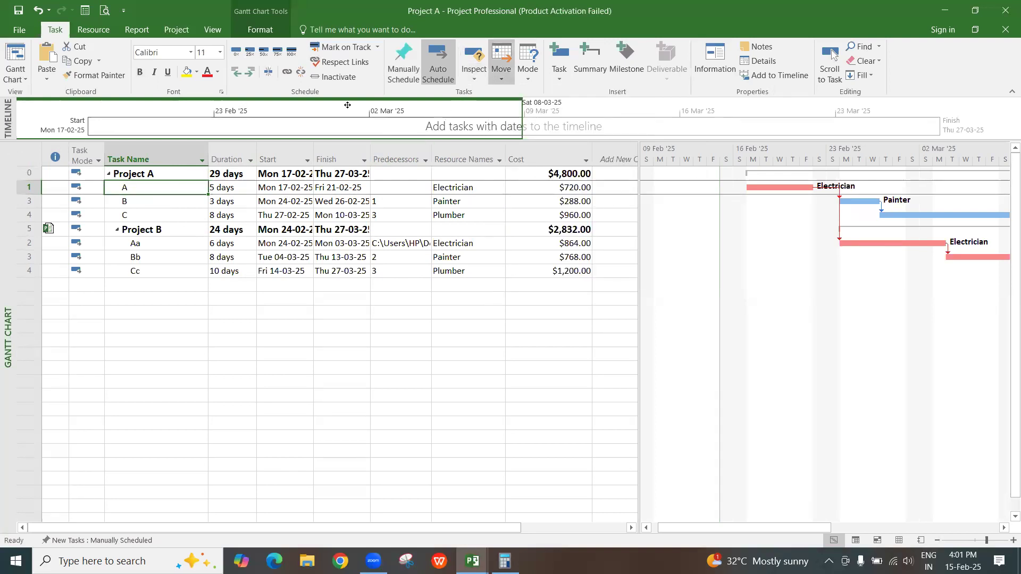
{"action": "left_click", "coordinate": [161, 203]}
{"action": "left_click", "coordinate": [499, 80]}
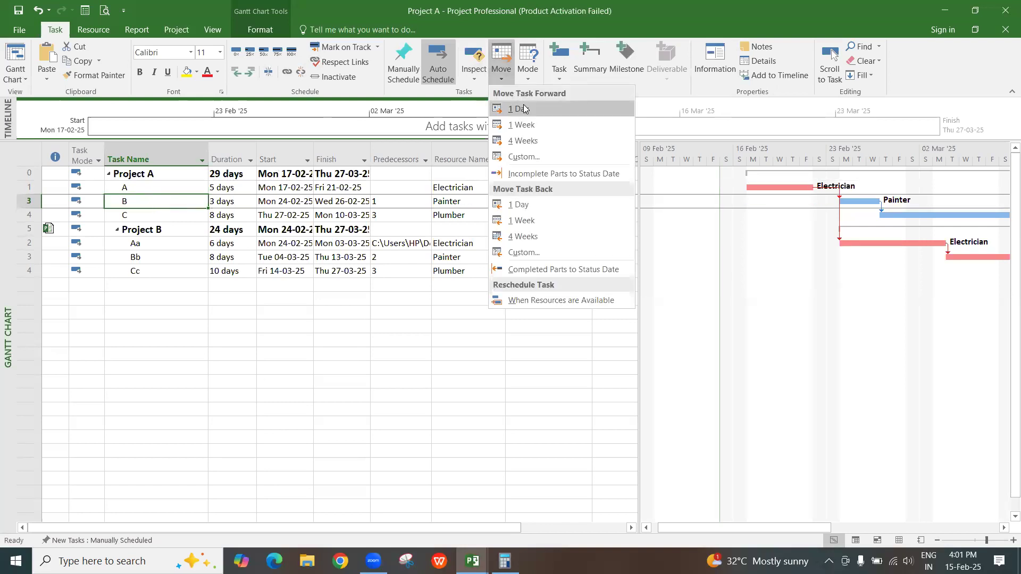
{"action": "left_click", "coordinate": [524, 107]}
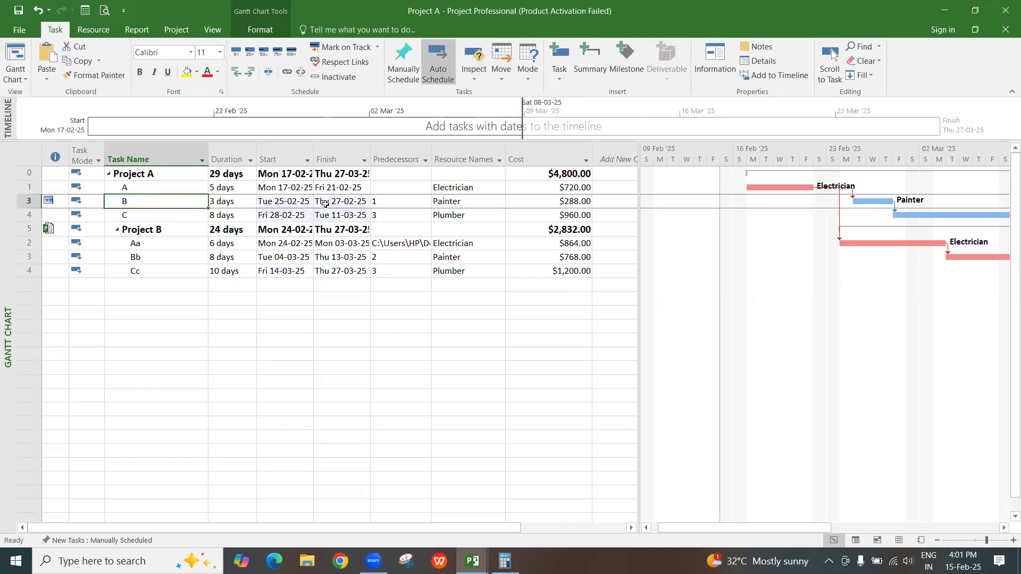
{"action": "left_click", "coordinate": [288, 205]}
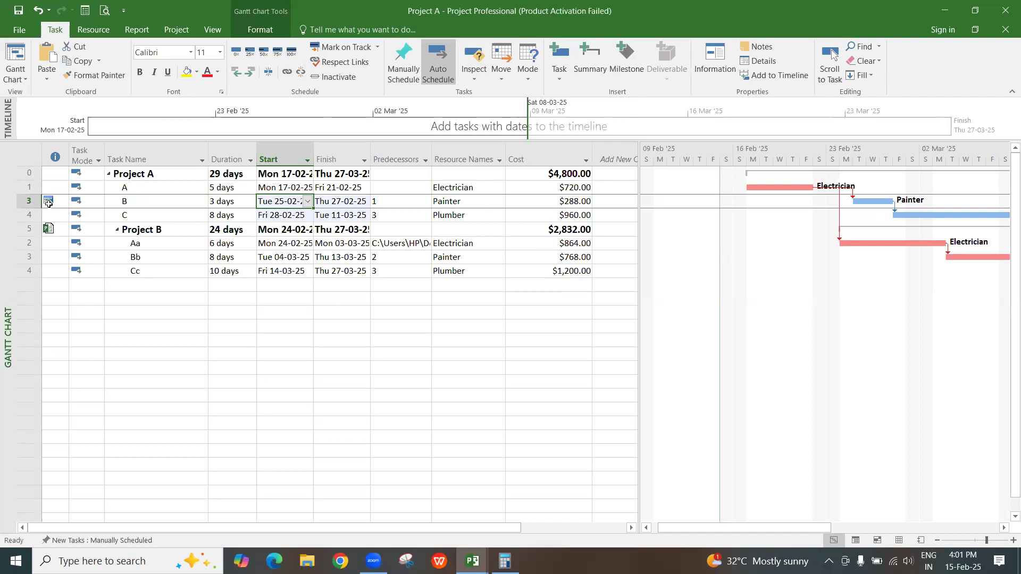
{"action": "mouse_move", "coordinate": [49, 203]}
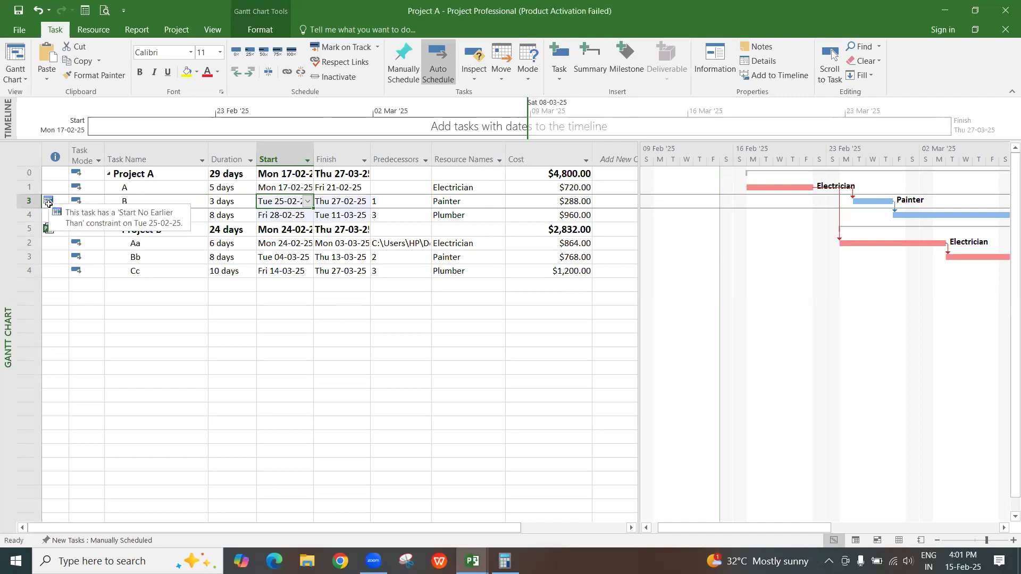
- Move task B forward by 1 week and try to reschedule it to when resources are available
{"action": "left_click", "coordinate": [501, 72]}
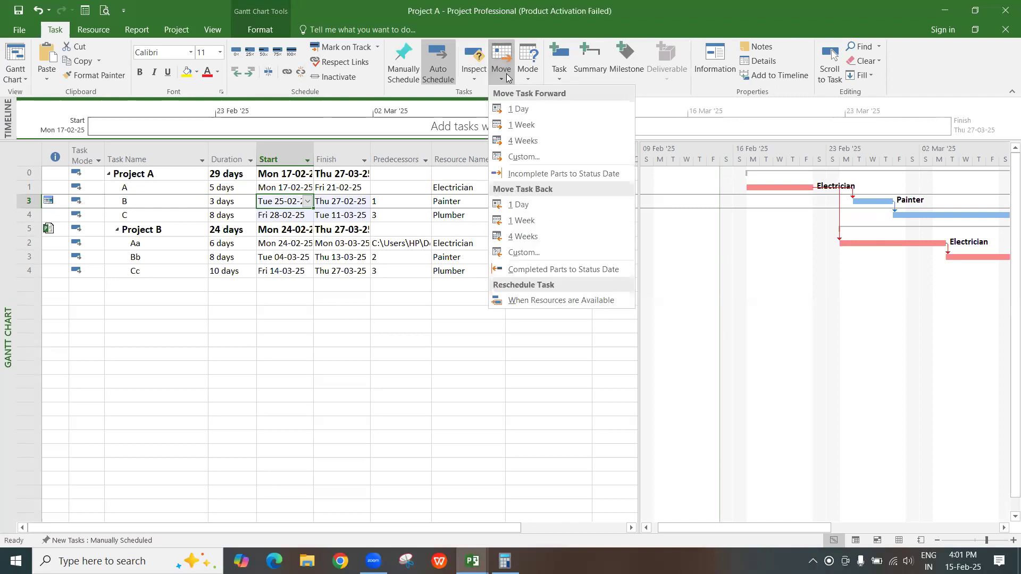
{"action": "left_click", "coordinate": [535, 129]}
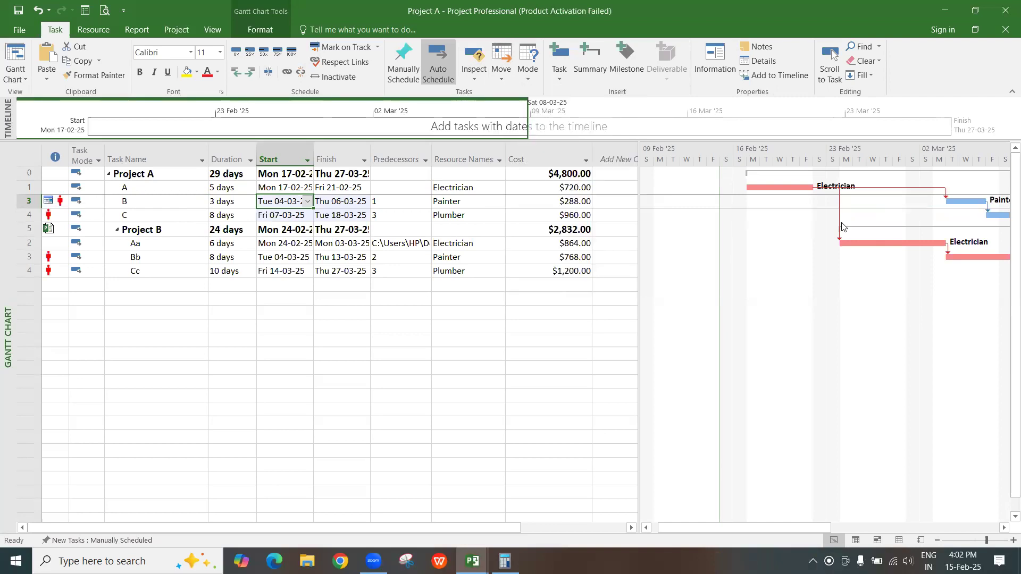
{"action": "left_click", "coordinate": [505, 79]}
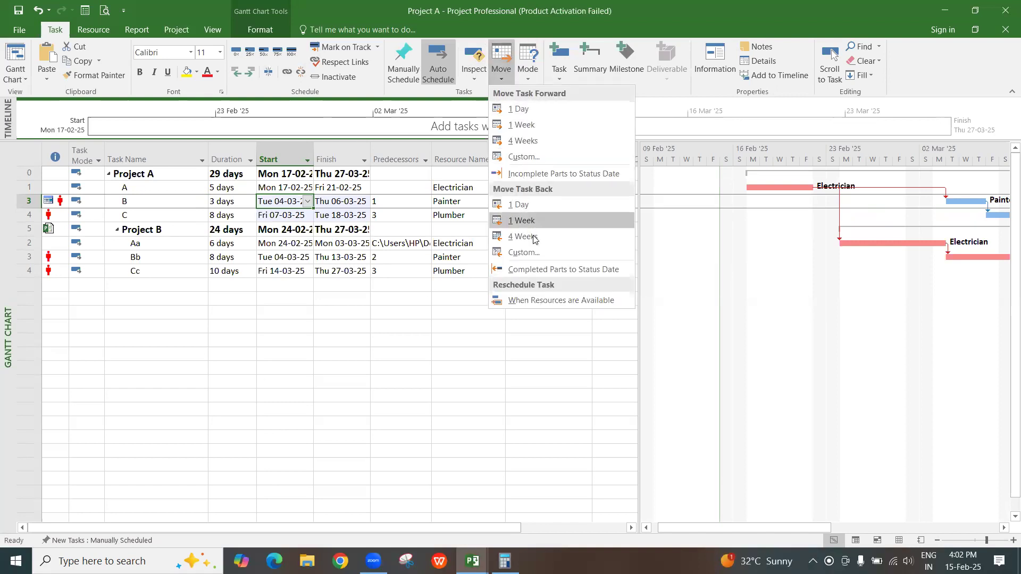
{"action": "left_click", "coordinate": [555, 302]}
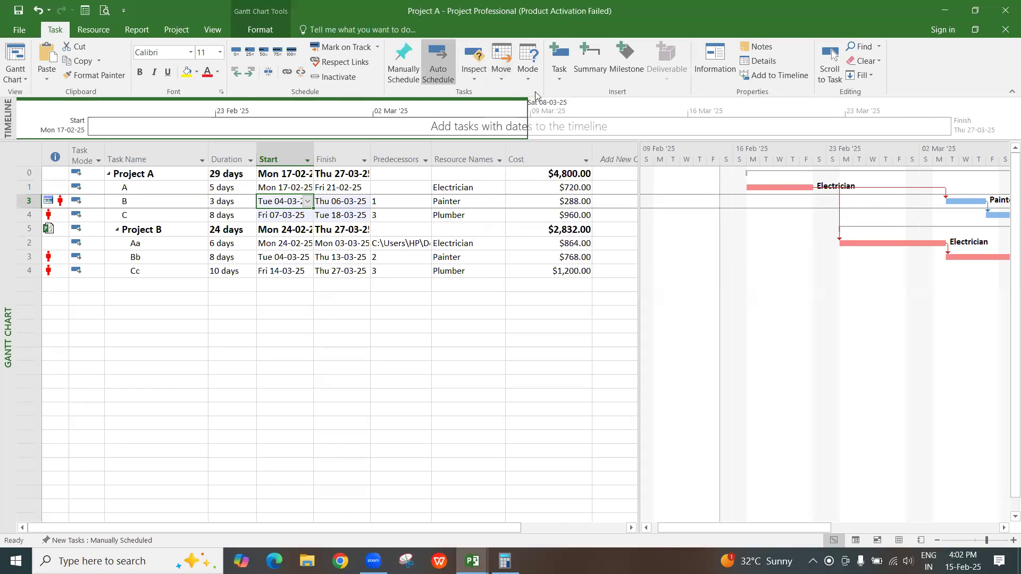
- Look at the scheduling mode choices for new tasks and show the Task Details Form for task B
{"action": "left_click", "coordinate": [520, 72]}
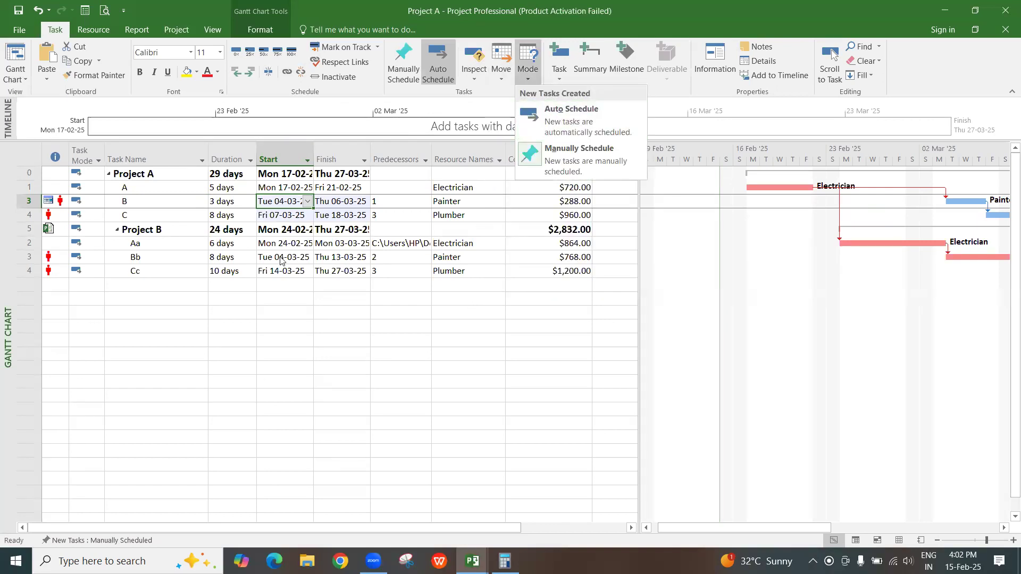
{"action": "left_click", "coordinate": [139, 279]}
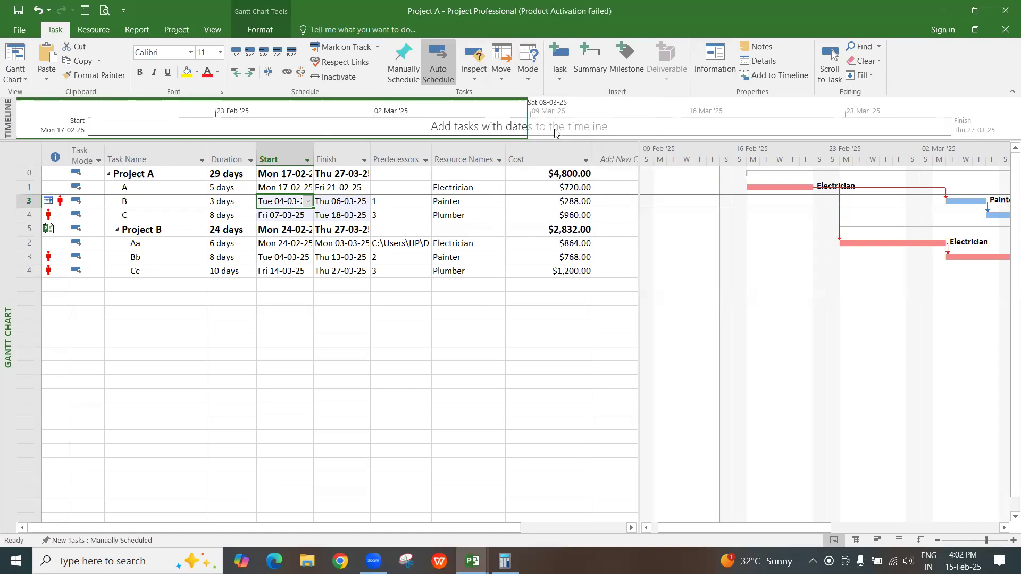
{"action": "left_click", "coordinate": [751, 76]}
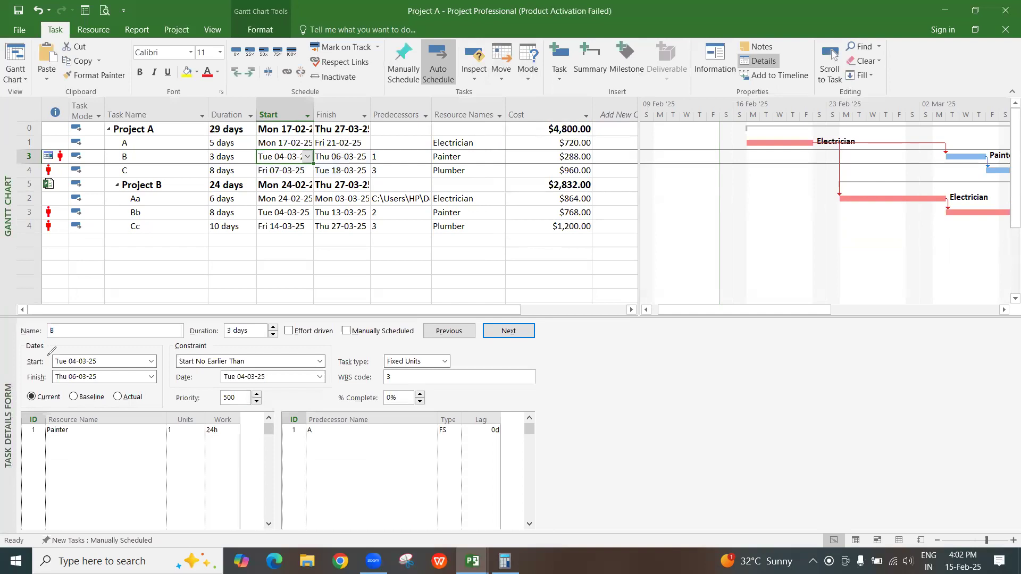
{"action": "left_click", "coordinate": [43, 420]}
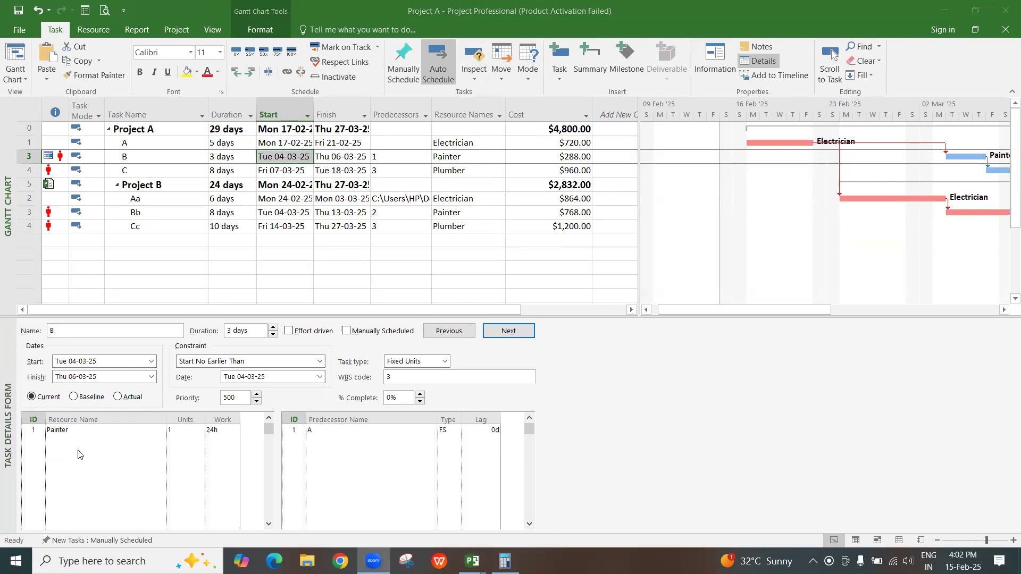
{"action": "left_click", "coordinate": [250, 467]}
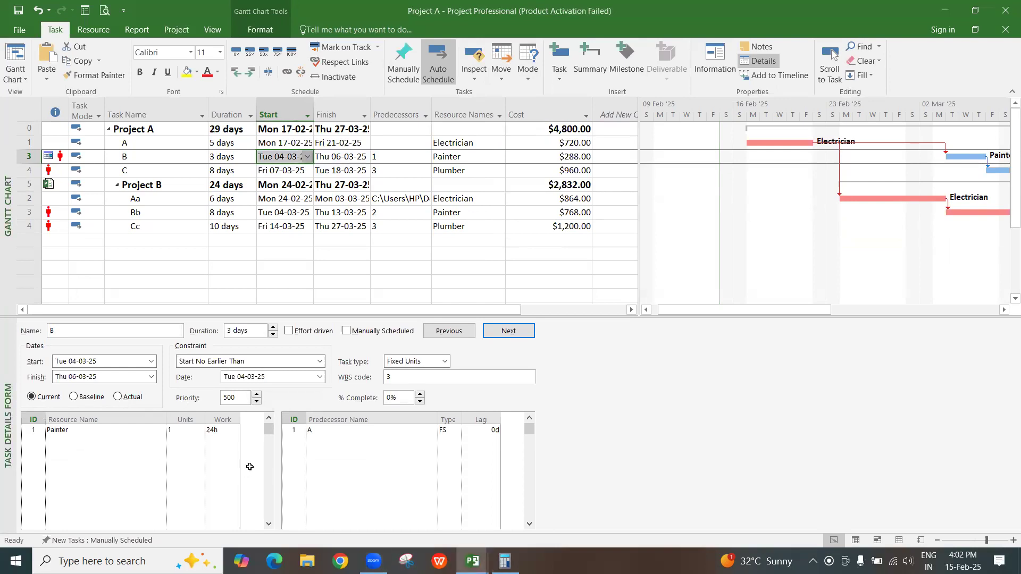
- Review task B's work, cost, and predecessor and successor details in the Task Details Form, and hide the form
{"action": "right_click", "coordinate": [250, 467]}
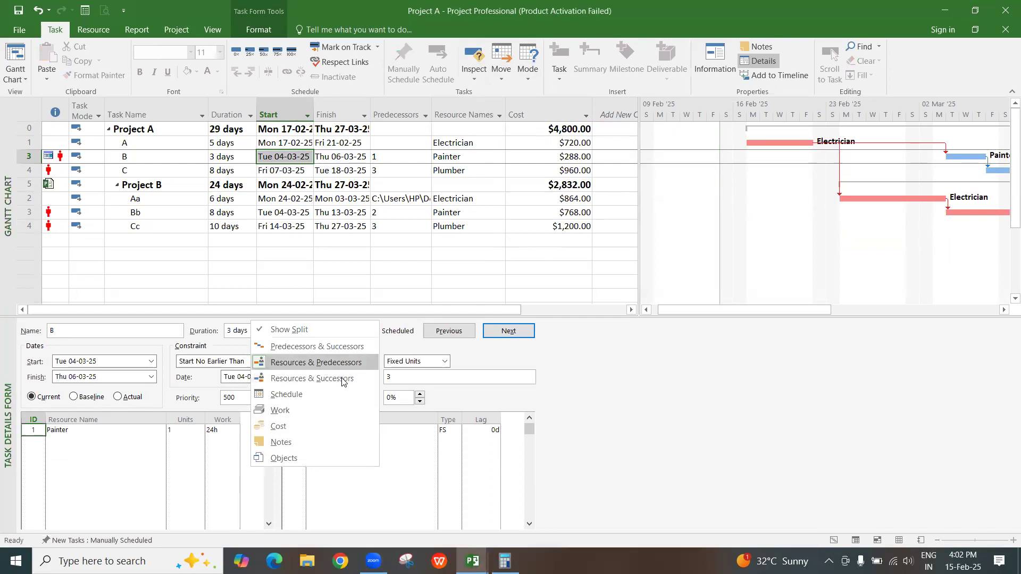
{"action": "left_click", "coordinate": [290, 410]}
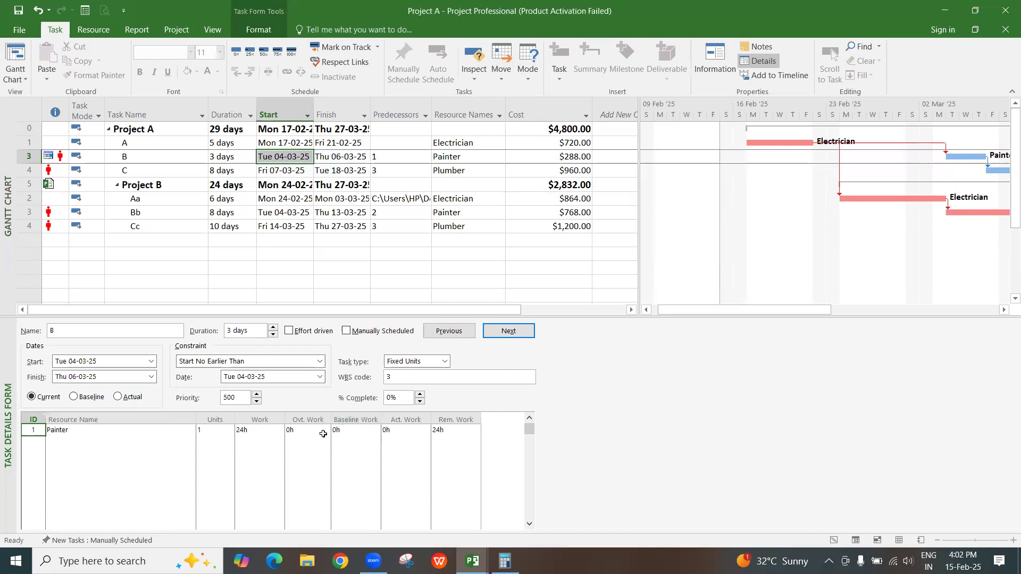
{"action": "right_click", "coordinate": [282, 465]}
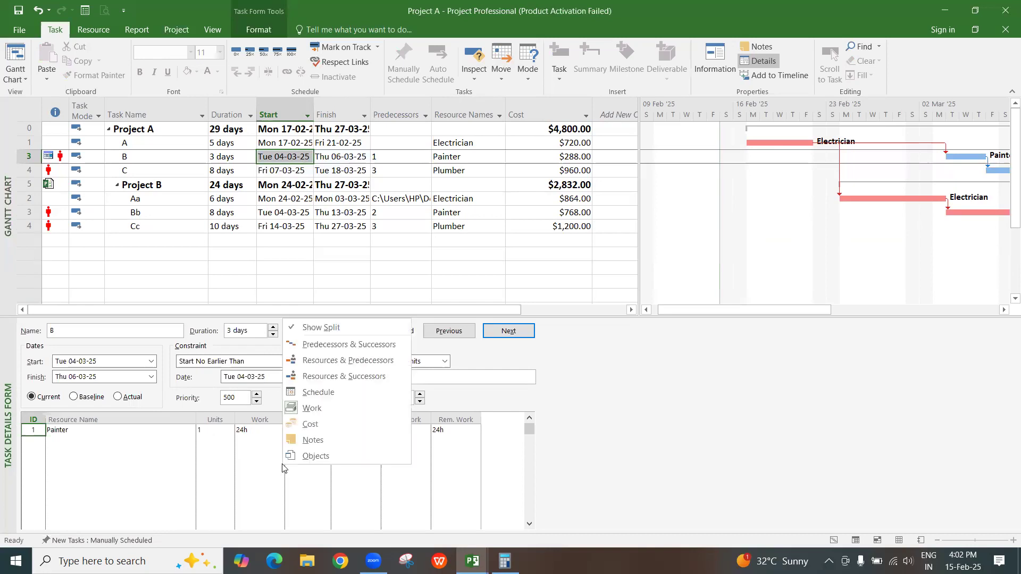
{"action": "left_click", "coordinate": [338, 425]}
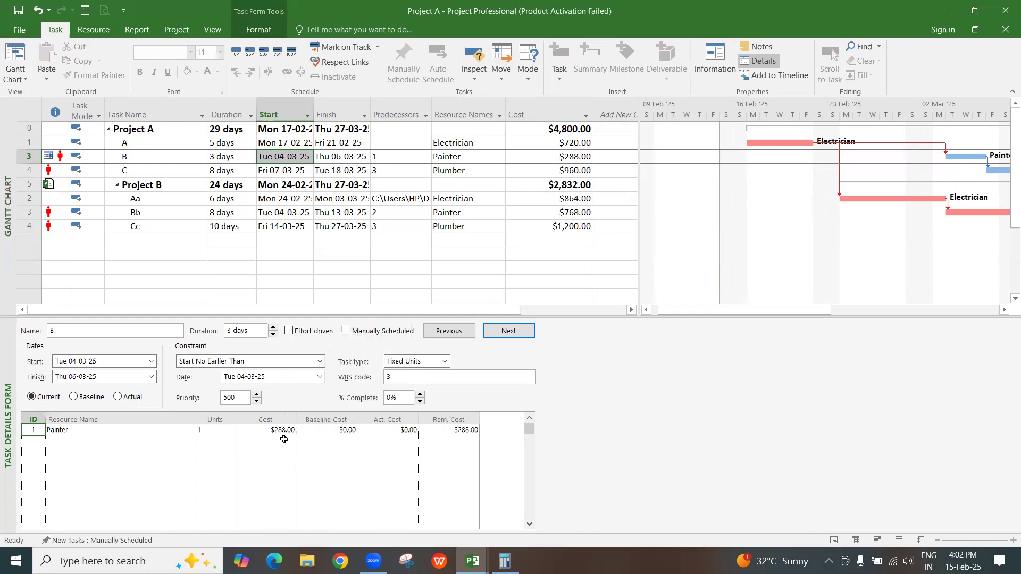
{"action": "right_click", "coordinate": [348, 465]}
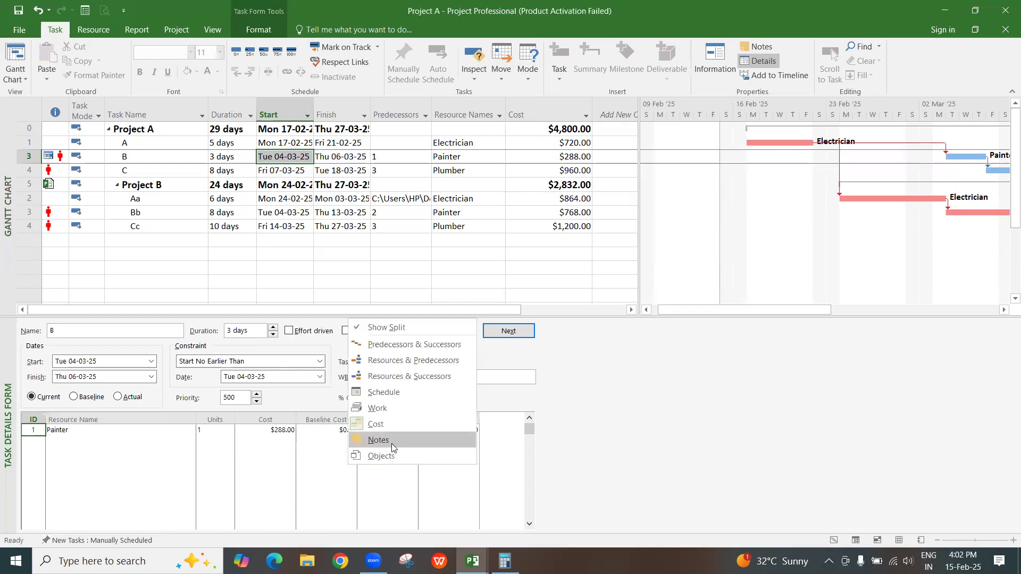
{"action": "left_click", "coordinate": [401, 347]}
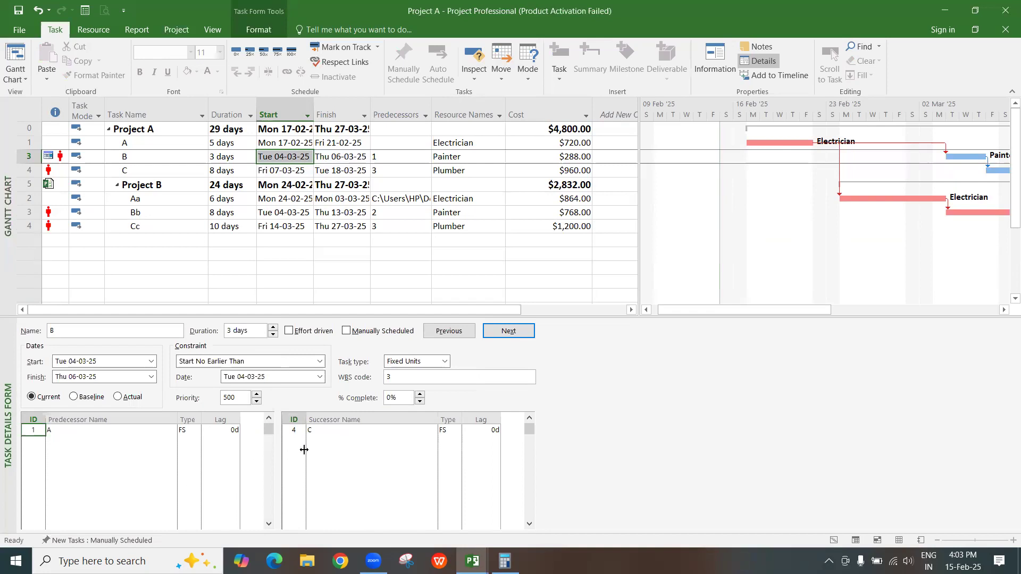
{"action": "left_click", "coordinate": [129, 445]}
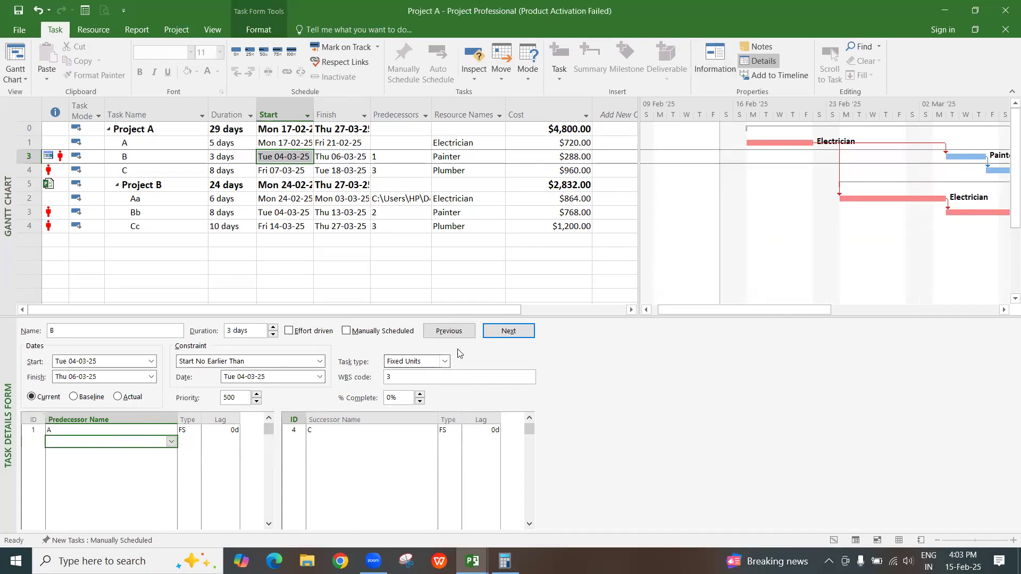
{"action": "left_click", "coordinate": [746, 64]}
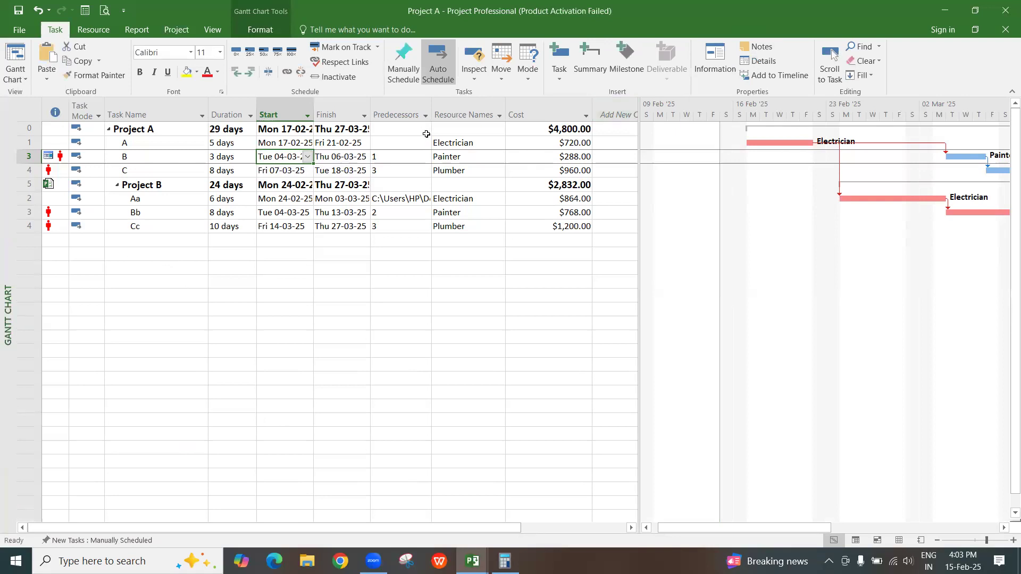
- Add a note beginning "This task" to task A of Project A and check its note indicator
{"action": "left_click", "coordinate": [178, 144]}
{"action": "left_click", "coordinate": [755, 47]}
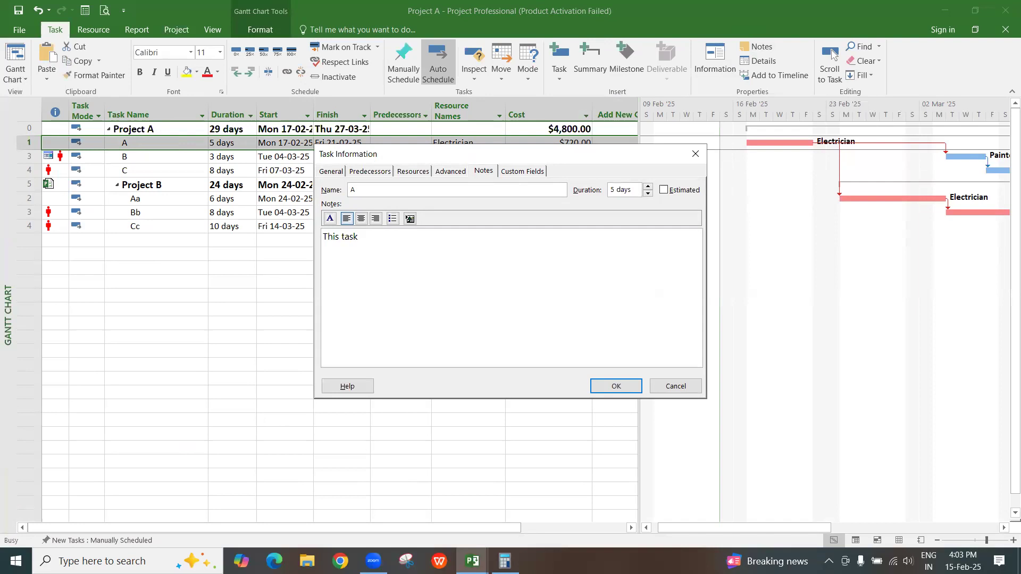
{"action": "type", "text": "oul"}
{"action": "left_click", "coordinate": [616, 386]}
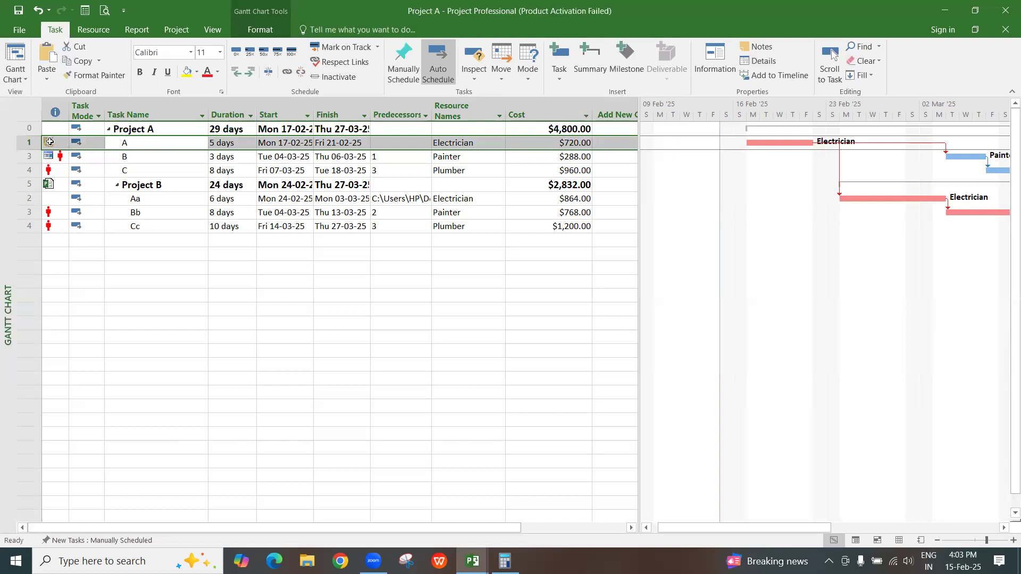
{"action": "mouse_move", "coordinate": [50, 141]}
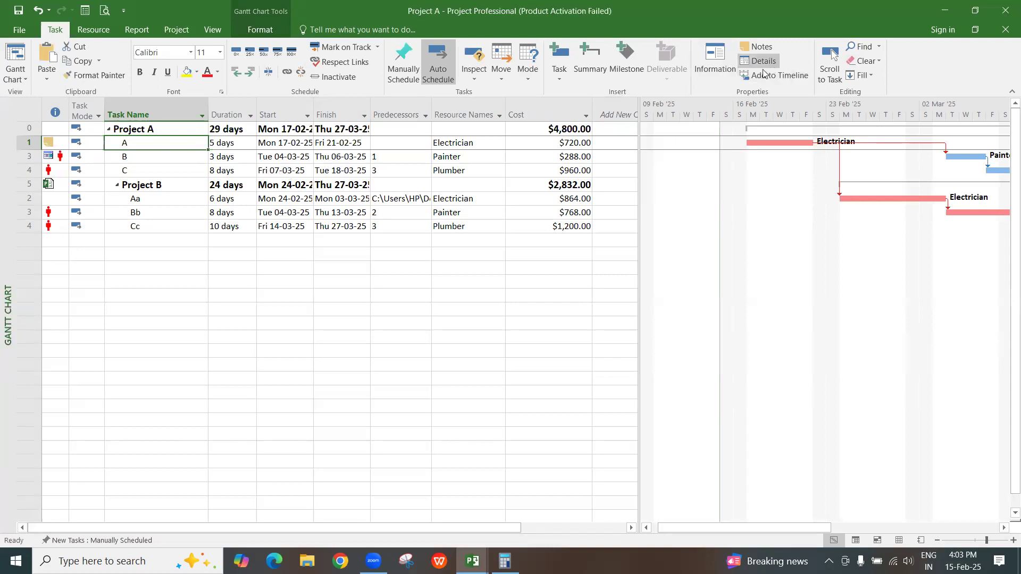
- Add a hyperlink from task Aa of Project B to the section PDF in the CAD Documents folder
{"action": "left_click", "coordinate": [144, 197]}
{"action": "right_click", "coordinate": [144, 197]}
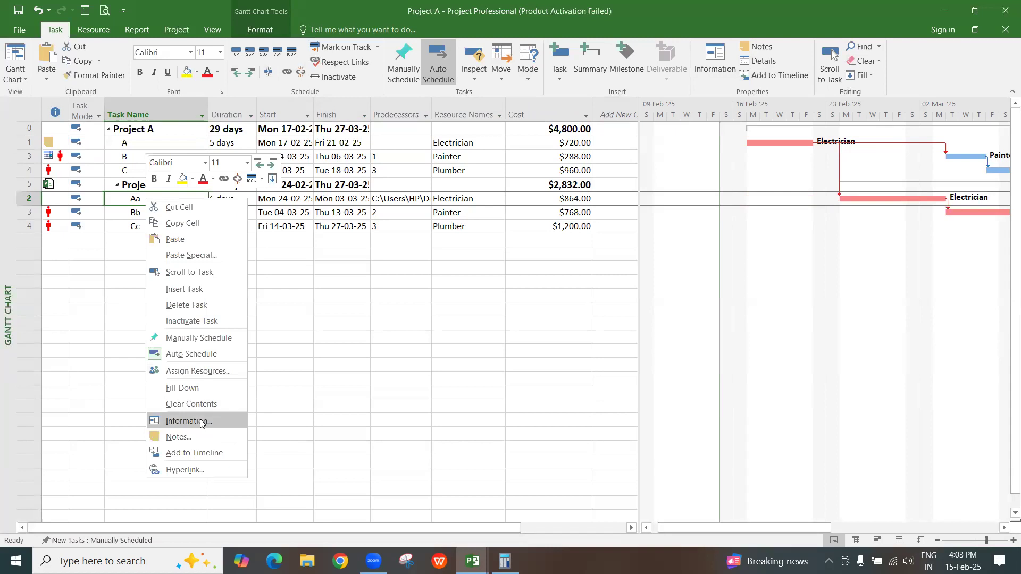
{"action": "left_click", "coordinate": [206, 470]}
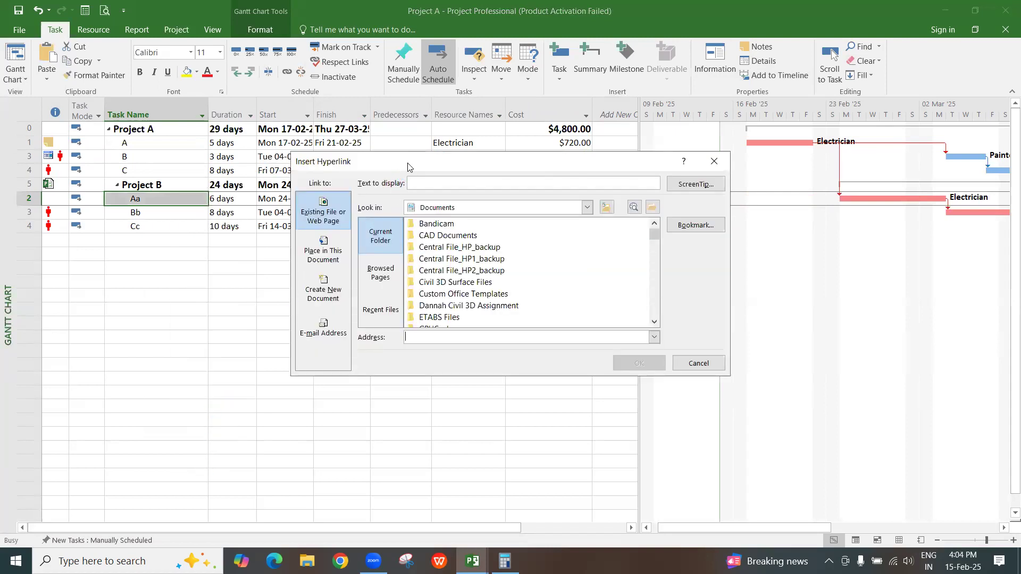
{"action": "left_click", "coordinate": [232, 287]}
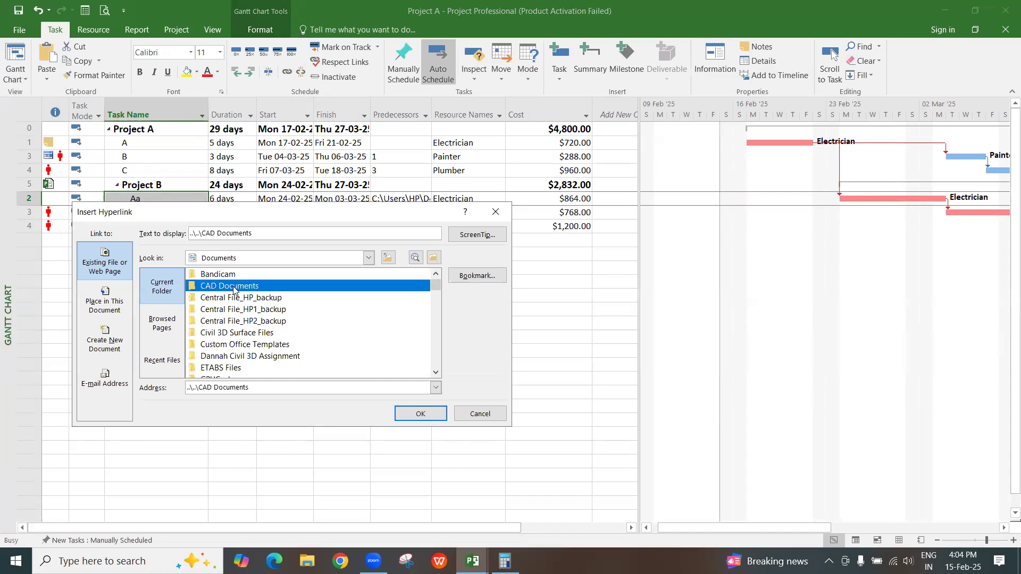
{"action": "double_click", "coordinate": [233, 287]}
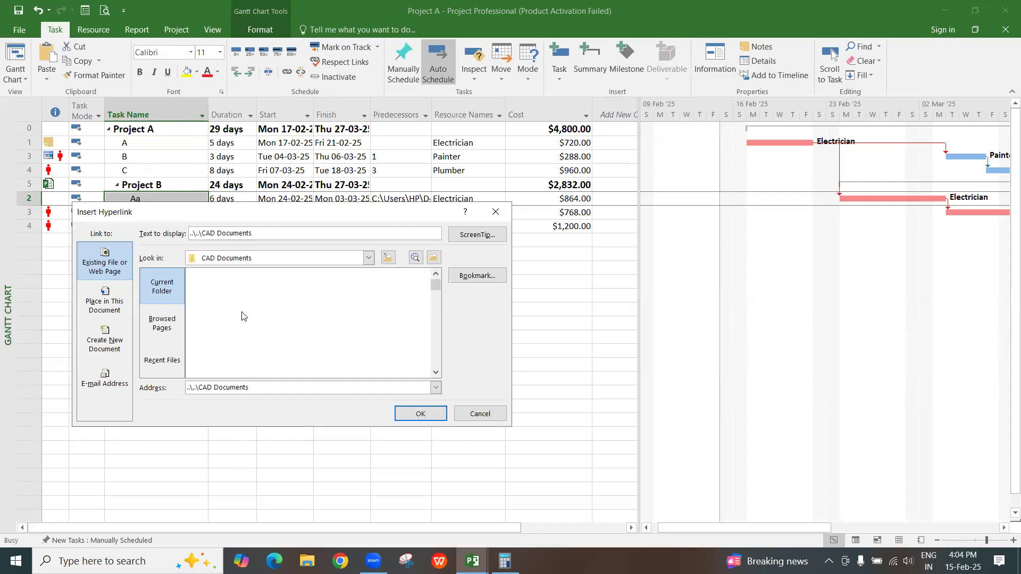
{"action": "scroll", "coordinate": [241, 325], "scroll_direction": "down", "scroll_amount": 10}
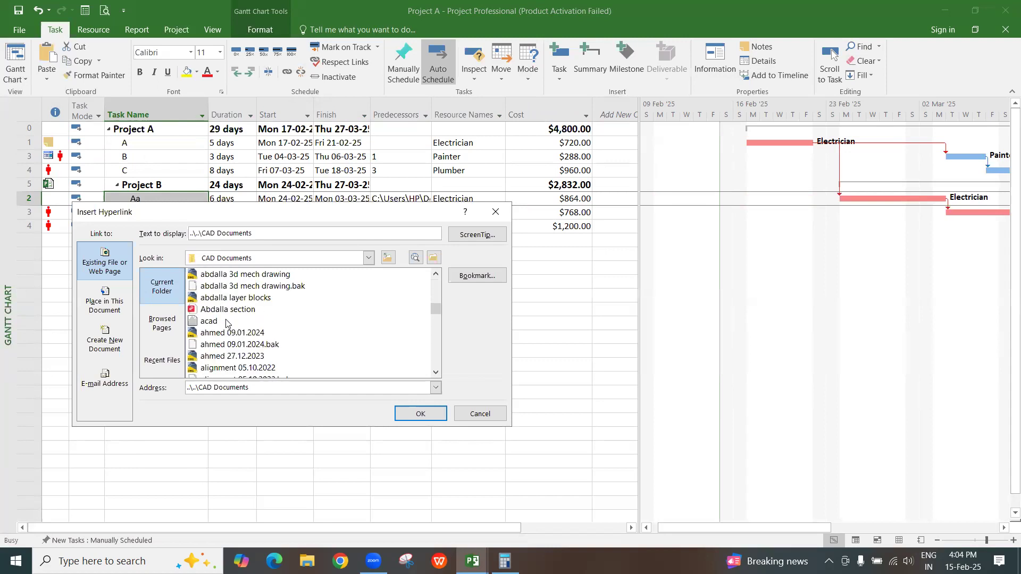
{"action": "left_click", "coordinate": [227, 313]}
{"action": "left_click", "coordinate": [420, 413]}
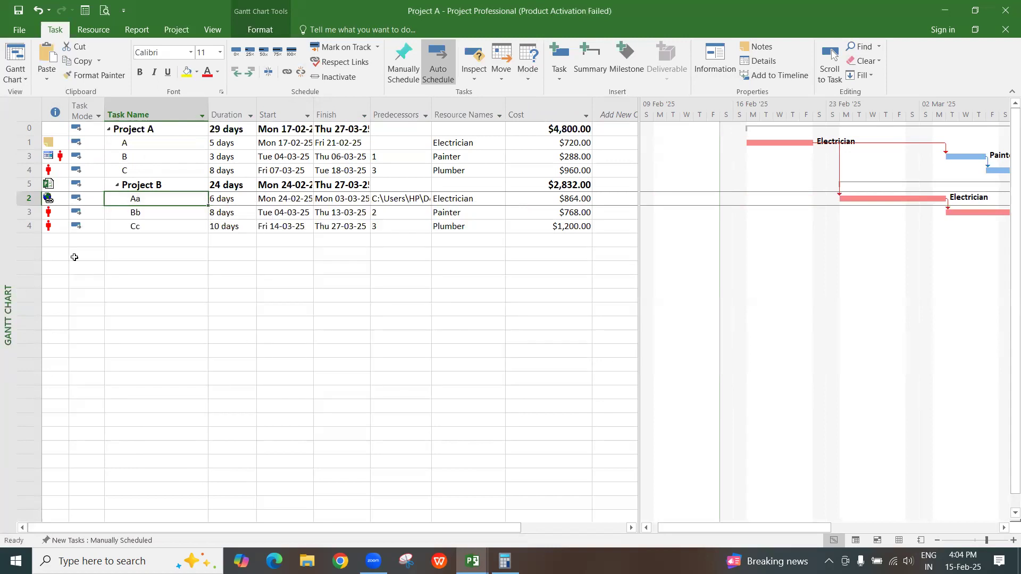
- Open the PDF linked to task Aa, look over its section drawing, and return to the project schedule
{"action": "mouse_move", "coordinate": [47, 200]}
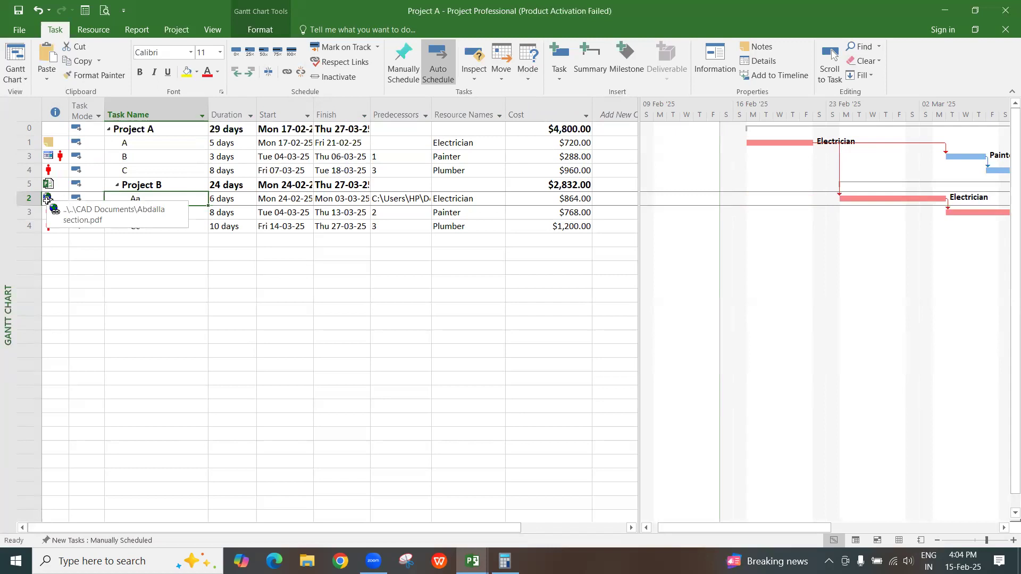
{"action": "left_click", "coordinate": [47, 200]}
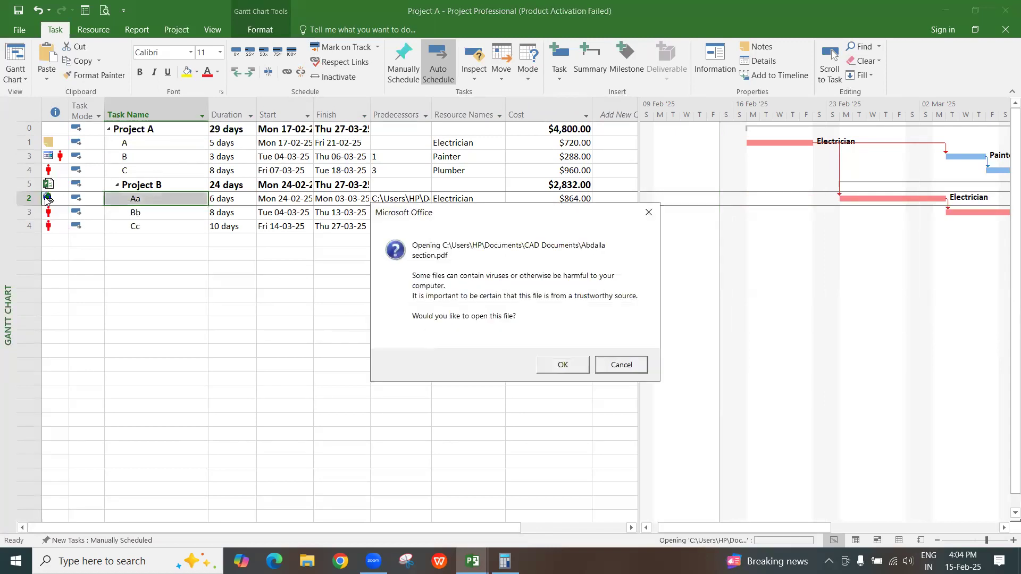
{"action": "left_click", "coordinate": [563, 365]}
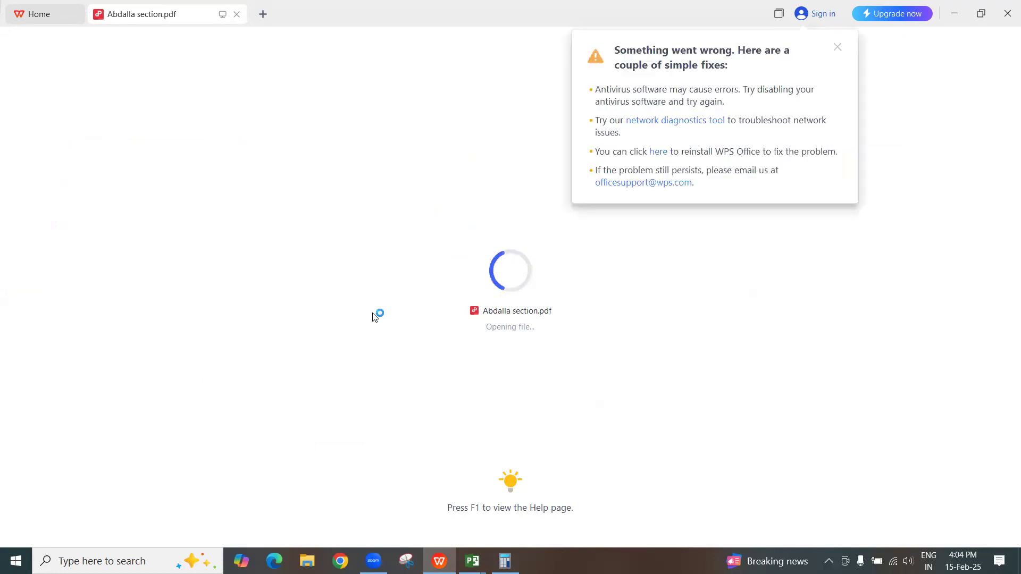
{"action": "left_click", "coordinate": [838, 48]}
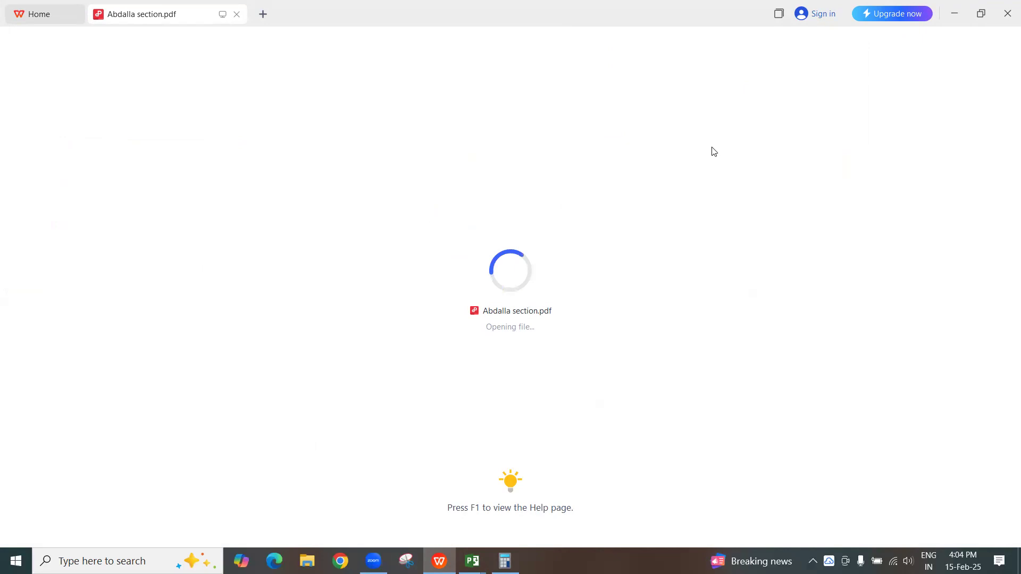
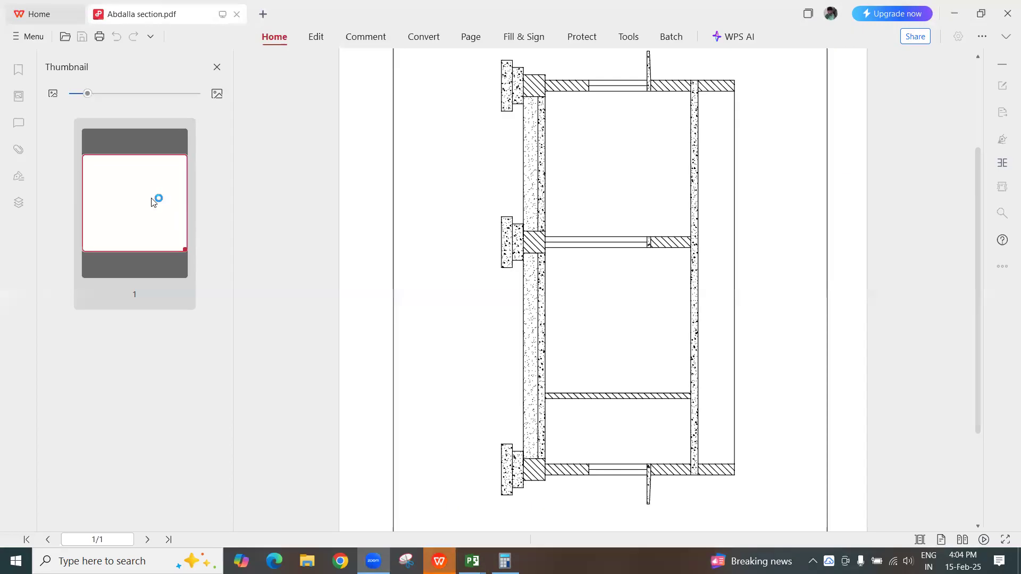
{"action": "left_click_drag", "start_coordinate": [155, 199], "coordinate": [167, 283]}
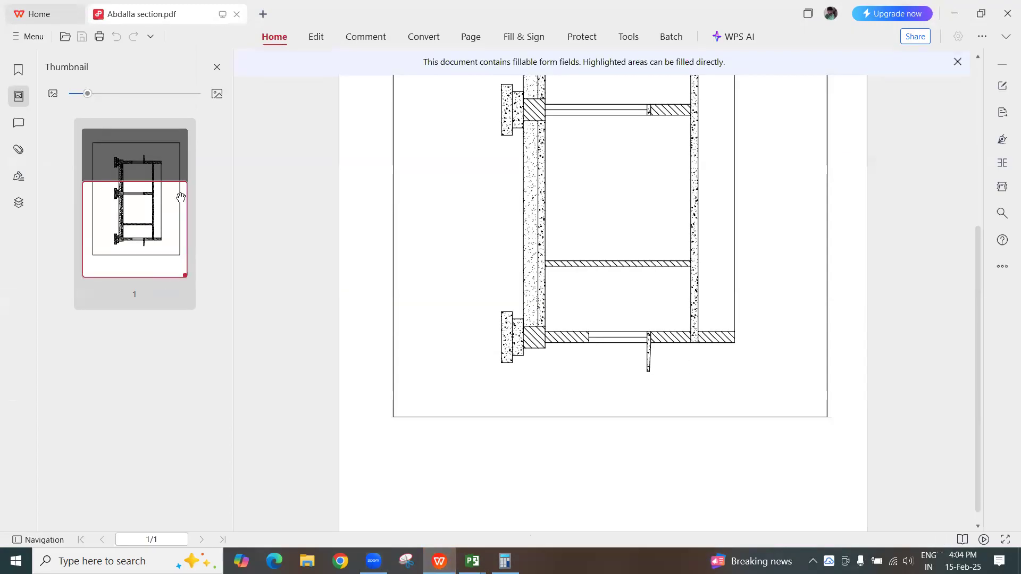
{"action": "left_click", "coordinate": [181, 196]}
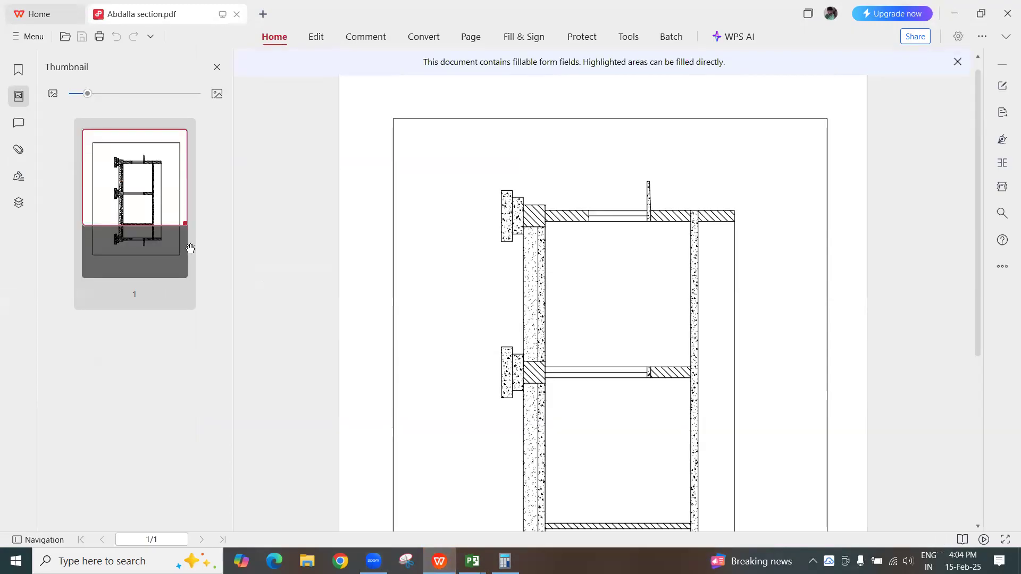
{"action": "left_click", "coordinate": [954, 15]}
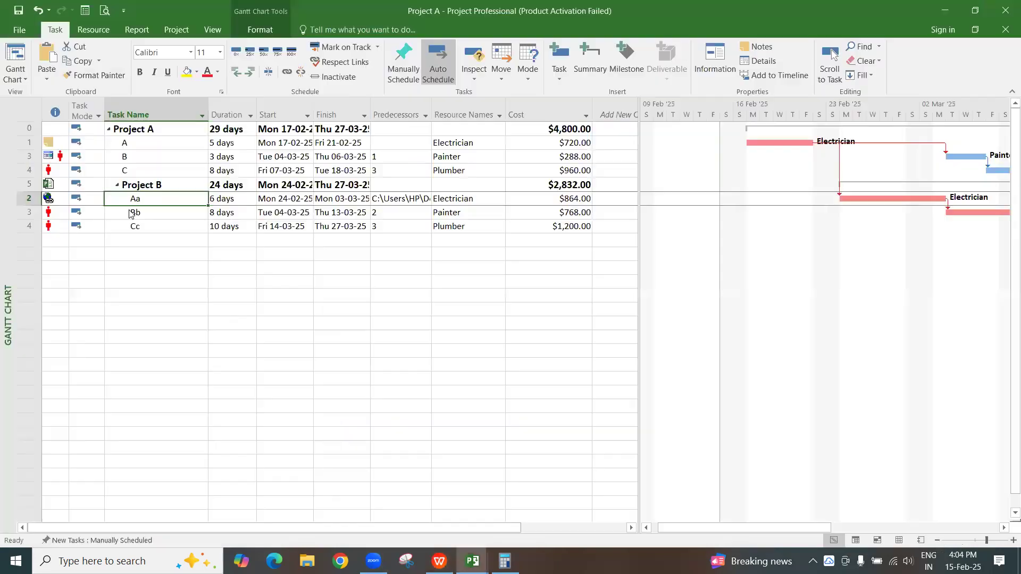
- Bring the Gantt bar of task Cc in Project B into view with Scroll to Task
{"action": "left_click", "coordinate": [153, 132]}
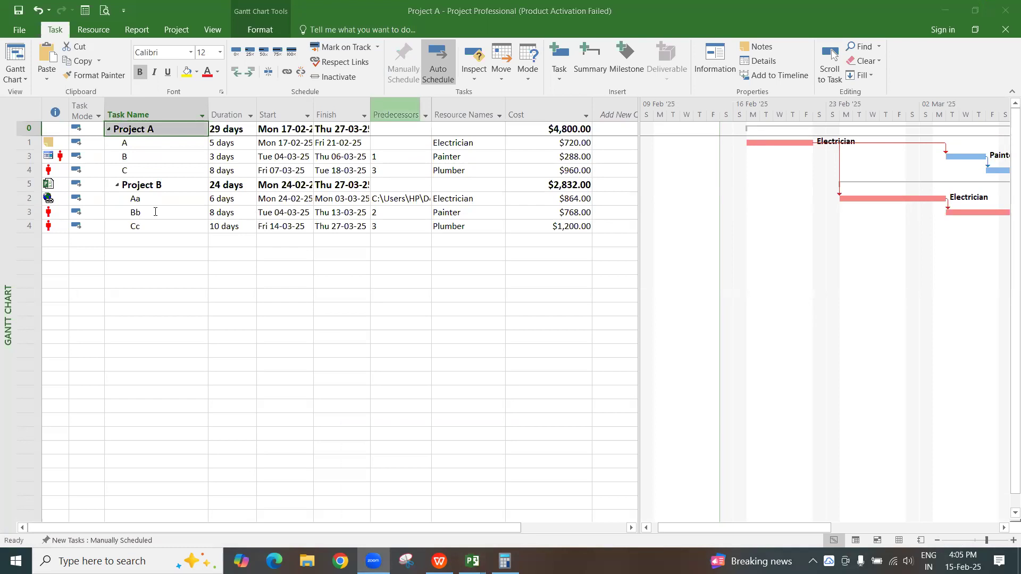
{"action": "left_click", "coordinate": [154, 228]}
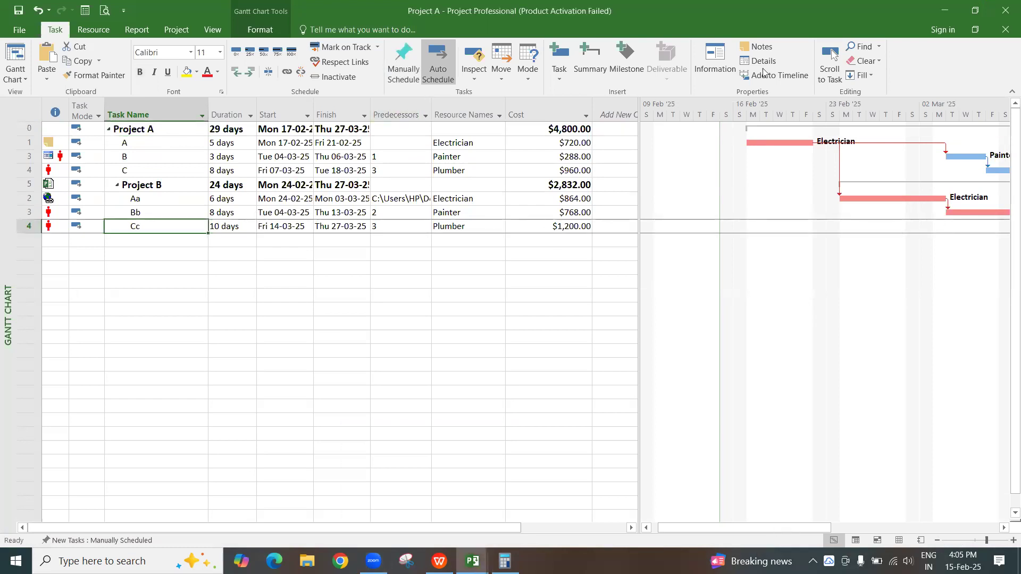
{"action": "left_click", "coordinate": [833, 64]}
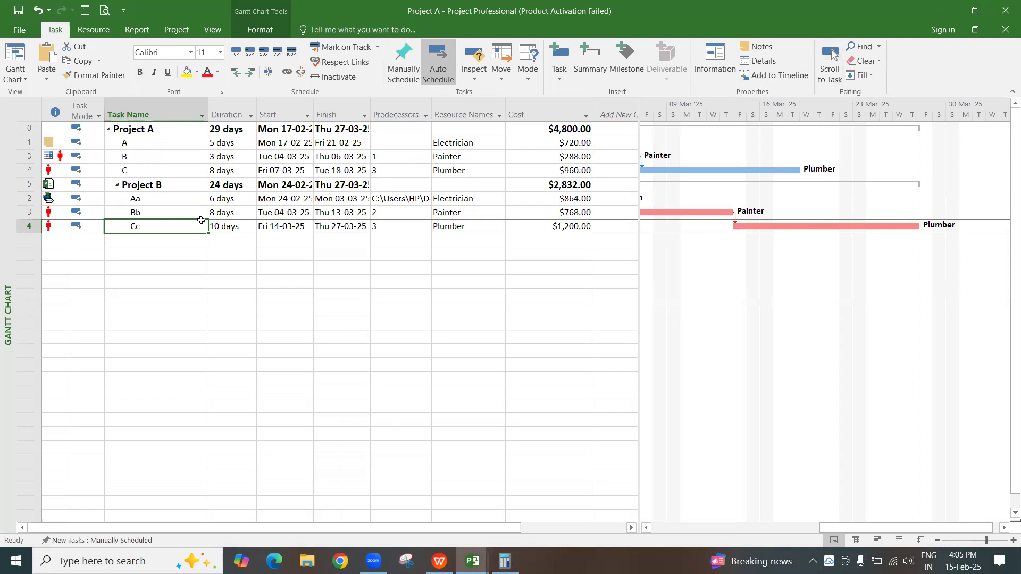
- Look through the built-in task and resource views available for the project
{"action": "left_click", "coordinate": [86, 30]}
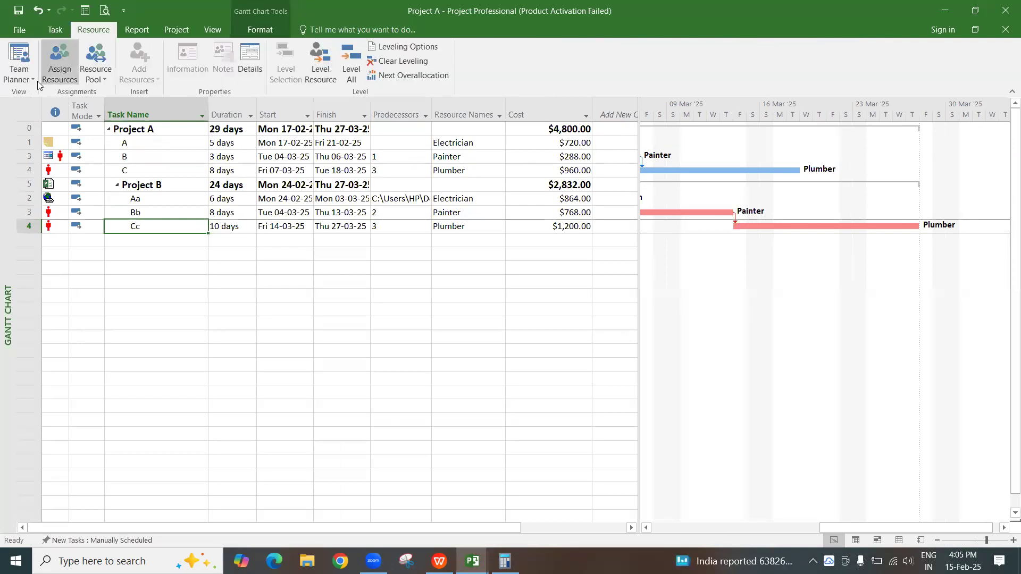
{"action": "left_click", "coordinate": [25, 80]}
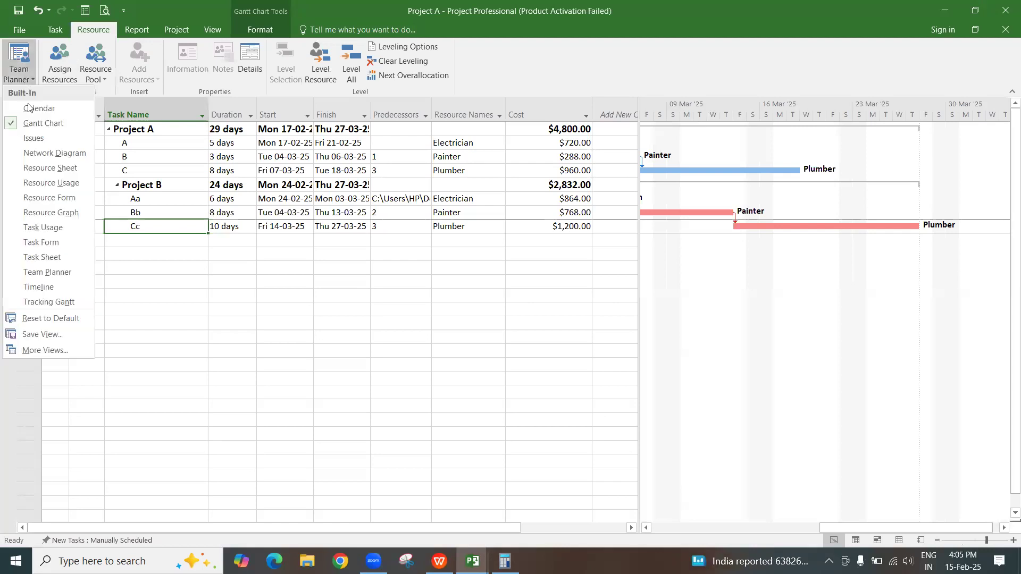
{"action": "left_click", "coordinate": [2, 289]}
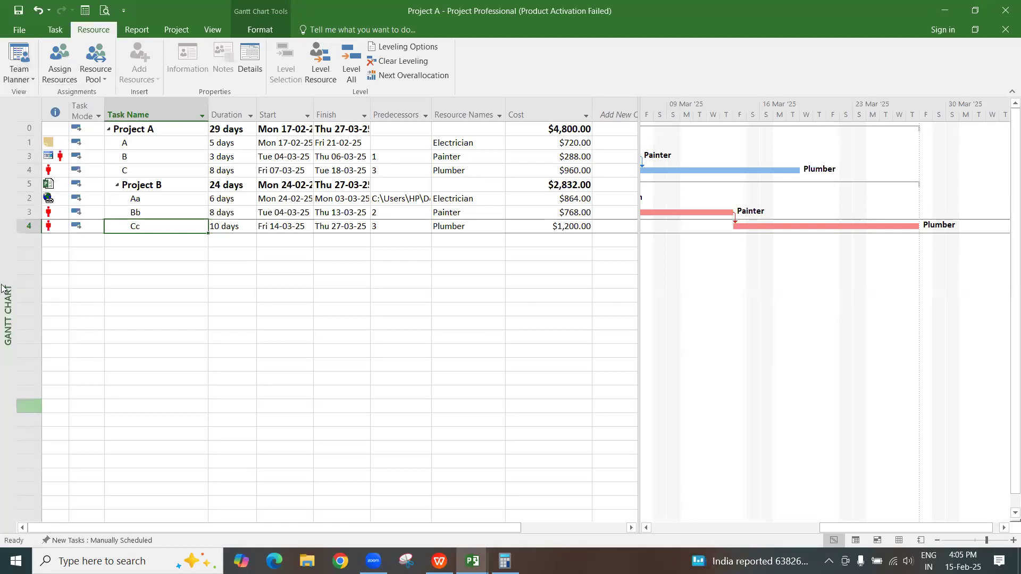
{"action": "right_click", "coordinate": [2, 289]}
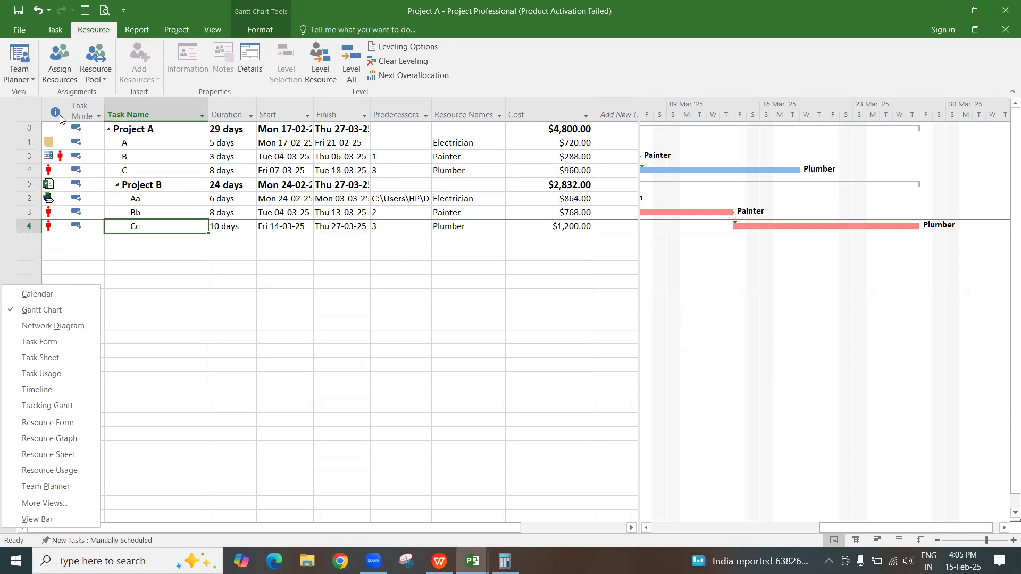
{"action": "left_click", "coordinate": [90, 69]}
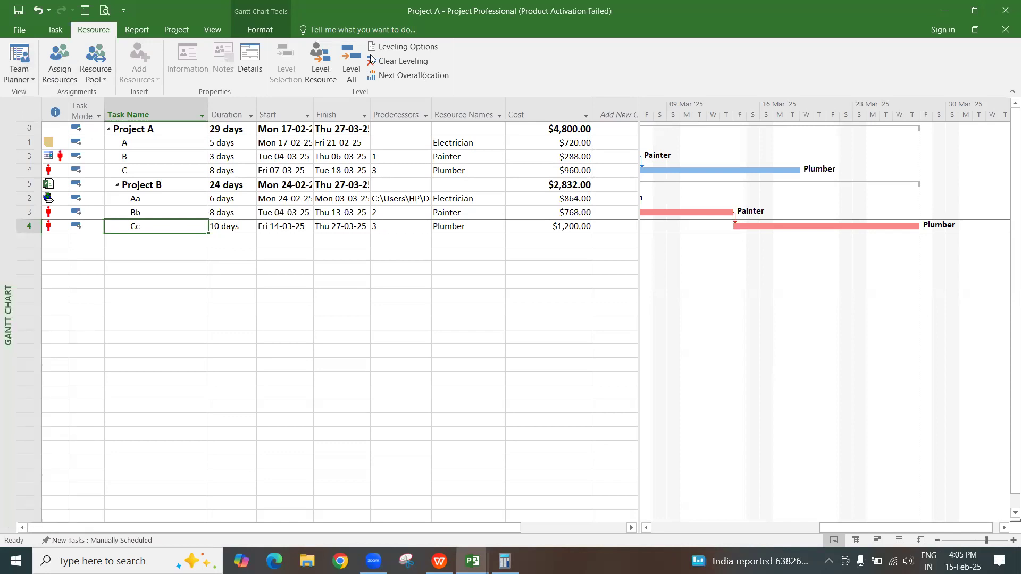
- Show the split details form for task Cc and hide it again
{"action": "left_click", "coordinate": [351, 67]}
{"action": "left_click", "coordinate": [254, 70]}
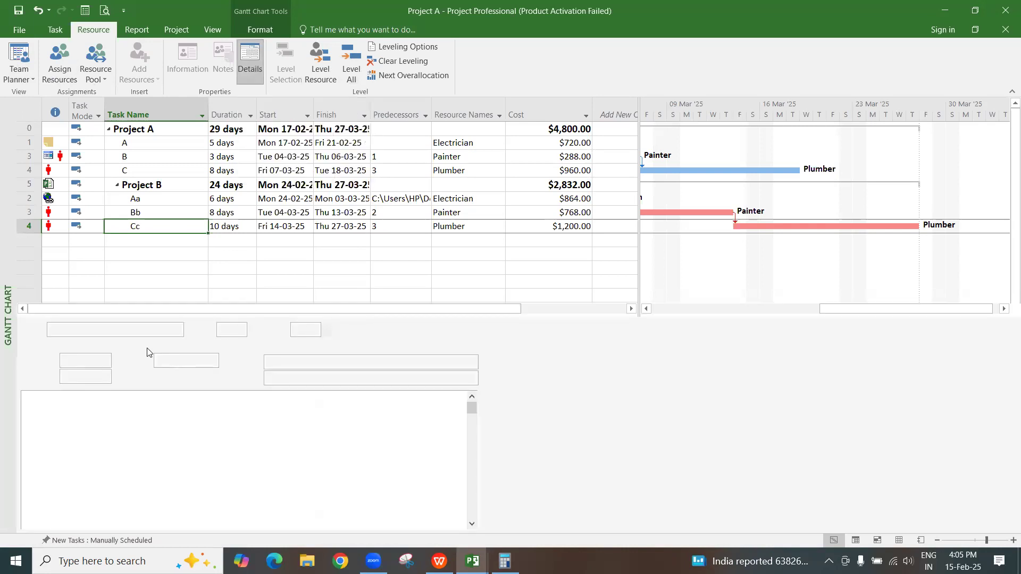
{"action": "left_click", "coordinate": [252, 70]}
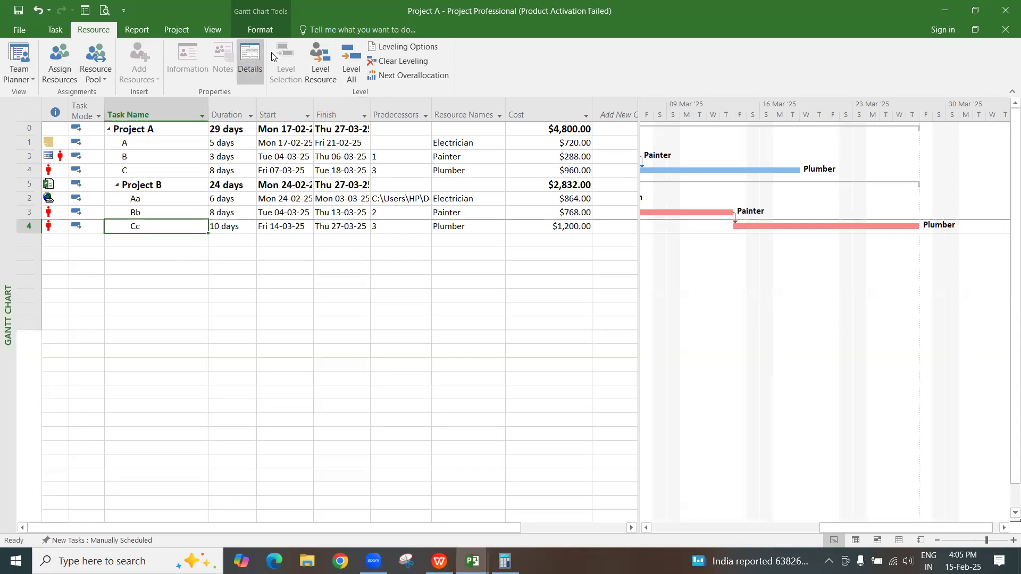
- Try to view the Resource Cost Summary Report from the Resource Usage visual report templates and close the report dialog
{"action": "left_click", "coordinate": [138, 36]}
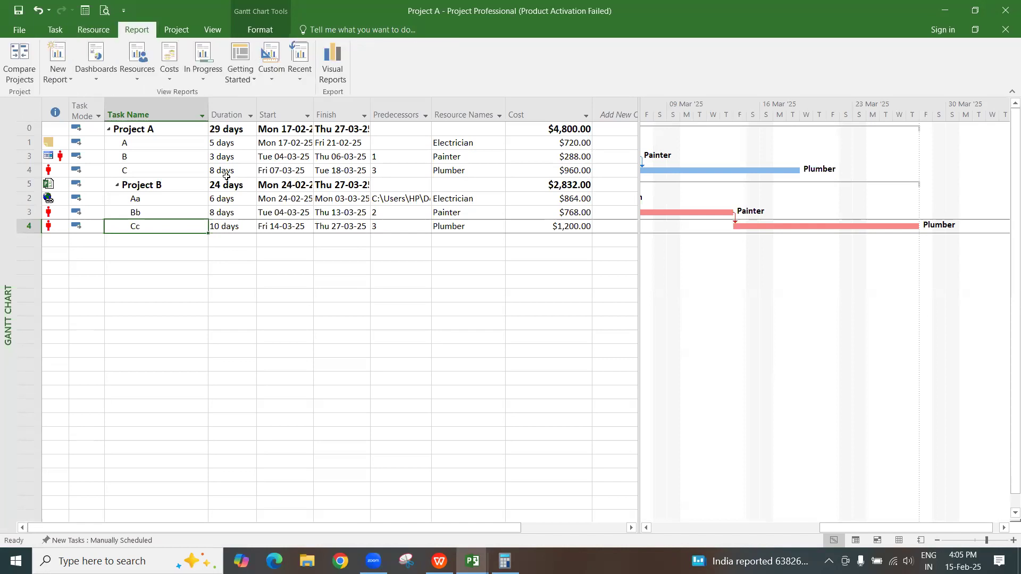
{"action": "left_click", "coordinate": [339, 71]}
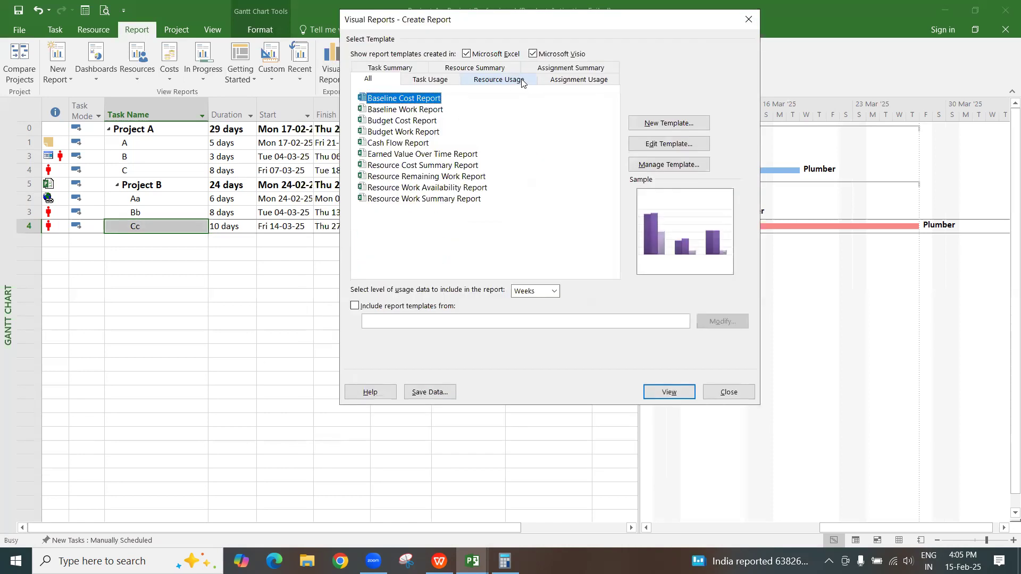
{"action": "left_click", "coordinate": [495, 80]}
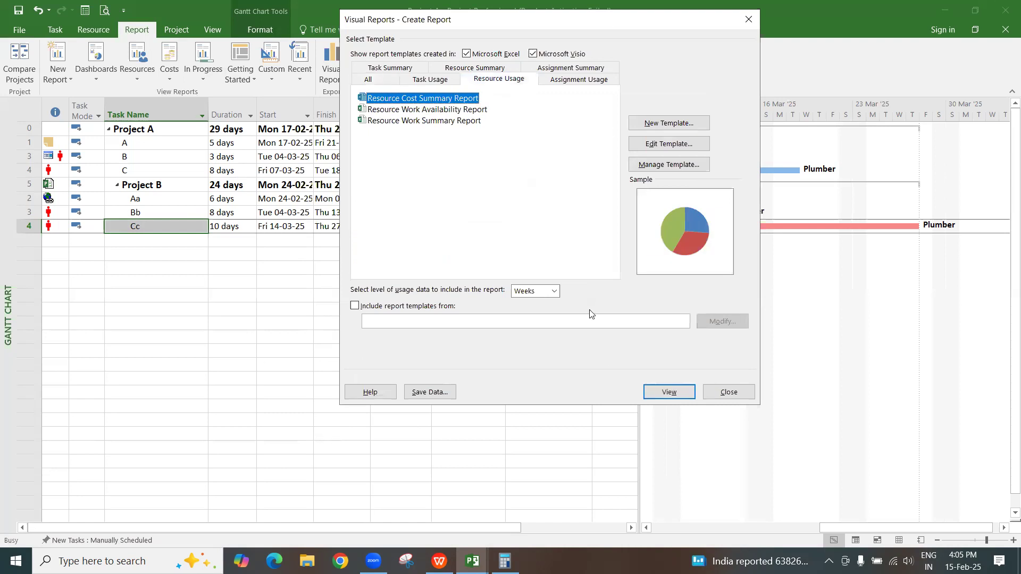
{"action": "left_click", "coordinate": [589, 383]}
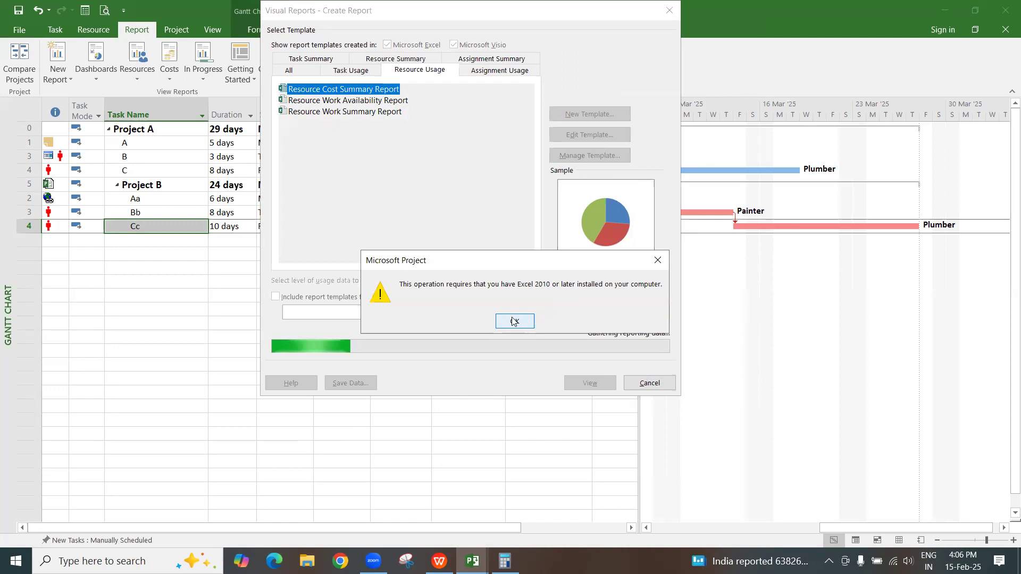
{"action": "left_click", "coordinate": [524, 321]}
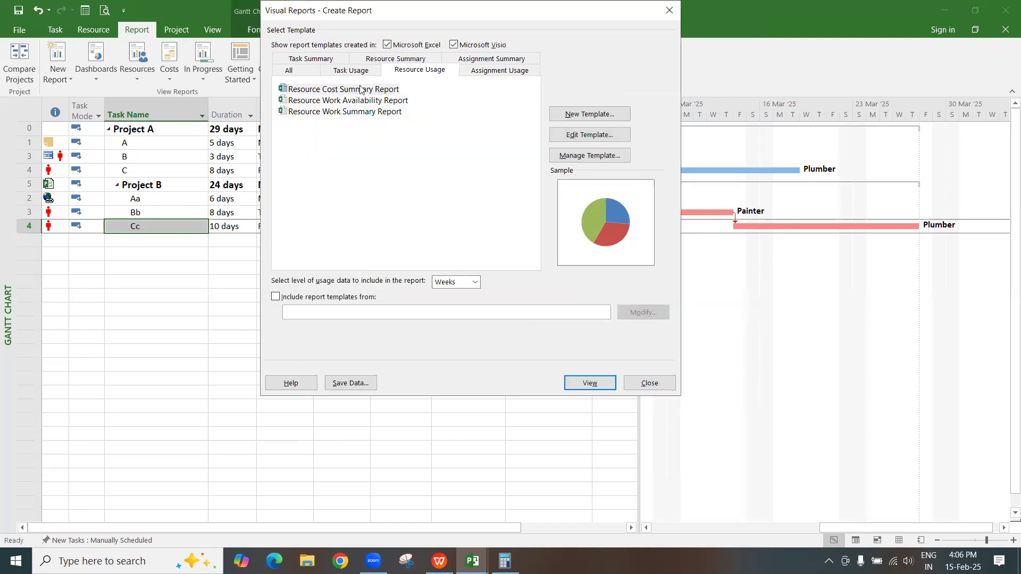
{"action": "left_click", "coordinate": [669, 11]}
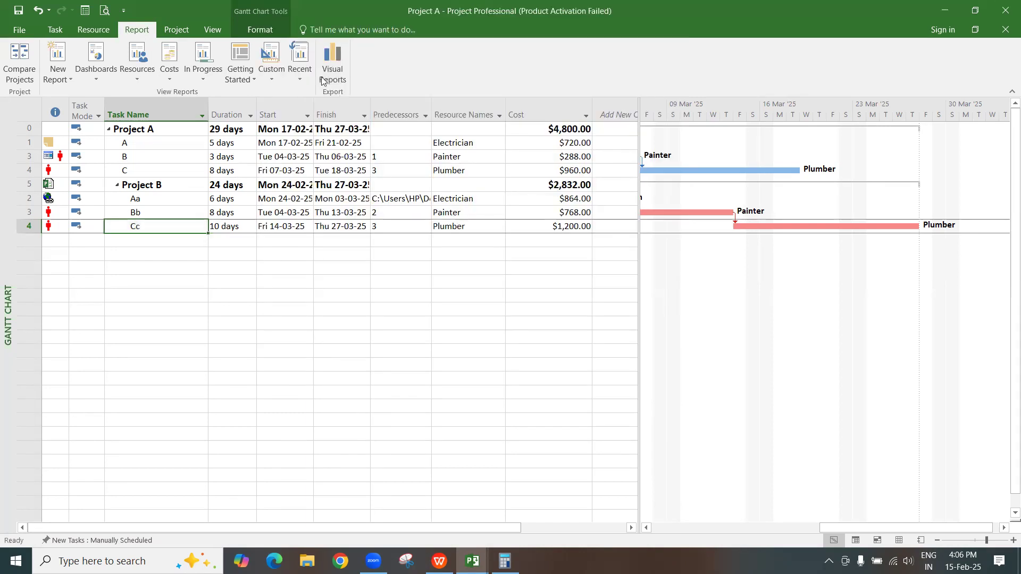
- Open the Cost Overview dashboard report and look over its cost figures, charts and cost status table
{"action": "left_click", "coordinate": [96, 72]}
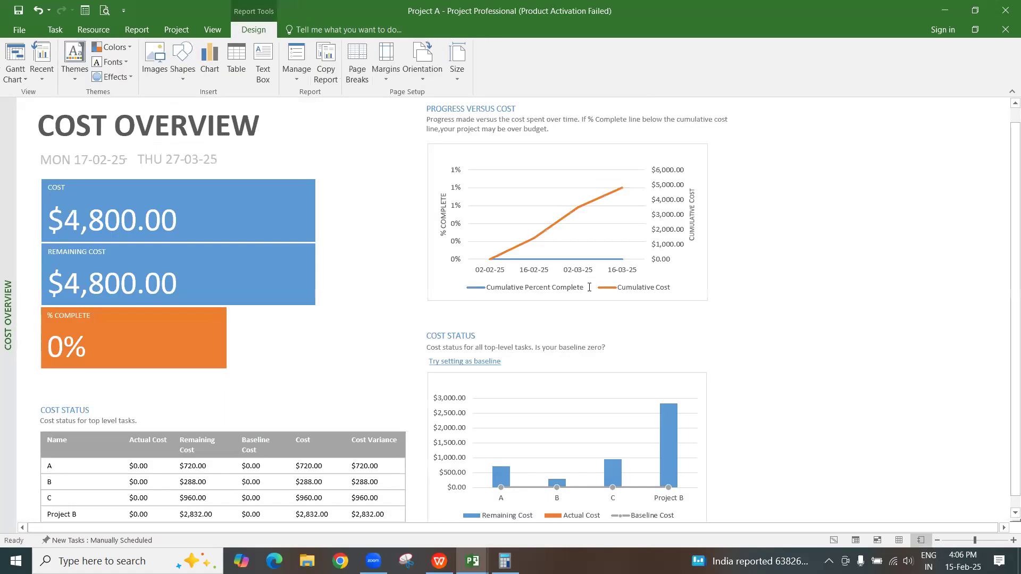
{"action": "scroll", "coordinate": [590, 287], "scroll_direction": "down", "scroll_amount": 1}
{"action": "scroll", "coordinate": [591, 268], "scroll_direction": "up", "scroll_amount": 2}
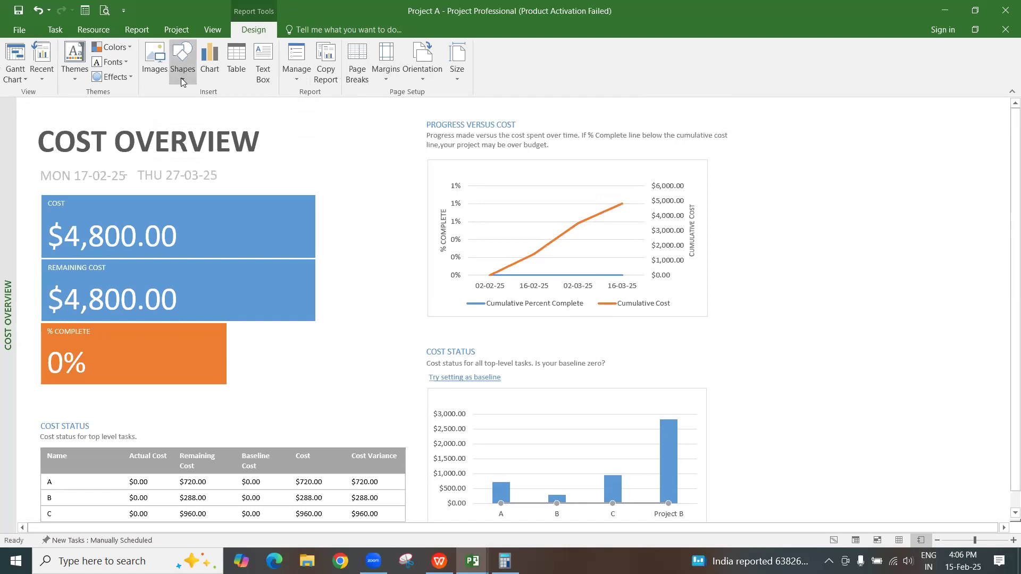
{"action": "left_click", "coordinate": [33, 81]}
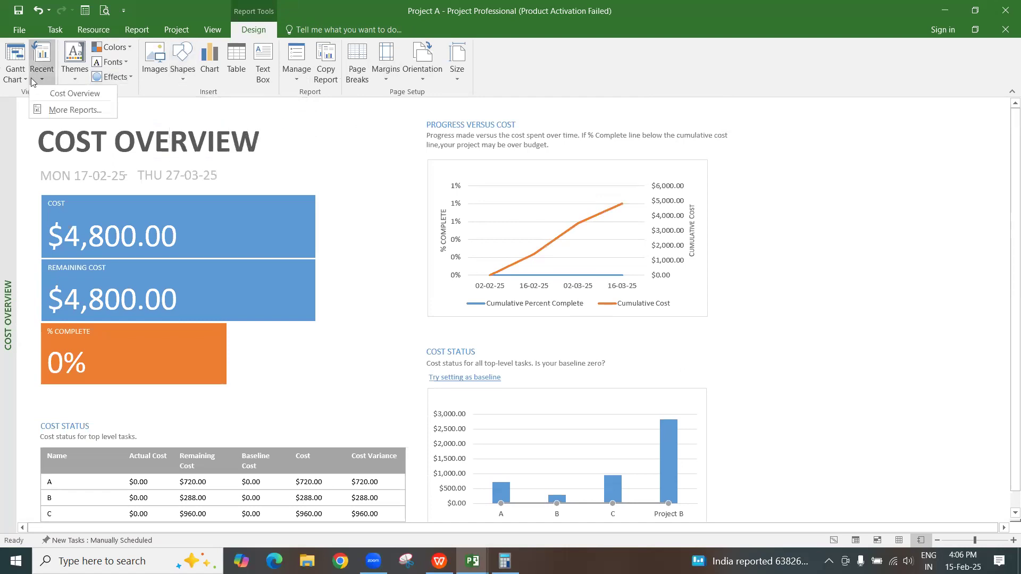
{"action": "left_click", "coordinate": [212, 32]}
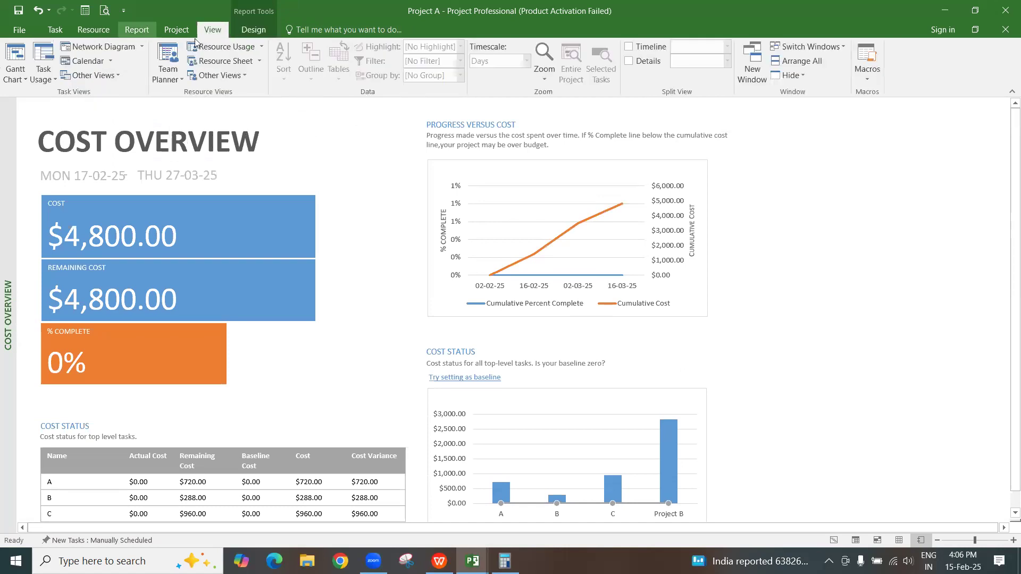
{"action": "left_click", "coordinate": [143, 30]}
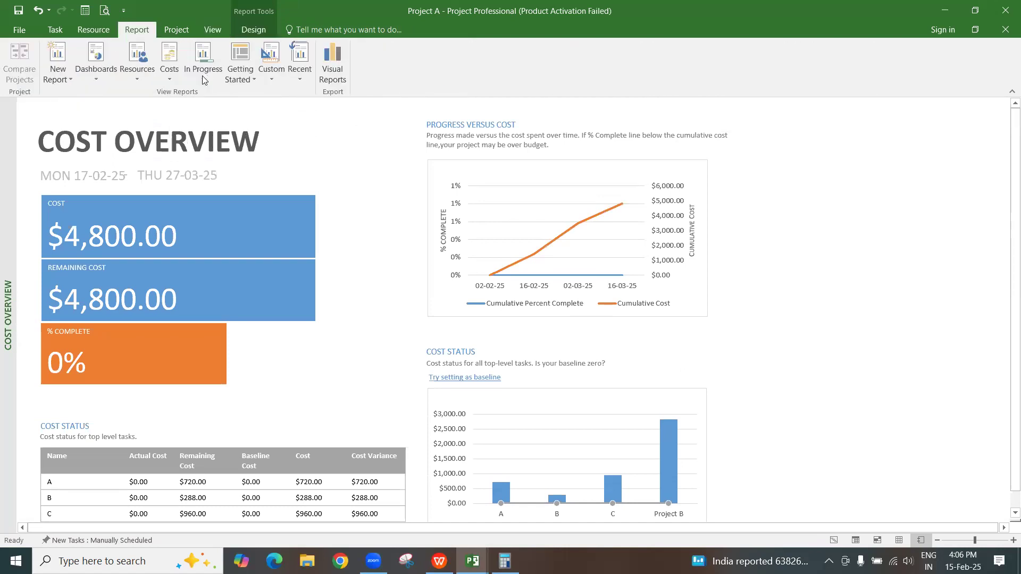
{"action": "left_click", "coordinate": [295, 84]}
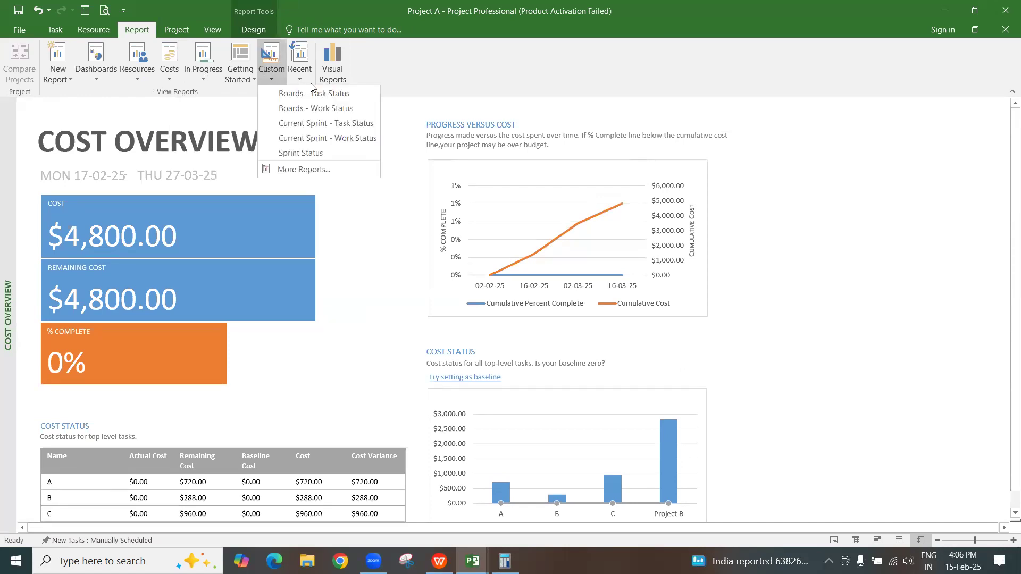
{"action": "left_click", "coordinate": [234, 83]}
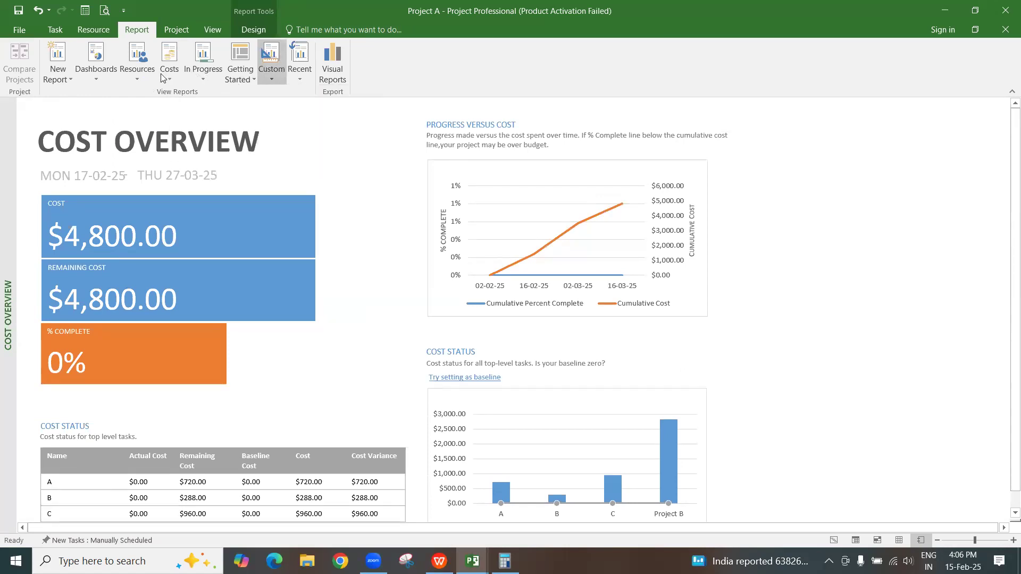
- Open the Earned Value Report and examine its earned value, variance and indices charts over time
{"action": "left_click", "coordinate": [168, 79]}
{"action": "left_click", "coordinate": [206, 124]}
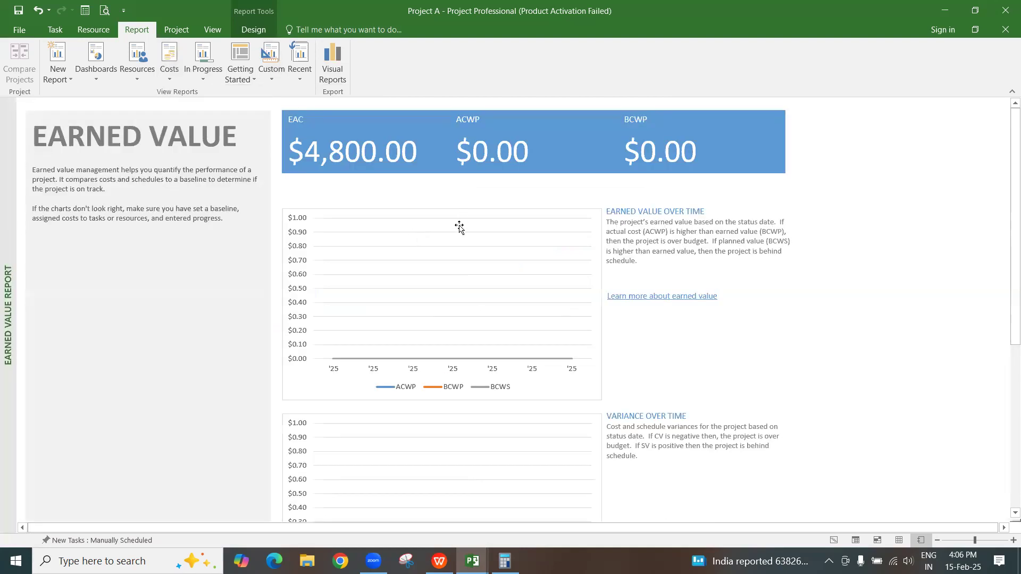
{"action": "scroll", "coordinate": [459, 218], "scroll_direction": "down", "scroll_amount": 1}
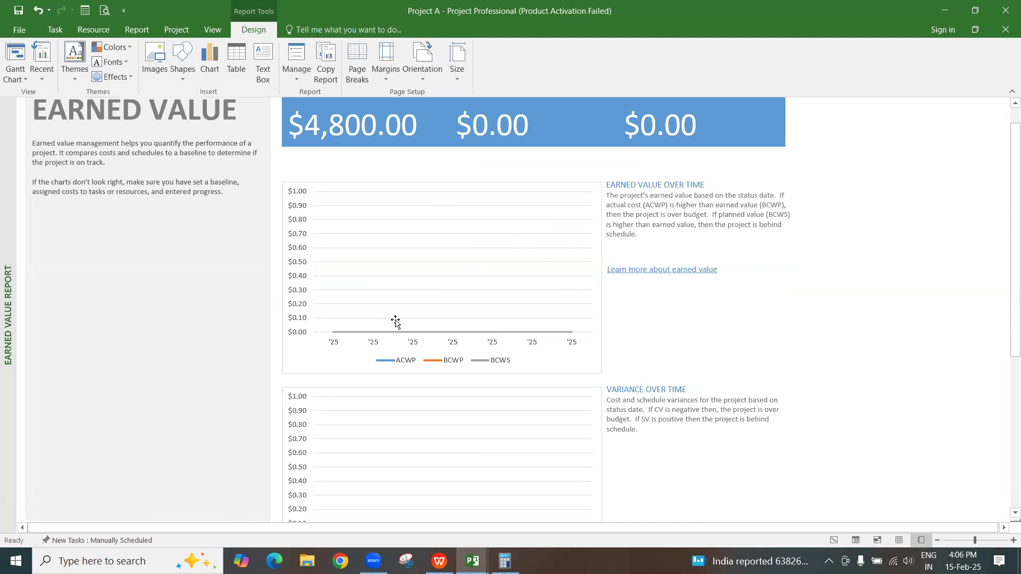
{"action": "scroll", "coordinate": [394, 323], "scroll_direction": "up", "scroll_amount": 1}
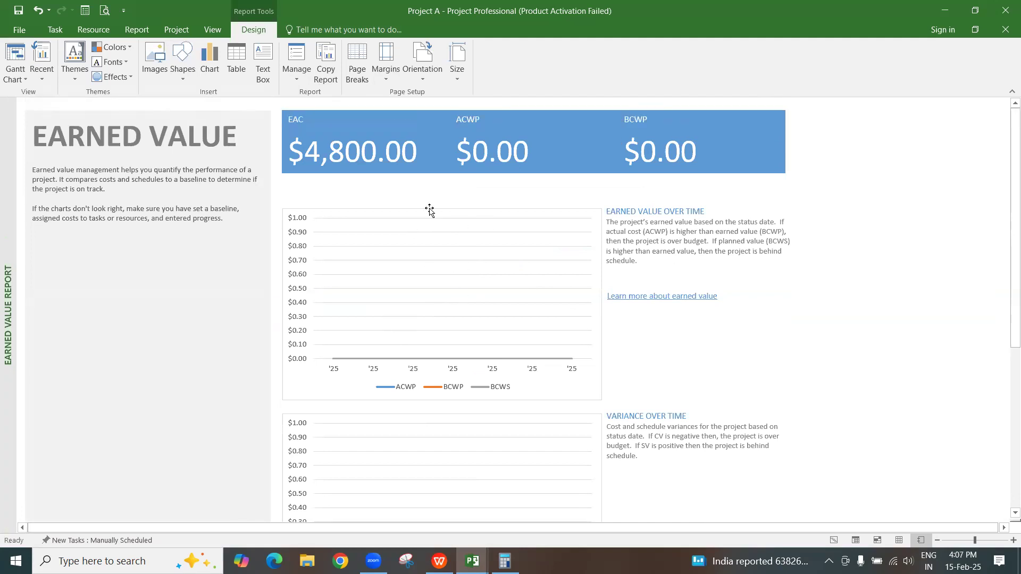
{"action": "scroll", "coordinate": [429, 213], "scroll_direction": "down", "scroll_amount": 3}
{"action": "scroll", "coordinate": [420, 229], "scroll_direction": "down", "scroll_amount": 2}
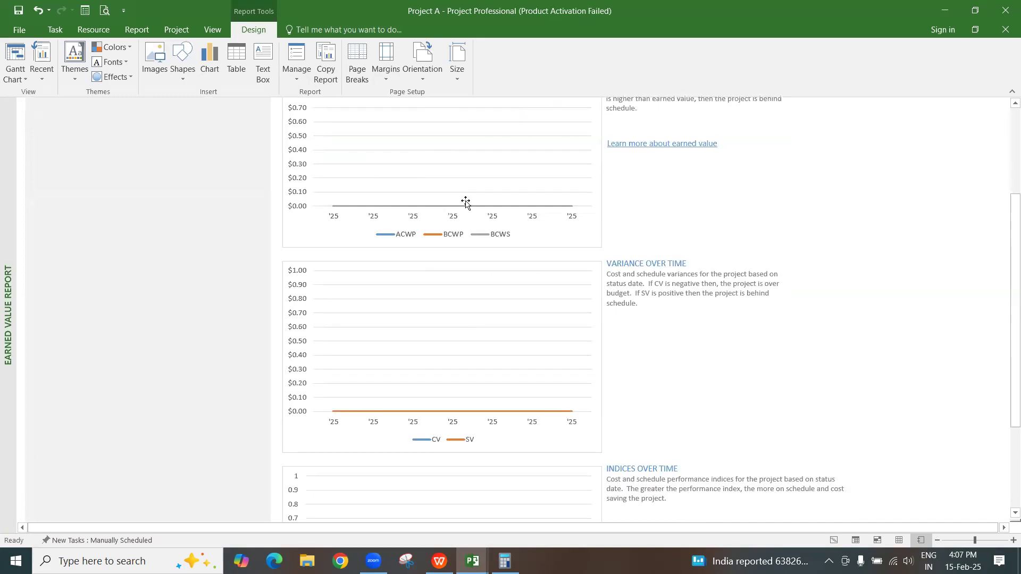
{"action": "scroll", "coordinate": [452, 213], "scroll_direction": "down", "scroll_amount": 3}
{"action": "scroll", "coordinate": [453, 239], "scroll_direction": "down", "scroll_amount": 1}
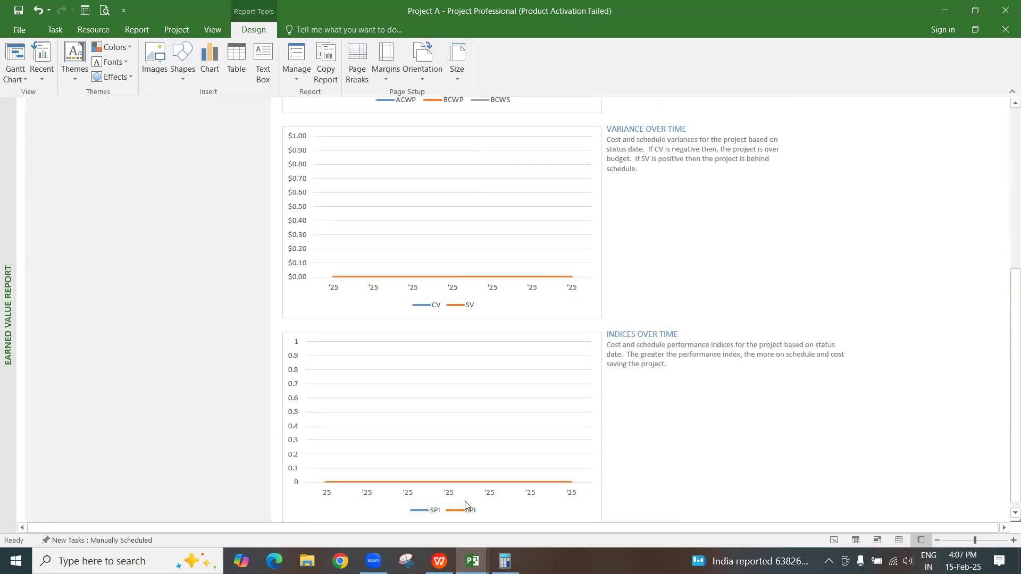
{"action": "scroll", "coordinate": [473, 489], "scroll_direction": "down", "scroll_amount": 1}
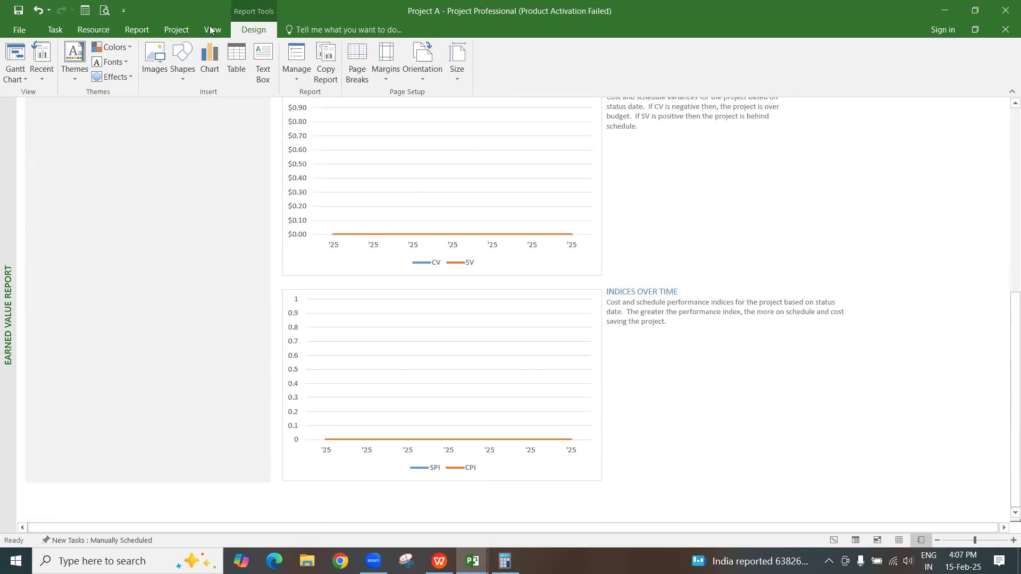
- View the Task Cost Overview report and return to the Gantt Chart view
{"action": "left_click", "coordinate": [165, 79]}
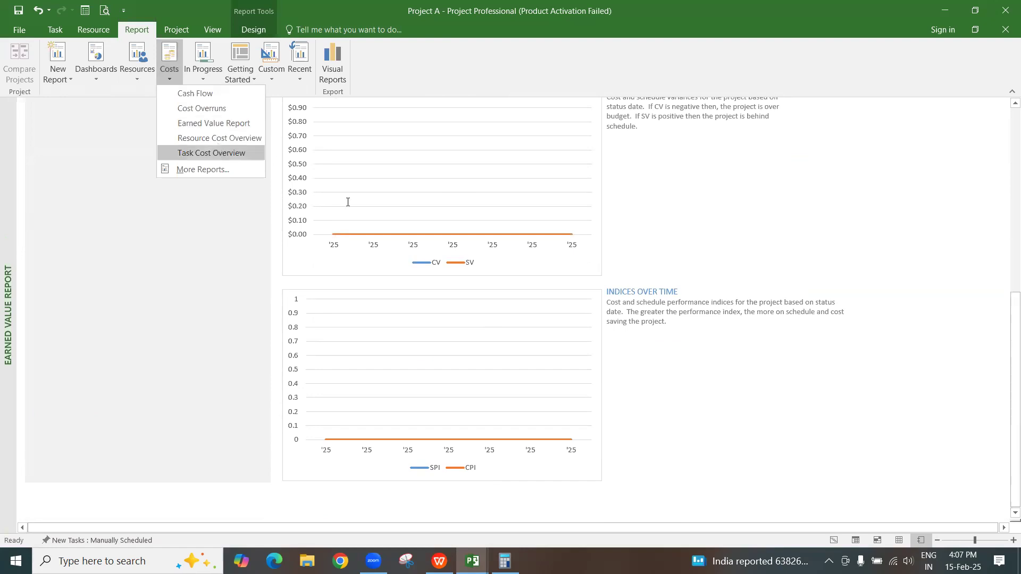
{"action": "key", "text": "Return"}
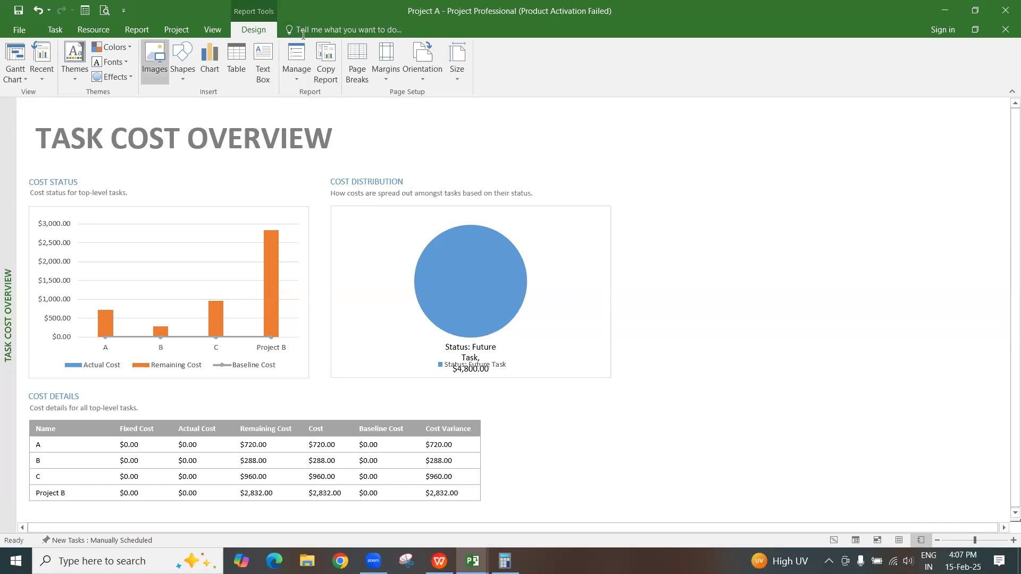
{"action": "left_click", "coordinate": [93, 29]}
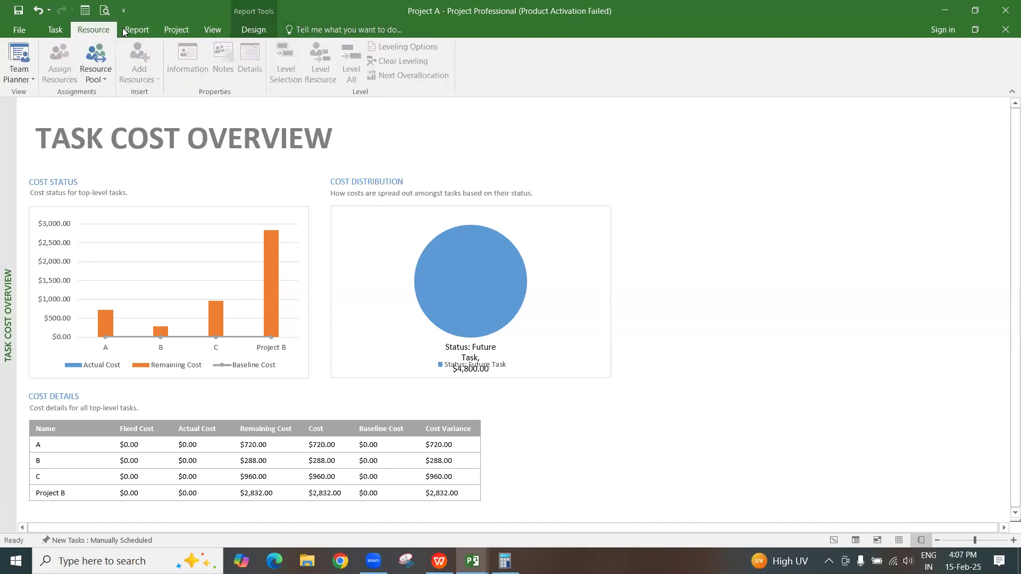
{"action": "left_click", "coordinate": [137, 30]}
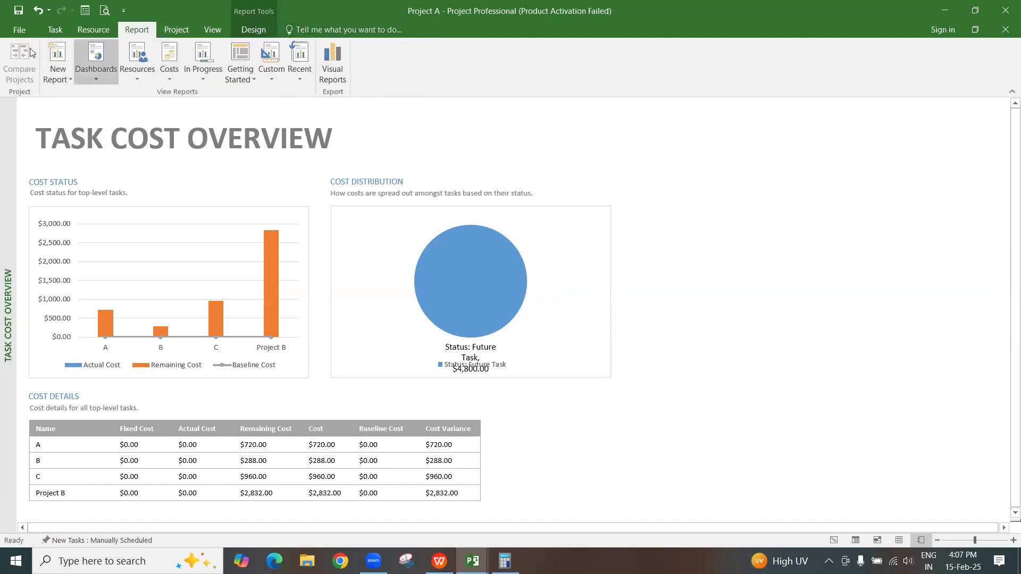
{"action": "left_click", "coordinate": [49, 31]}
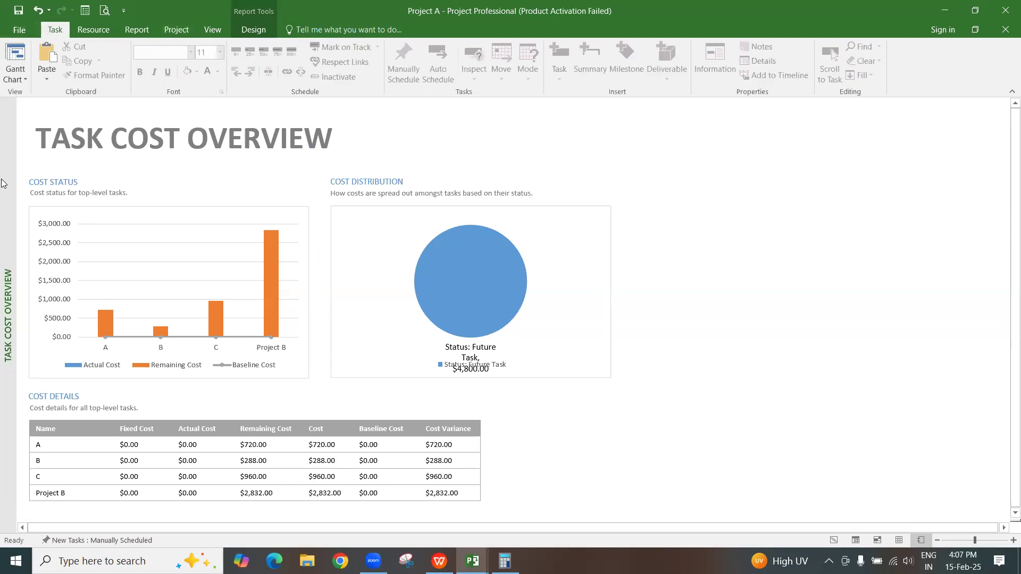
{"action": "left_click", "coordinate": [16, 53]}
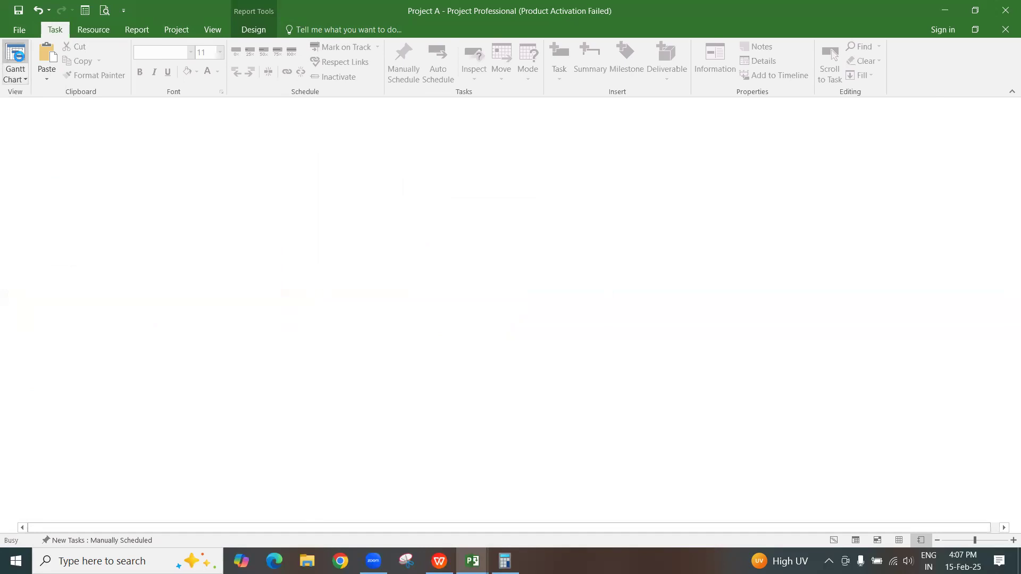
- Recalculate the project and check the project statistics for Project A
{"action": "left_click", "coordinate": [187, 31]}
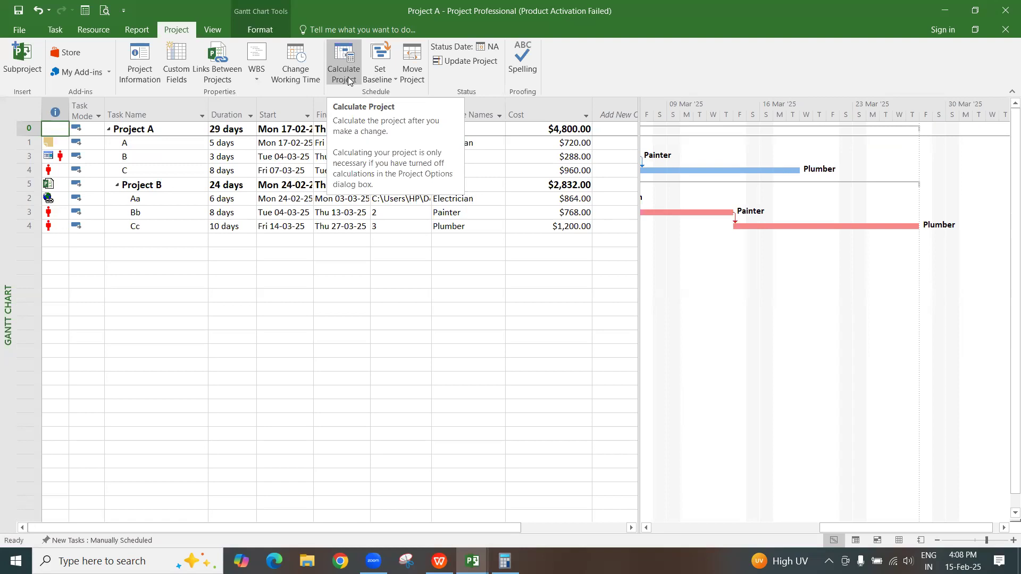
{"action": "left_click", "coordinate": [348, 80]}
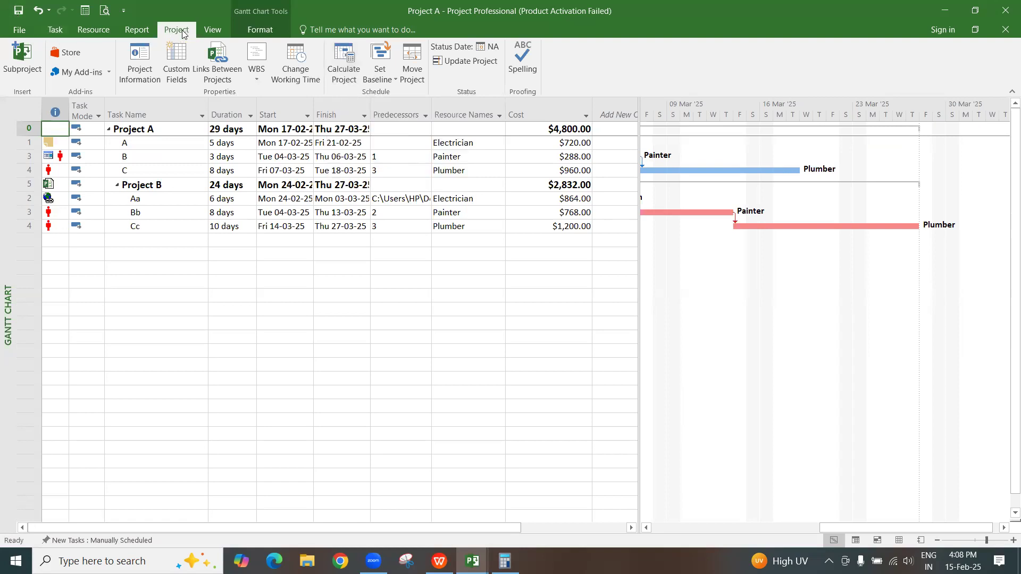
{"action": "left_click", "coordinate": [133, 68]}
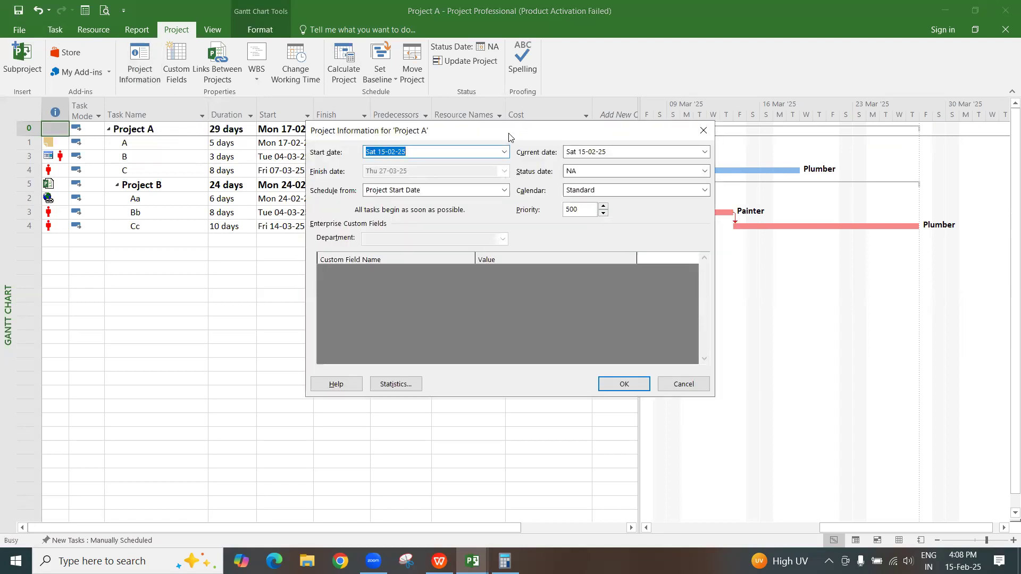
{"action": "left_click", "coordinate": [395, 384]}
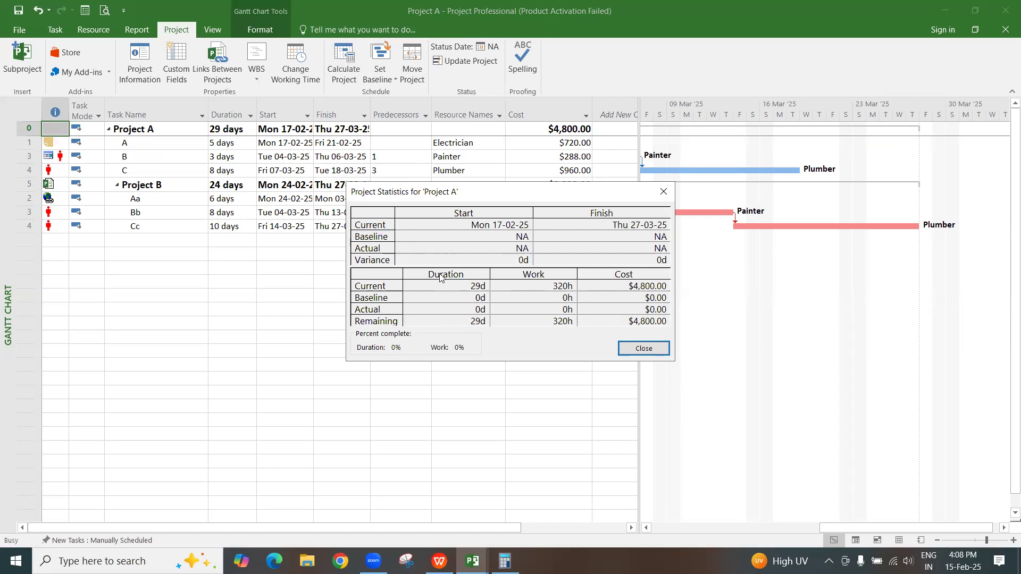
{"action": "left_click", "coordinate": [665, 191]}
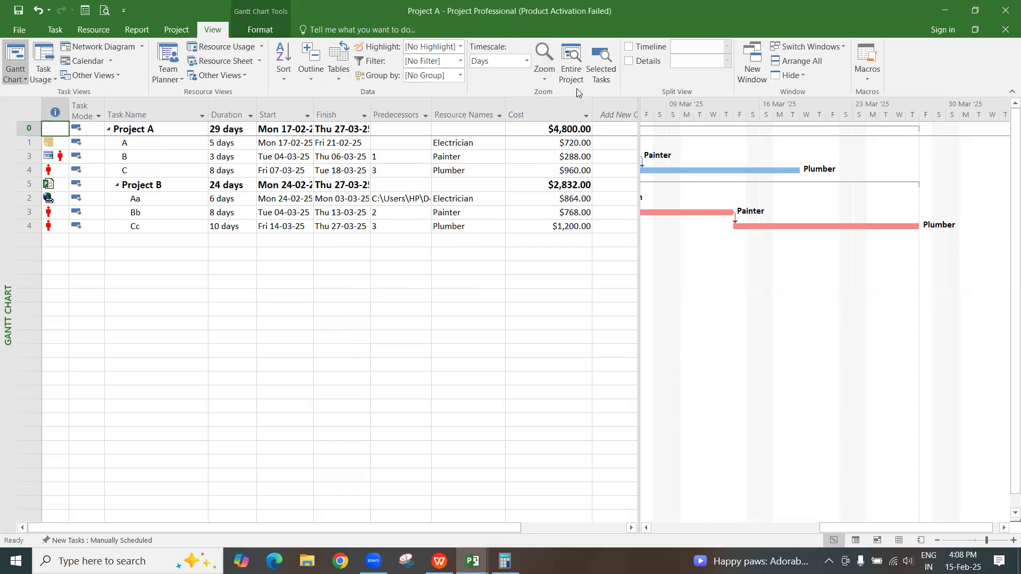
- Zoom the Gantt chart to the entire project, to tasks A, B and C only, and back to the entire project
{"action": "left_click", "coordinate": [571, 64]}
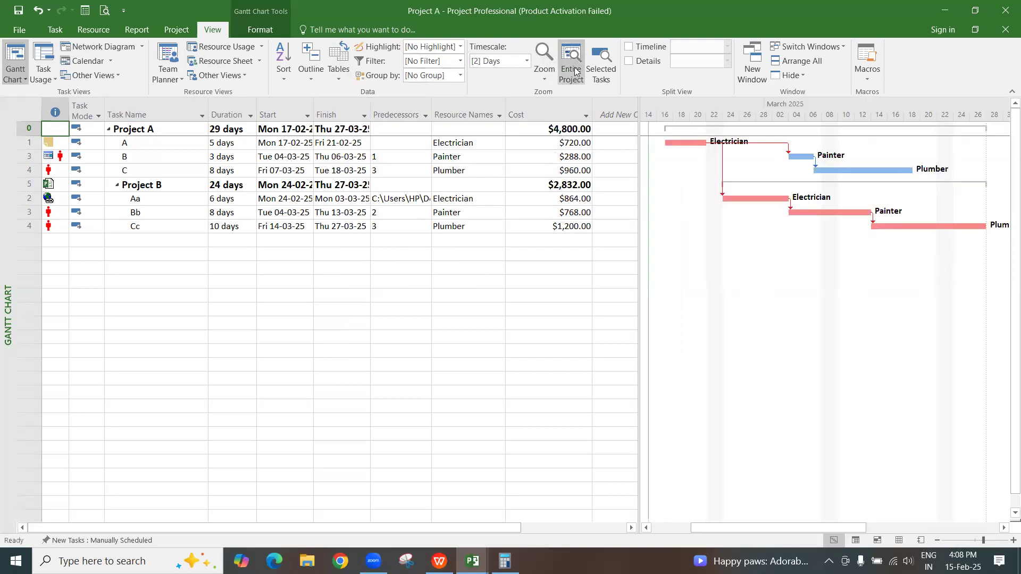
{"action": "left_click_drag", "start_coordinate": [216, 143], "coordinate": [219, 170]}
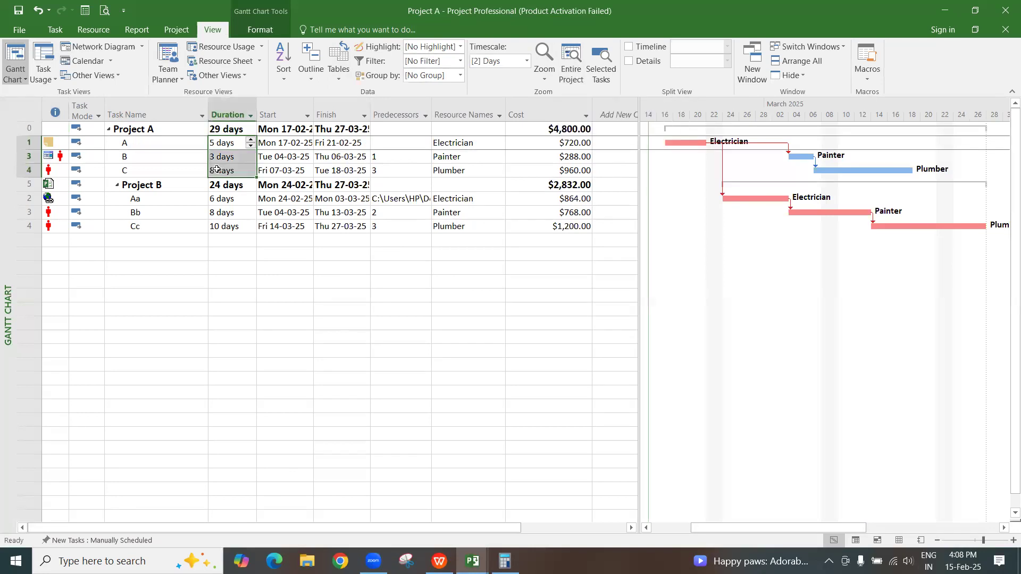
{"action": "left_click", "coordinate": [600, 63]}
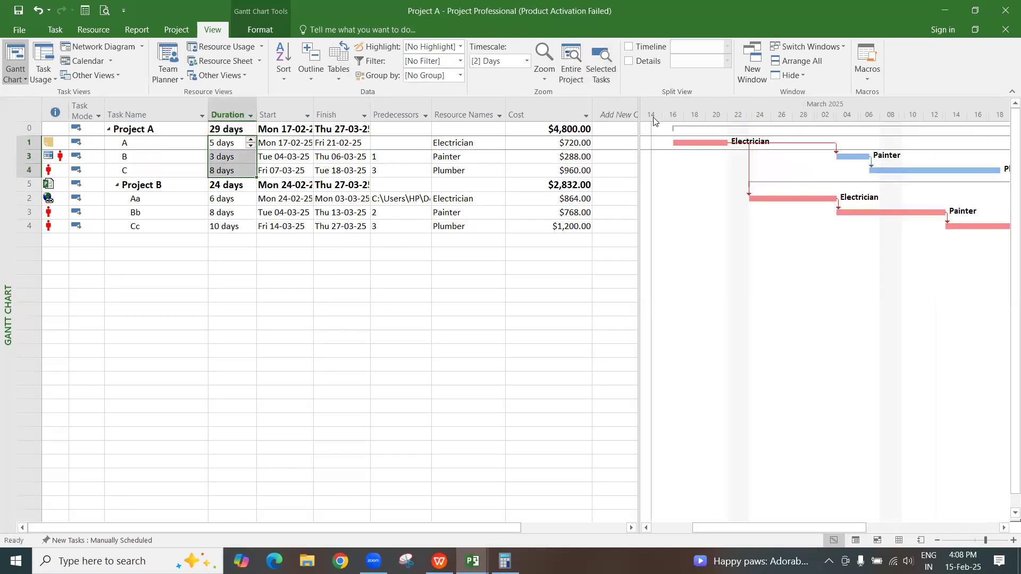
{"action": "left_click", "coordinate": [567, 70]}
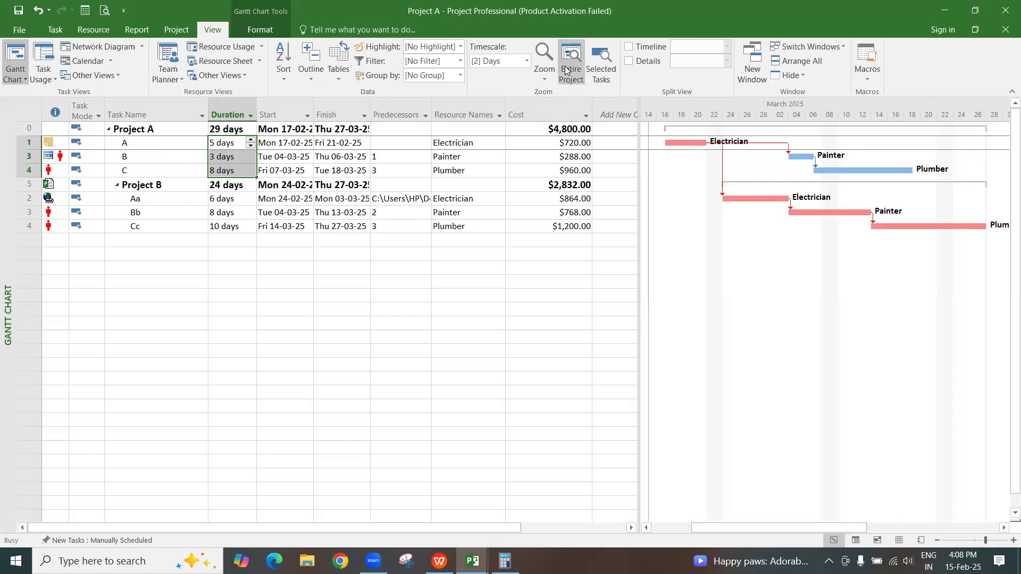
- Show the Timeline pane above the Gantt chart
{"action": "left_click", "coordinate": [629, 46]}
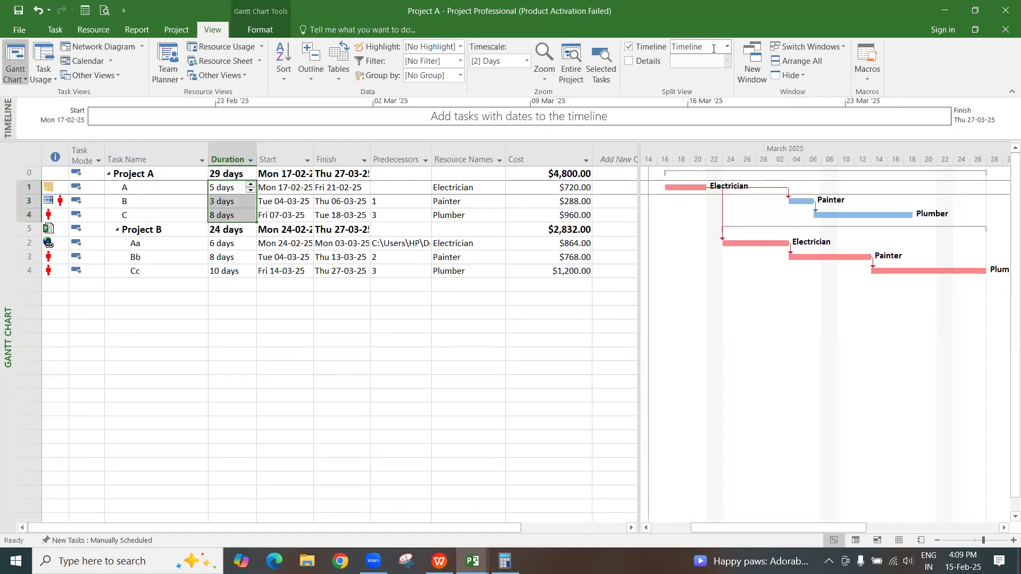
- Add task A to the timeline and remove it from the timeline again
{"action": "left_click", "coordinate": [168, 193]}
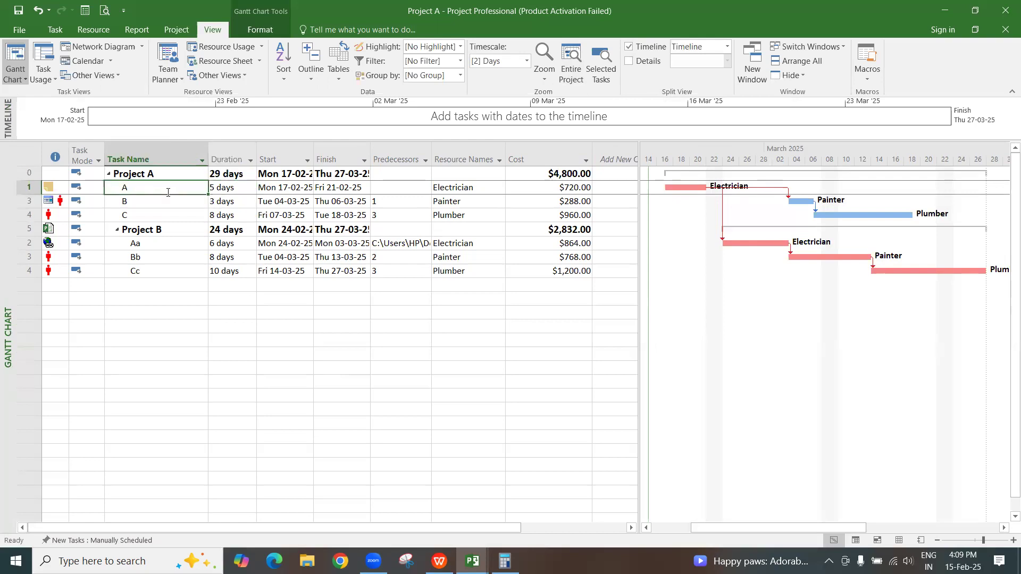
{"action": "right_click", "coordinate": [168, 191]}
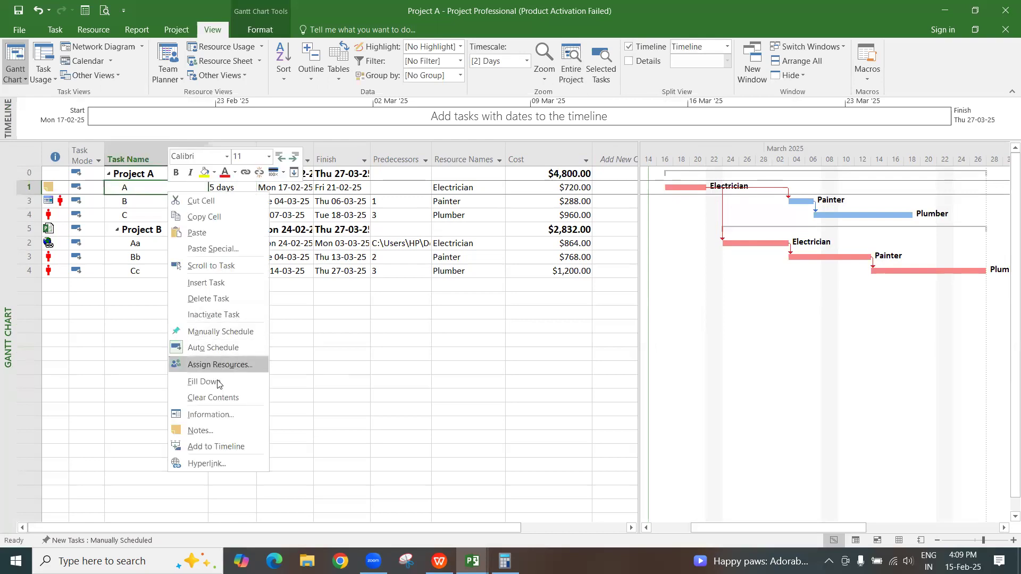
{"action": "left_click", "coordinate": [213, 446]}
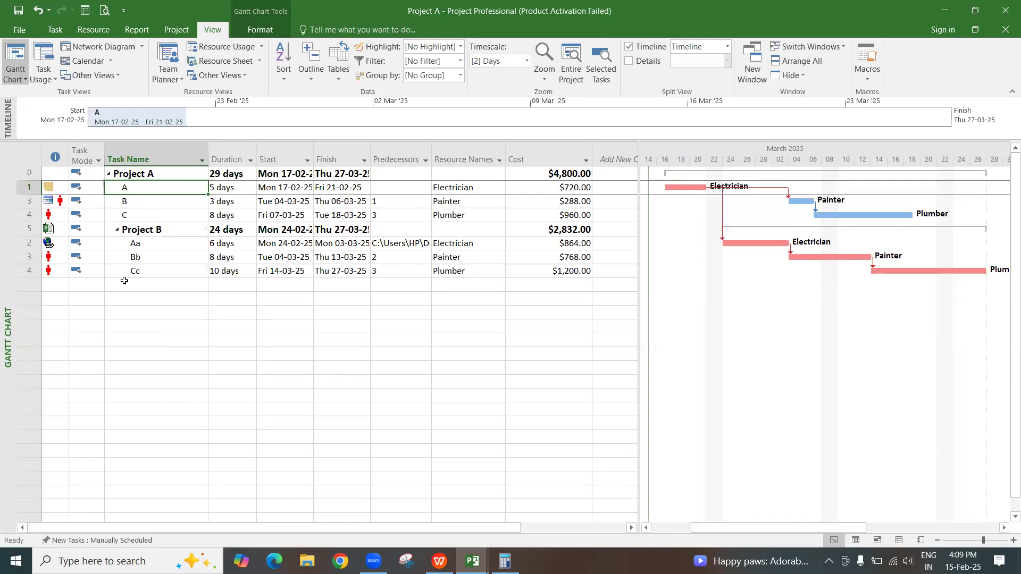
{"action": "right_click", "coordinate": [145, 190]}
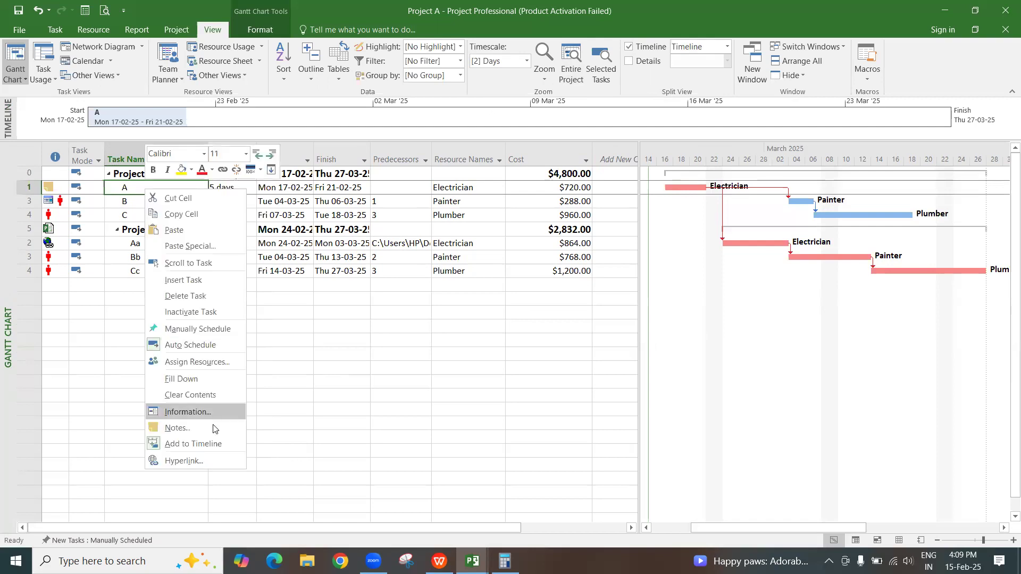
{"action": "left_click", "coordinate": [207, 444]}
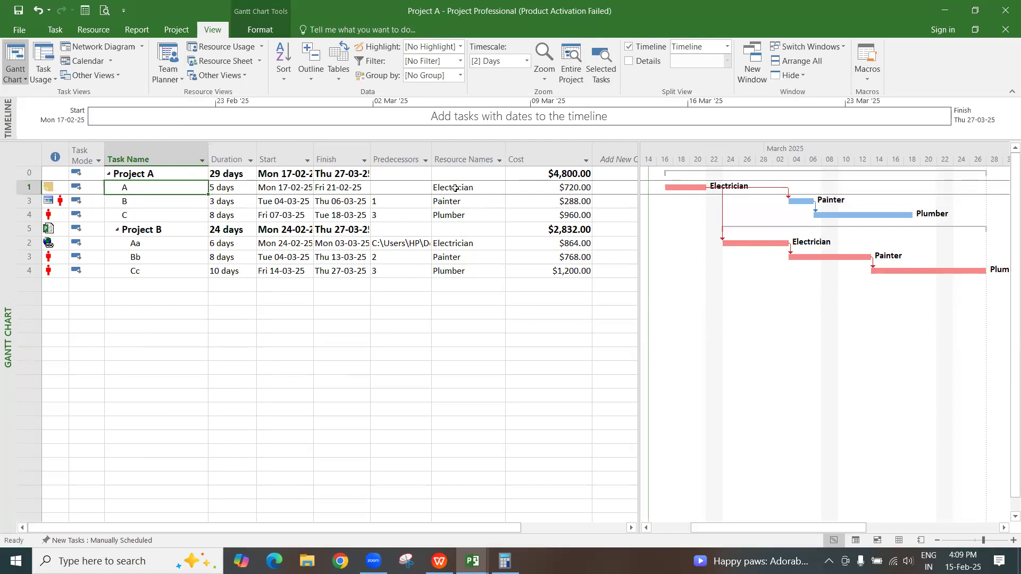
- Switch the Gantt chart timescale to Weeks and to Months, and zoom back to the entire project
{"action": "left_click", "coordinate": [527, 61]}
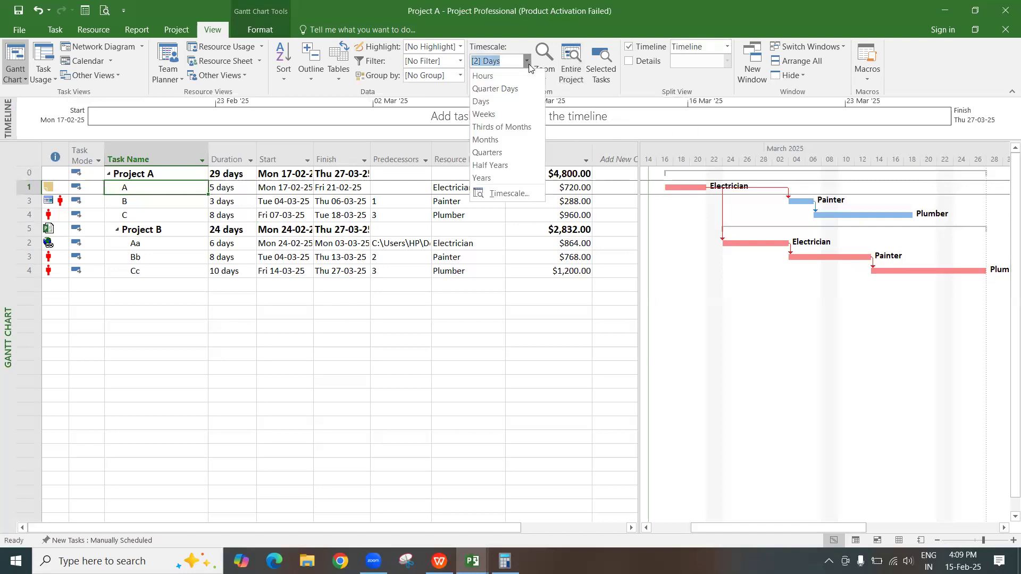
{"action": "left_click", "coordinate": [502, 114]}
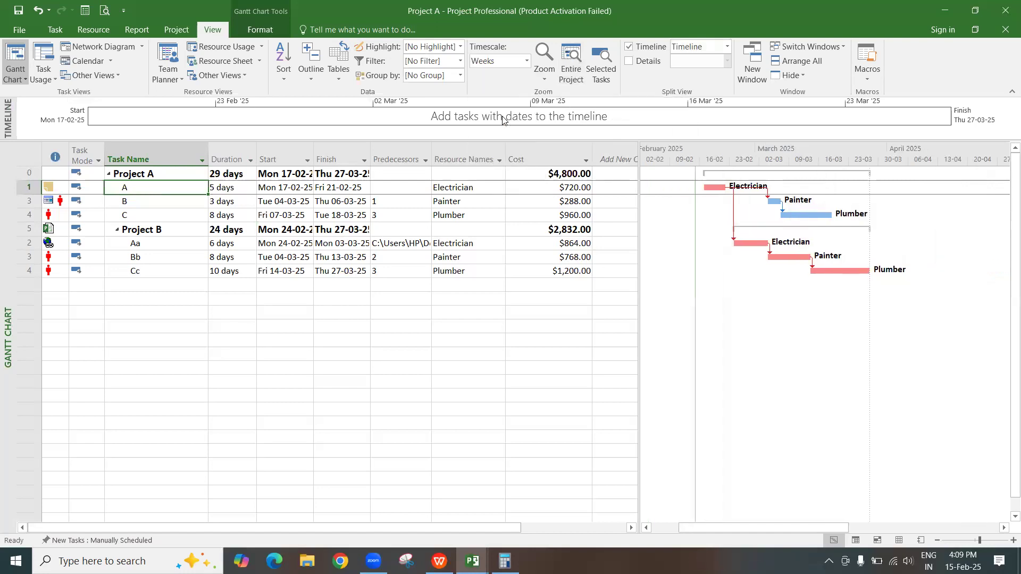
{"action": "left_click", "coordinate": [527, 61]}
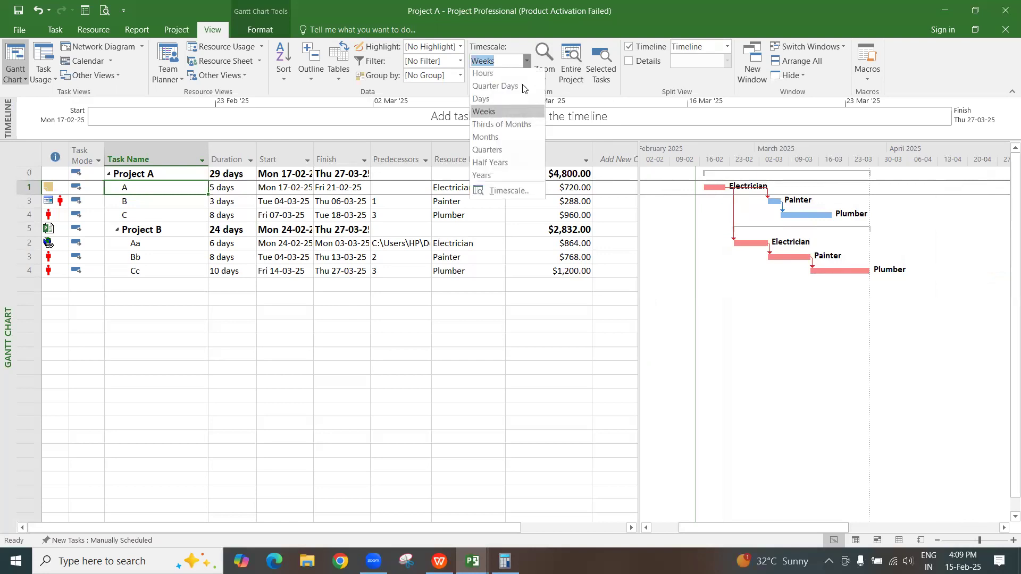
{"action": "left_click", "coordinate": [507, 138]}
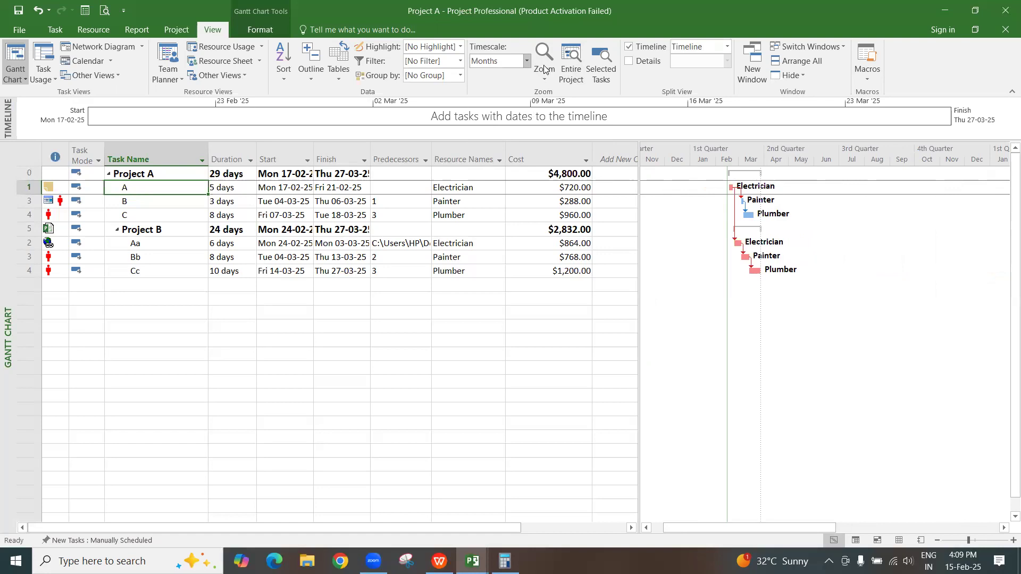
{"action": "left_click", "coordinate": [558, 72]}
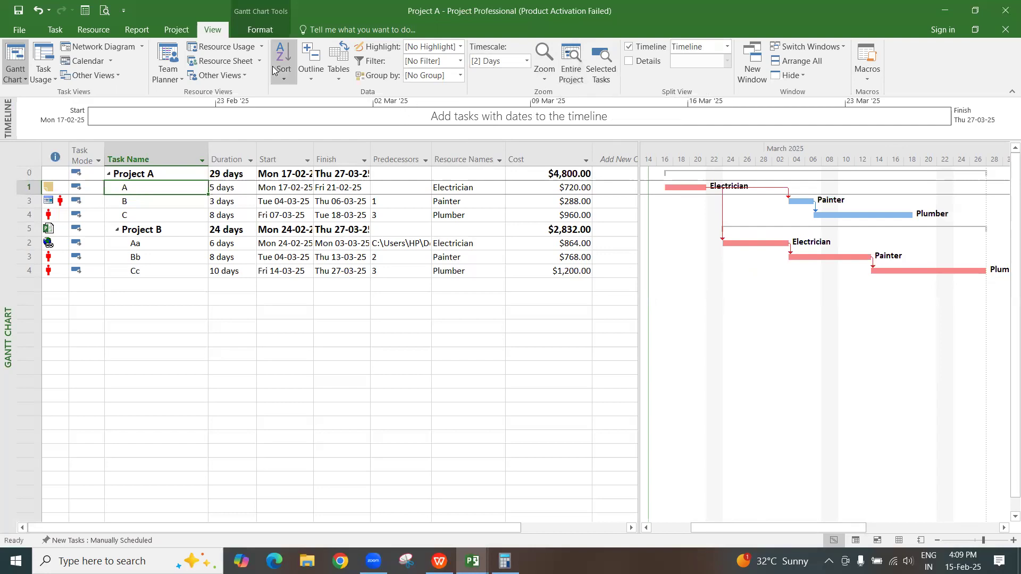
- Try the purple, orange and dark green Gantt chart styles in turn, and restore the first light blue style
{"action": "left_click", "coordinate": [242, 26]}
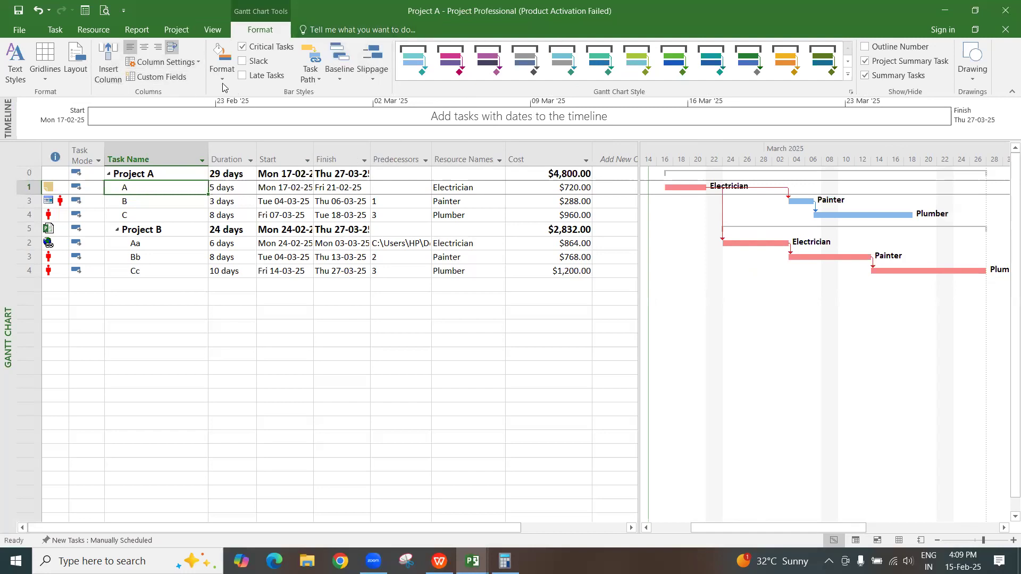
{"action": "left_click", "coordinate": [376, 79]}
{"action": "left_click", "coordinate": [346, 79]}
{"action": "left_click", "coordinate": [347, 79]}
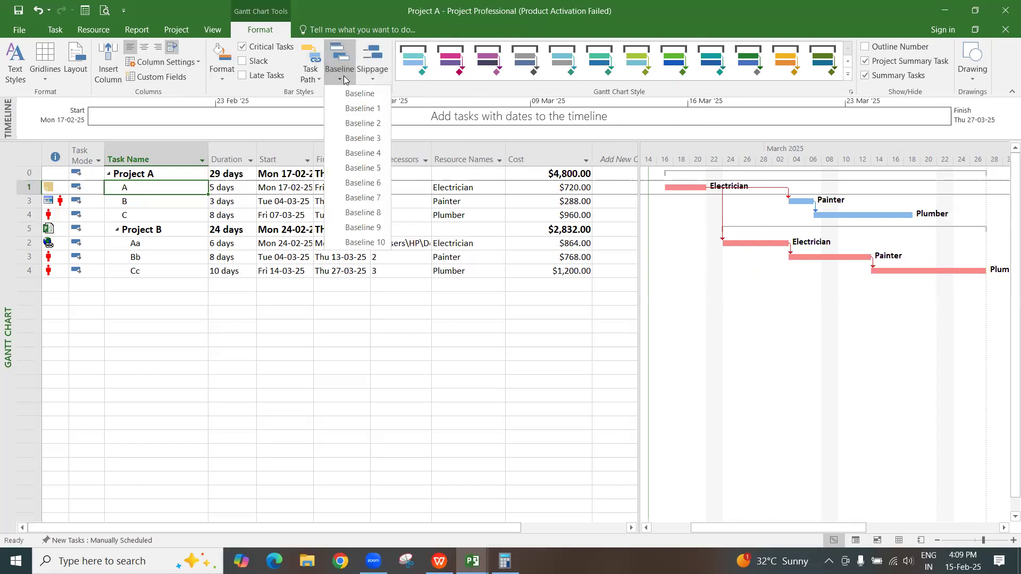
{"action": "left_click", "coordinate": [482, 72]}
{"action": "left_click", "coordinate": [488, 66]}
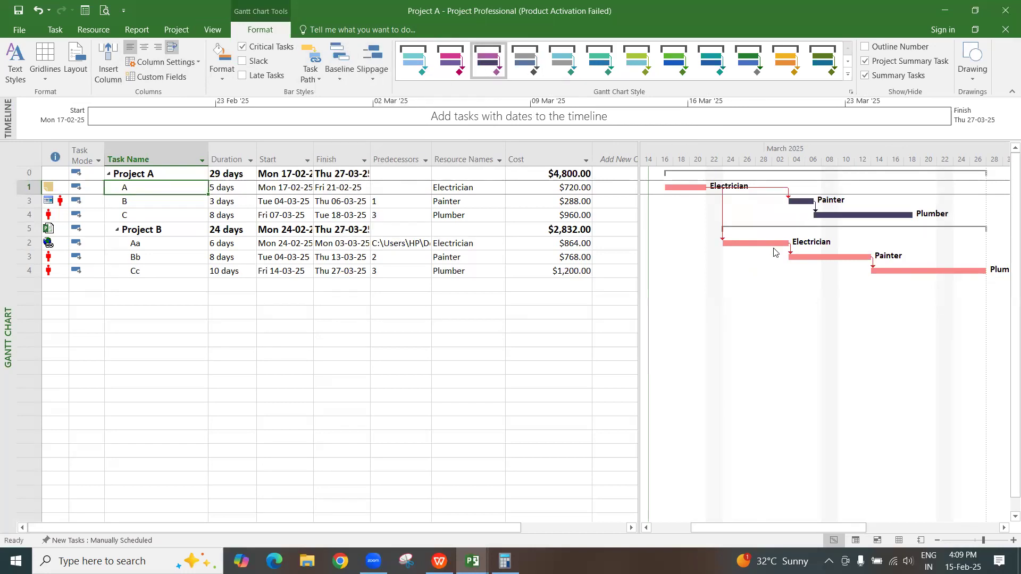
{"action": "left_click", "coordinate": [782, 65]}
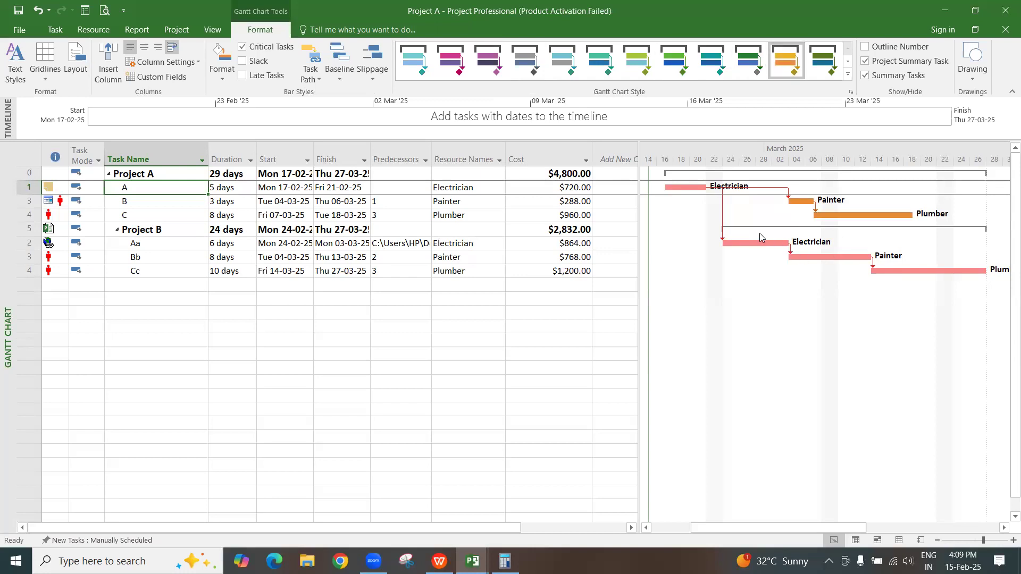
{"action": "left_click", "coordinate": [823, 61]}
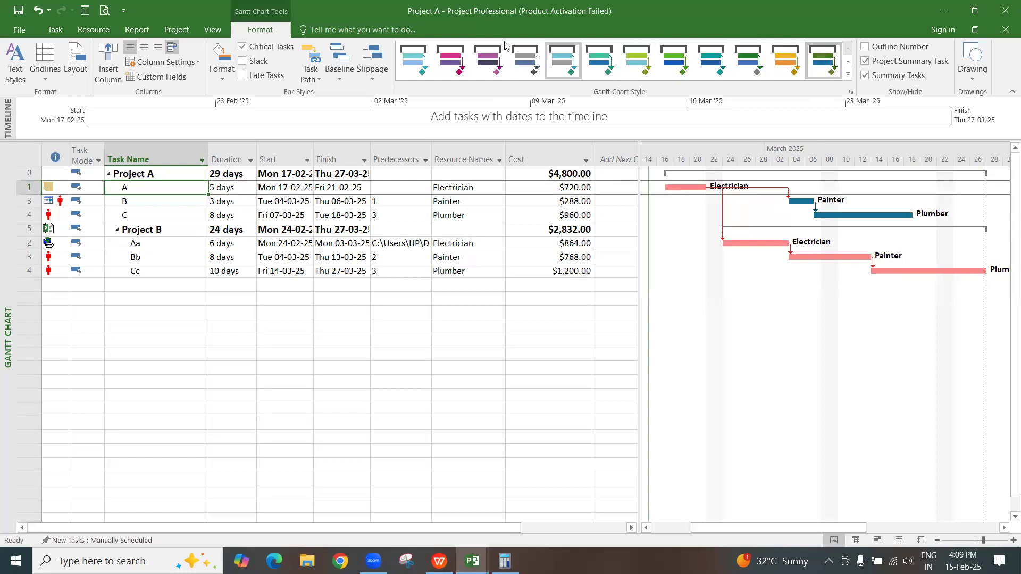
{"action": "left_click", "coordinate": [412, 60]}
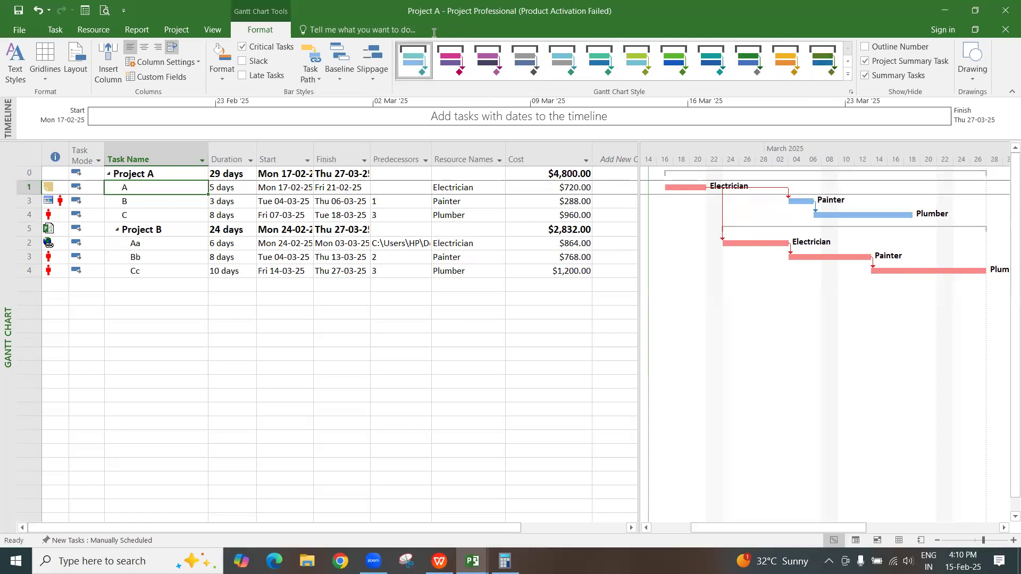
- Turn outline numbers on and off again, and select the Project A summary task
{"action": "left_click", "coordinate": [868, 46]}
{"action": "left_click", "coordinate": [866, 47]}
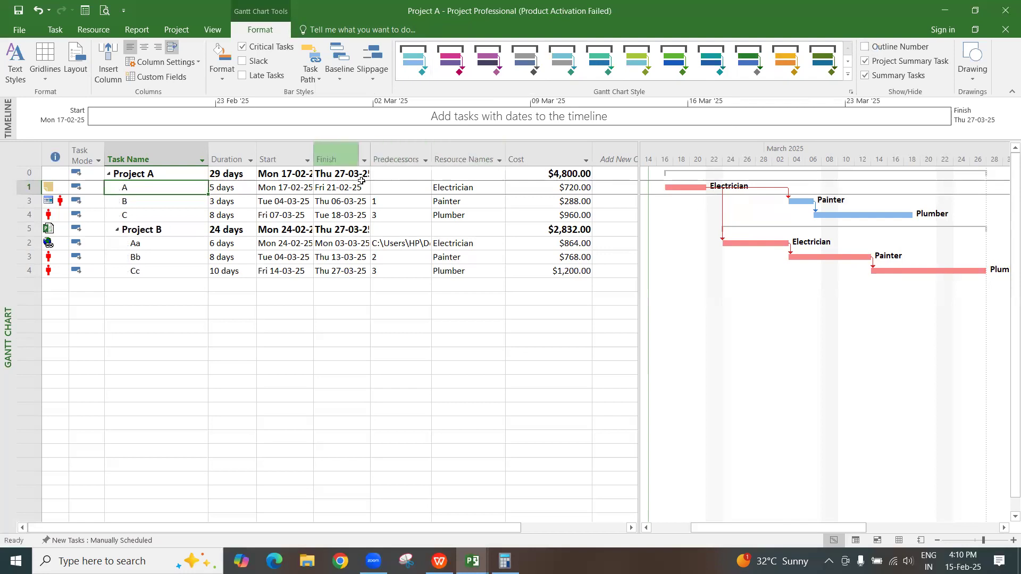
{"action": "left_click", "coordinate": [146, 177]}
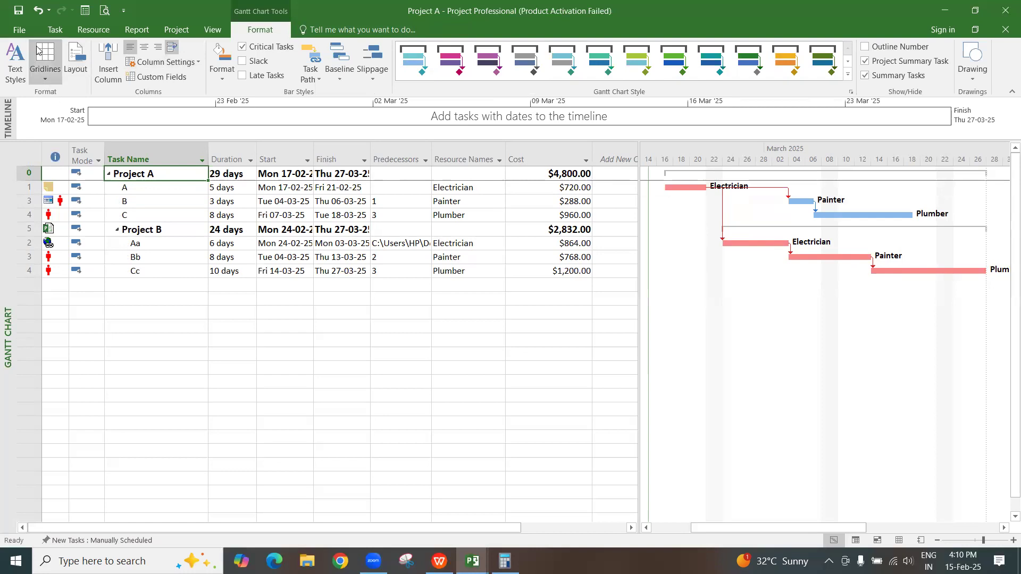
- Preview the project printout, set the paper size to A3 with landscape orientation kept, and return to the Gantt chart
{"action": "left_click", "coordinate": [121, 11]}
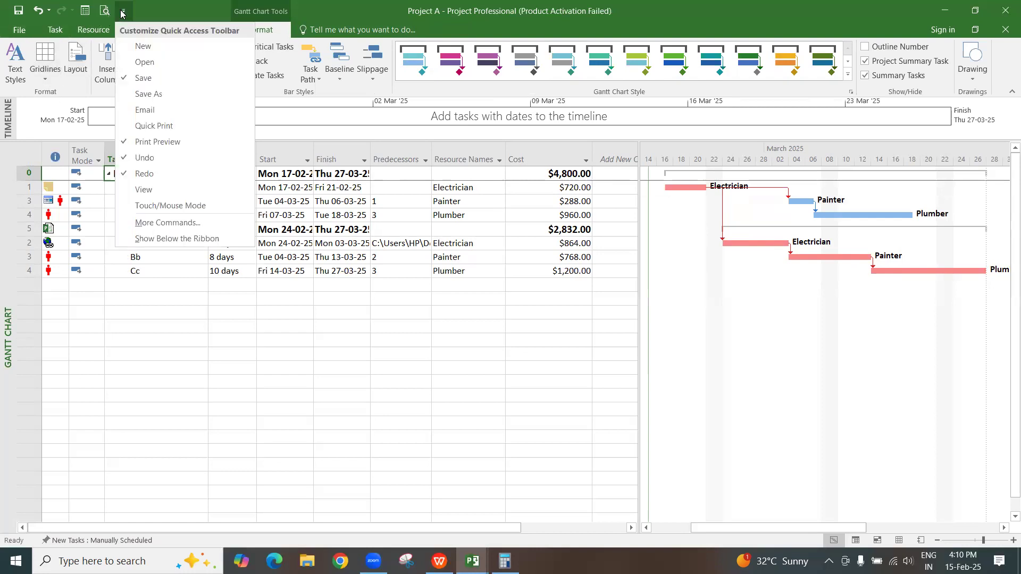
{"action": "left_click", "coordinate": [145, 15]}
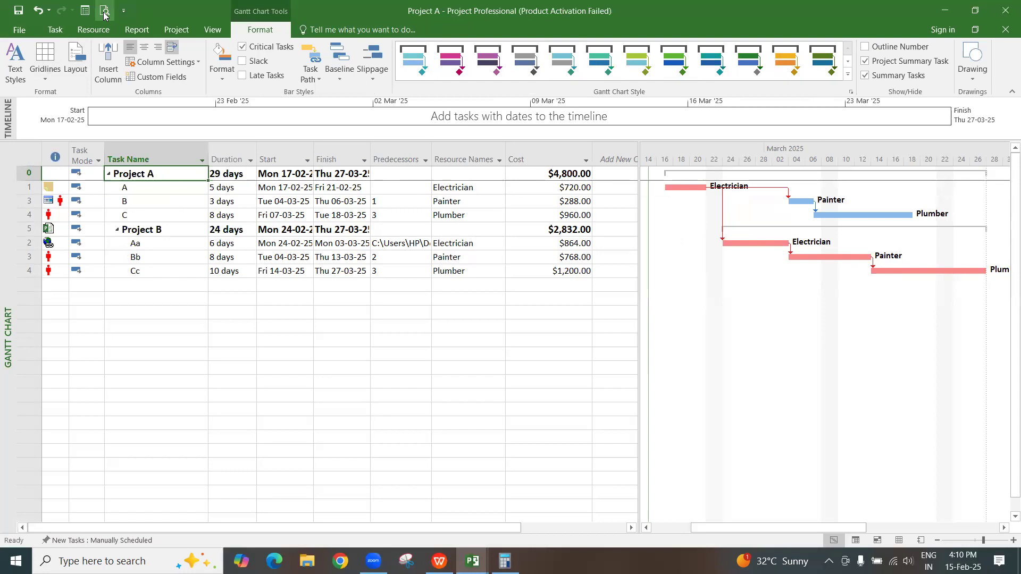
{"action": "left_click", "coordinate": [104, 11]}
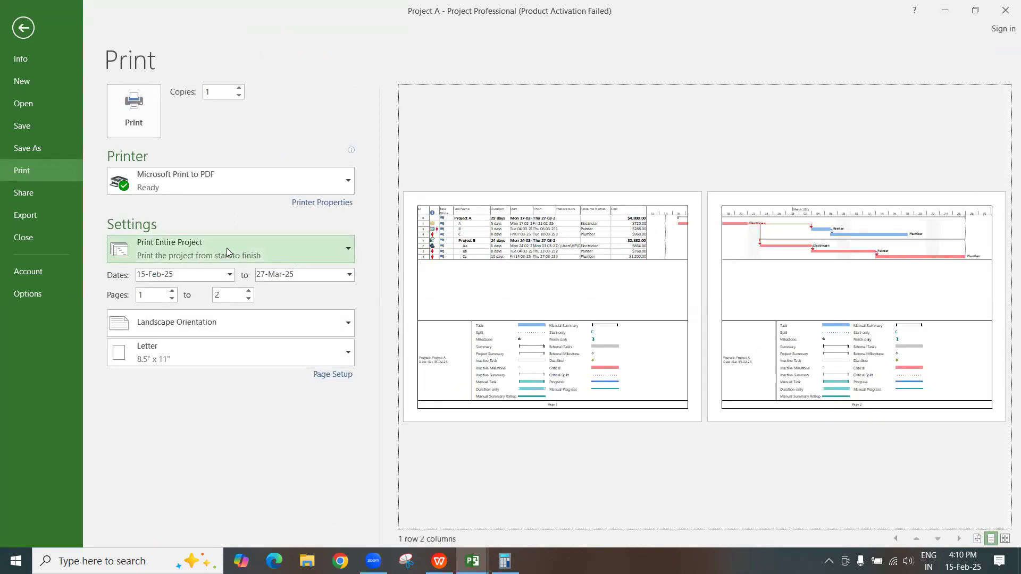
{"action": "left_click", "coordinate": [207, 351]}
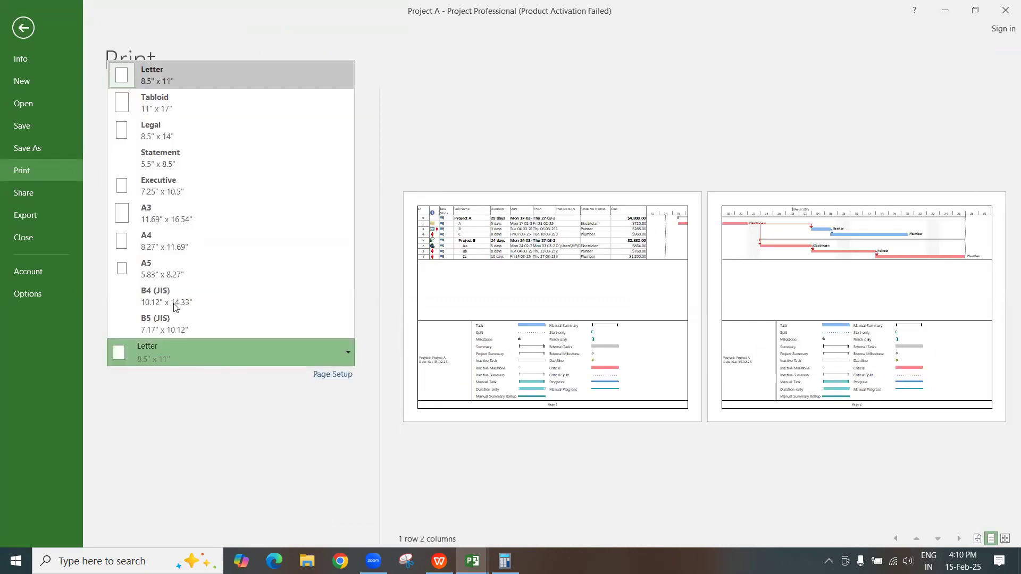
{"action": "left_click", "coordinate": [176, 208]}
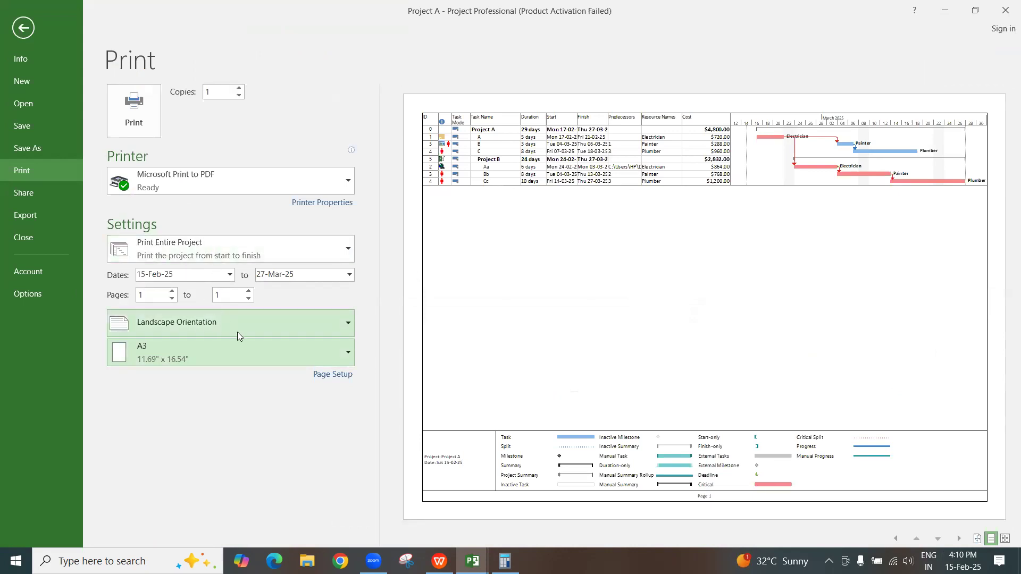
{"action": "left_click", "coordinate": [266, 331]}
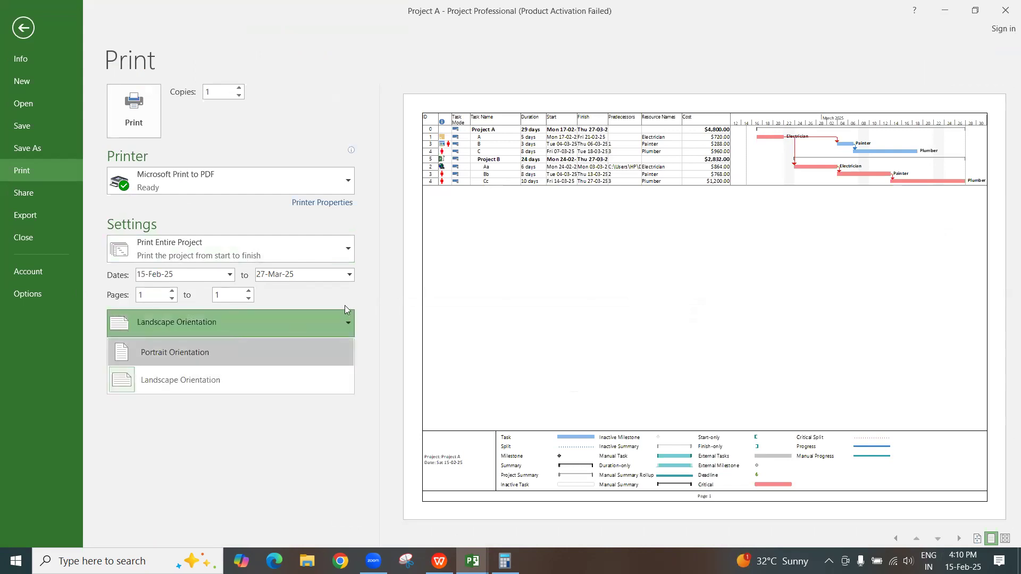
{"action": "left_click", "coordinate": [424, 365]}
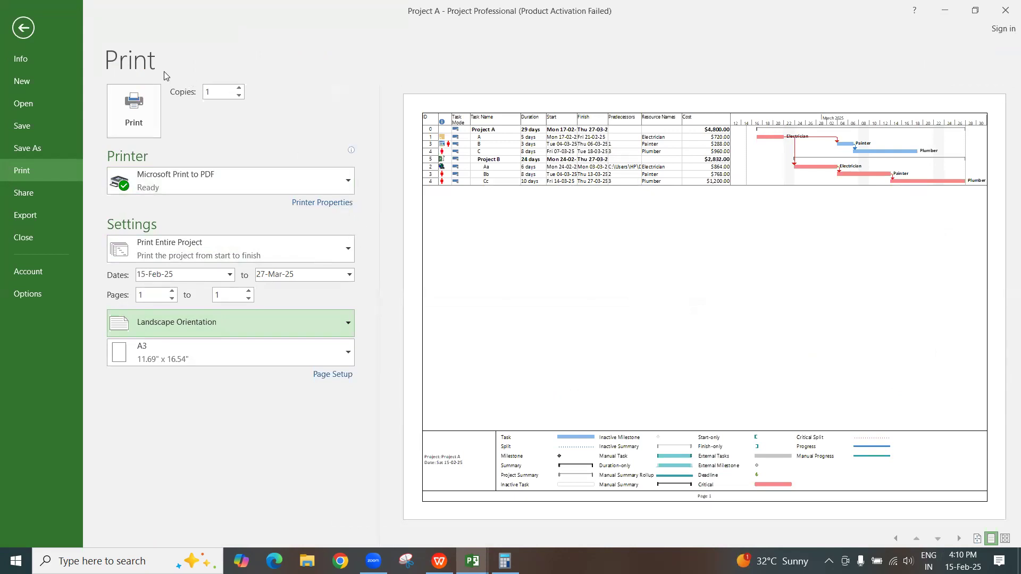
{"action": "left_click", "coordinate": [33, 30]}
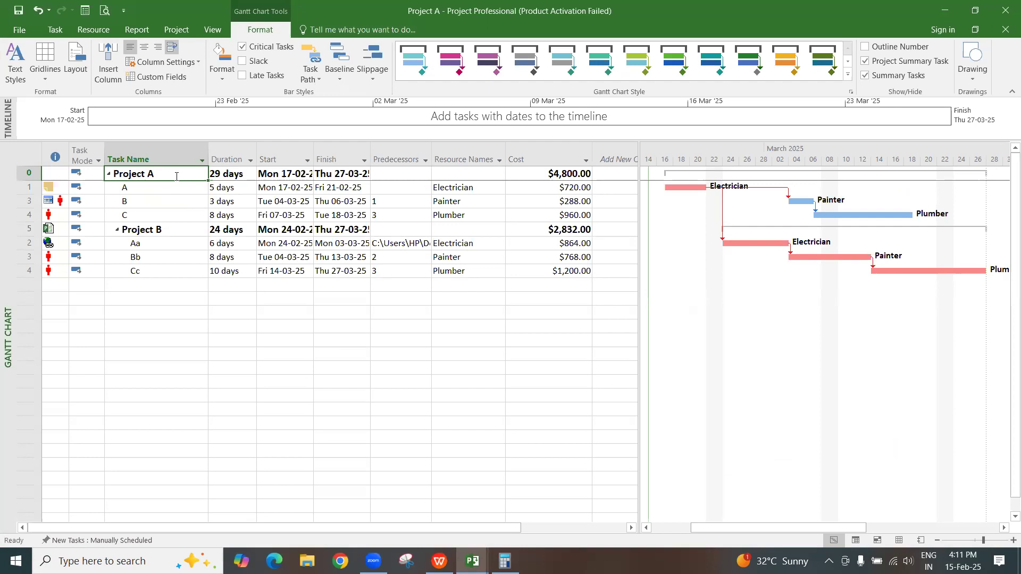
- Save Project A and accept saving the changes to all linked projects
{"action": "left_click", "coordinate": [58, 31]}
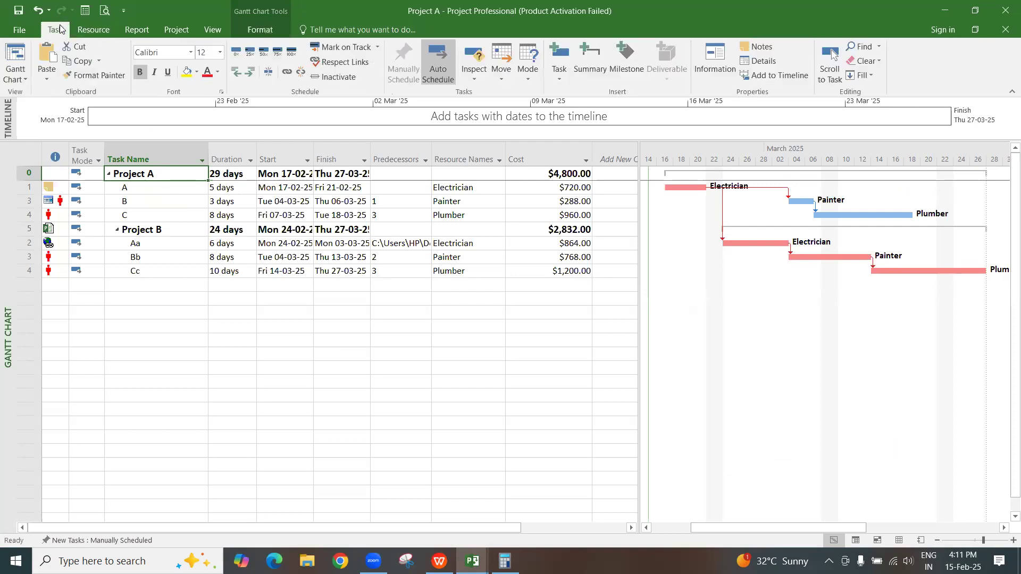
{"action": "left_click", "coordinate": [18, 10]}
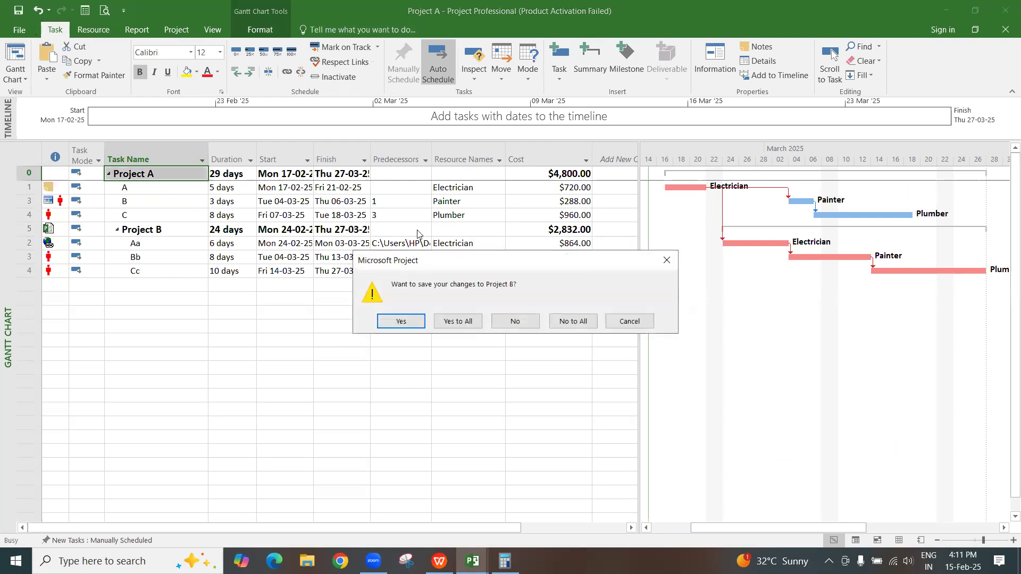
{"action": "left_click", "coordinate": [475, 322]}
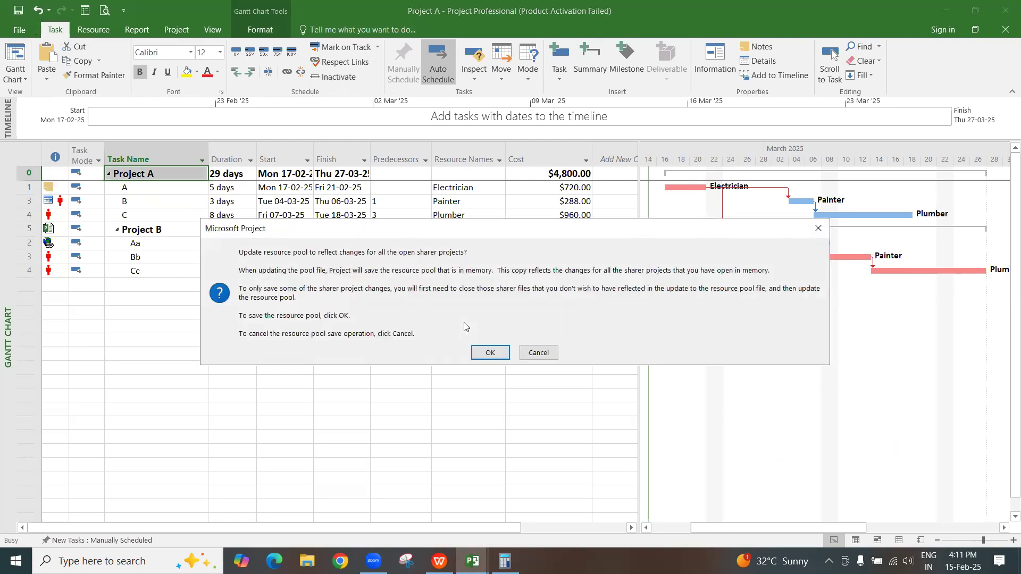